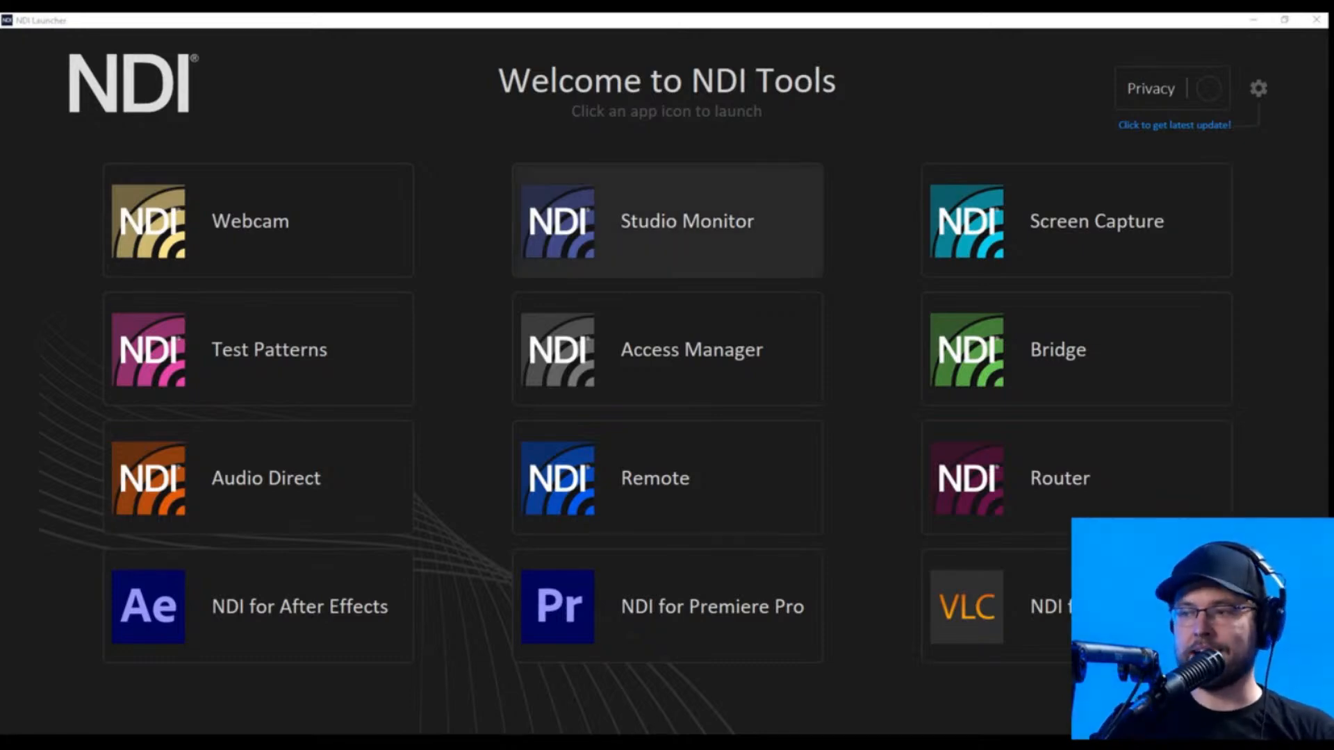
Launch Studio Monitor and clear its video source by setting it to None.
mouse_move(667, 349)
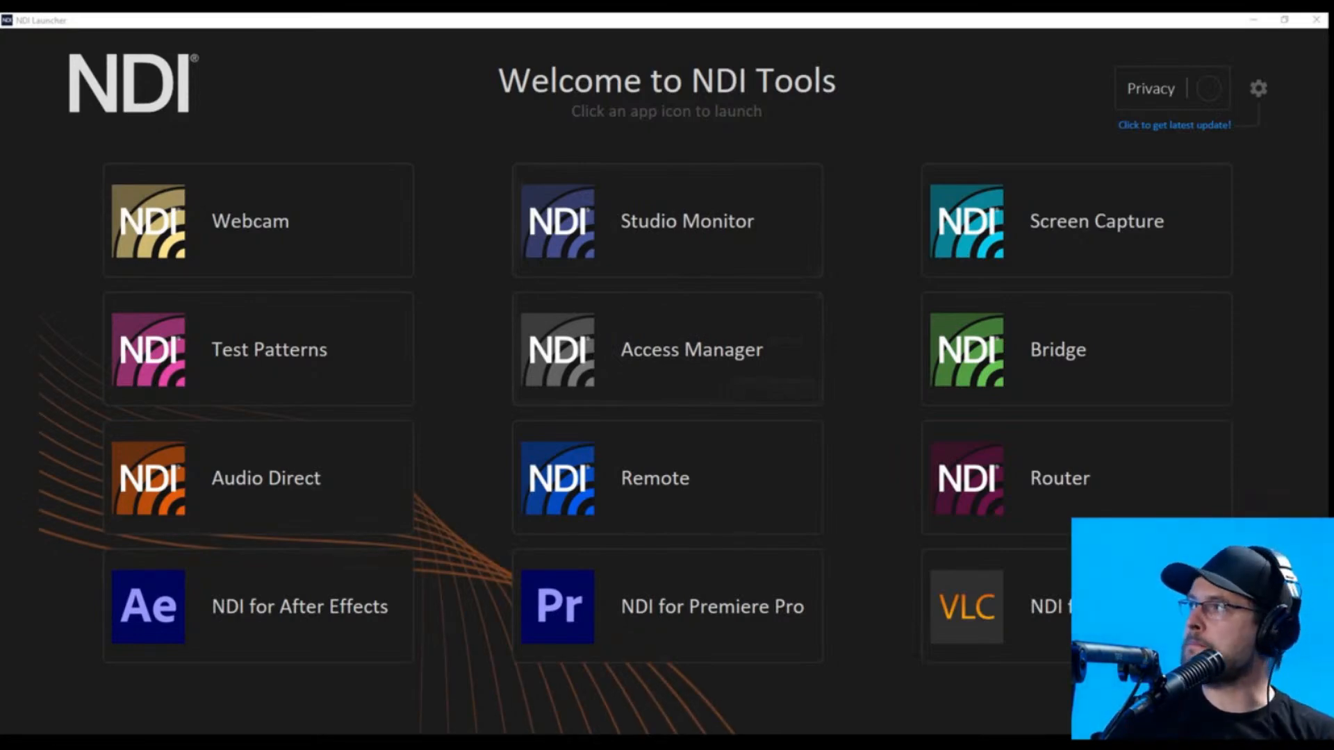
mouse_move(667, 221)
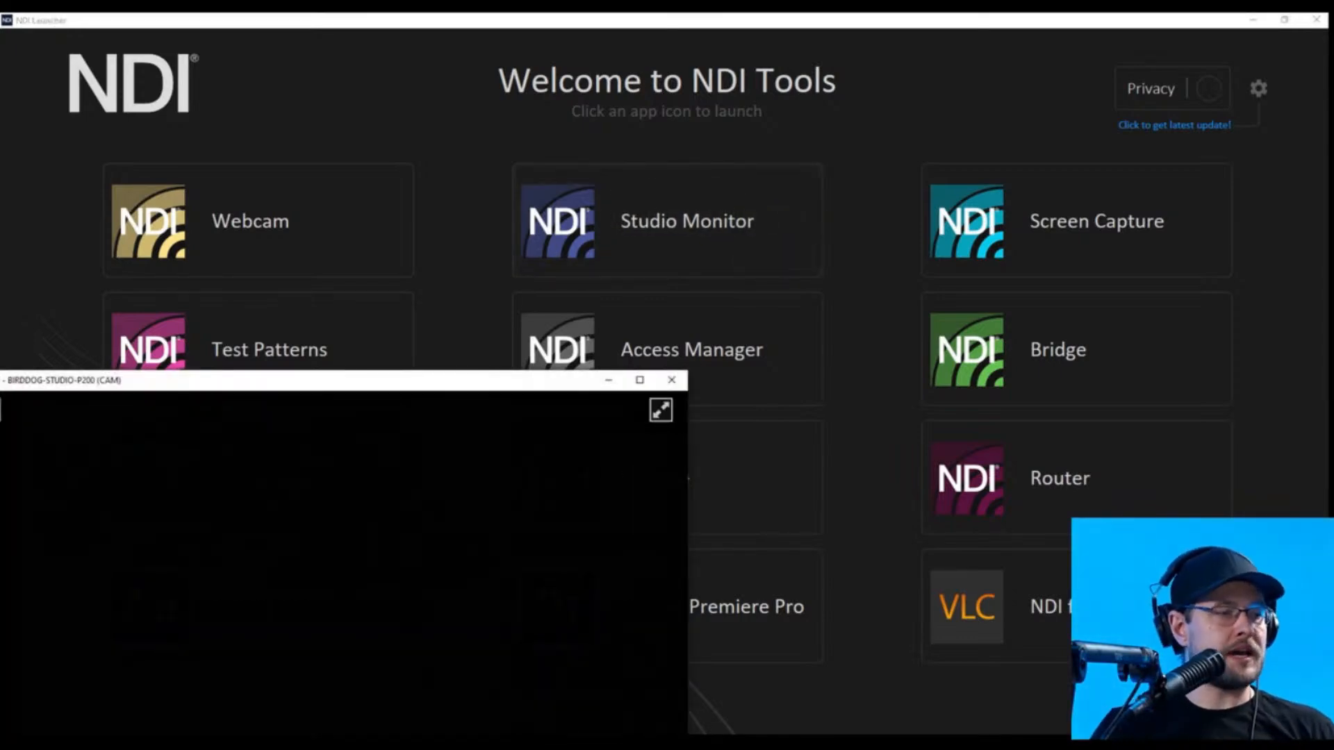
right_click(260, 439)
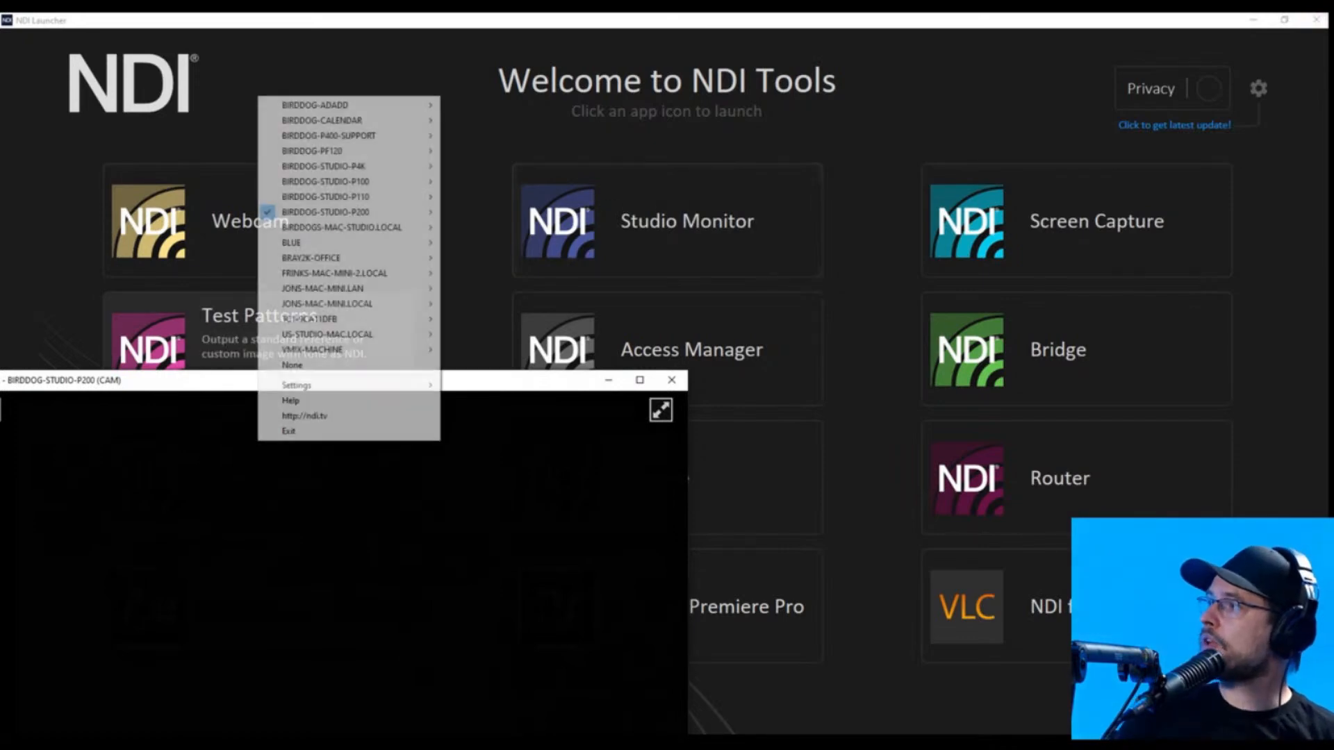
click(291, 365)
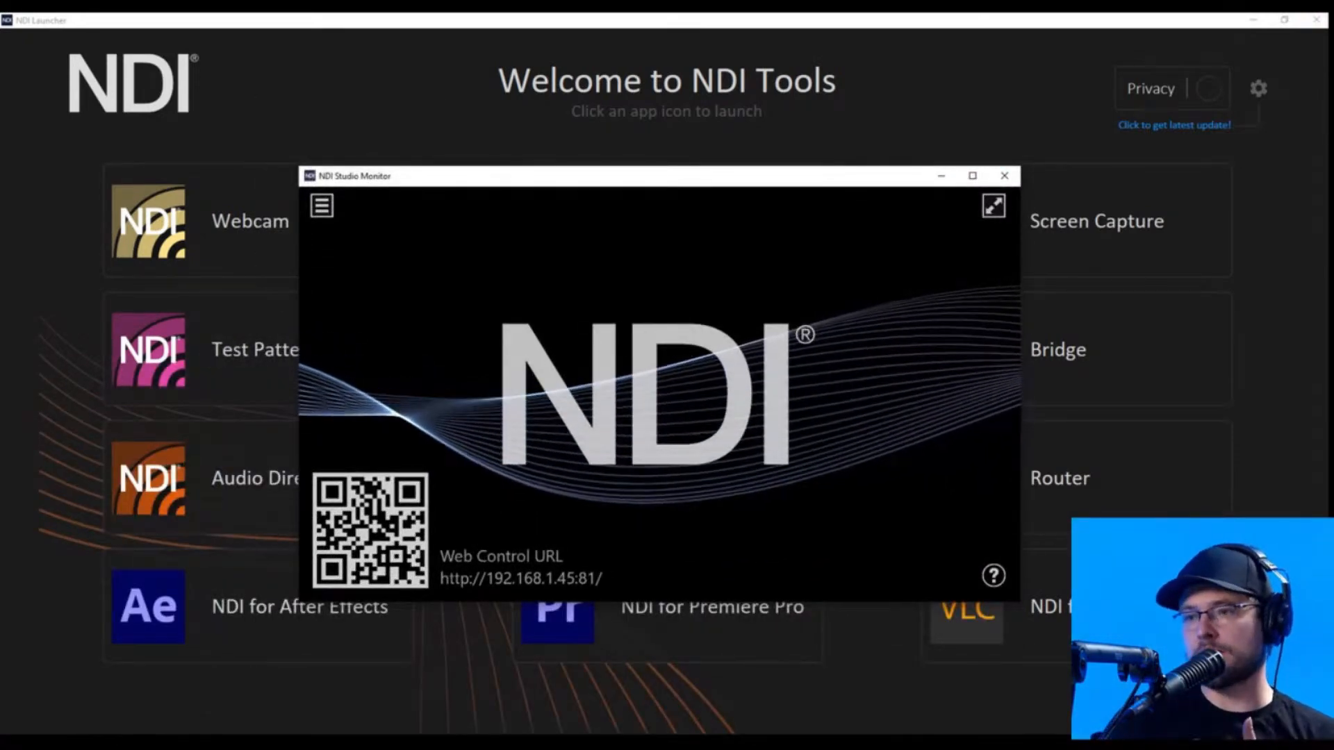
right_click(623, 307)
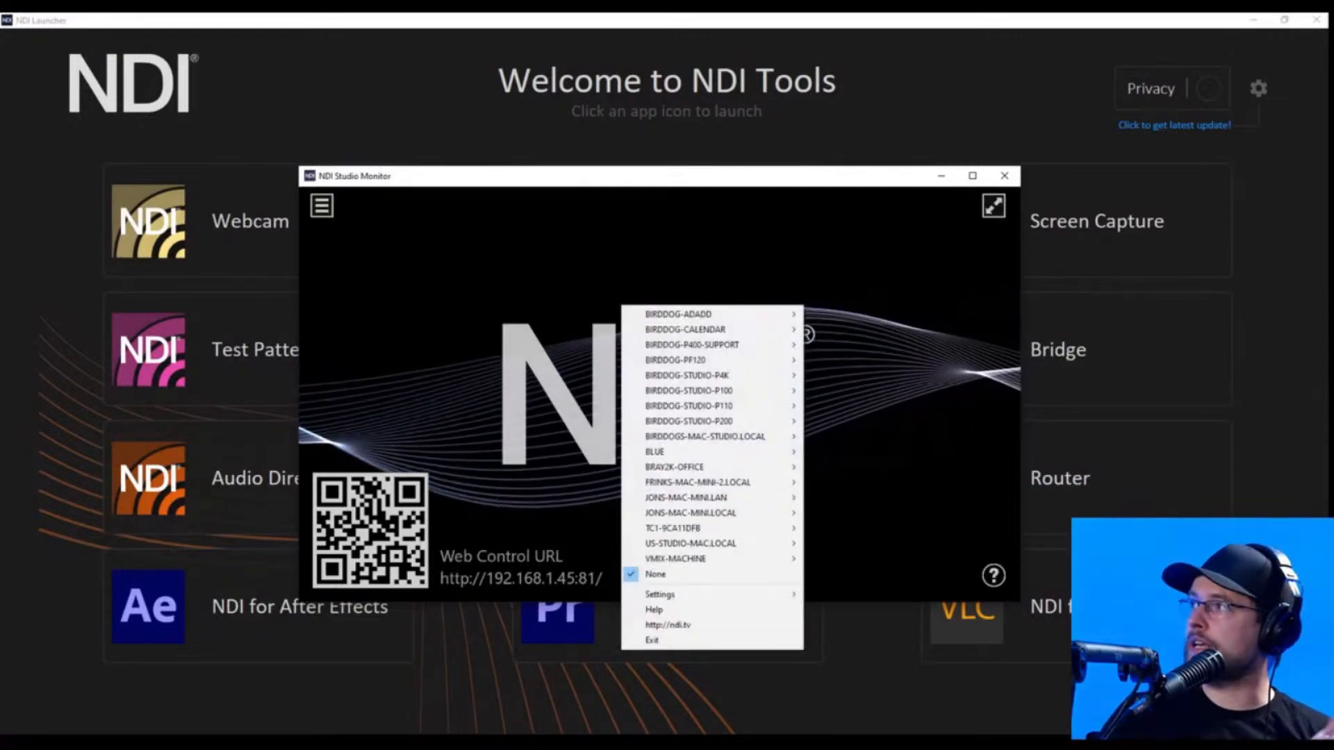
click(258, 361)
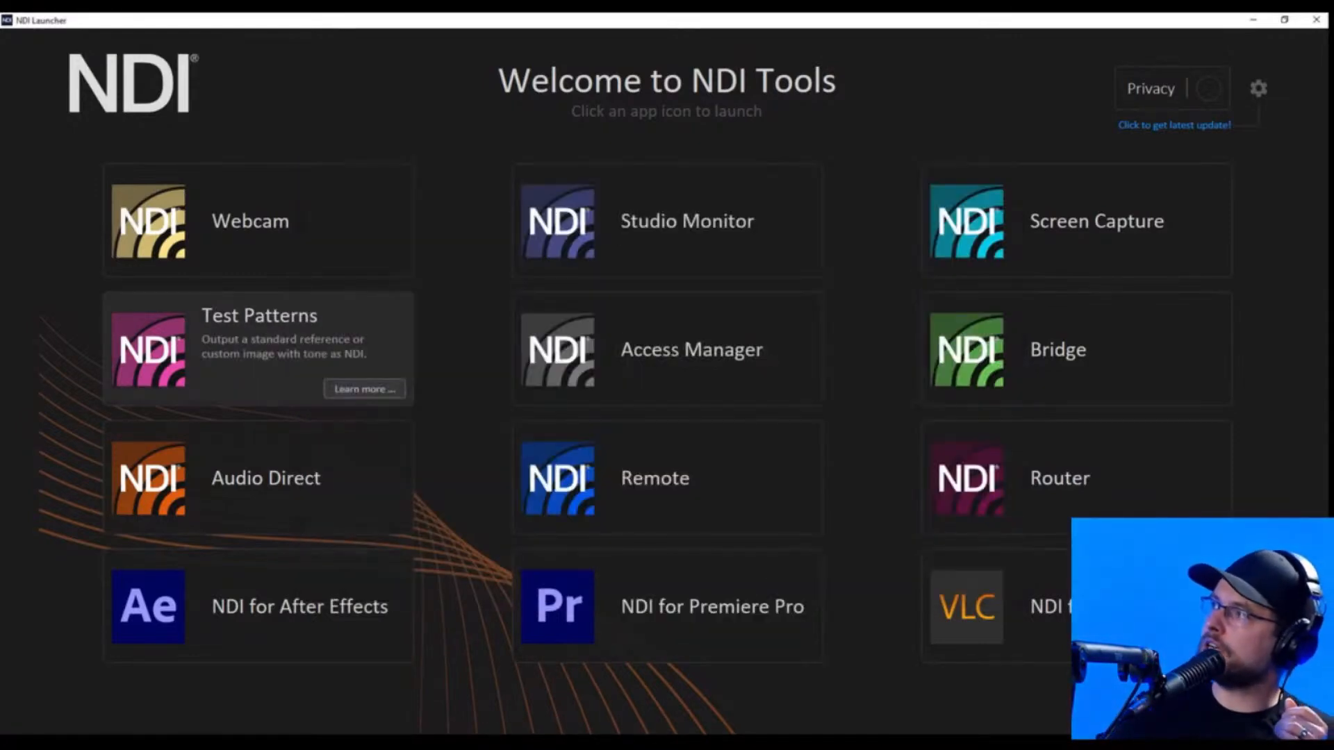
click(291, 745)
click(361, 685)
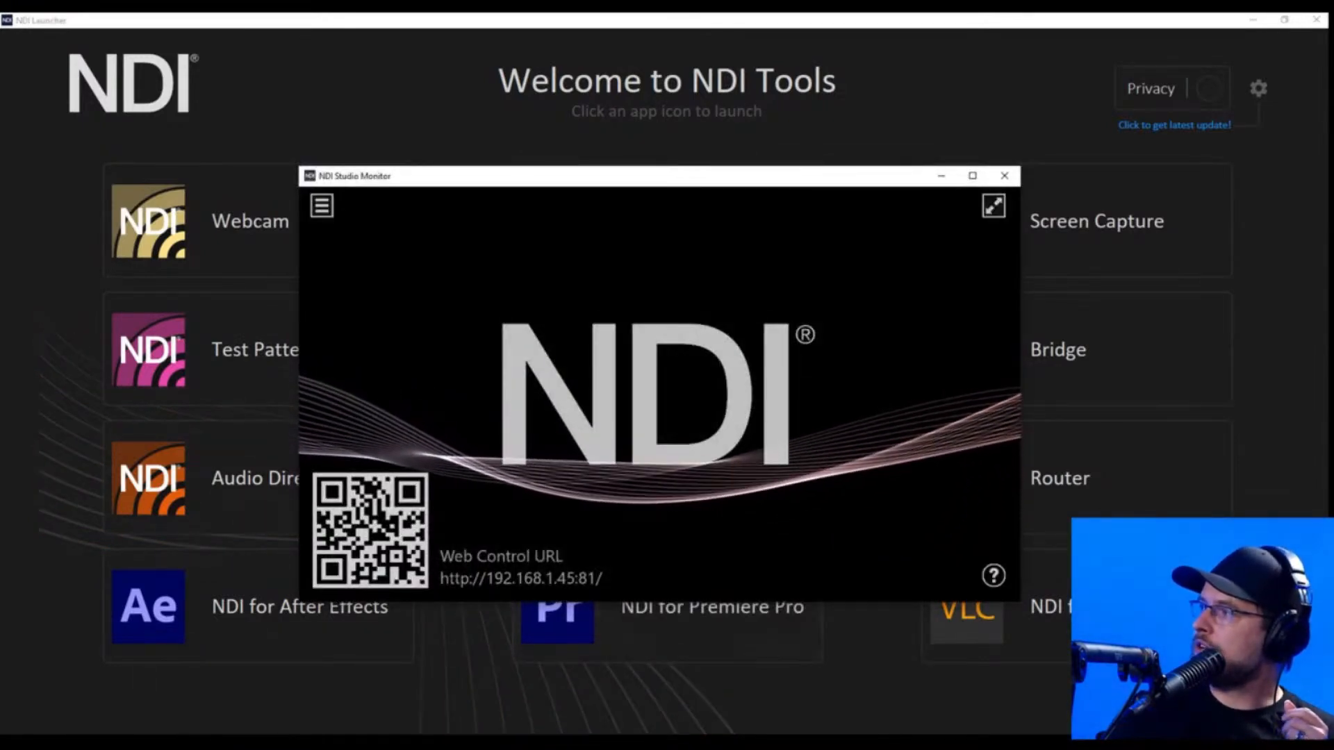
right_click(527, 745)
click(526, 719)
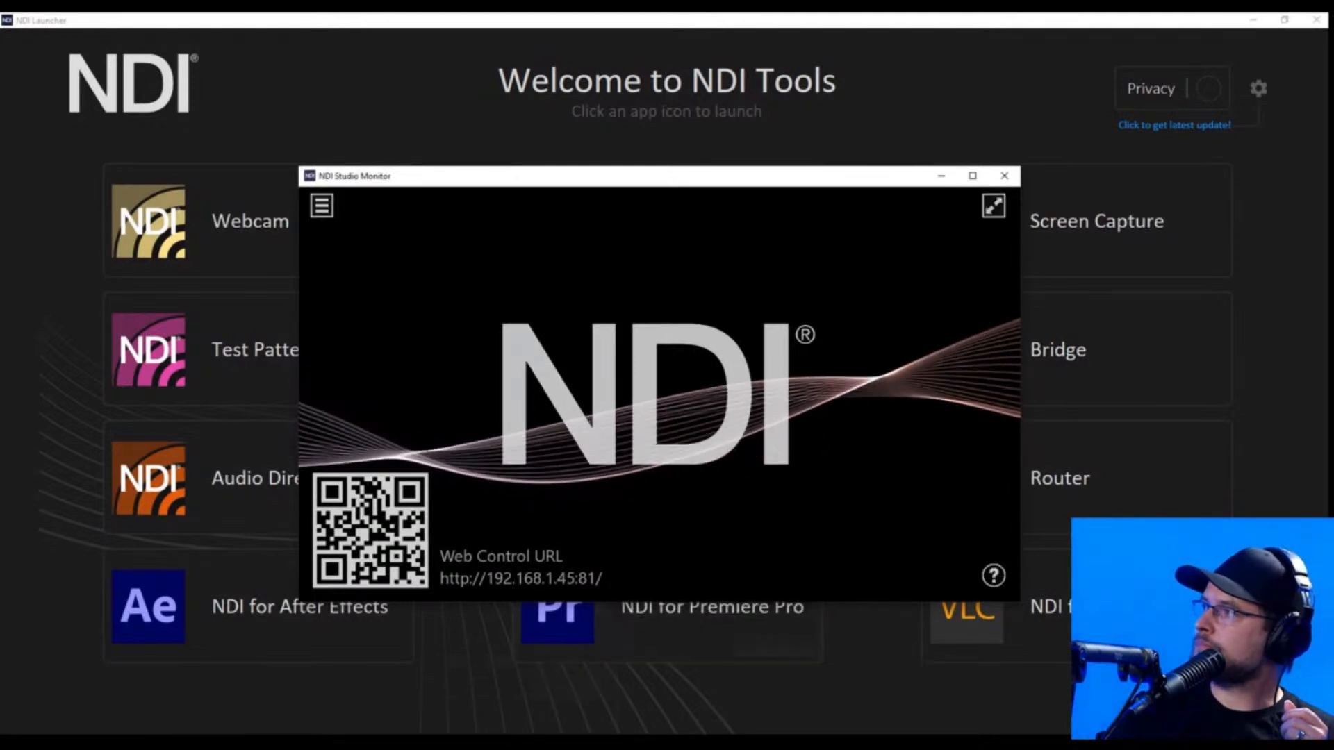
Display the CAM feed of the BIRDDOG-STUDIO-P4K source in Studio Monitor.
click(322, 205)
right_click(726, 227)
right_click(573, 272)
mouse_move(649, 388)
right_click(907, 339)
right_click(635, 47)
right_click(446, 54)
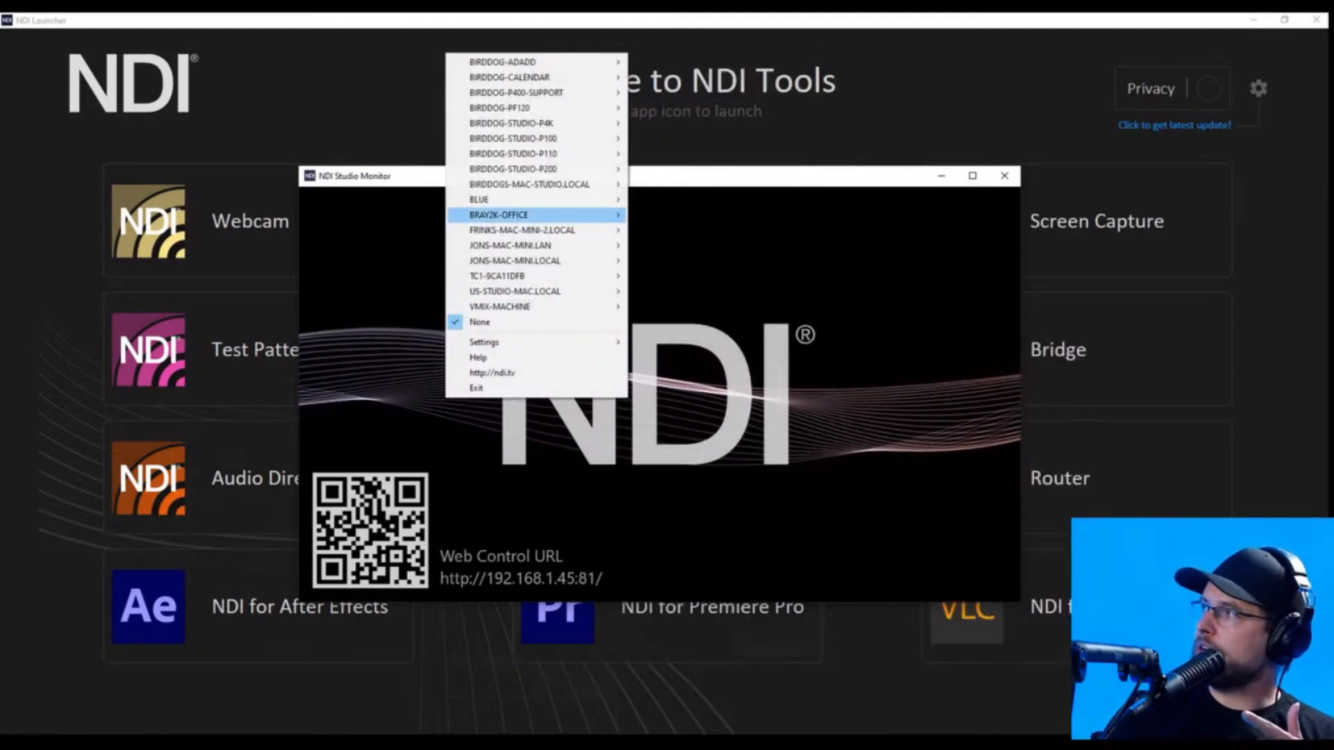
mouse_move(535, 154)
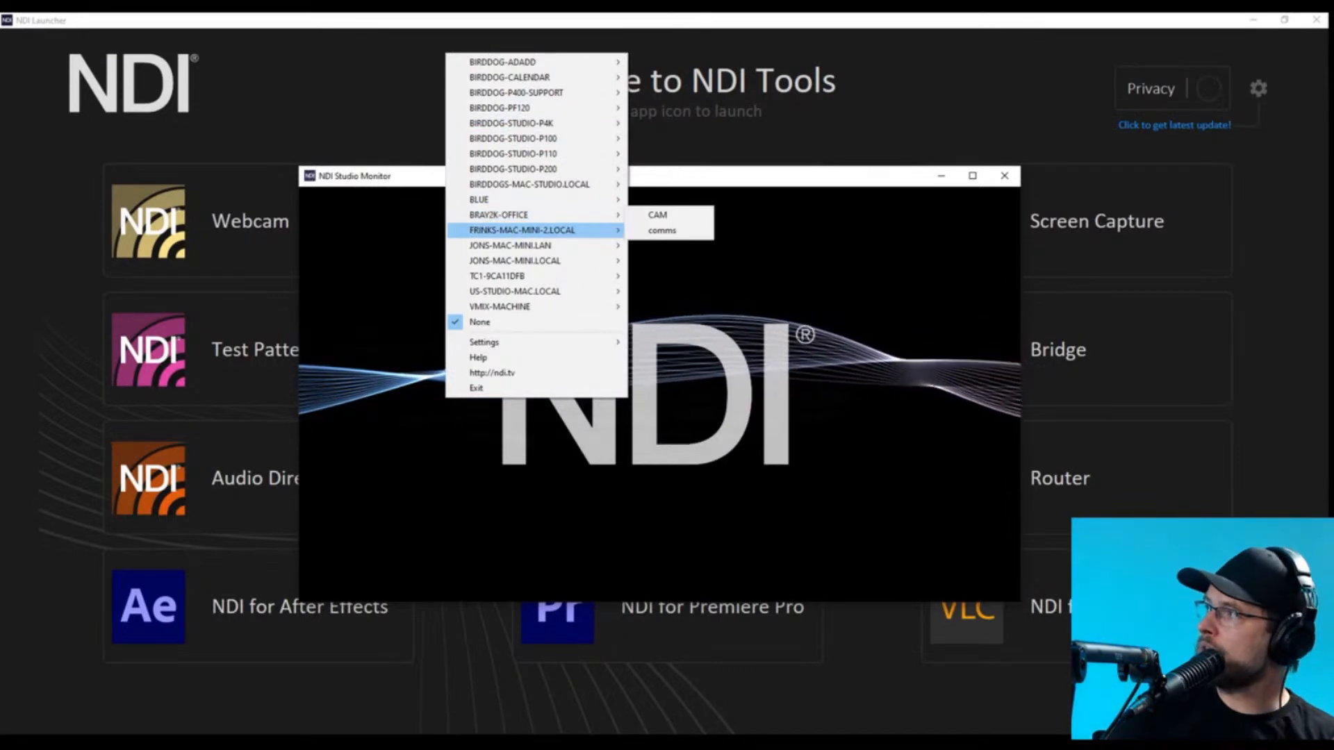
mouse_move(535, 246)
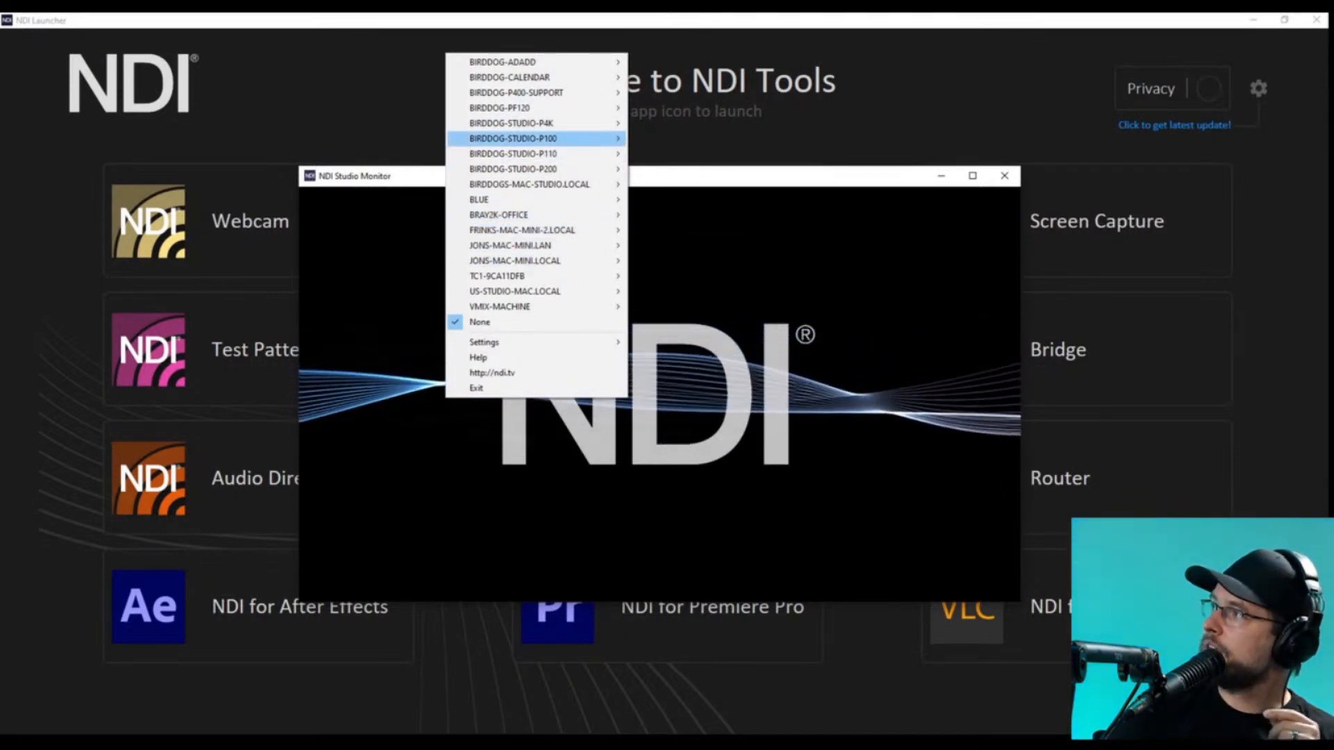
mouse_move(535, 123)
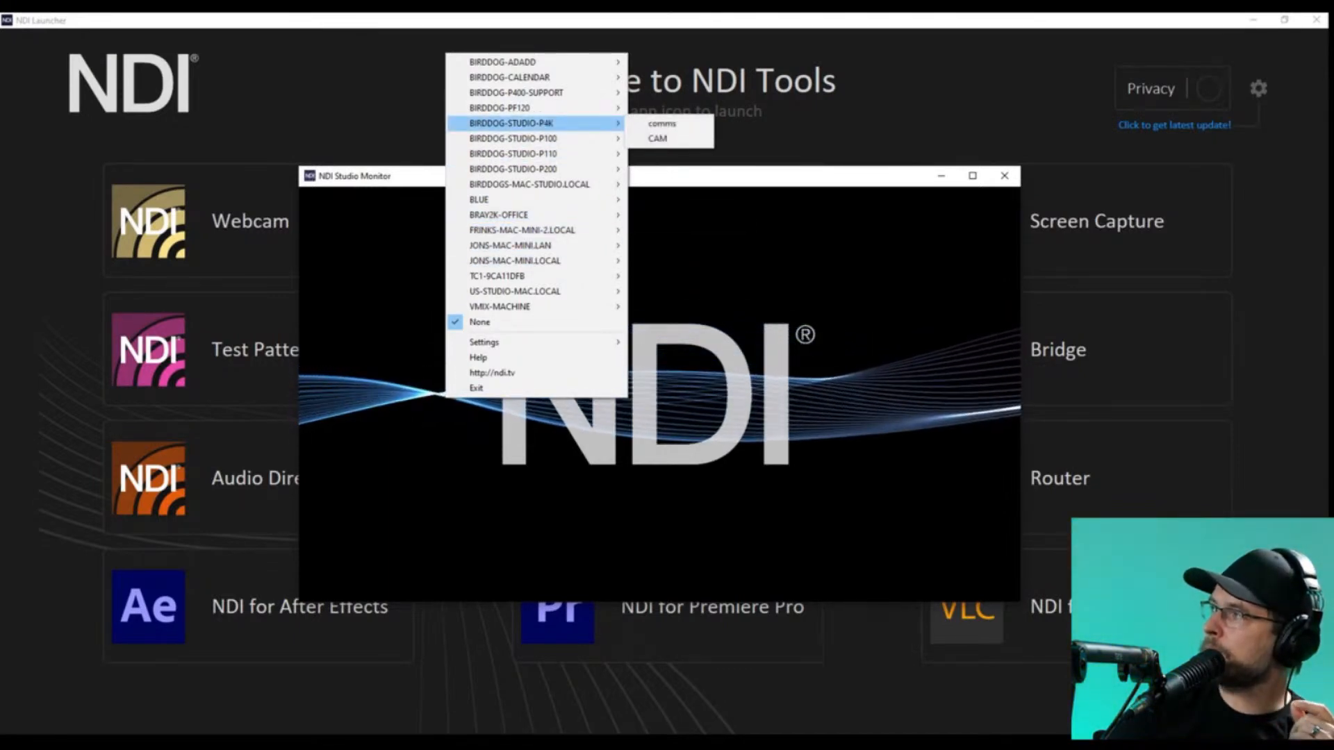
click(658, 139)
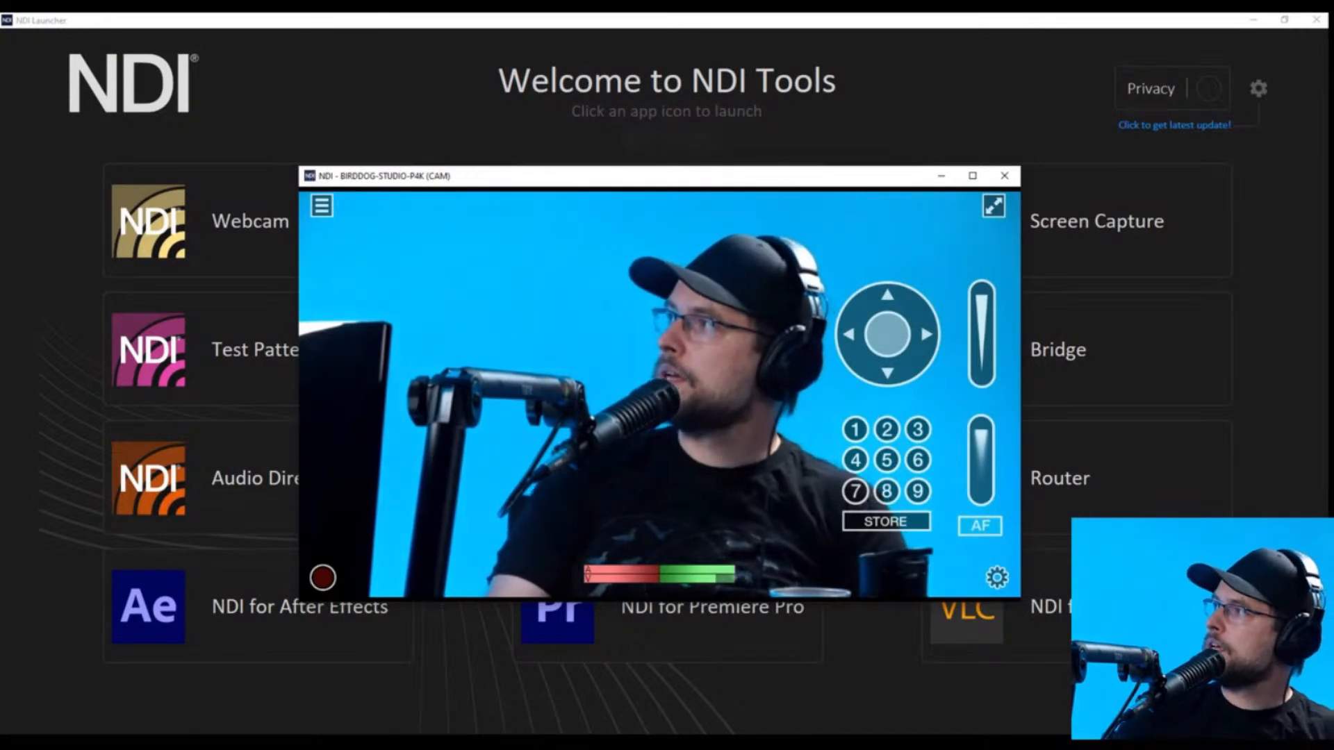
right_click(512, 338)
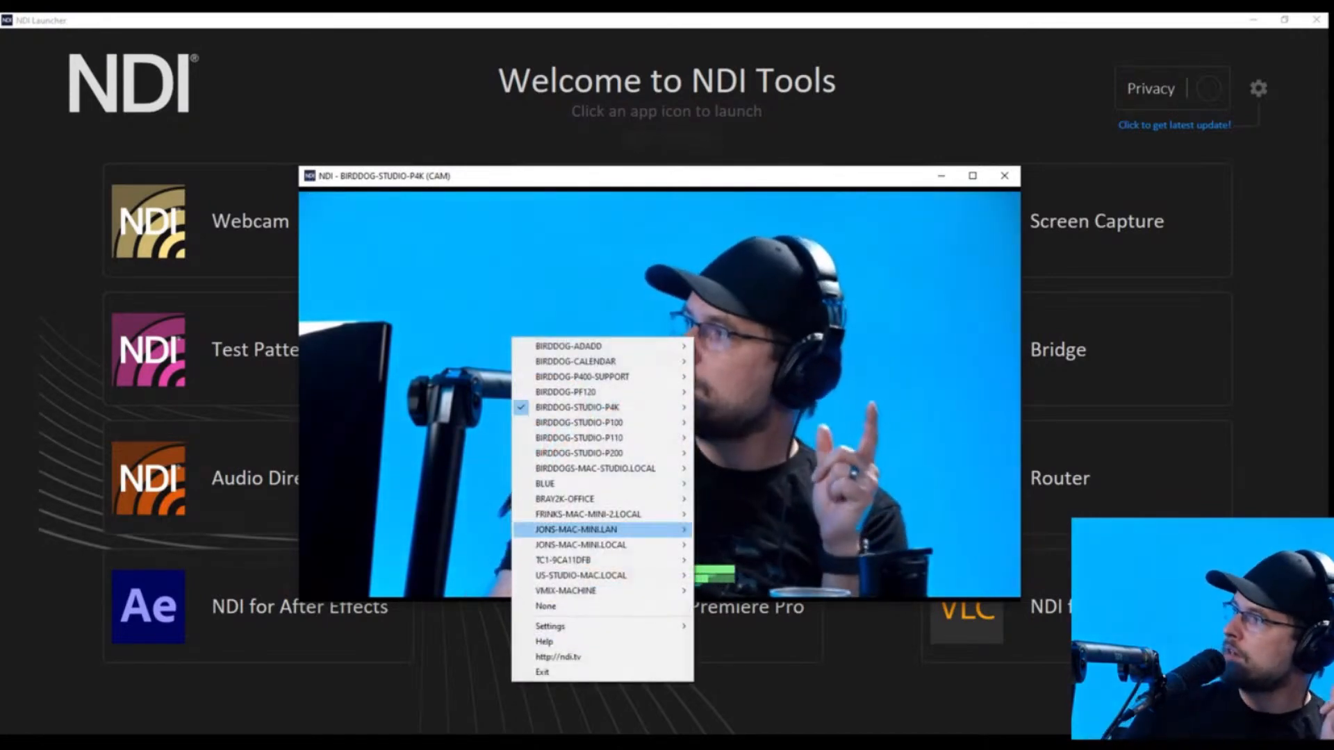
mouse_move(598, 626)
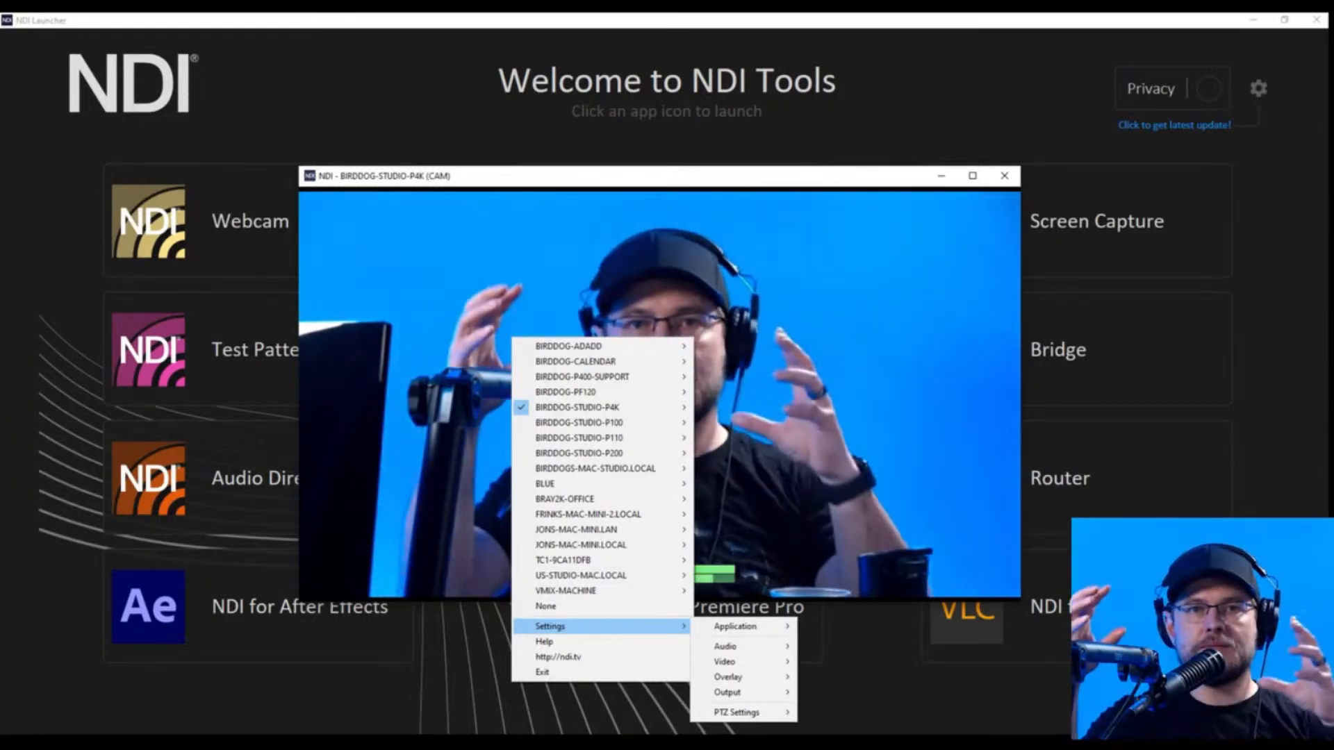
click(756, 389)
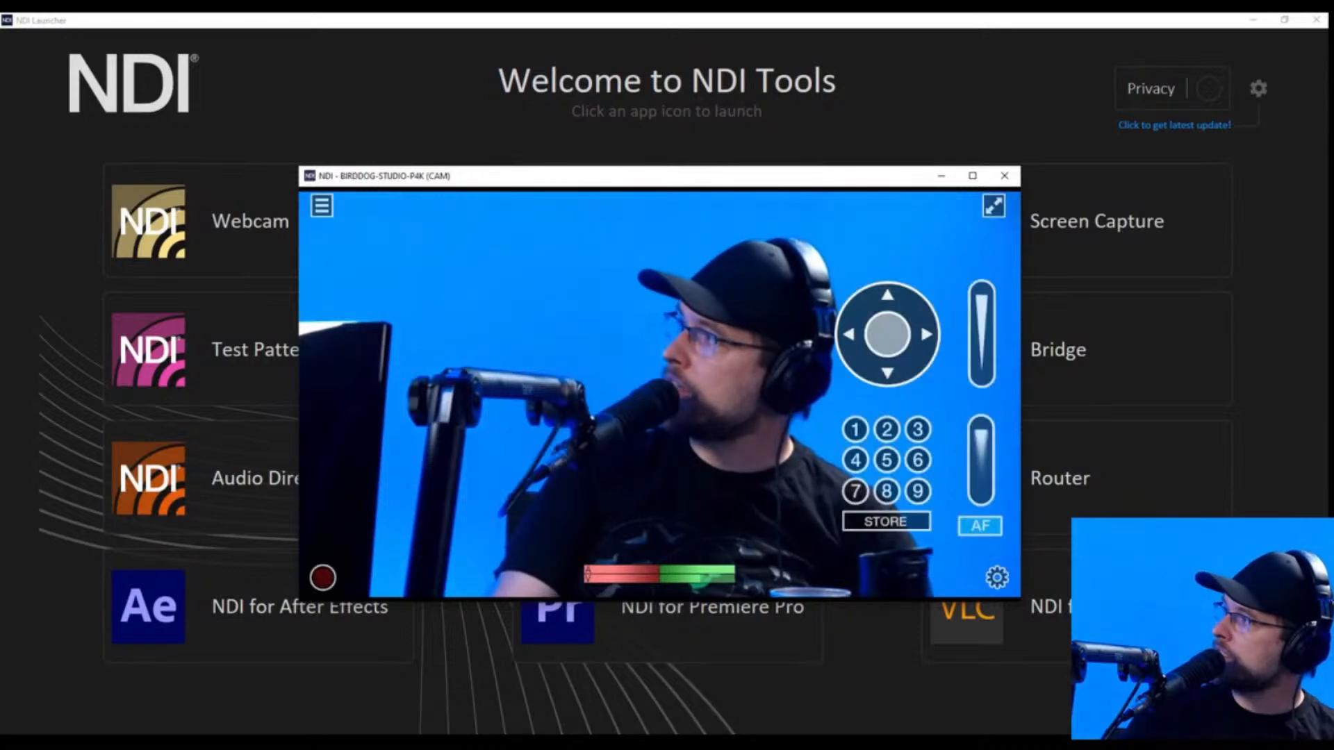
Pan the P4K camera slightly to the right and zoom it out a little with the on-screen PTZ controls.
drag(884, 338, 889, 337)
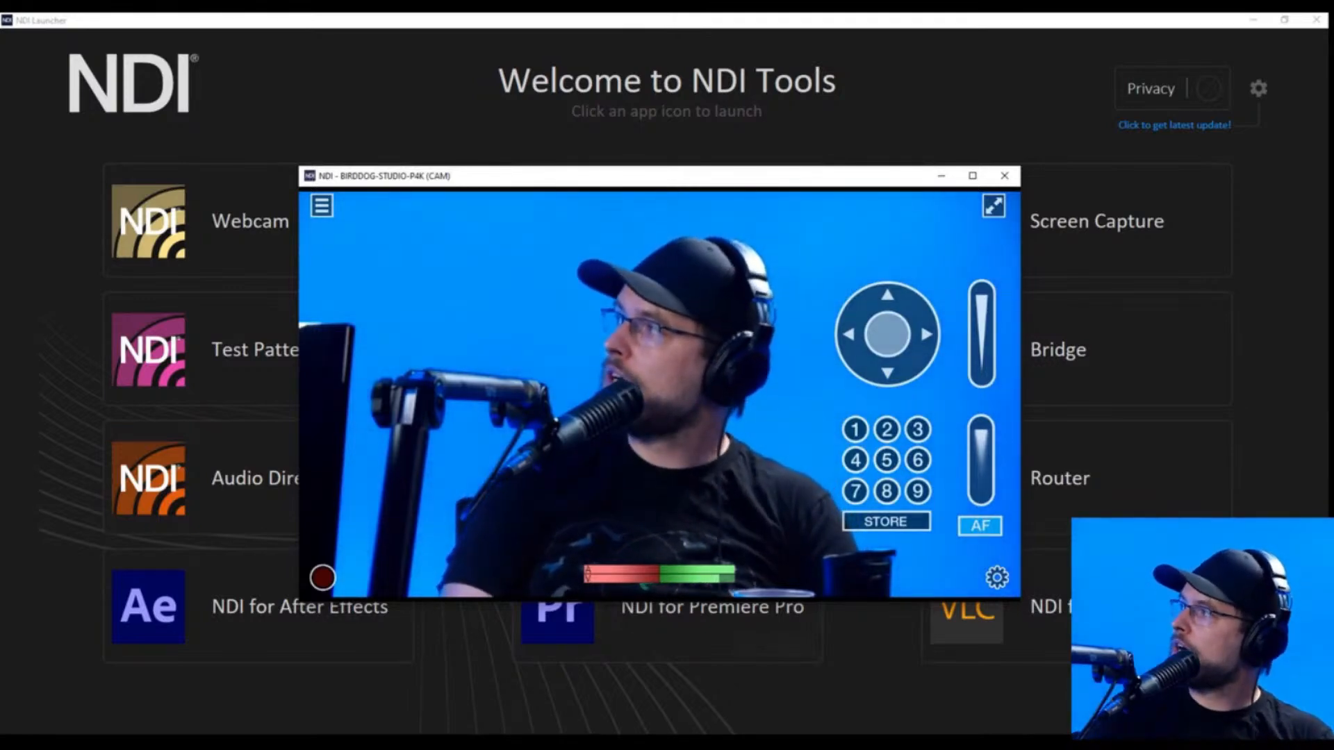
drag(982, 328, 982, 360)
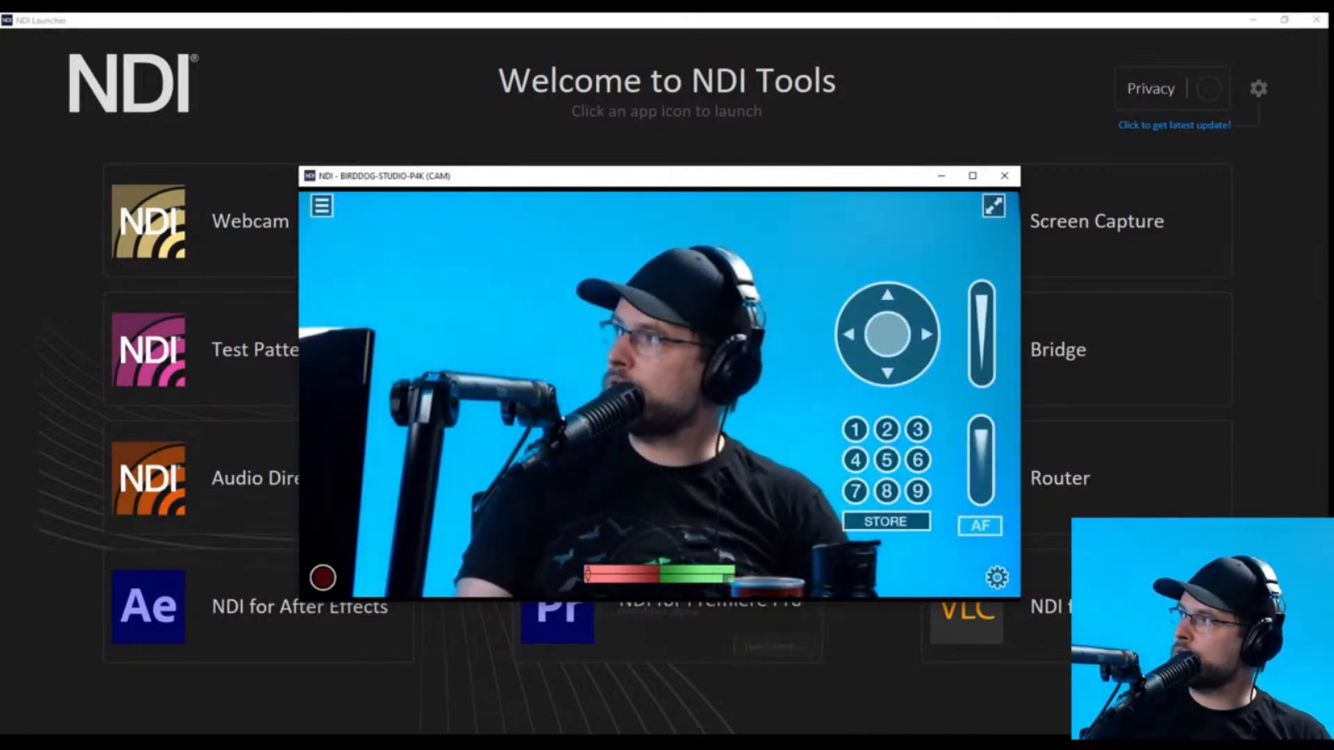
Examine the video display options available for the P4K camera feed in Studio Monitor's settings.
right_click(484, 256)
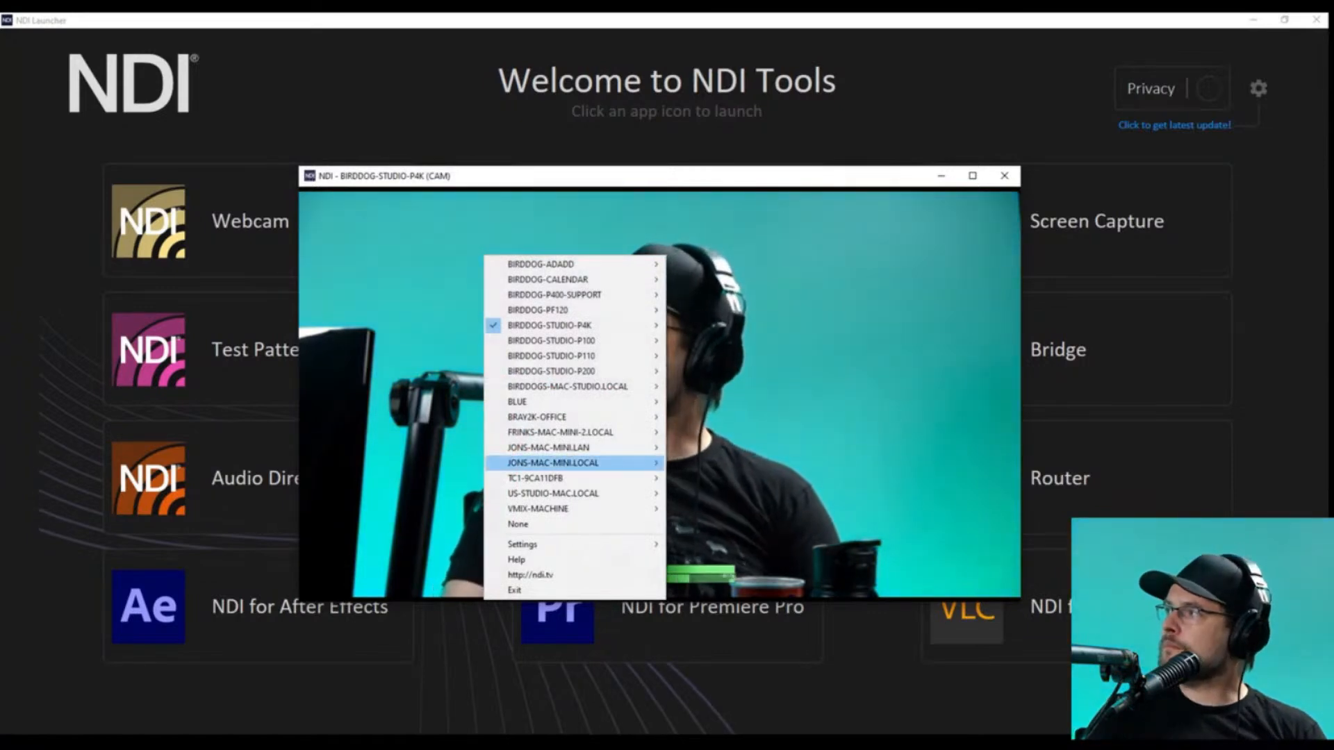
mouse_move(528, 544)
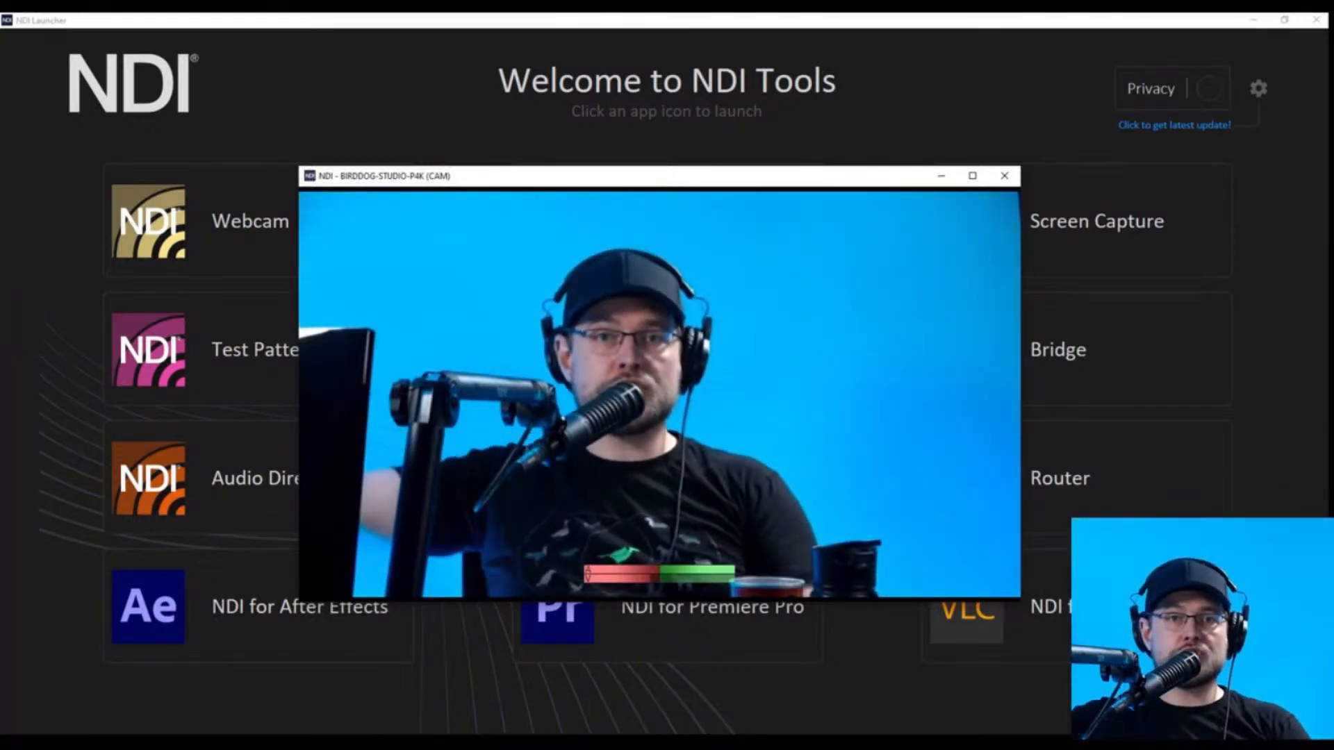
mouse_move(659, 393)
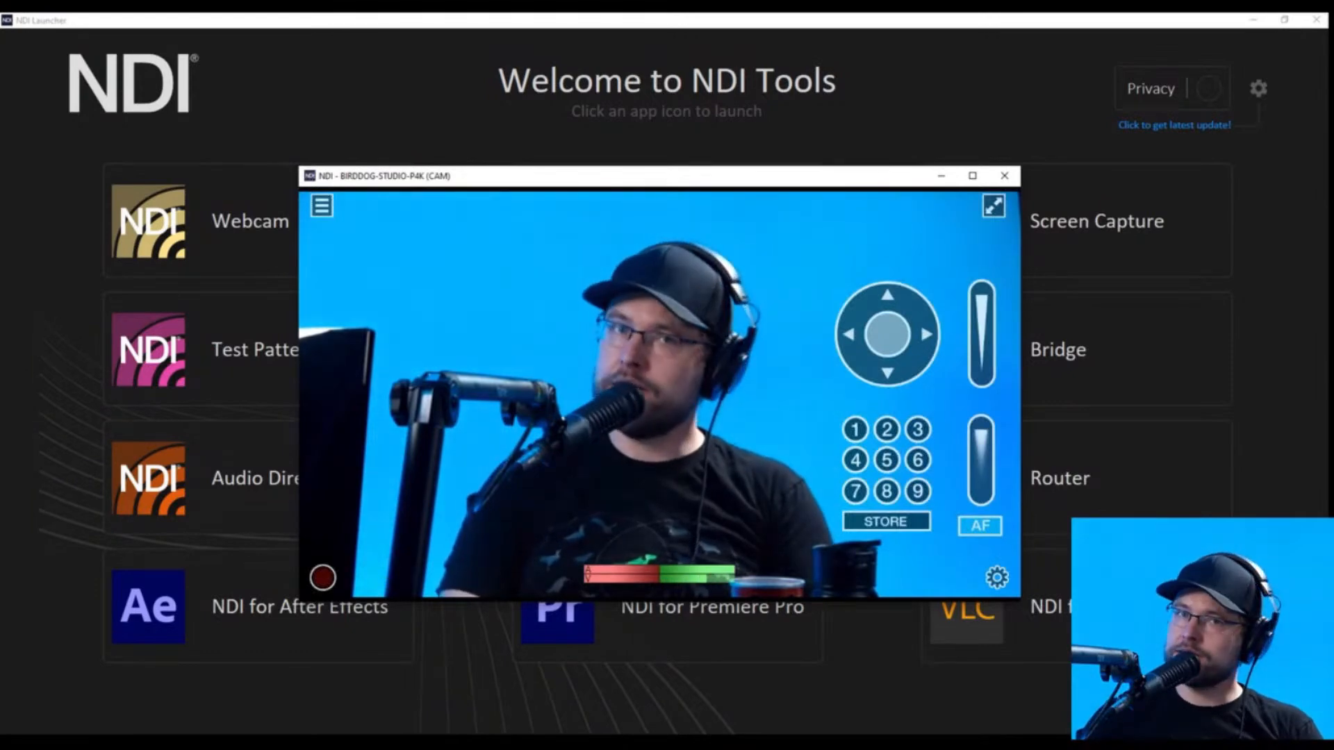
right_click(560, 360)
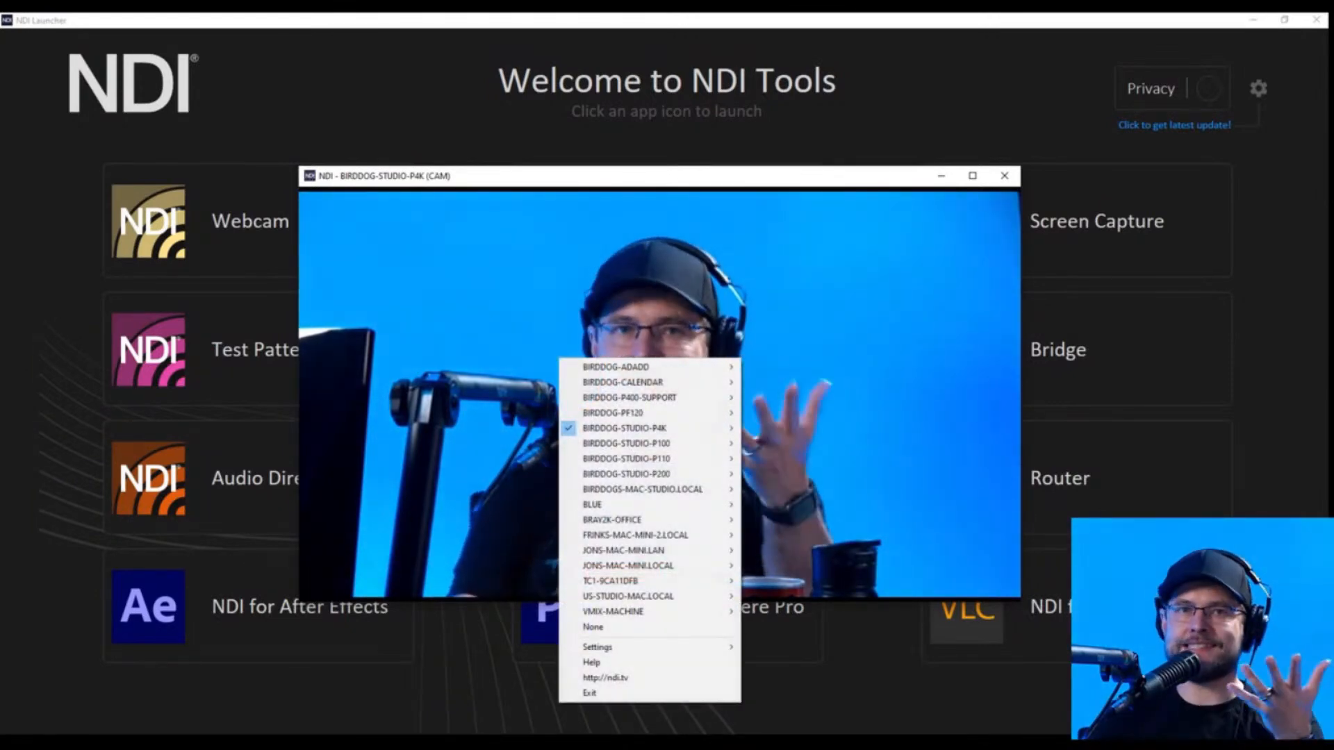
mouse_move(625, 646)
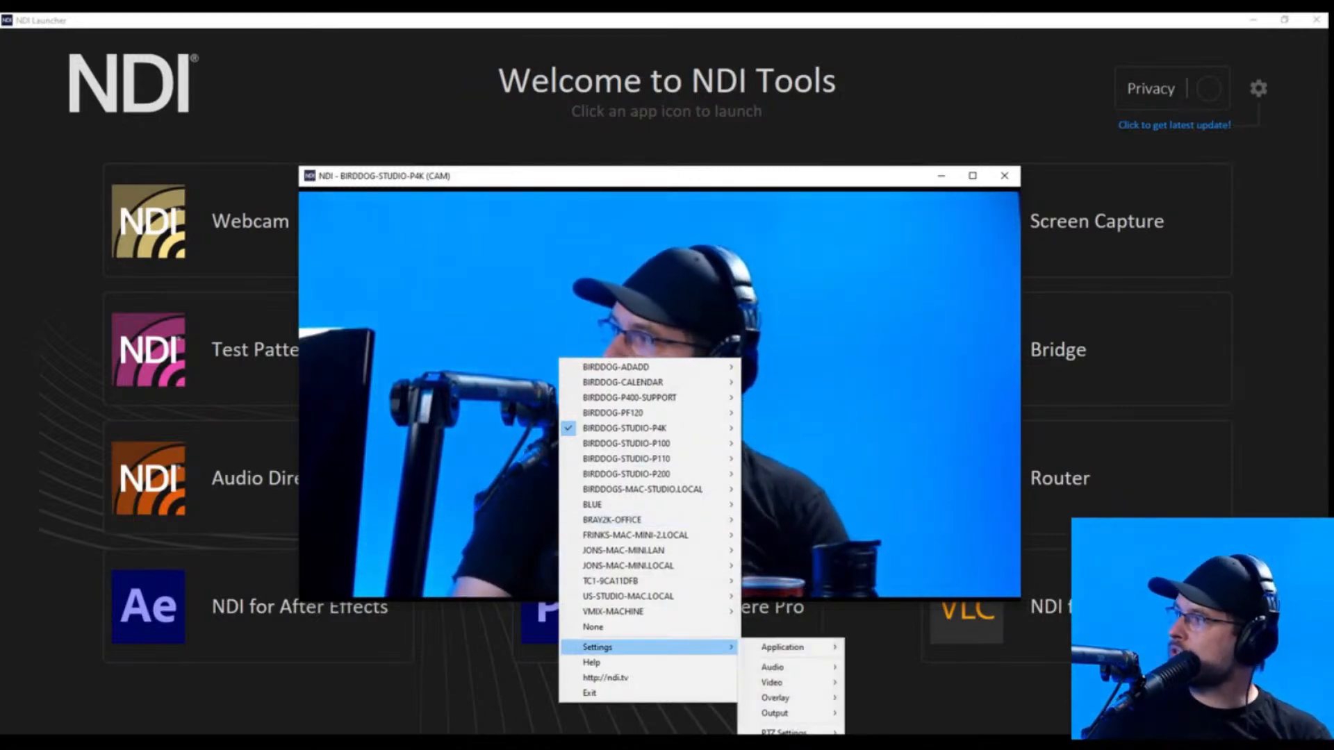
mouse_move(771, 682)
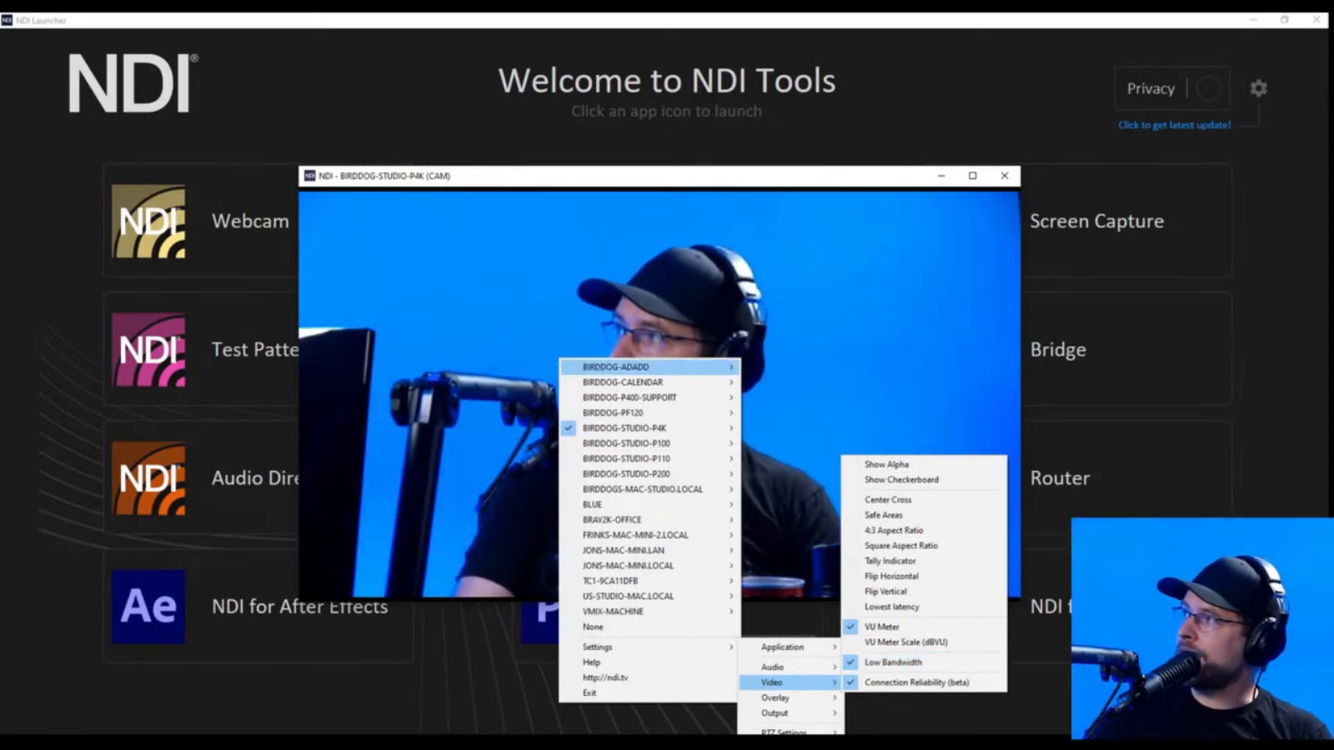
key(Escape)
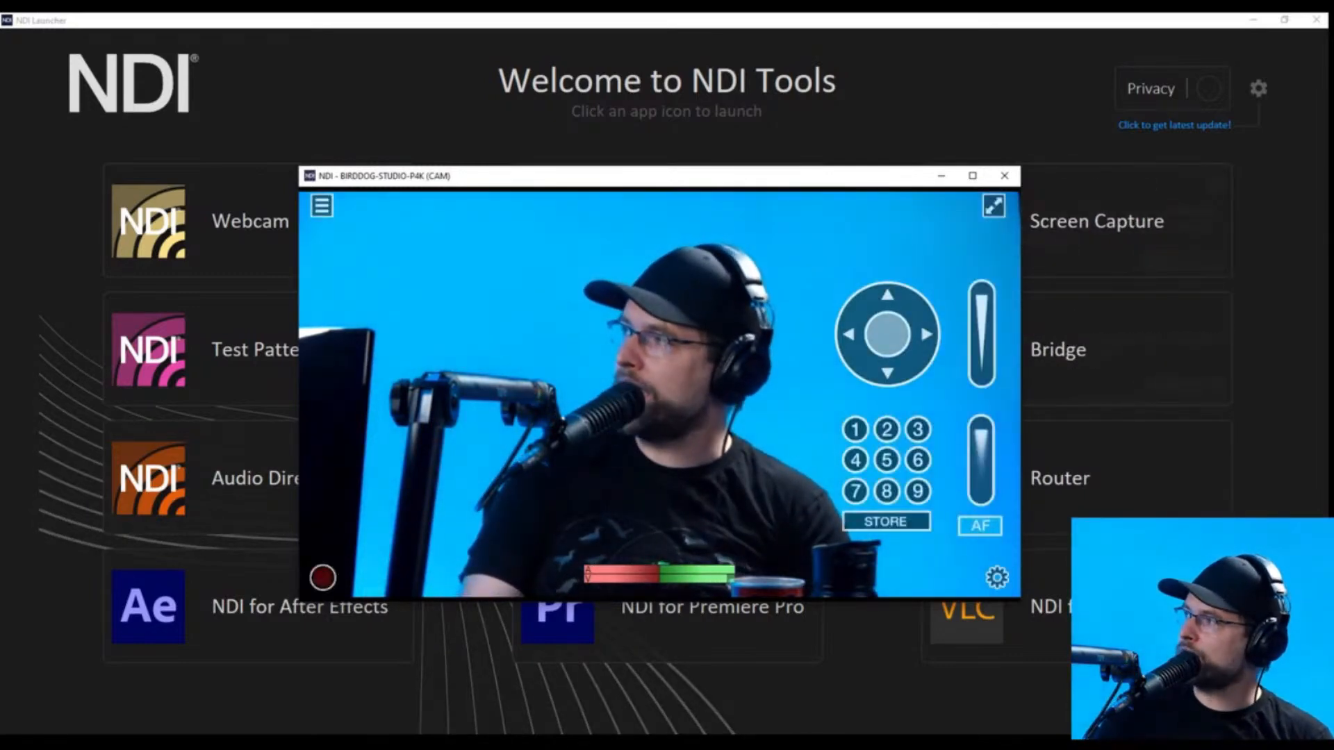
Check the Low Bandwidth and Connection Reliability (beta) options in the feed's video settings.
right_click(629, 432)
right_click(535, 368)
key(Escape)
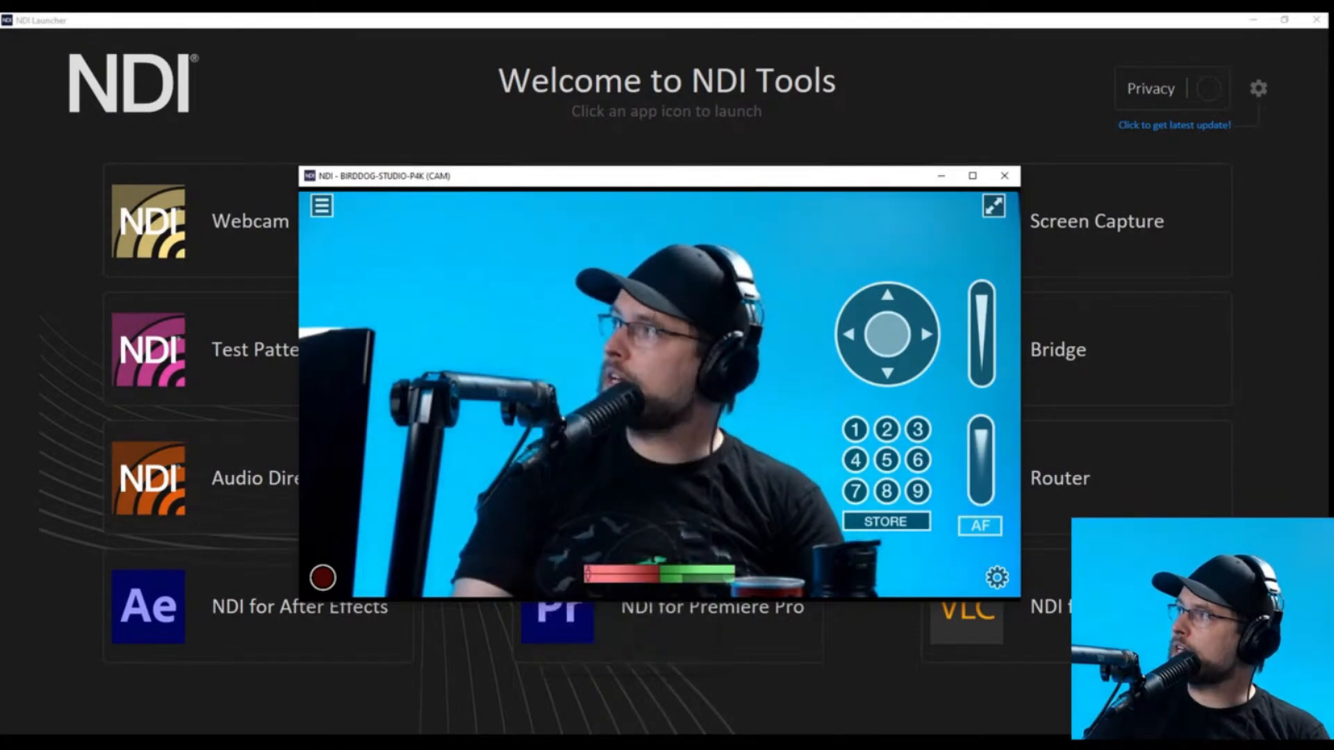
right_click(496, 315)
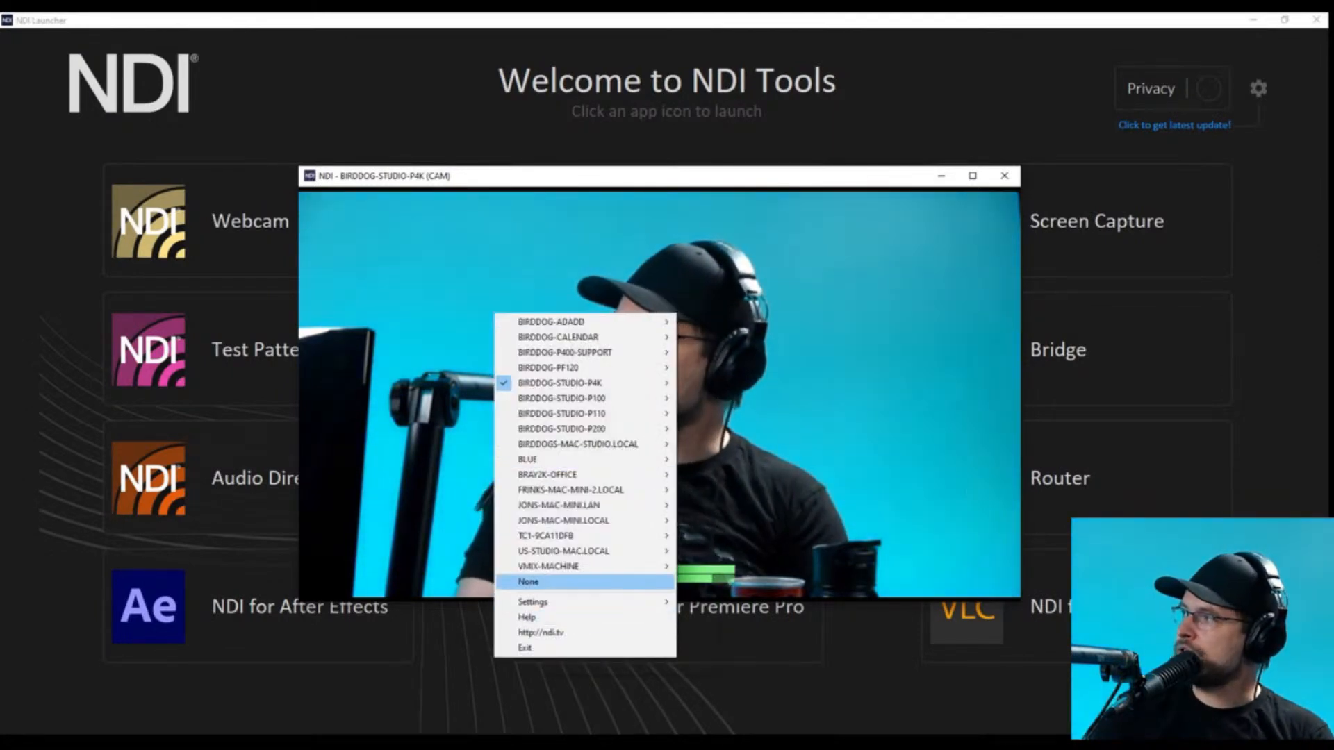
mouse_move(555, 602)
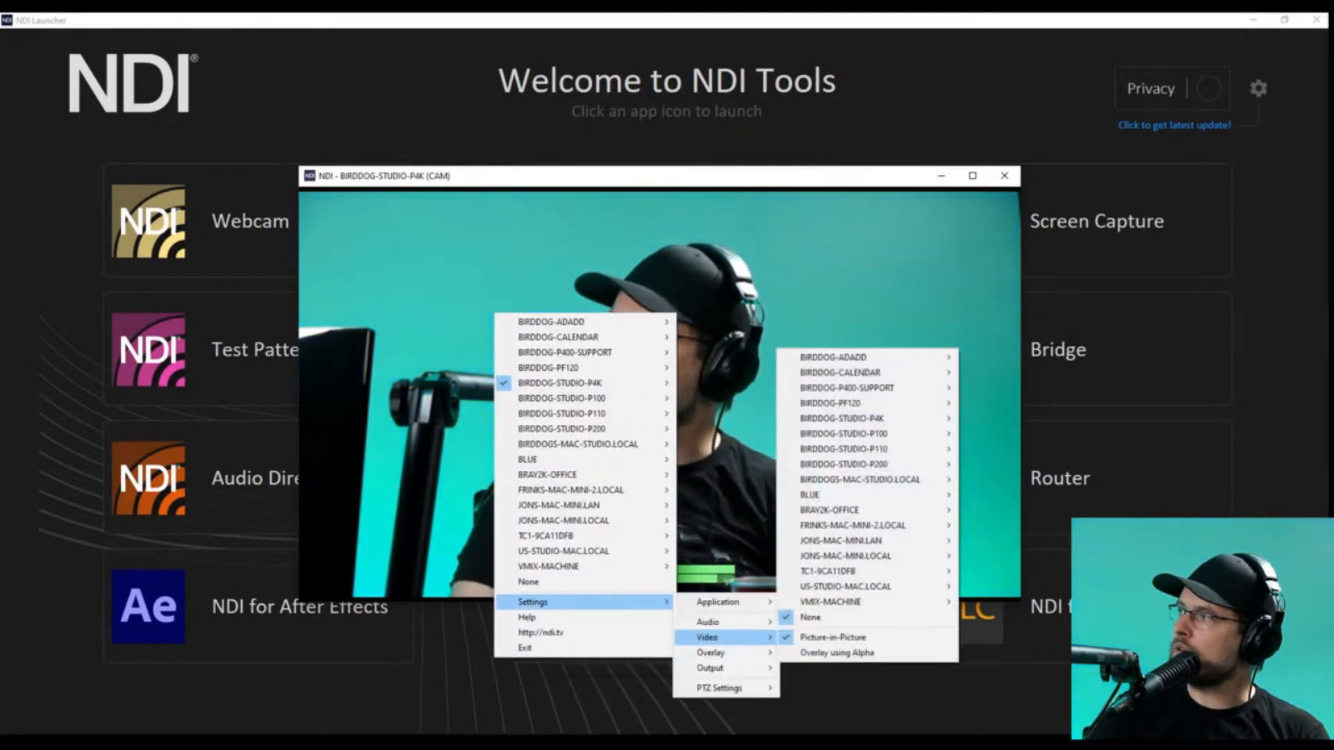
mouse_move(715, 637)
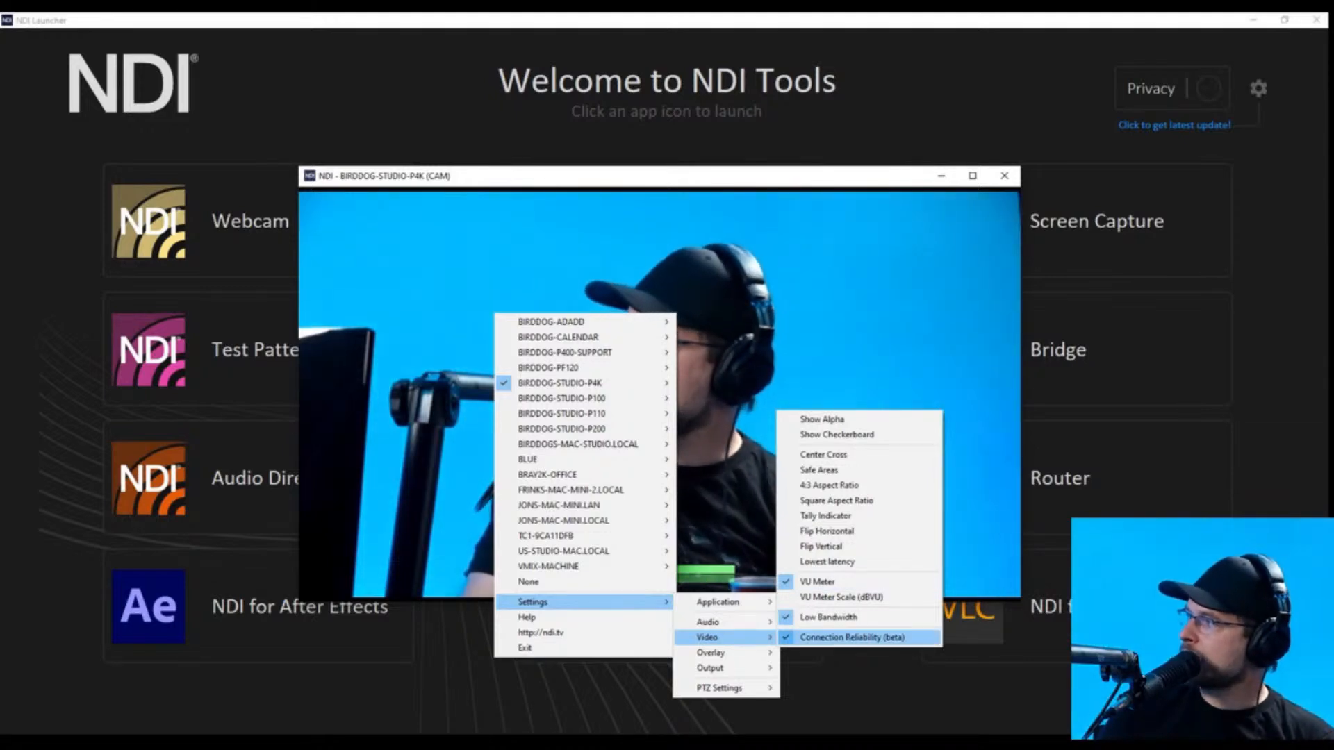
click(851, 637)
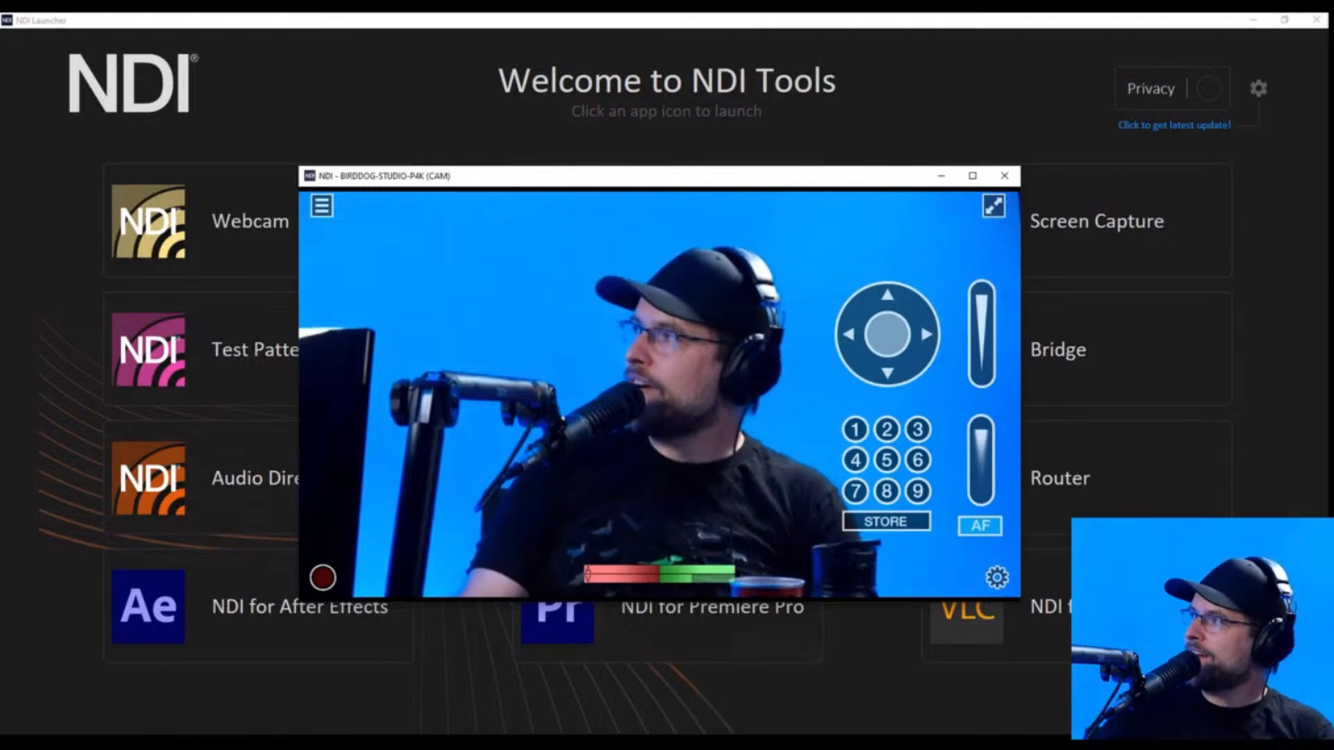
Turn off the Connection Reliability (beta) option in the P4K feed's video settings.
right_click(629, 418)
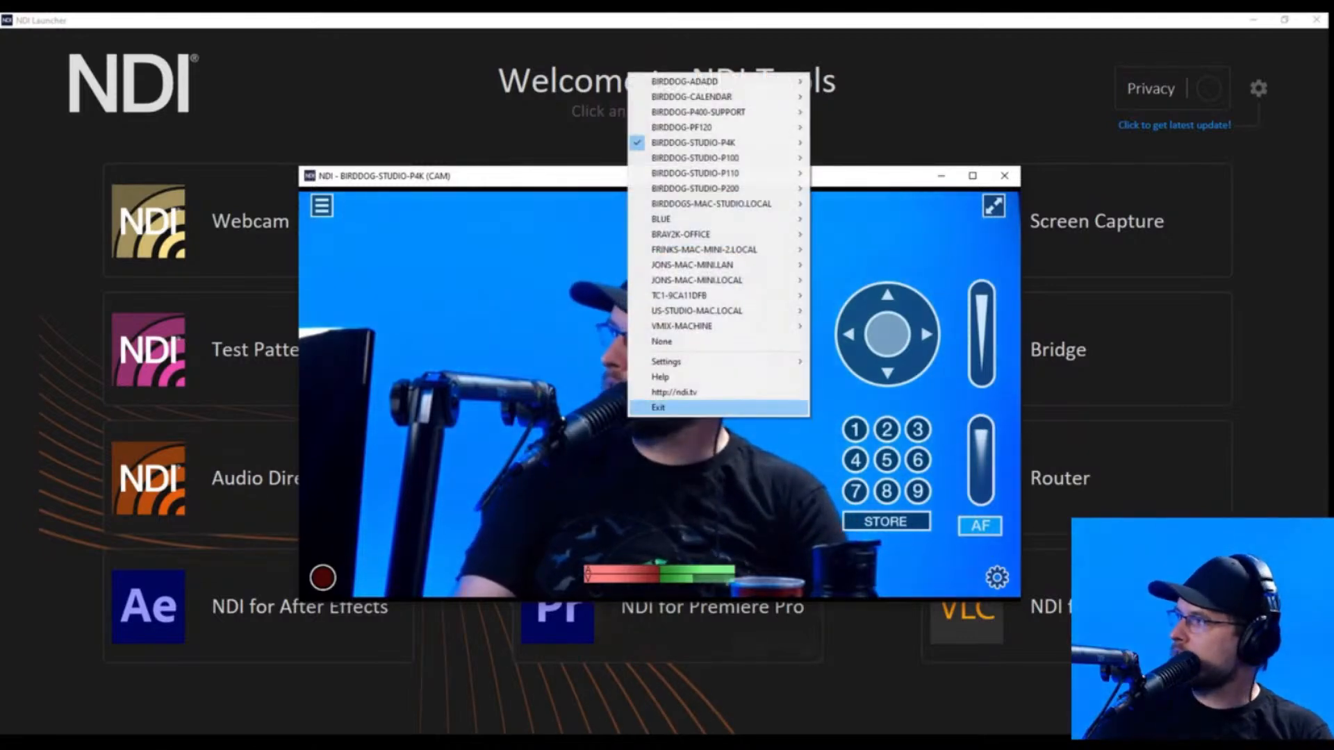
key(Escape)
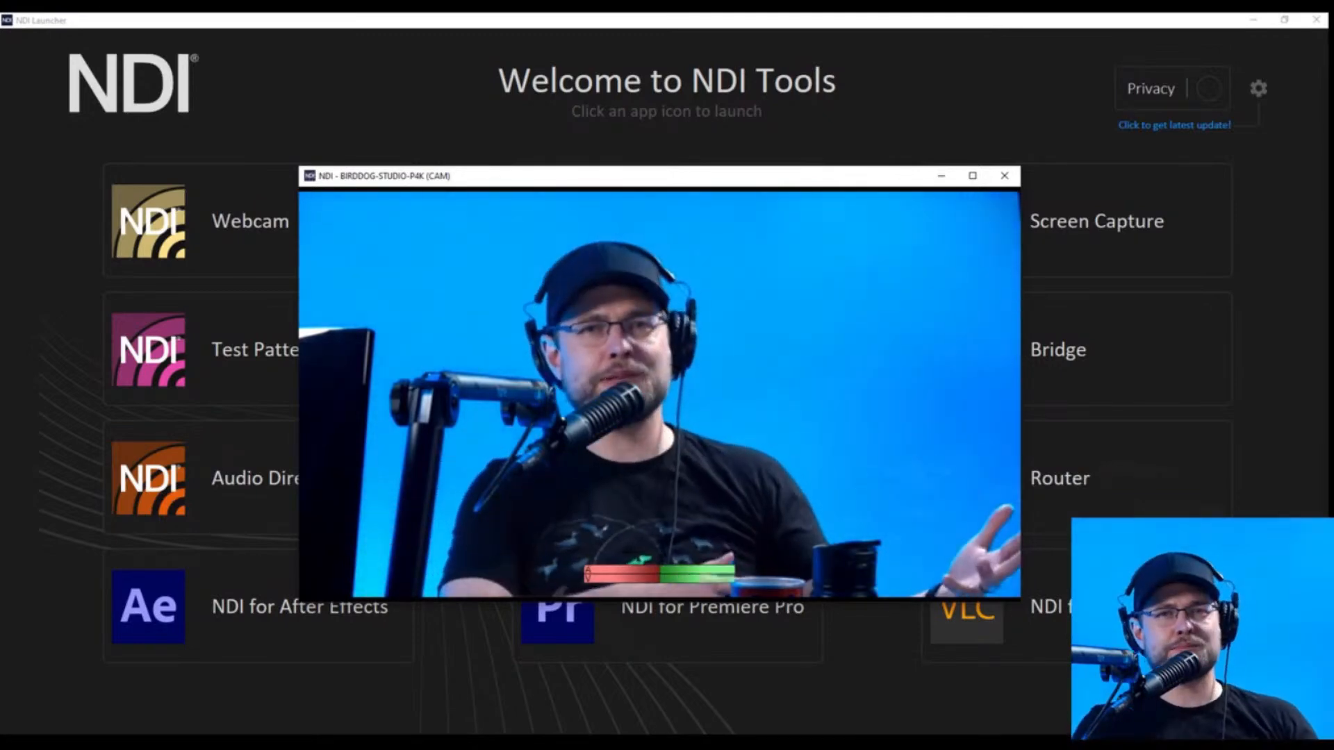
mouse_move(660, 394)
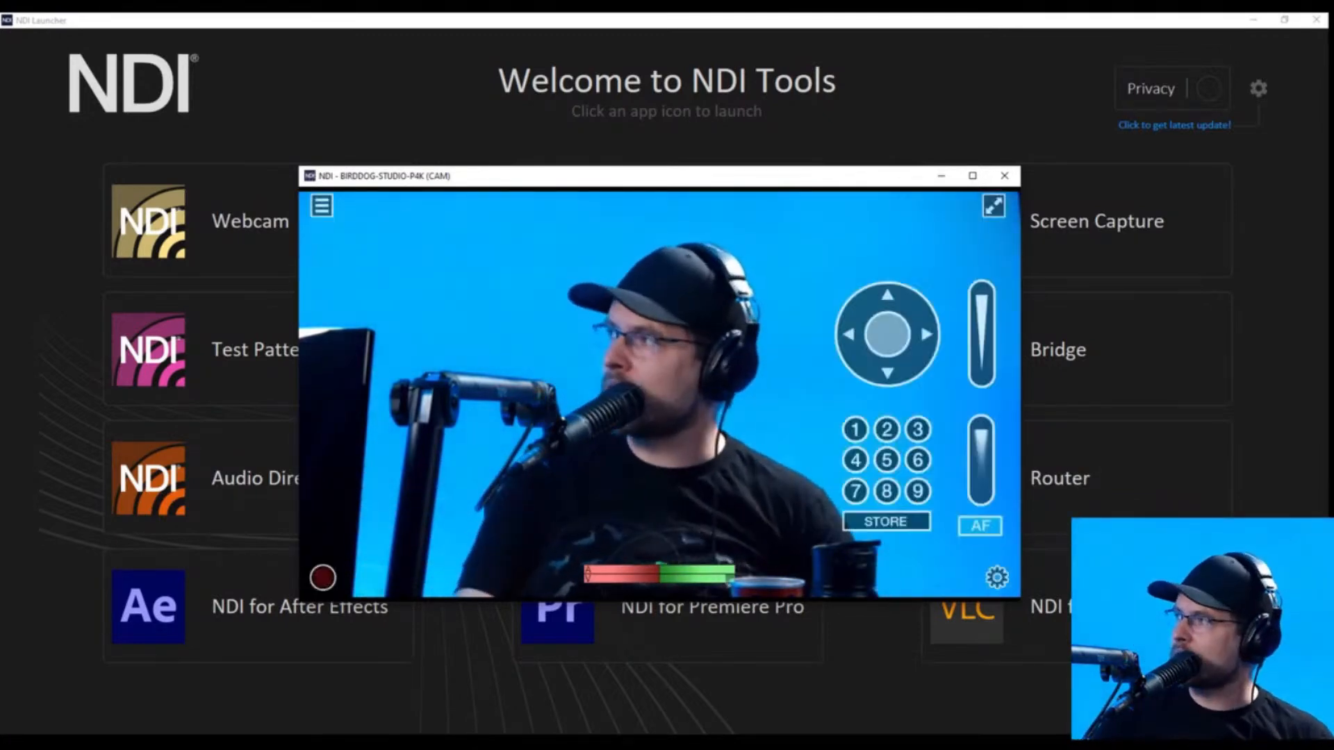
right_click(489, 340)
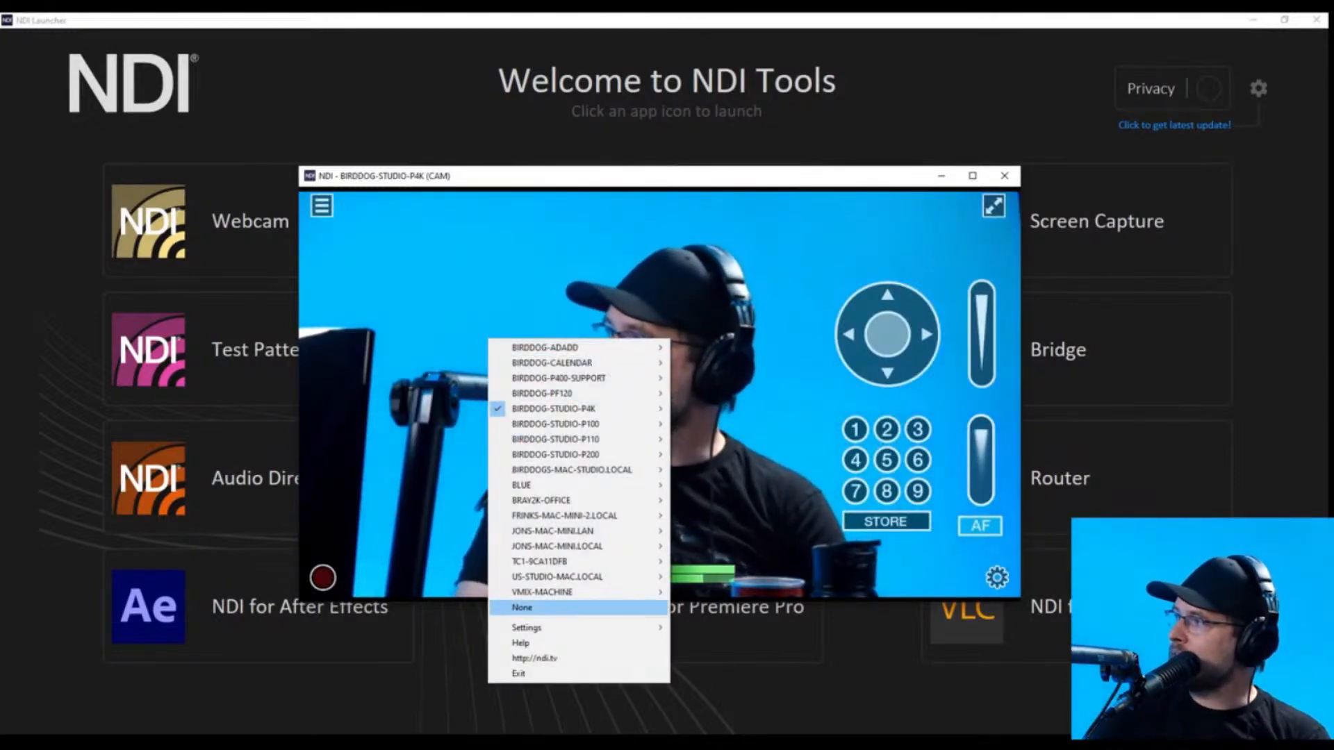
mouse_move(549, 628)
mouse_move(702, 663)
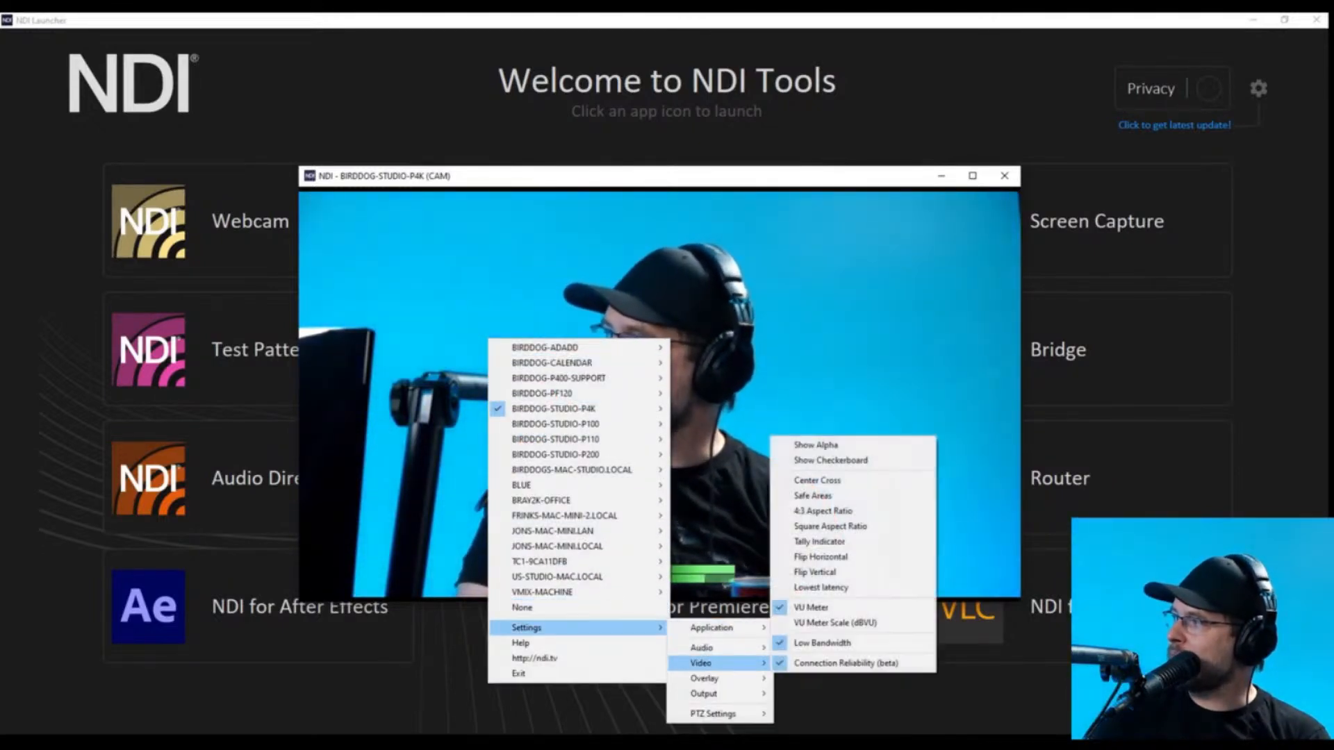
click(853, 665)
mouse_move(694, 452)
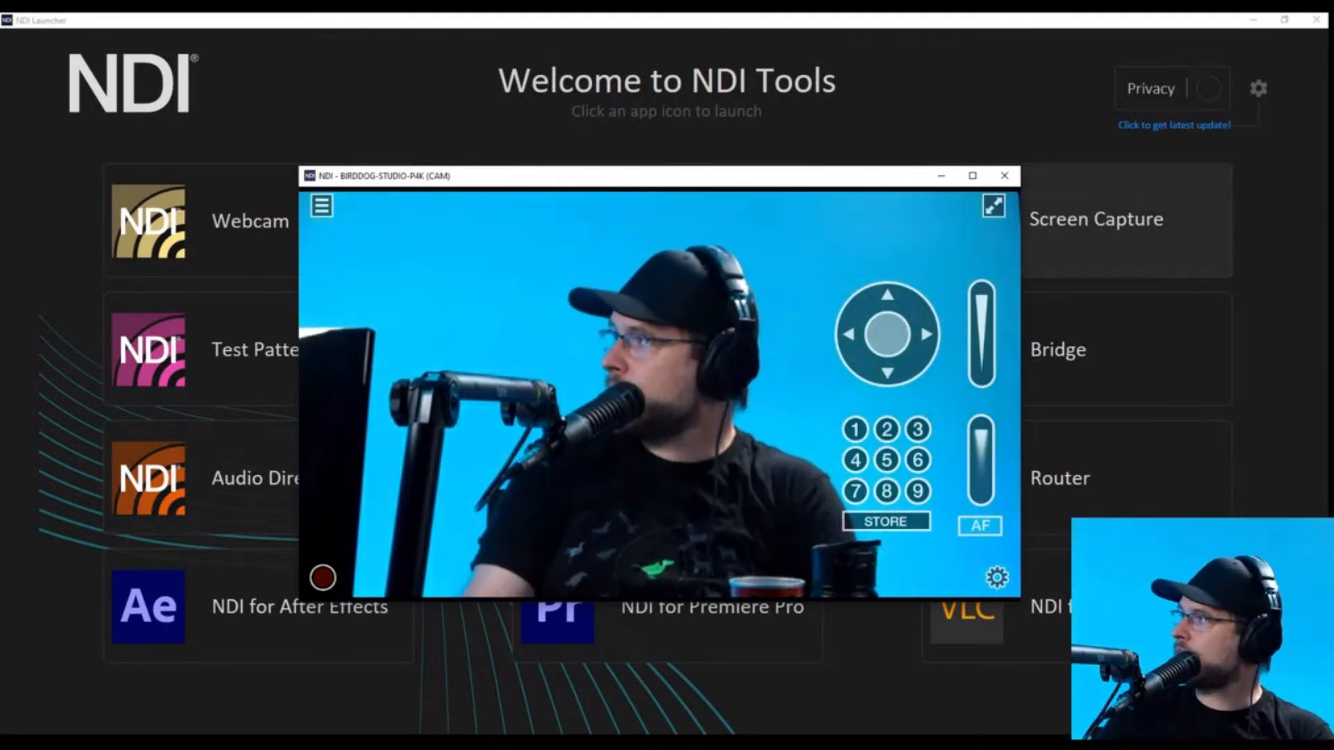
Close Studio Monitor and check the version, startup and screensaver options in the NDI Launcher settings.
click(1004, 176)
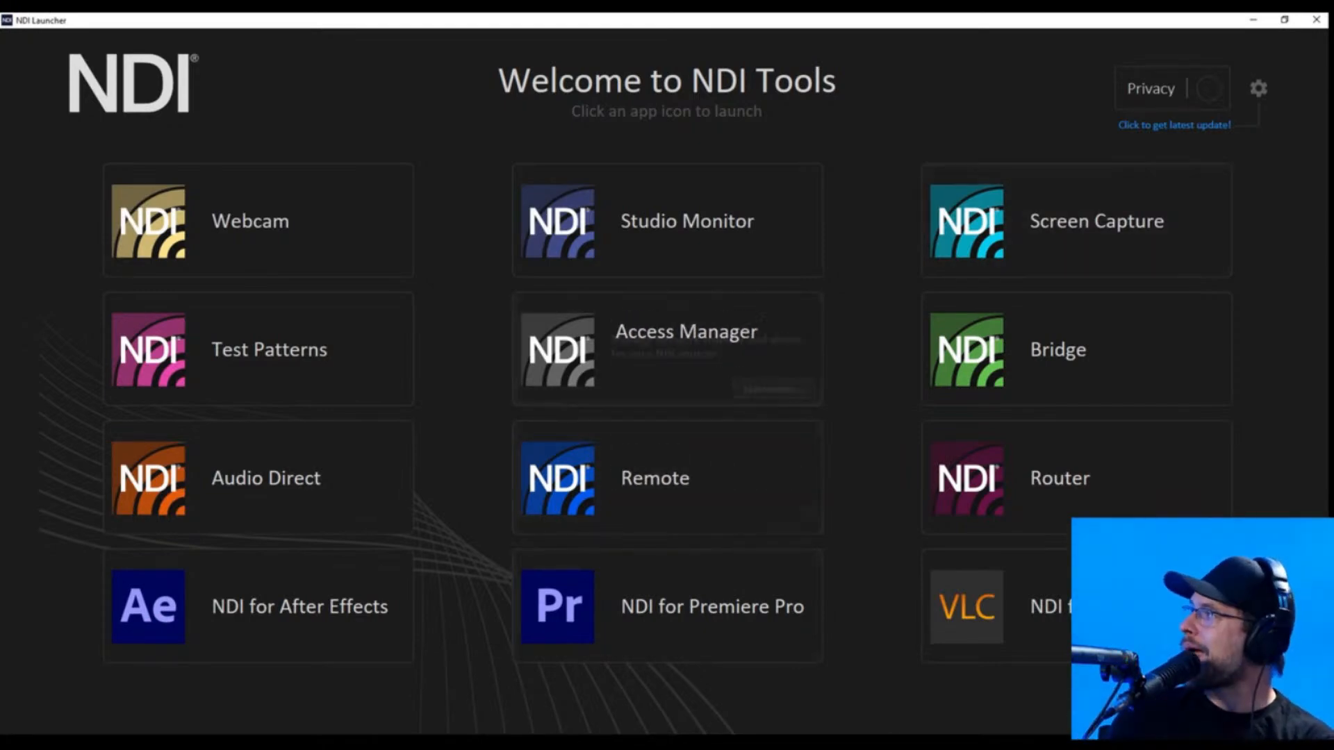
click(1259, 88)
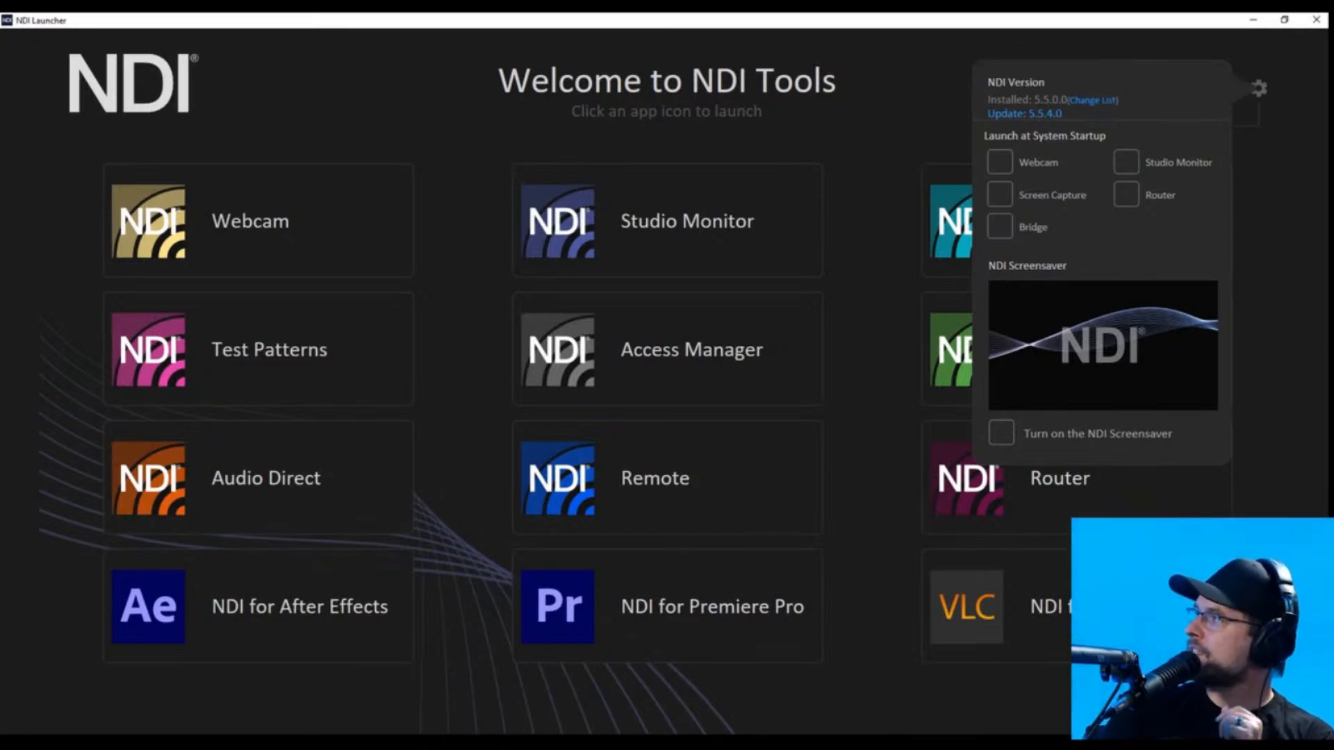
click(1258, 88)
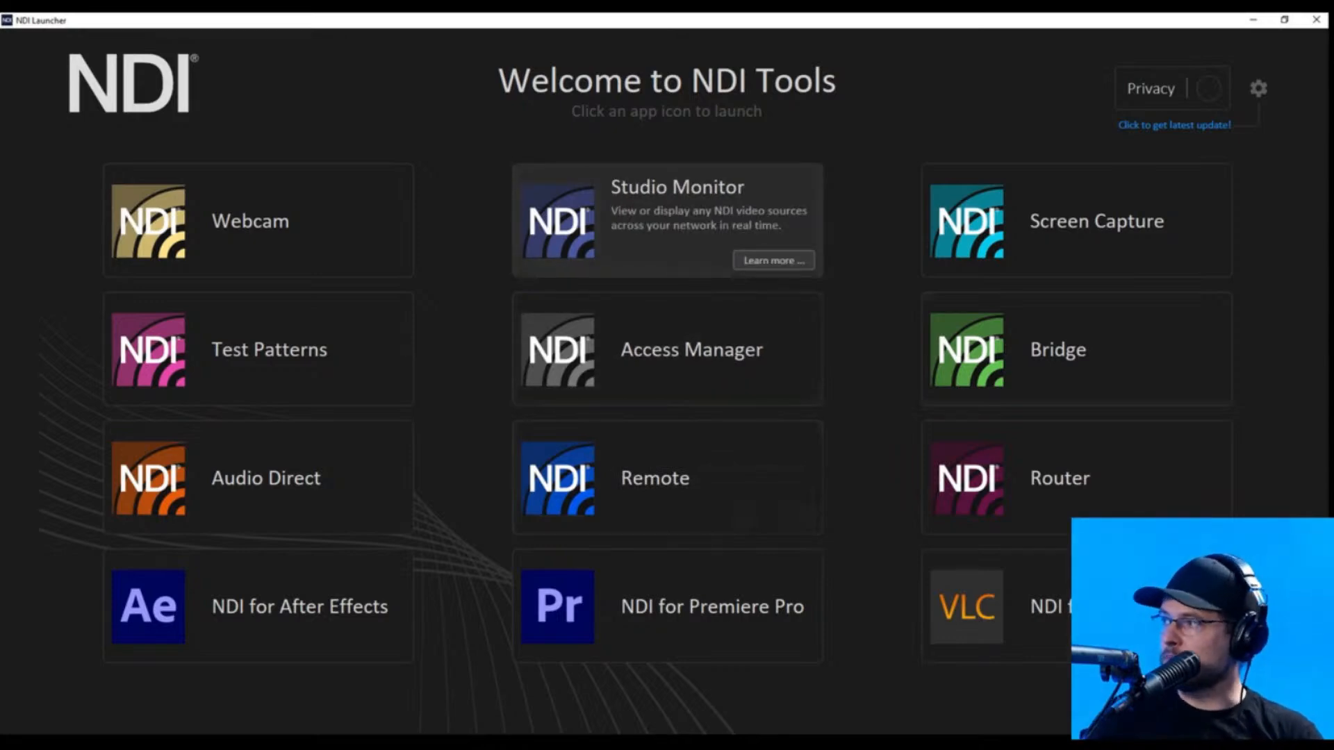
Launch Studio Monitor and set its source to None.
click(667, 221)
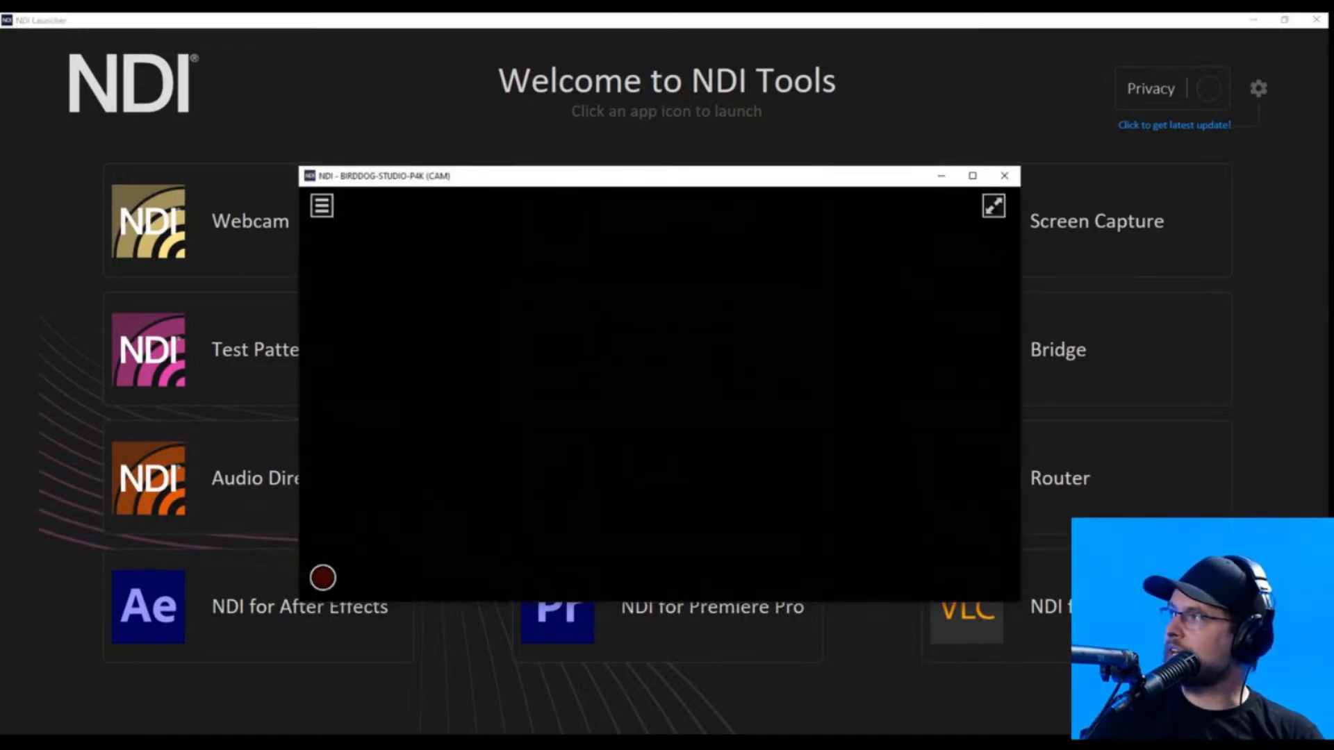
right_click(621, 331)
click(667, 599)
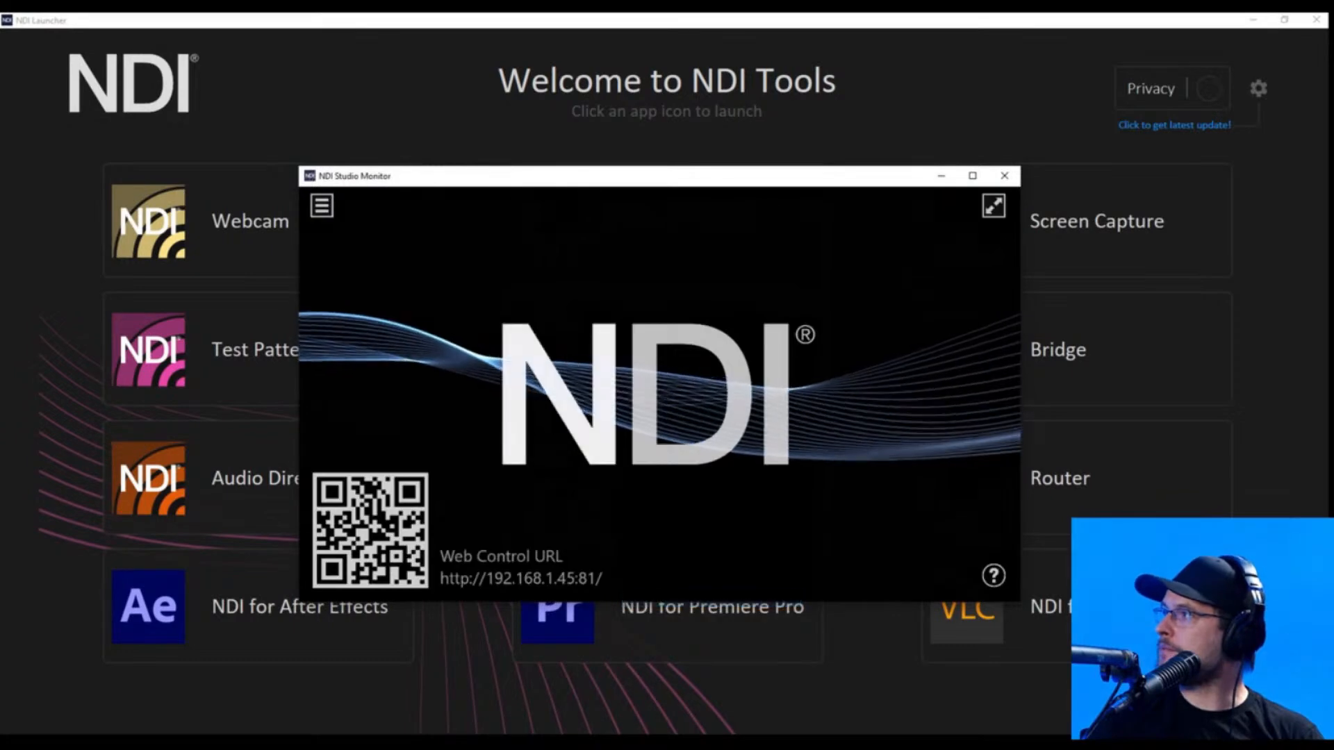
Display the Radeon RX Vega M GL Graphics 2 feed of the VMIX-MACHINE source in Studio Monitor.
right_click(474, 297)
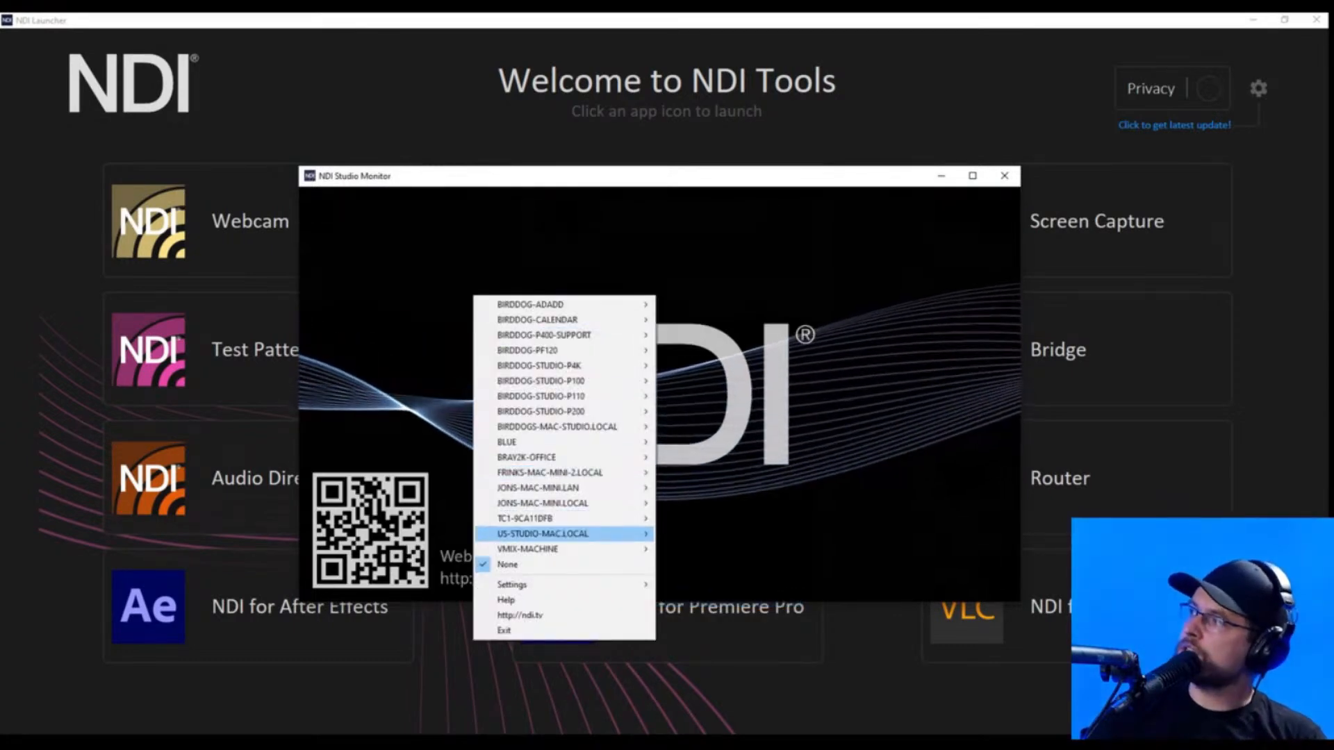
key(Down)
key(Right)
key(Down)
key(Down)
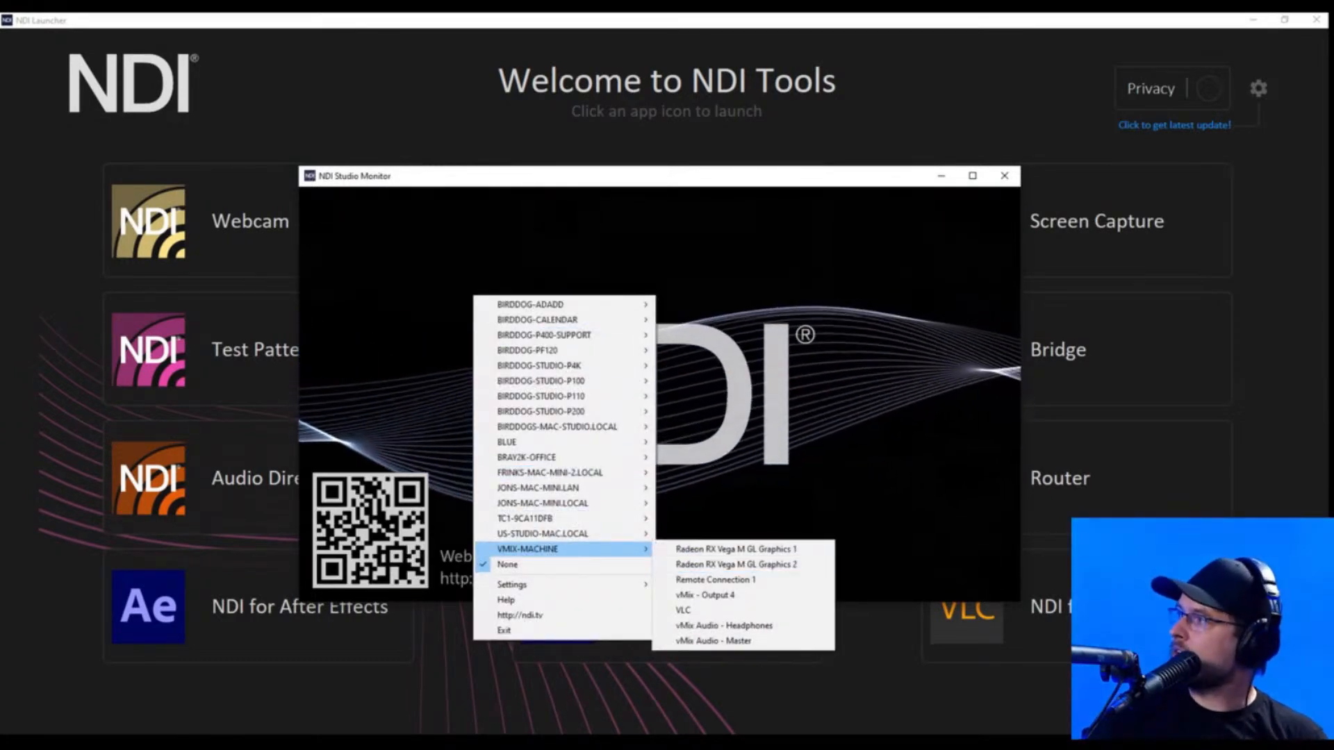
key(Up)
key(Up)
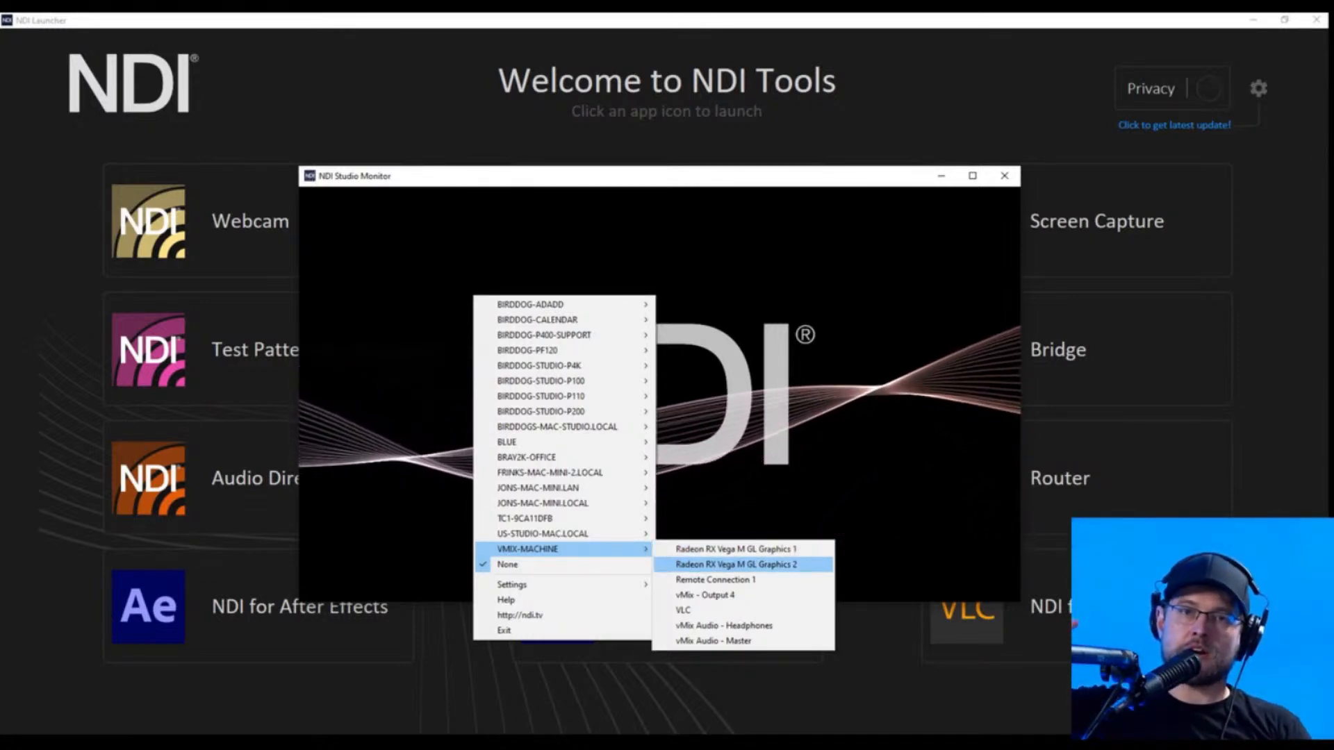
click(737, 565)
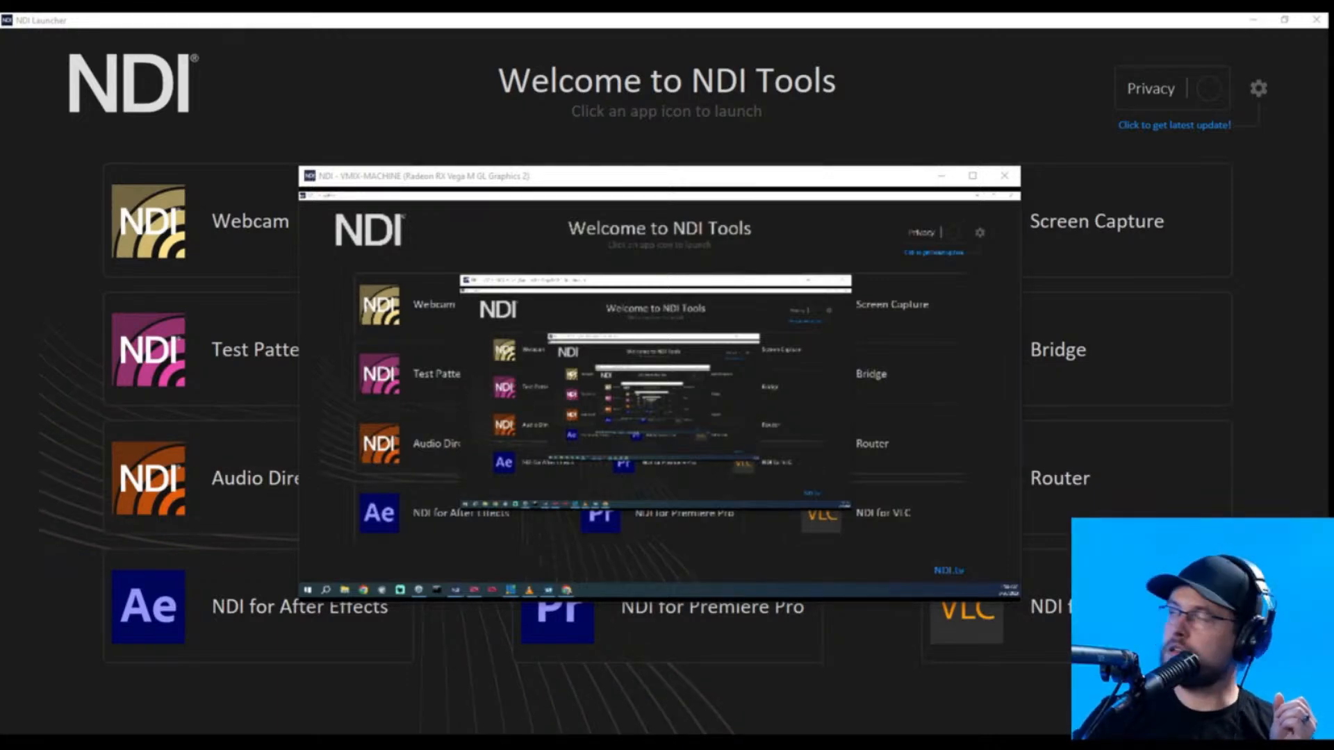
View the VMIX-MACHINE screen feed at full-screen size, restore its window and close Studio Monitor.
mouse_move(486, 432)
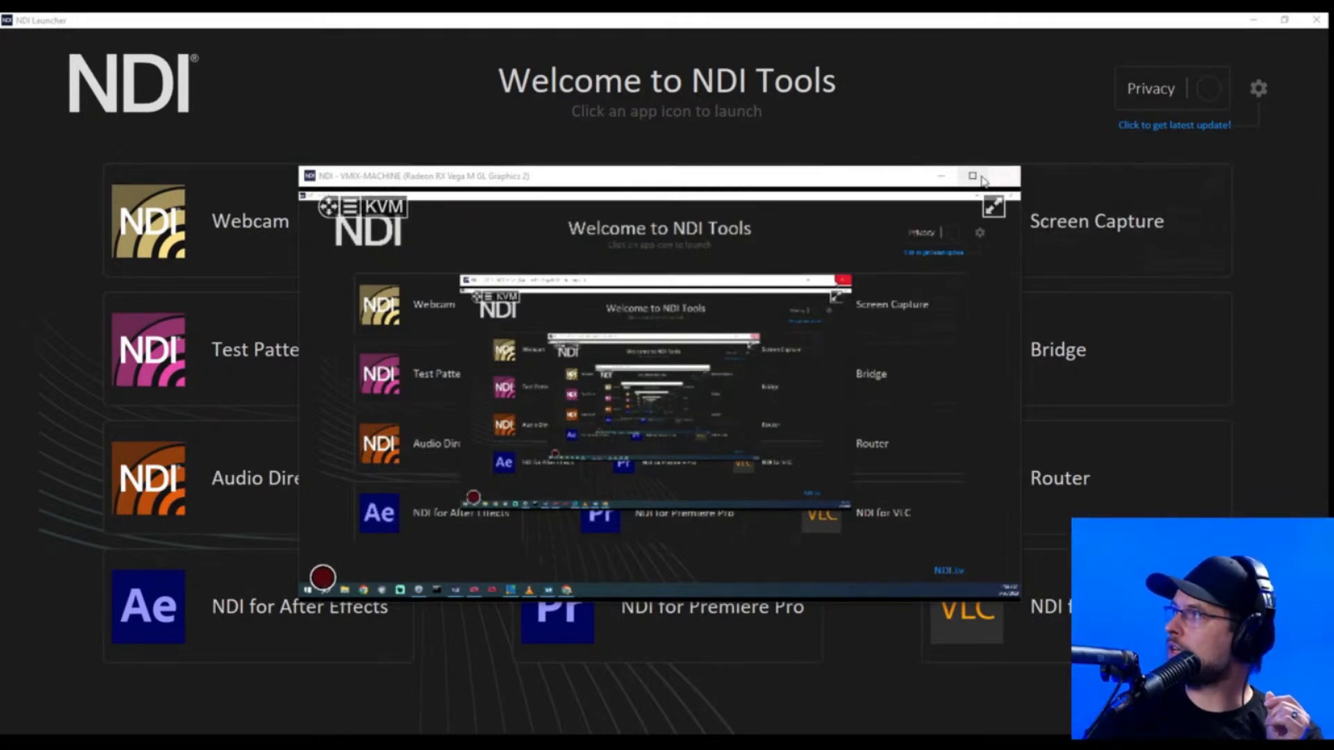
click(994, 207)
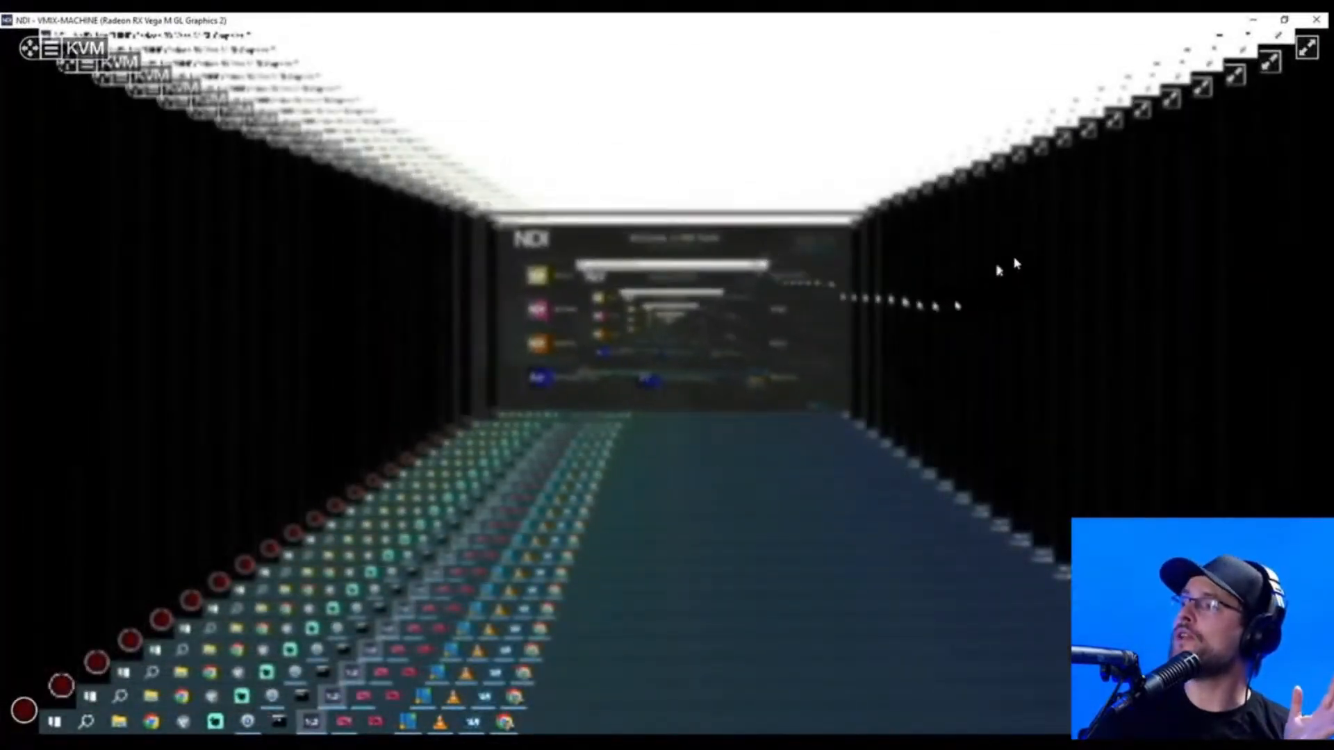
click(1307, 47)
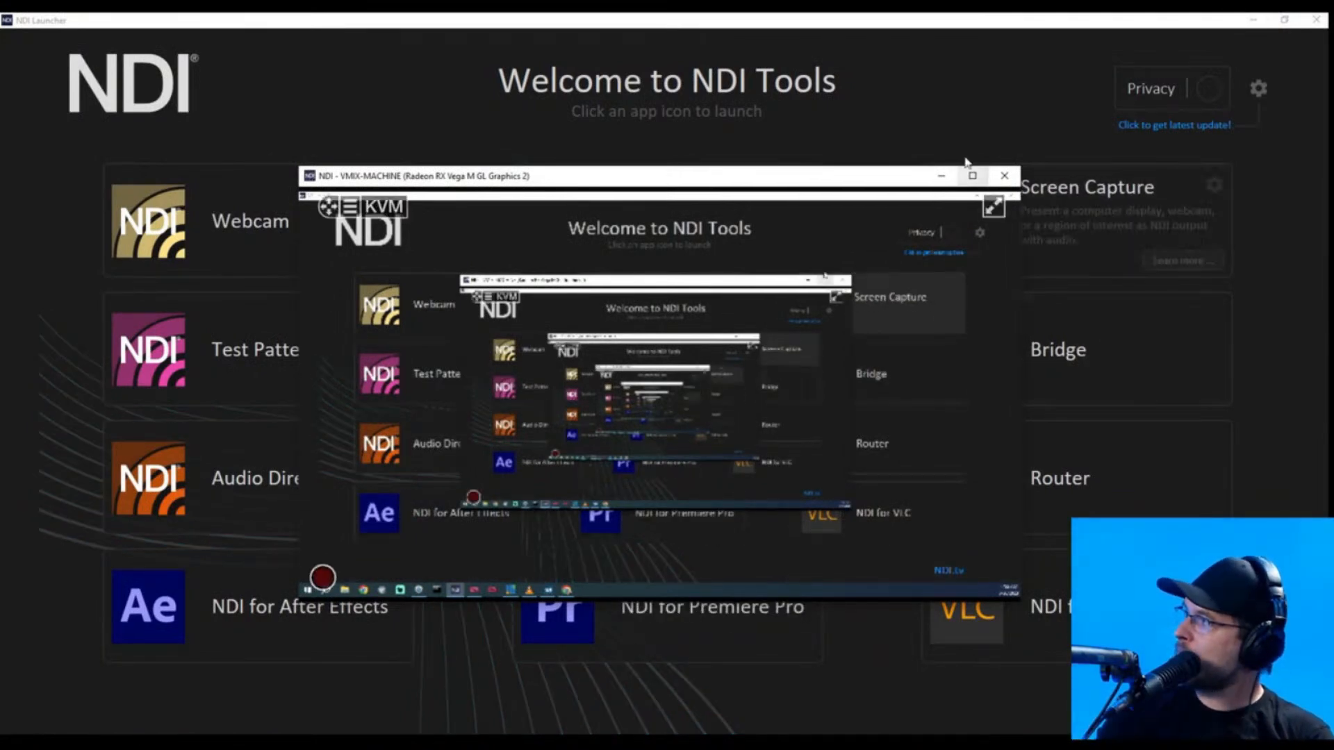
click(1004, 176)
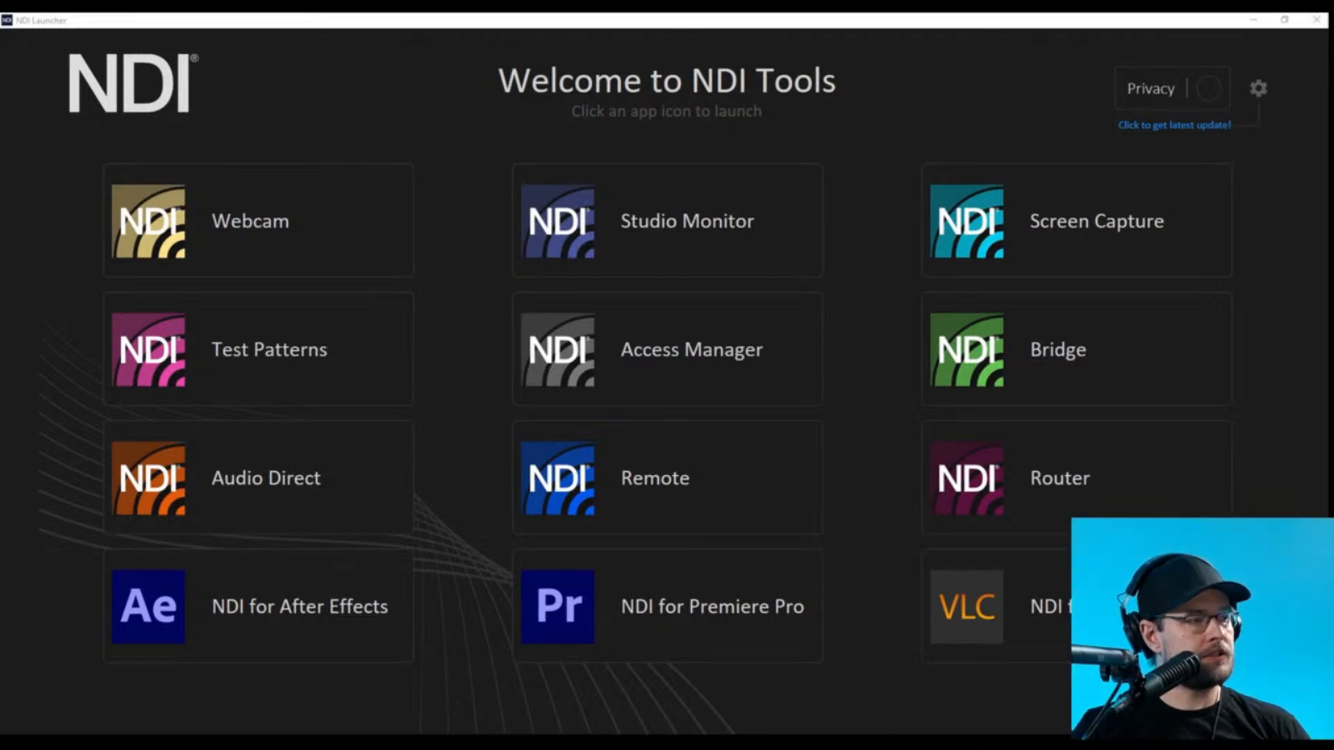
Move the Studio Monitor window showing the VMIX-MACHINE feed higher and bring the NDI Launcher to the front.
drag(728, 304, 686, 144)
mouse_move(262, 193)
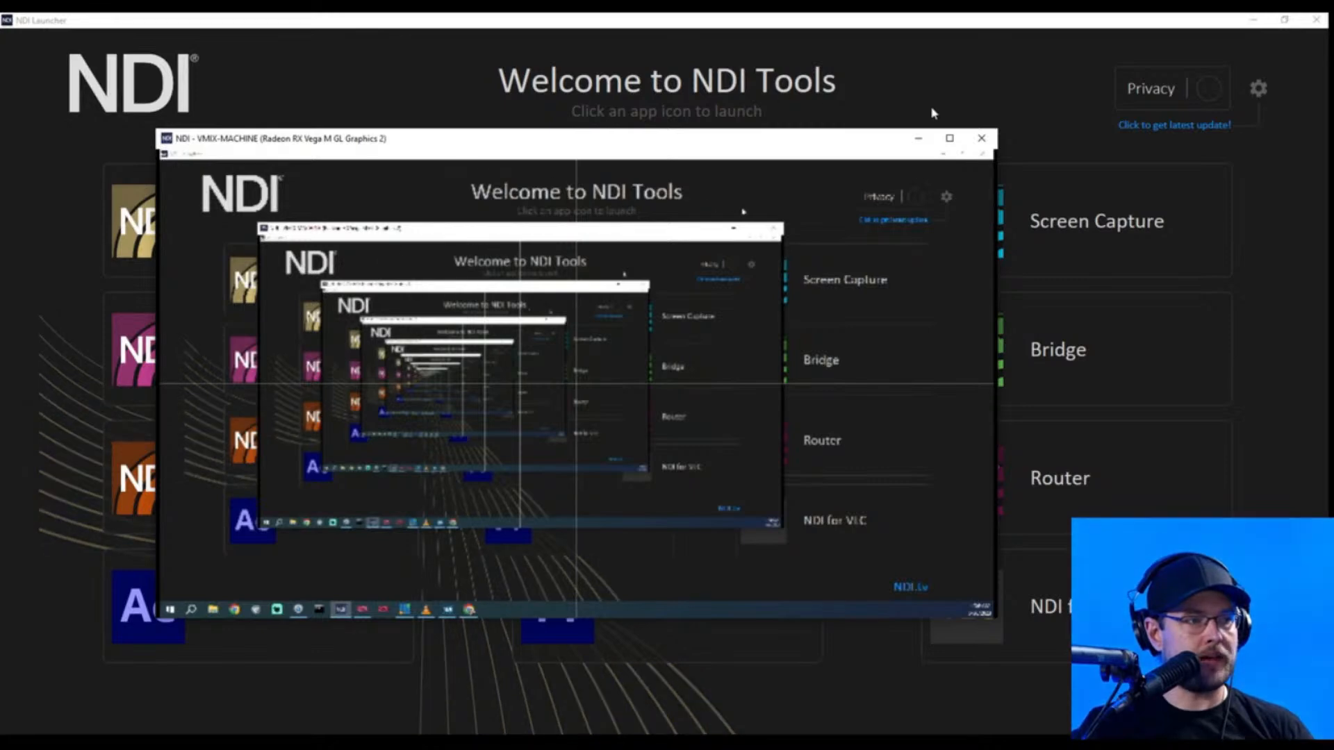
click(1084, 56)
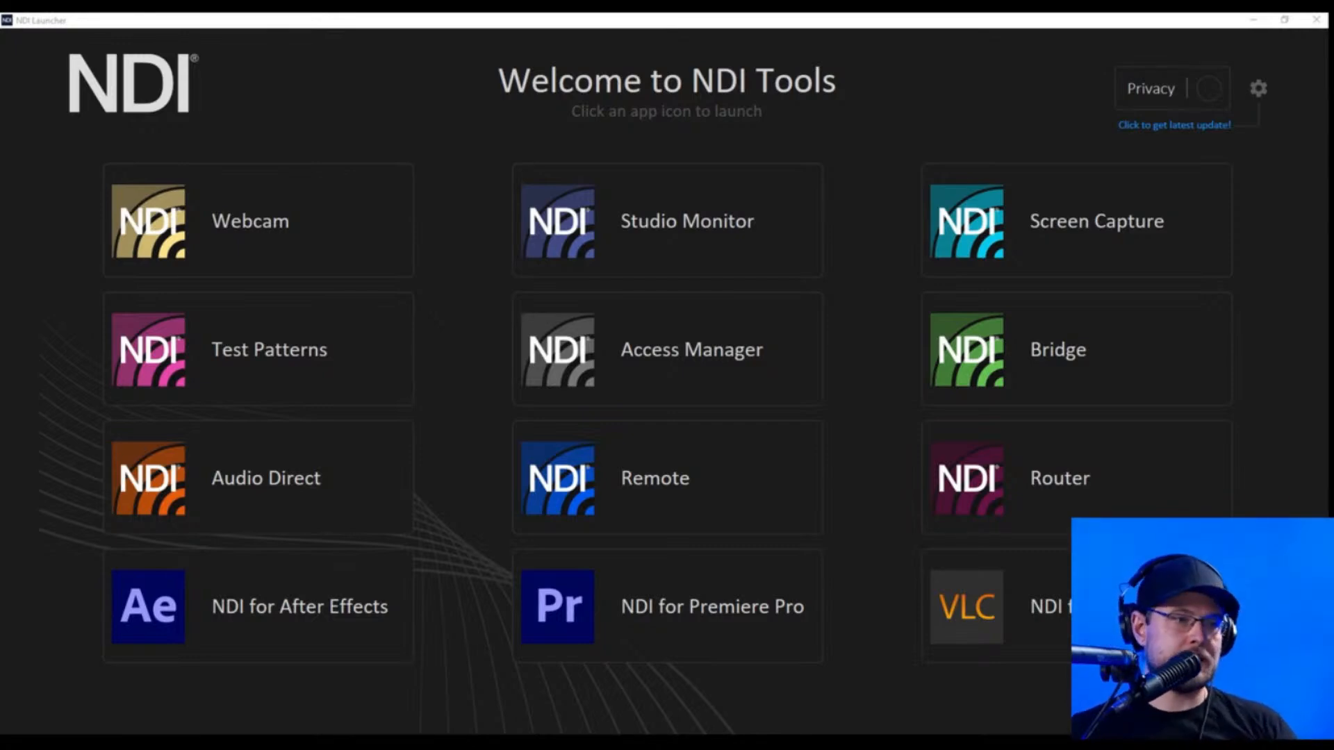
click(37, 377)
click(283, 337)
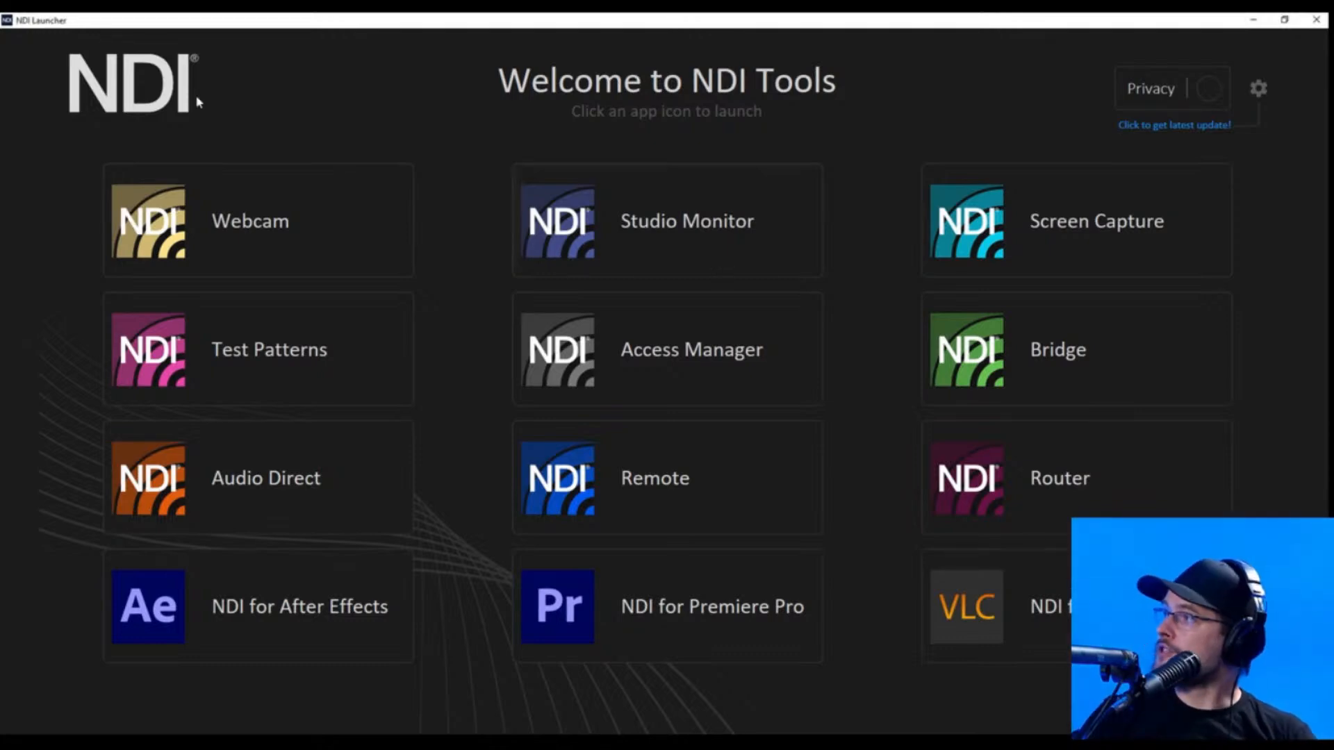
mouse_move(182, 339)
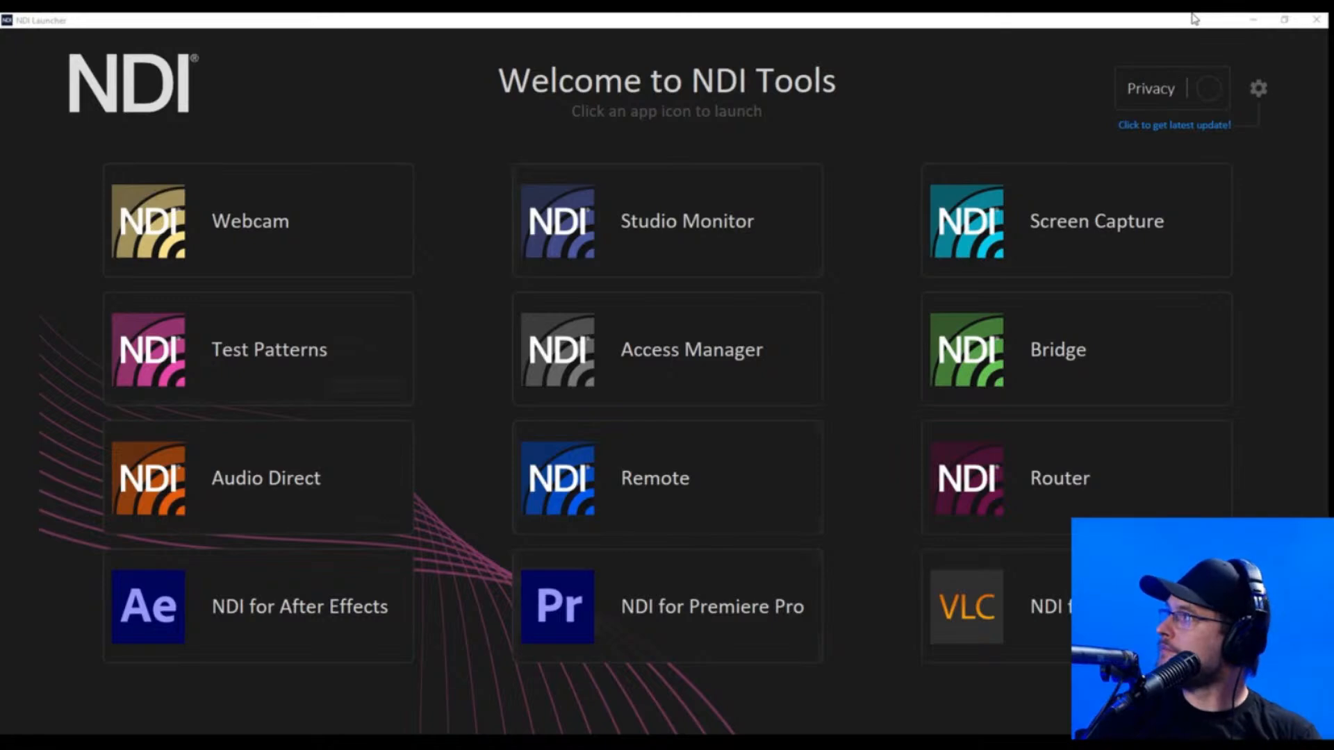
Minimize the NDI Launcher to show the desktop and bring its window back.
click(1253, 20)
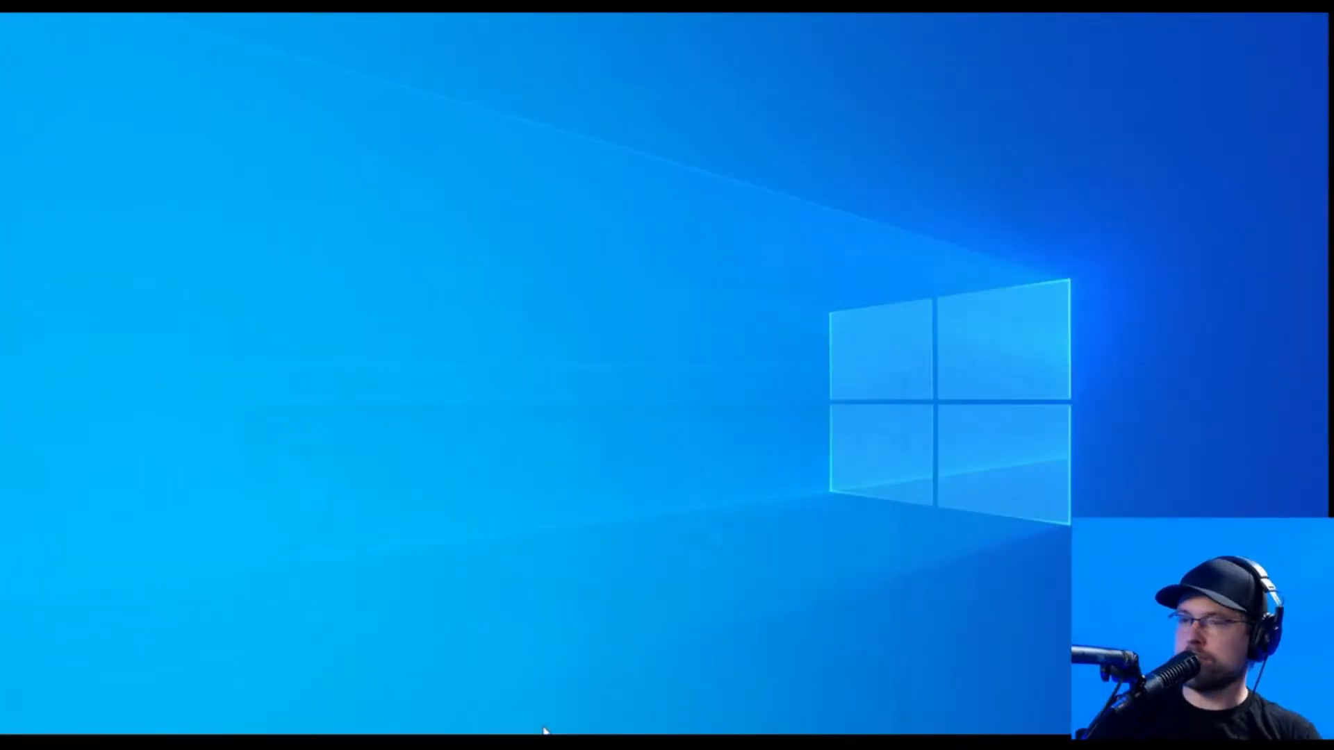
mouse_move(528, 741)
click(574, 645)
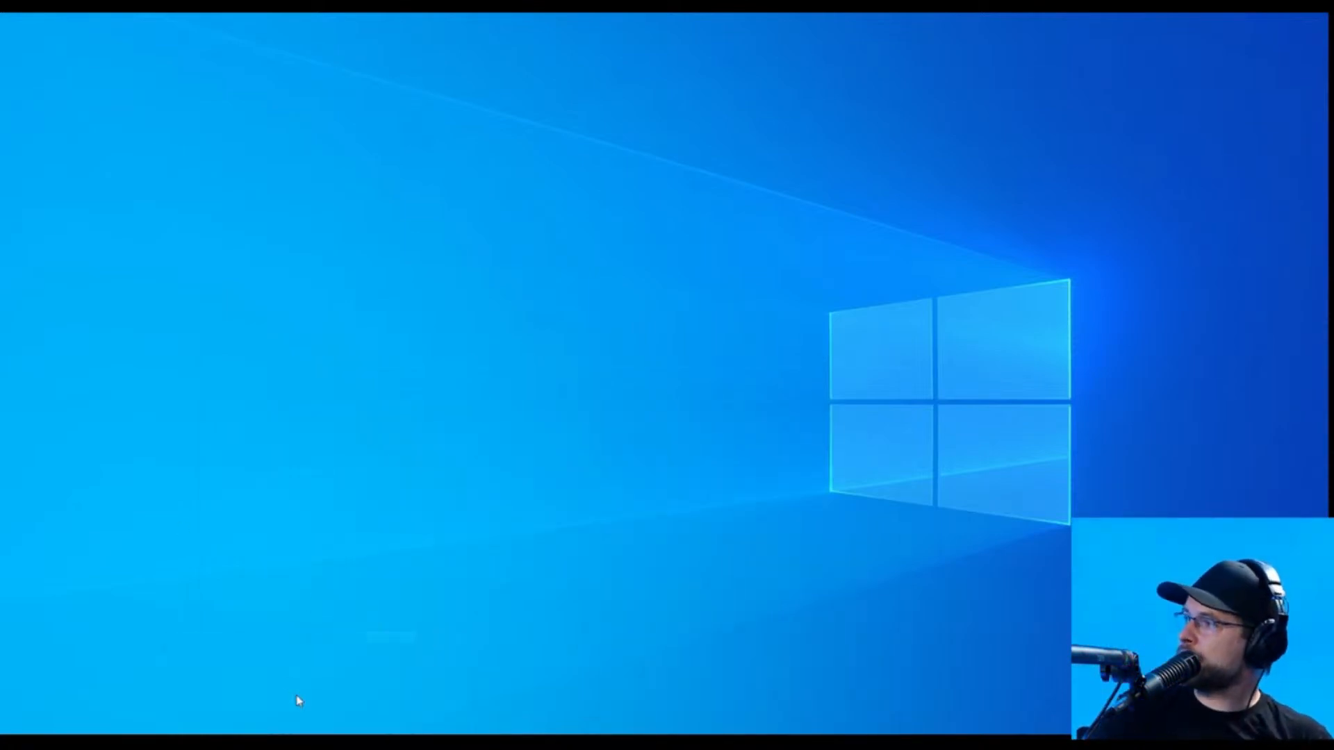
click(417, 744)
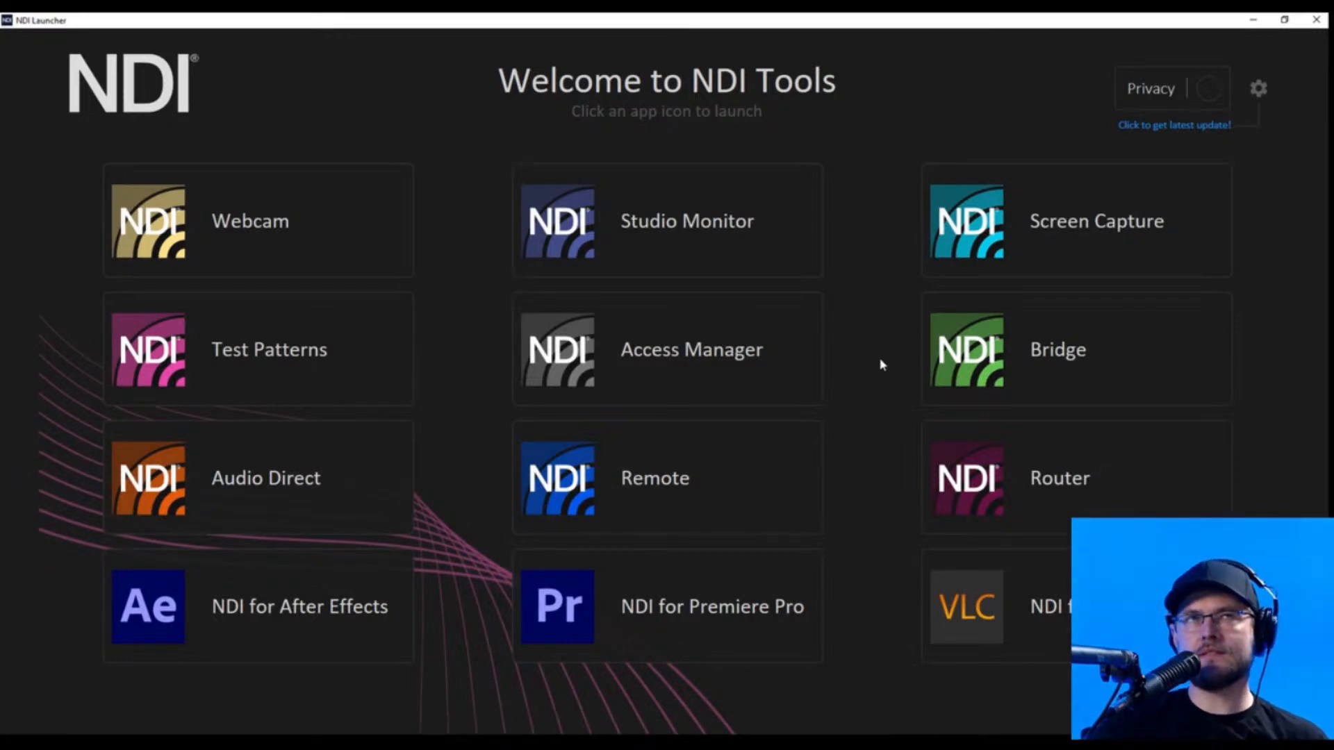
Open Access Manager, minimize the NDI Launcher and move the Access Manager window nearer the desktop's centre.
click(643, 355)
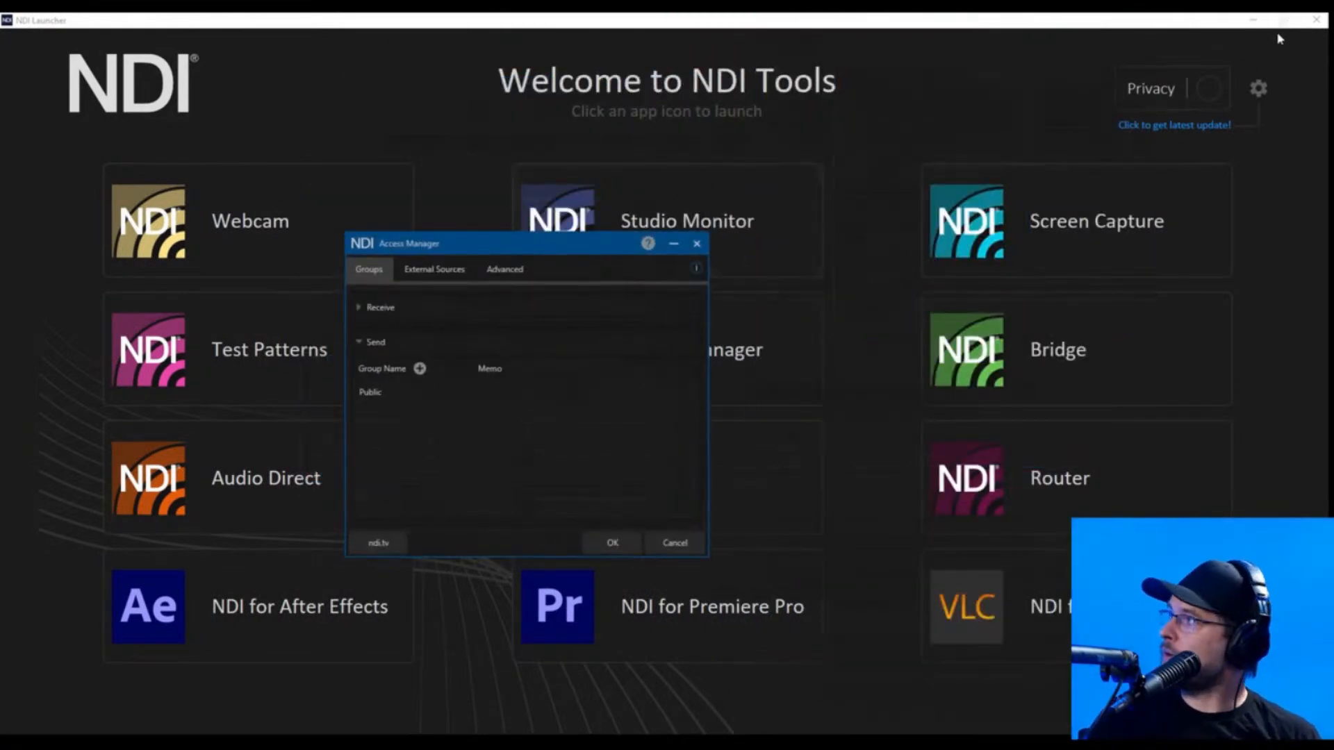
click(1255, 20)
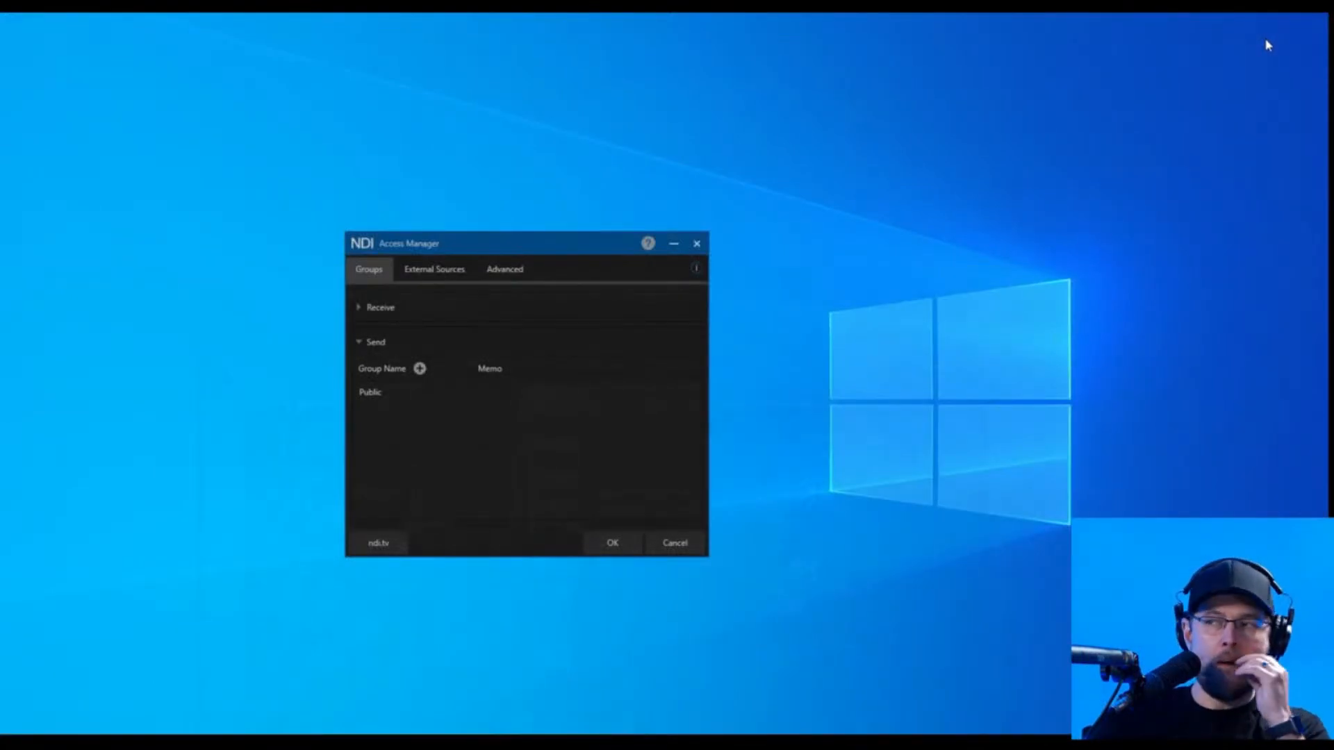
drag(588, 247, 671, 223)
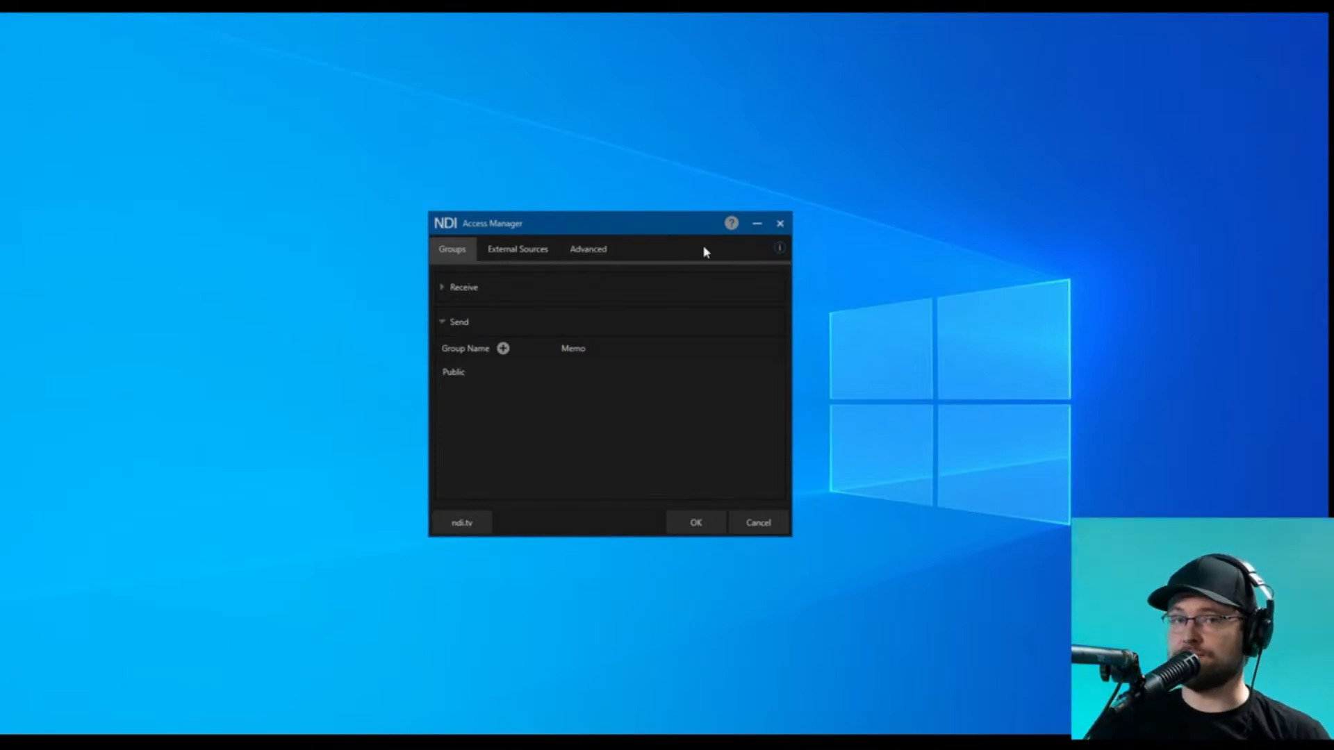
Examine the Receive and Send group lists in Access Manager.
mouse_move(536, 362)
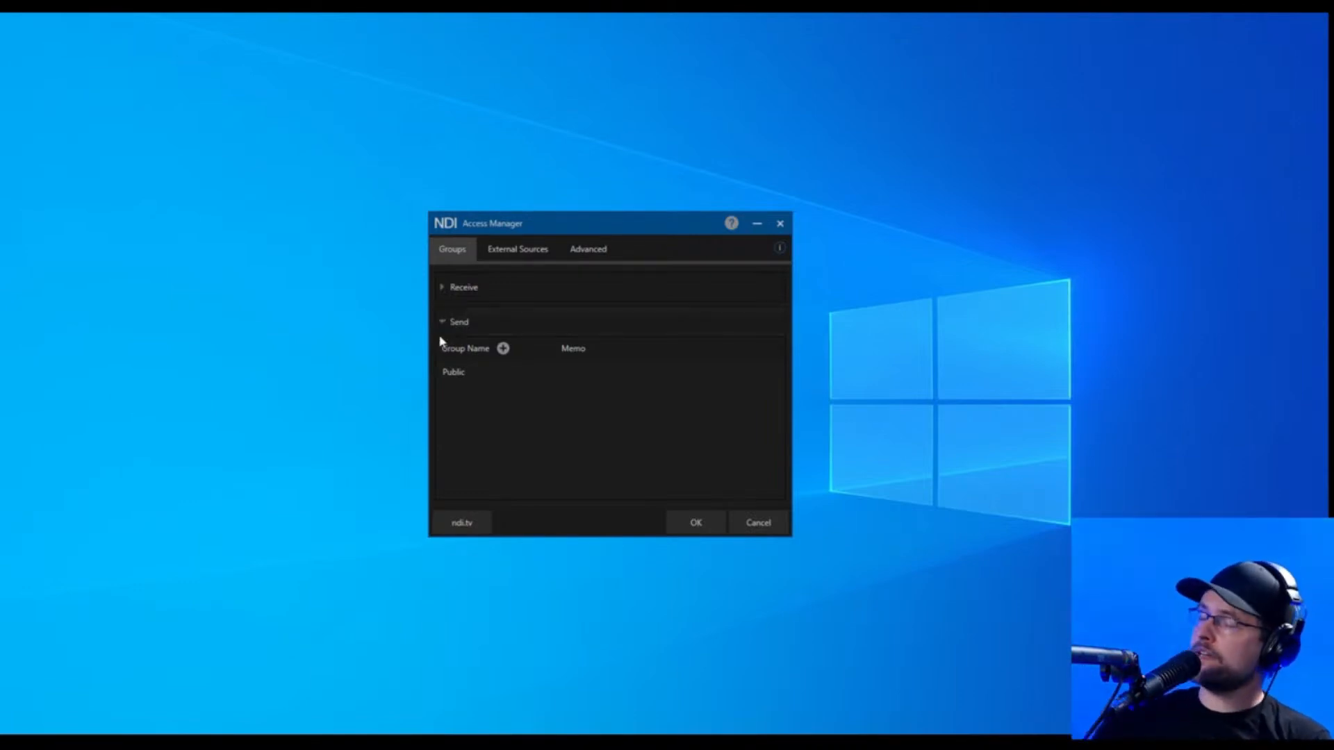
click(448, 287)
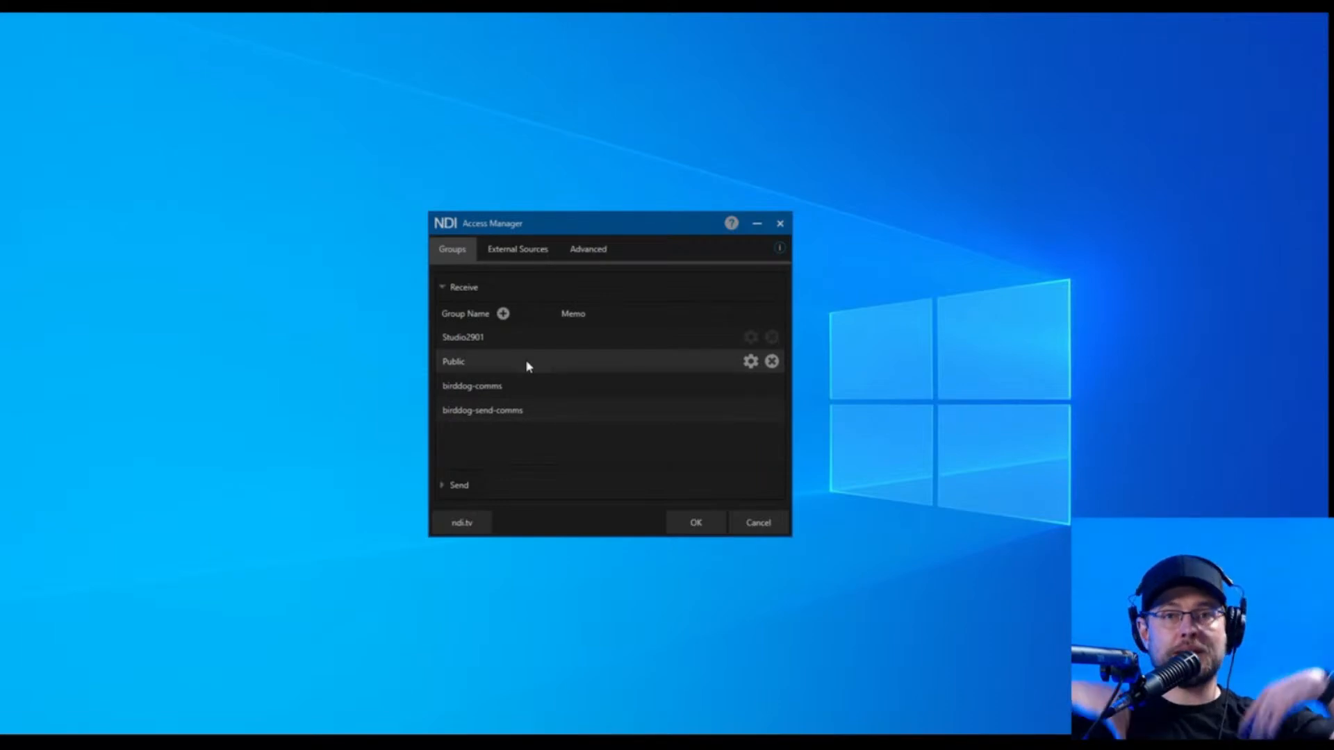
click(443, 287)
click(446, 331)
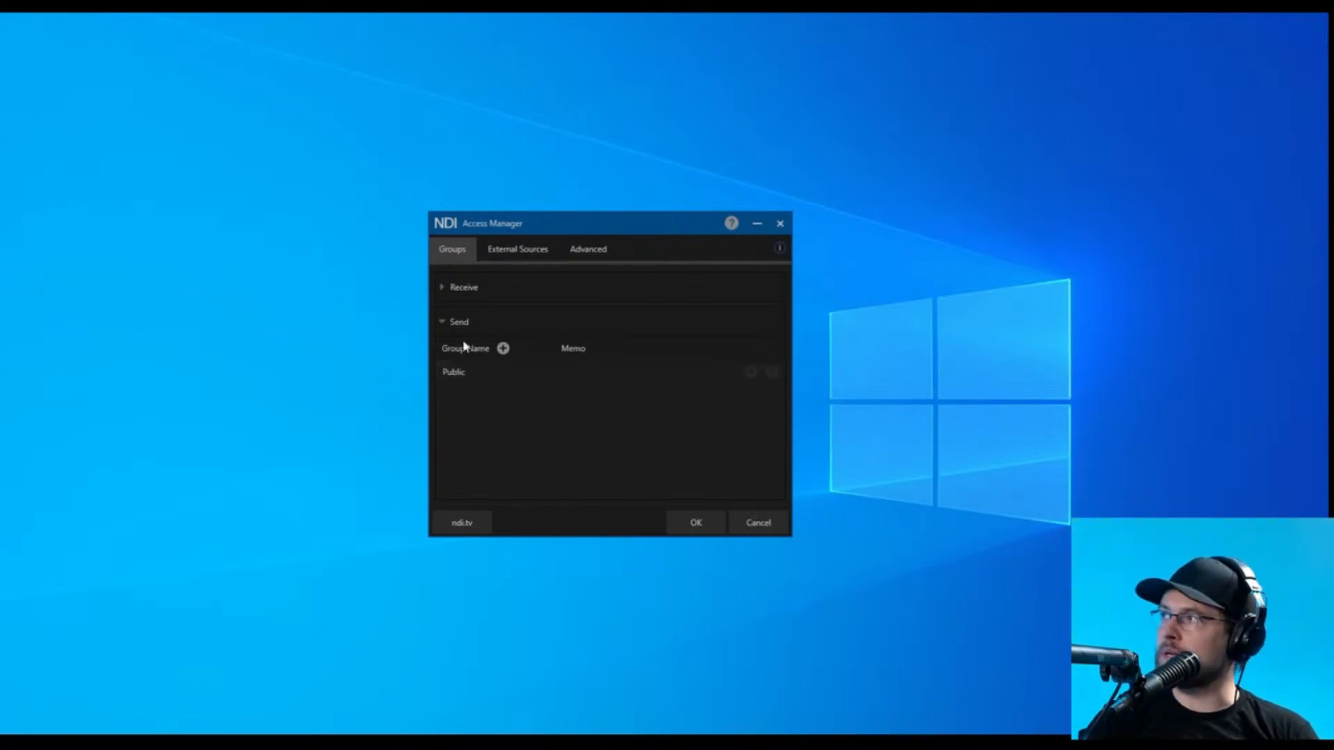
click(439, 288)
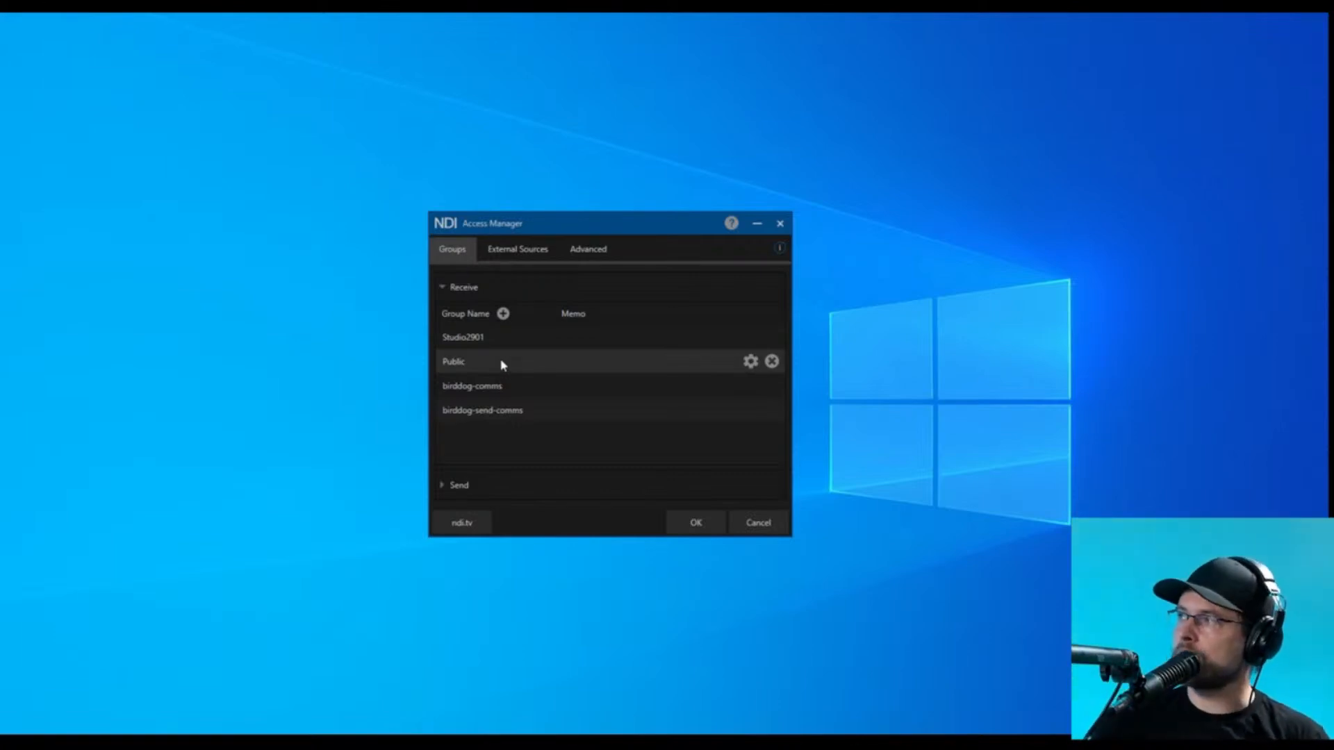
click(520, 249)
click(453, 250)
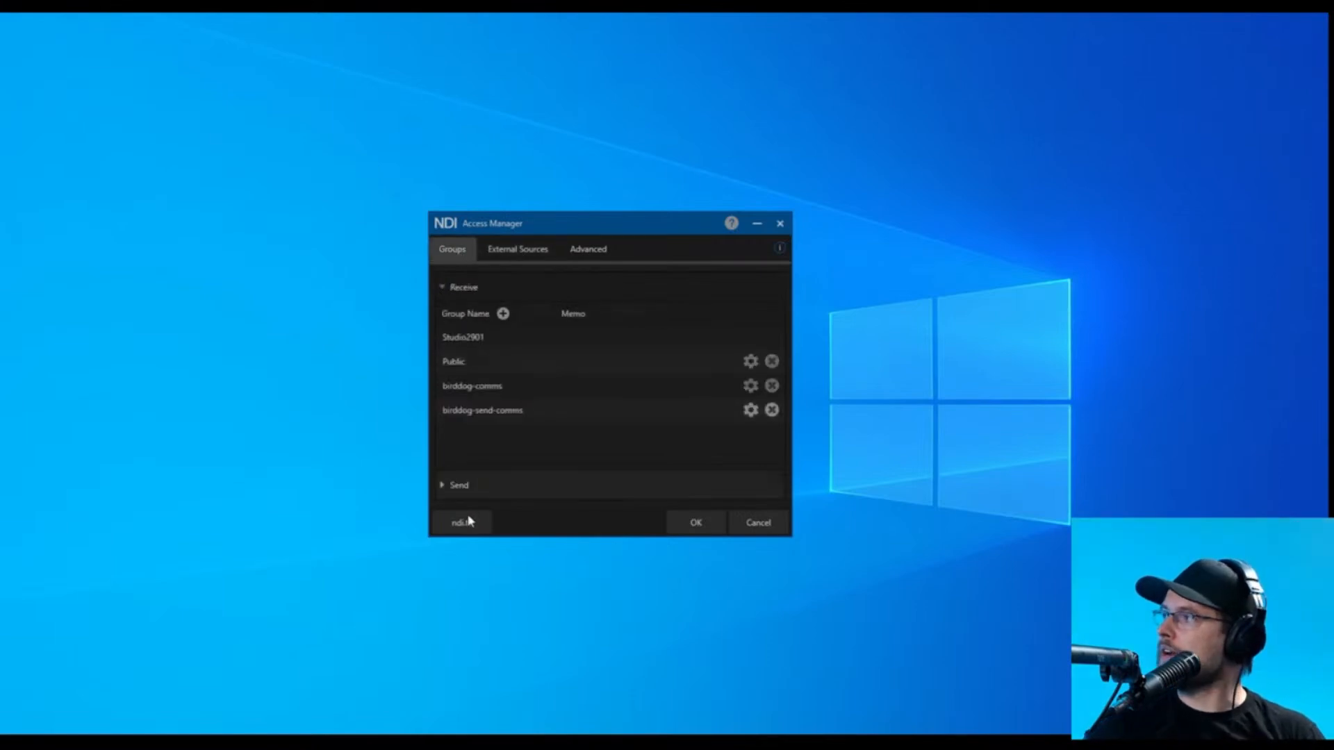
click(453, 481)
click(453, 325)
Show the External Sources list in Access Manager.
click(505, 253)
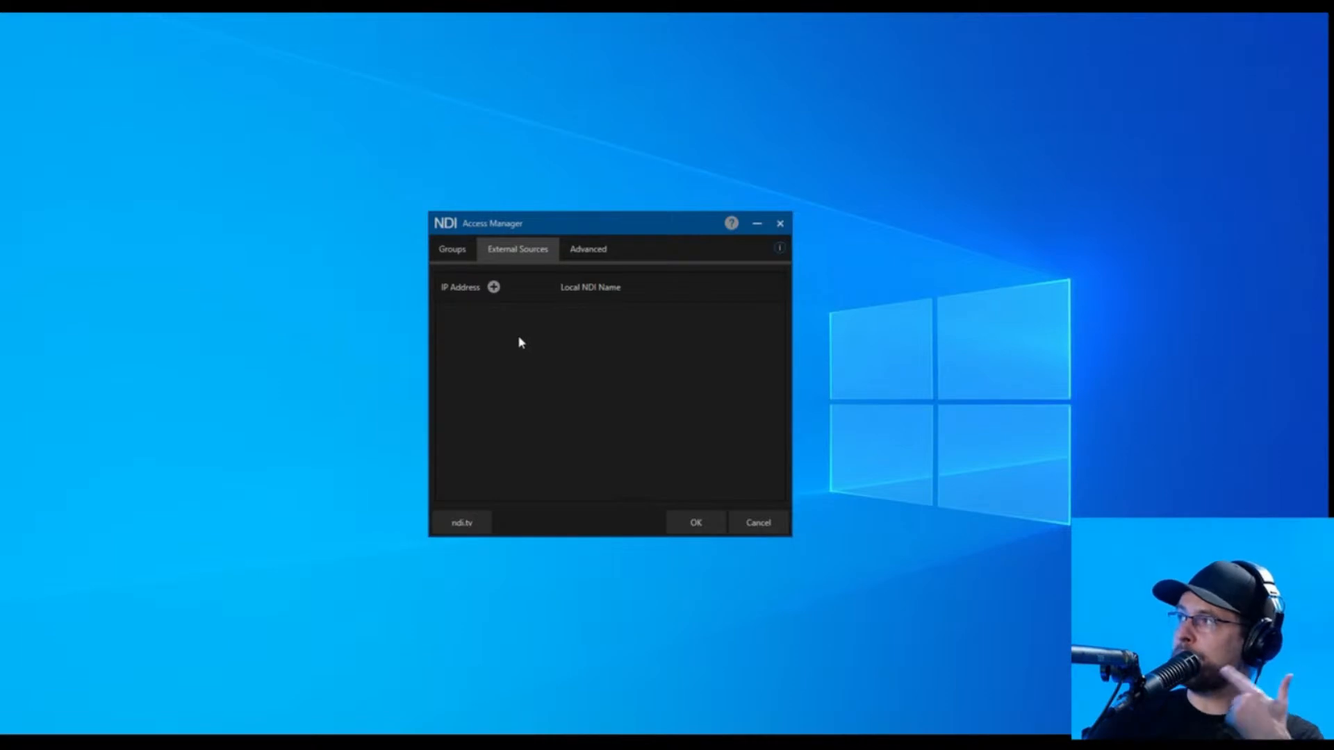
Add an external NDI source with device IP address 192.168.1.75 and remove it from the External Sources list.
click(494, 287)
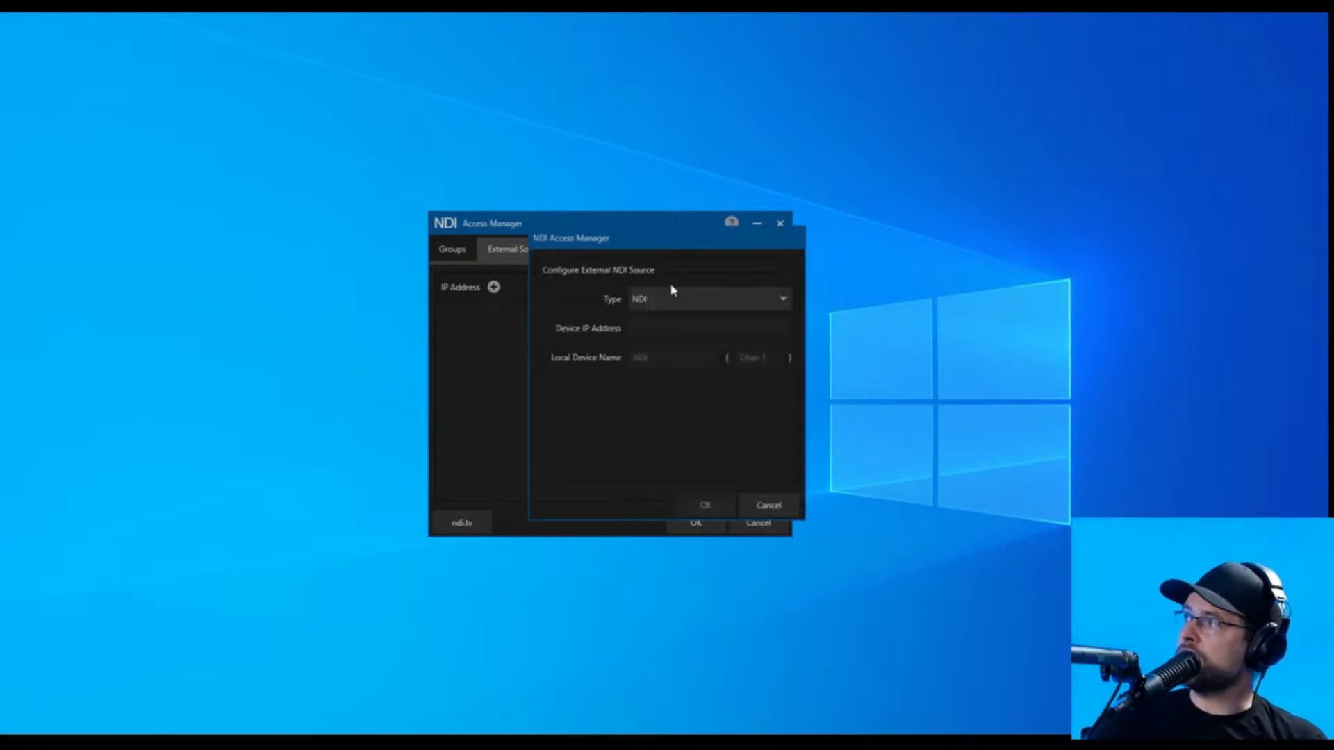
text(192.168.1.75)
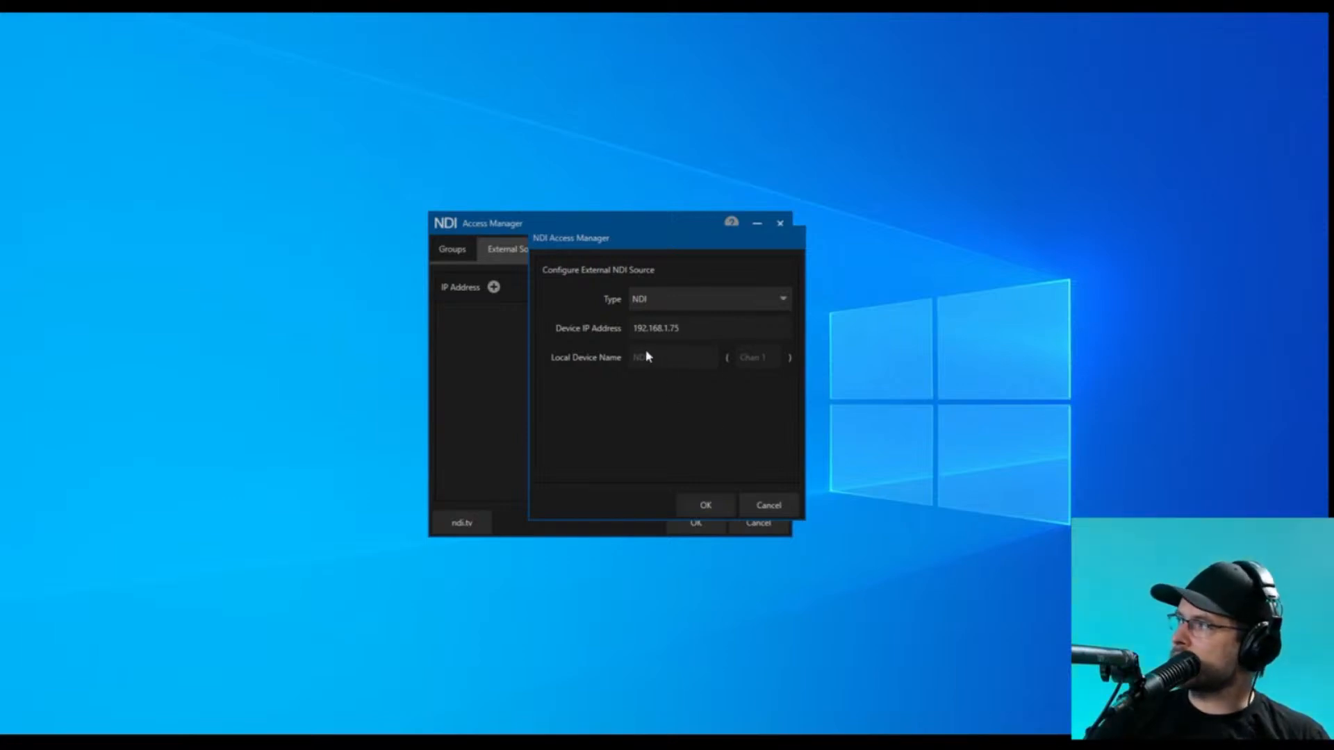
click(689, 507)
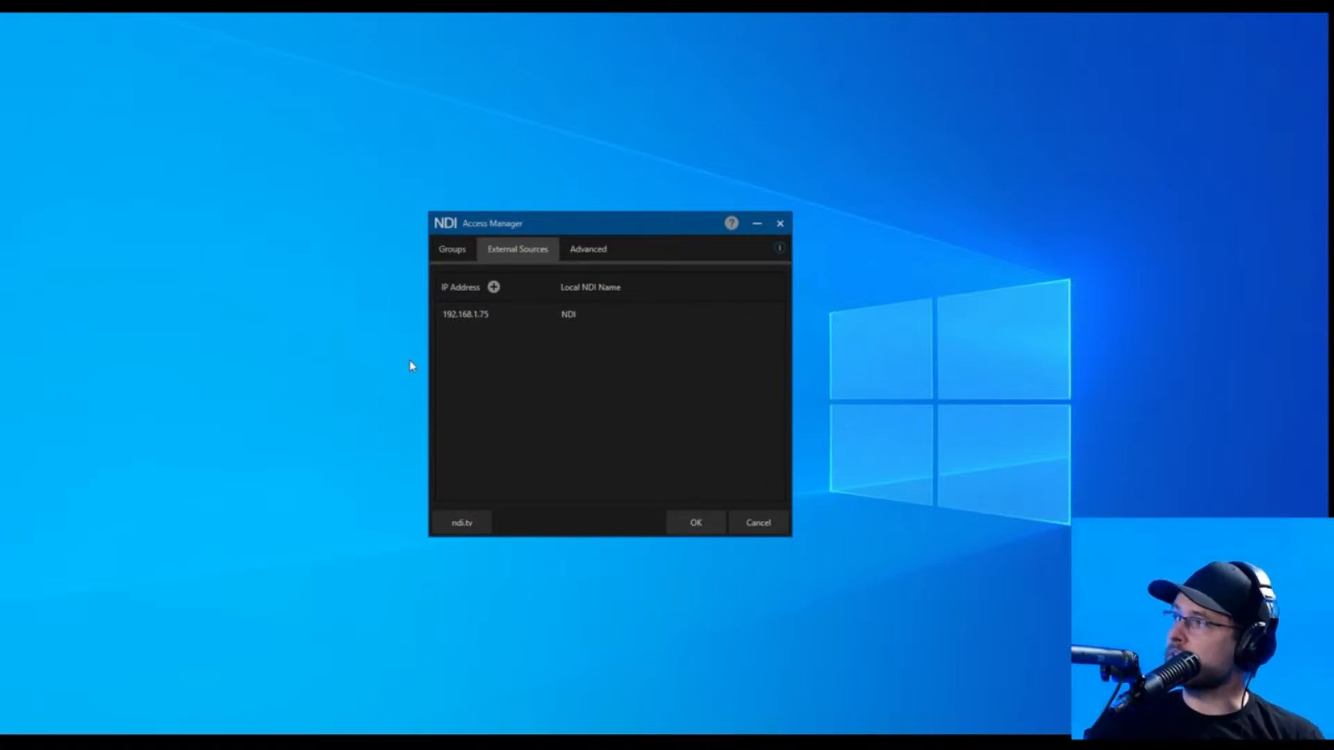
click(774, 314)
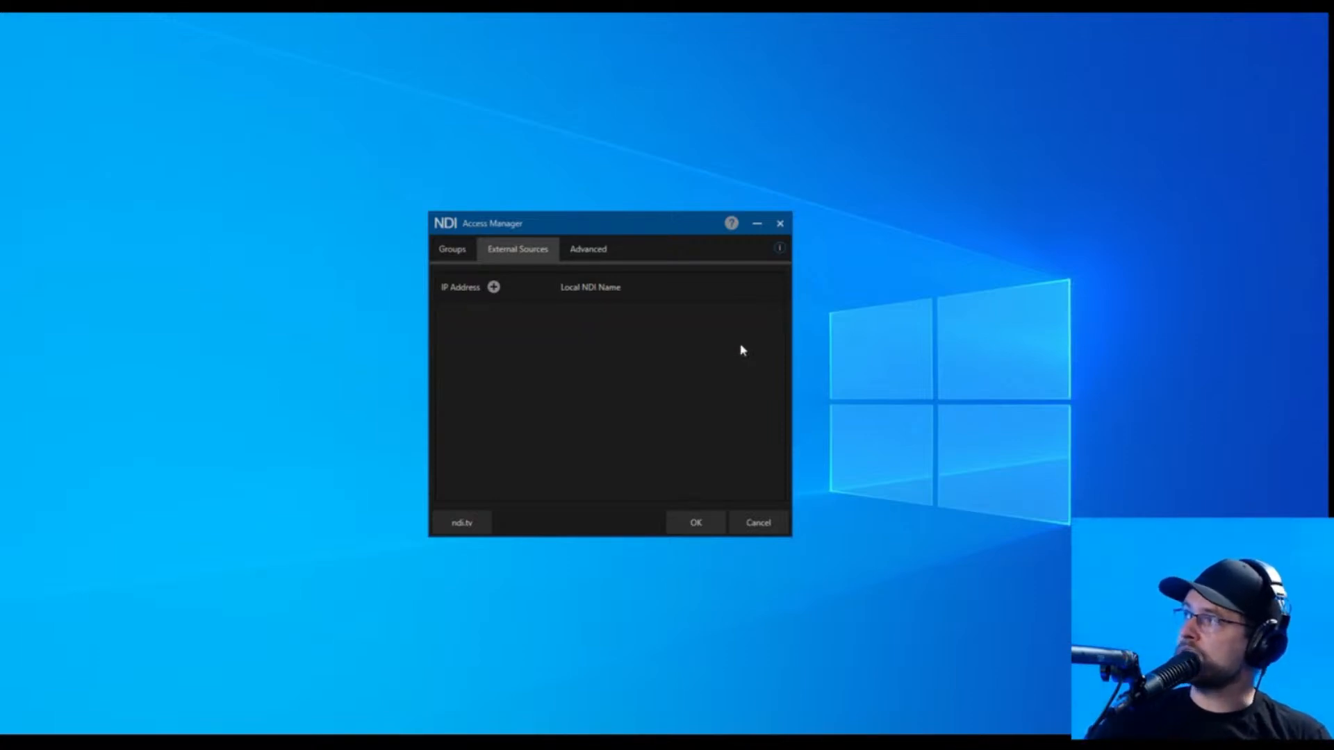
Examine the available Receive Mode options in Access Manager's advanced settings without changing the mode.
click(608, 257)
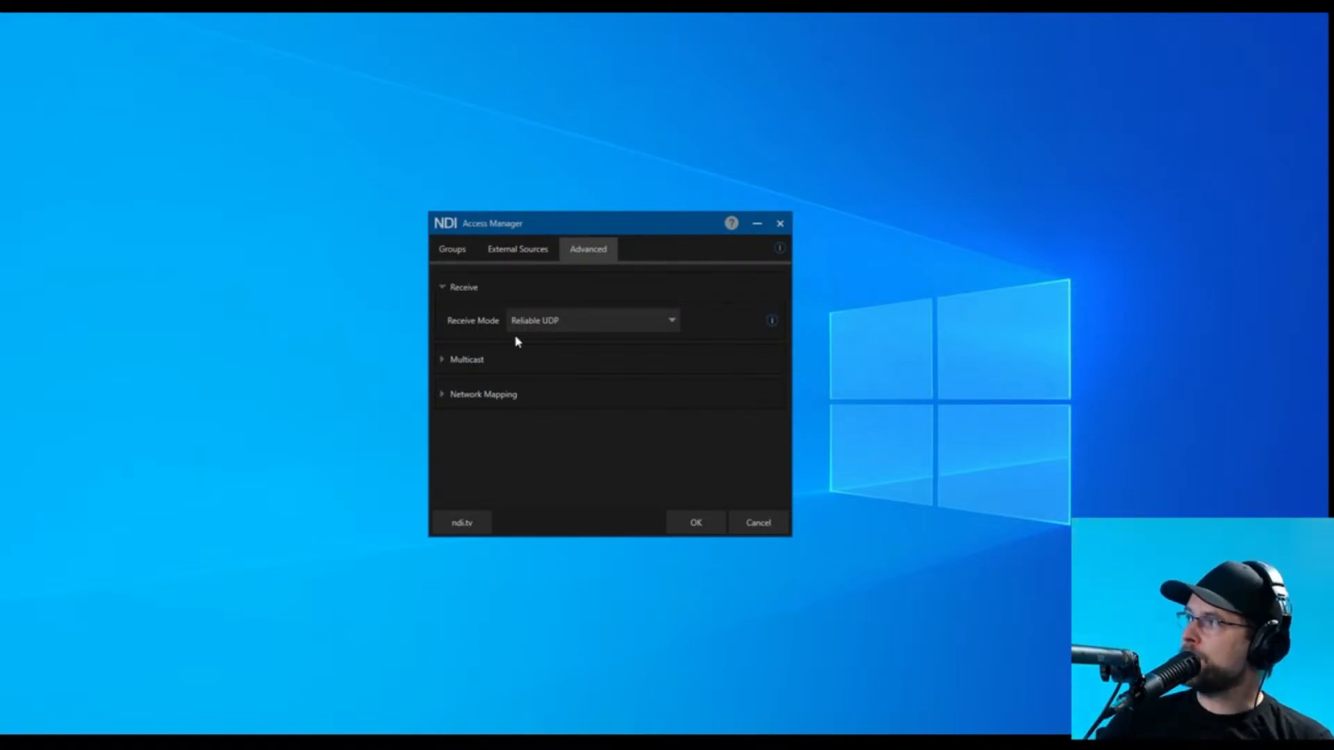
click(540, 328)
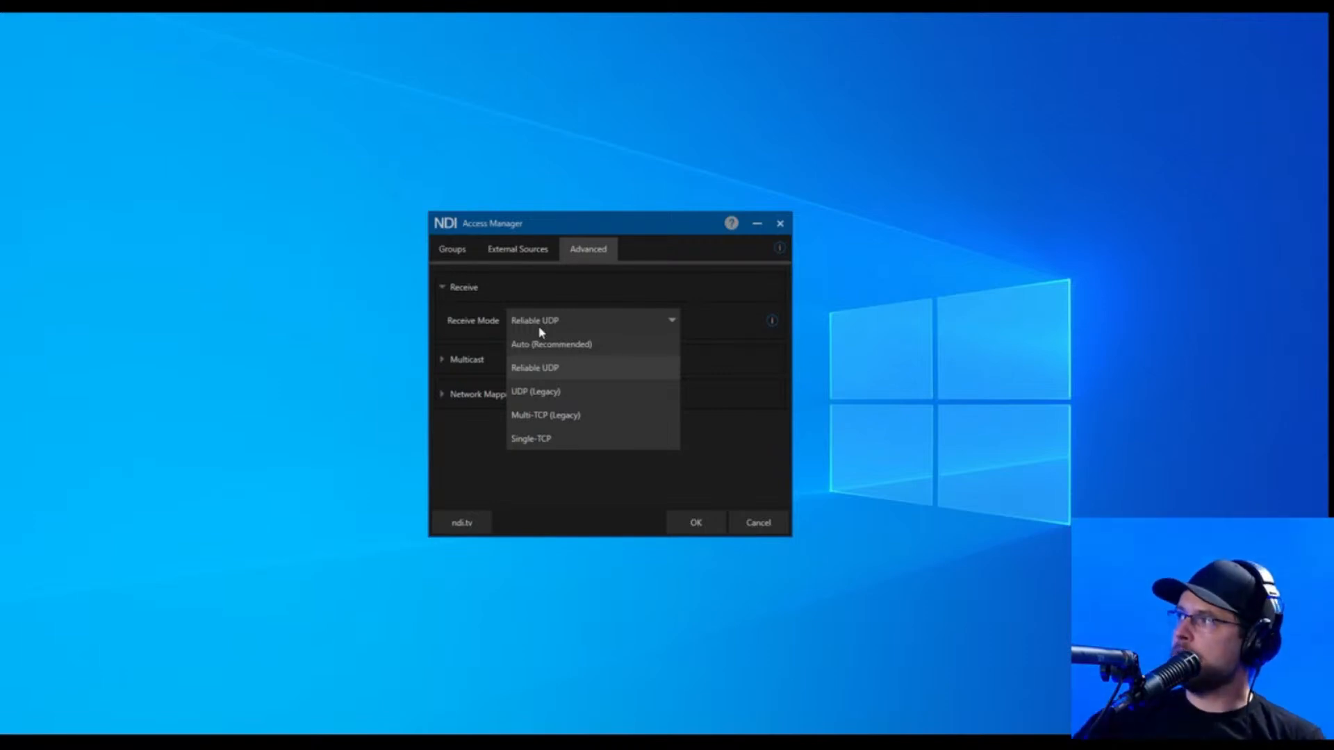
click(599, 298)
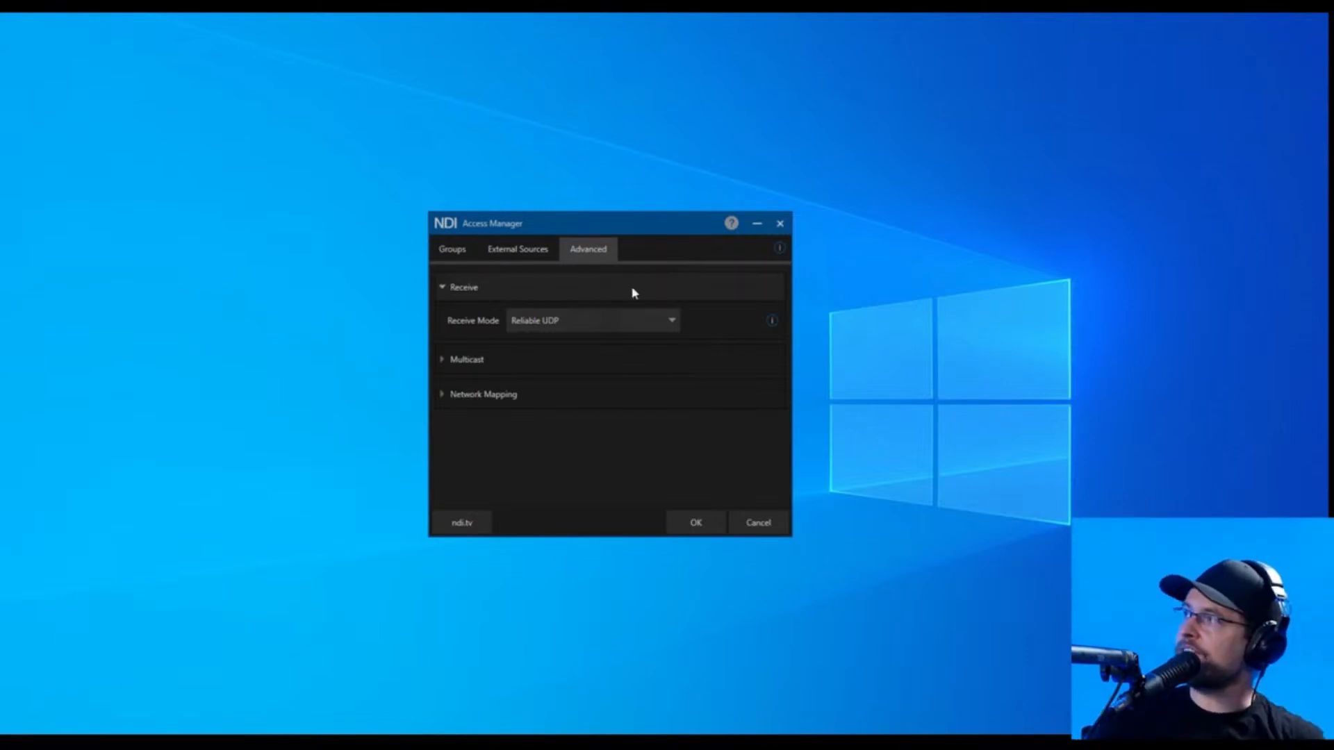
click(616, 329)
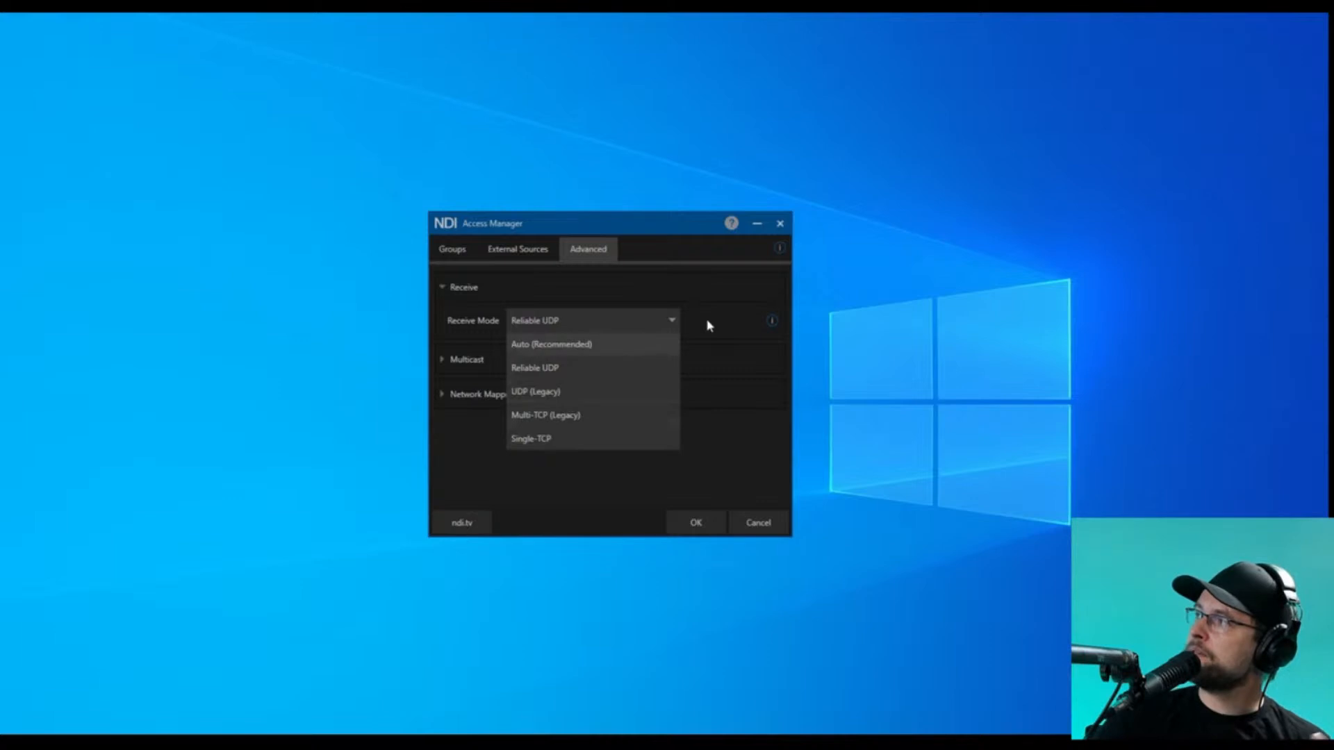
click(679, 293)
click(621, 324)
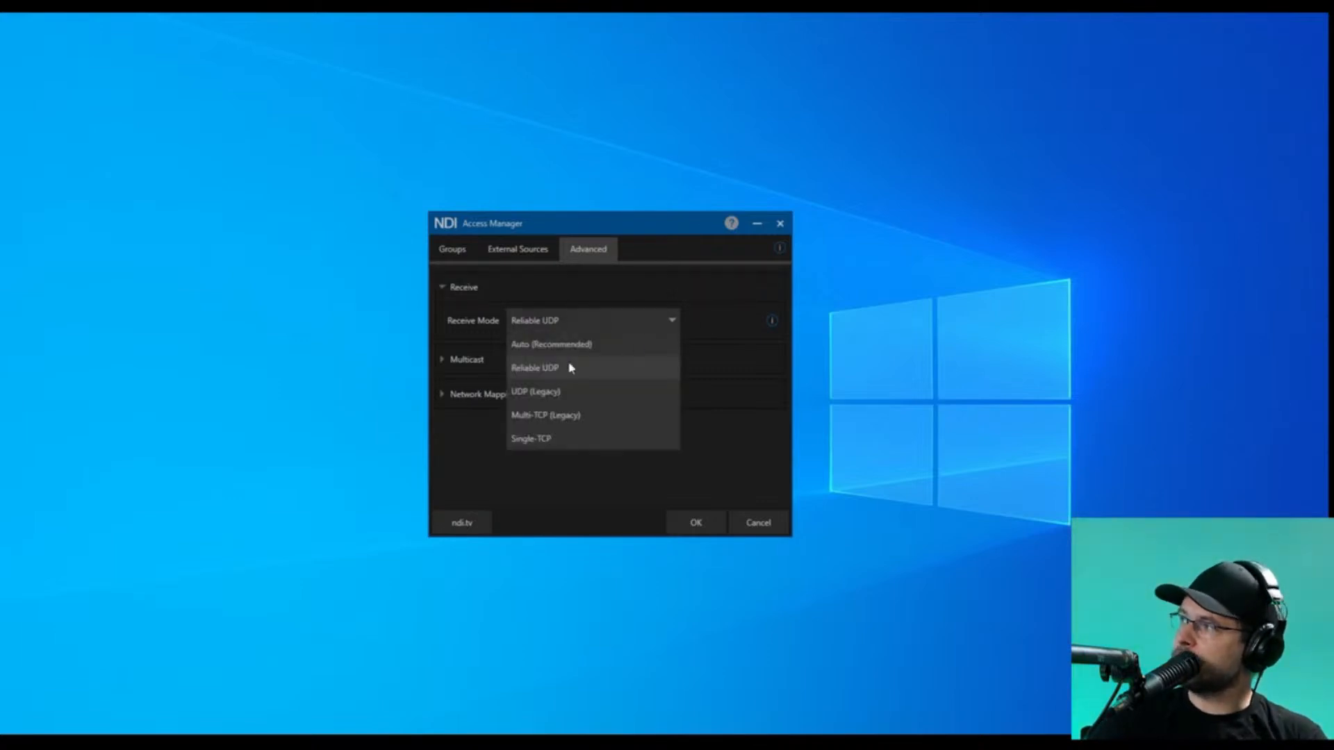
click(627, 274)
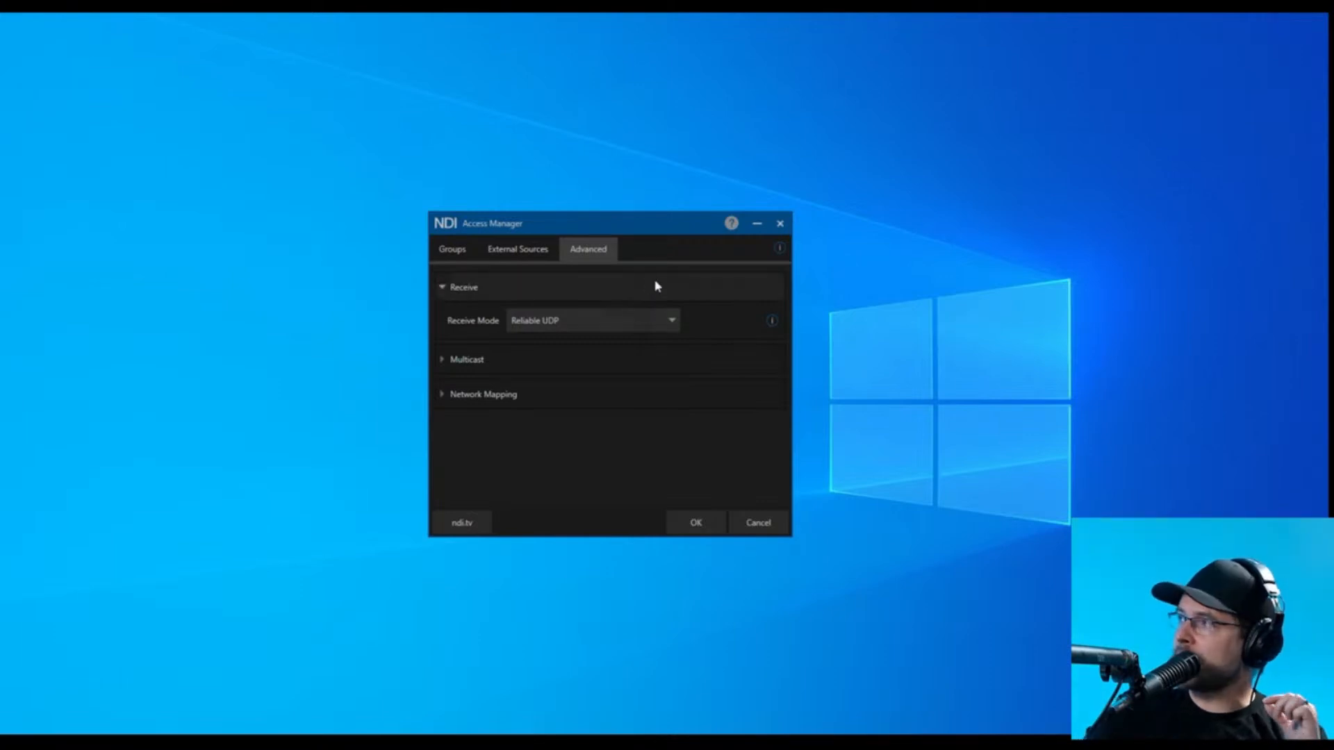
click(602, 323)
click(619, 300)
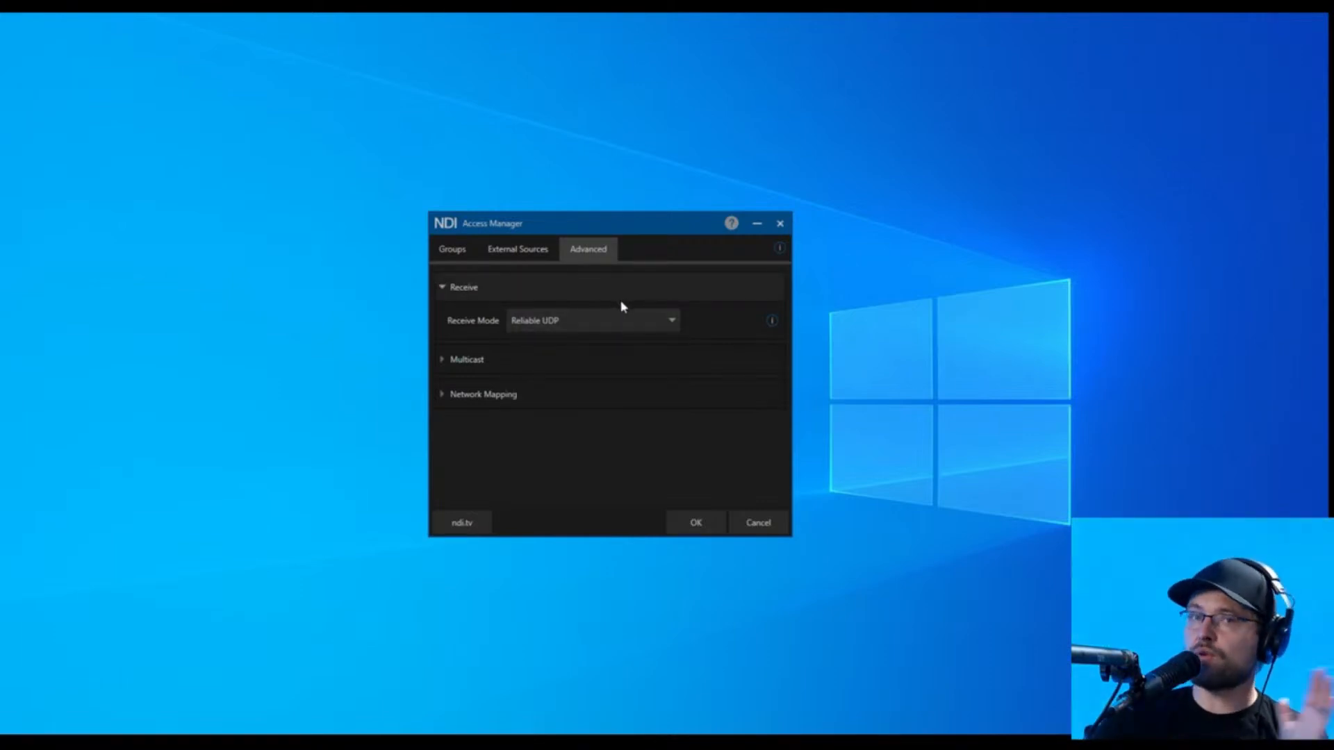
Show the Multicast settings and switch multicast off and back on, accepting the warning.
click(447, 288)
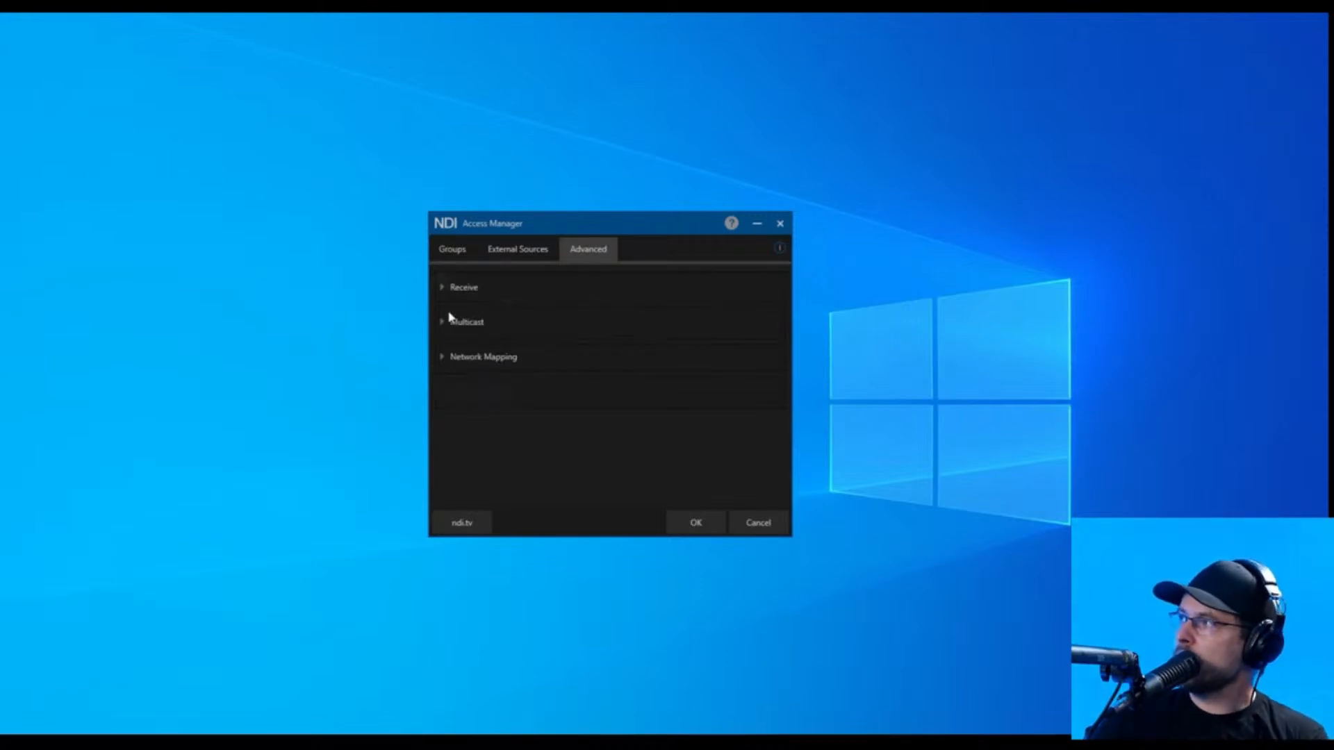
click(448, 327)
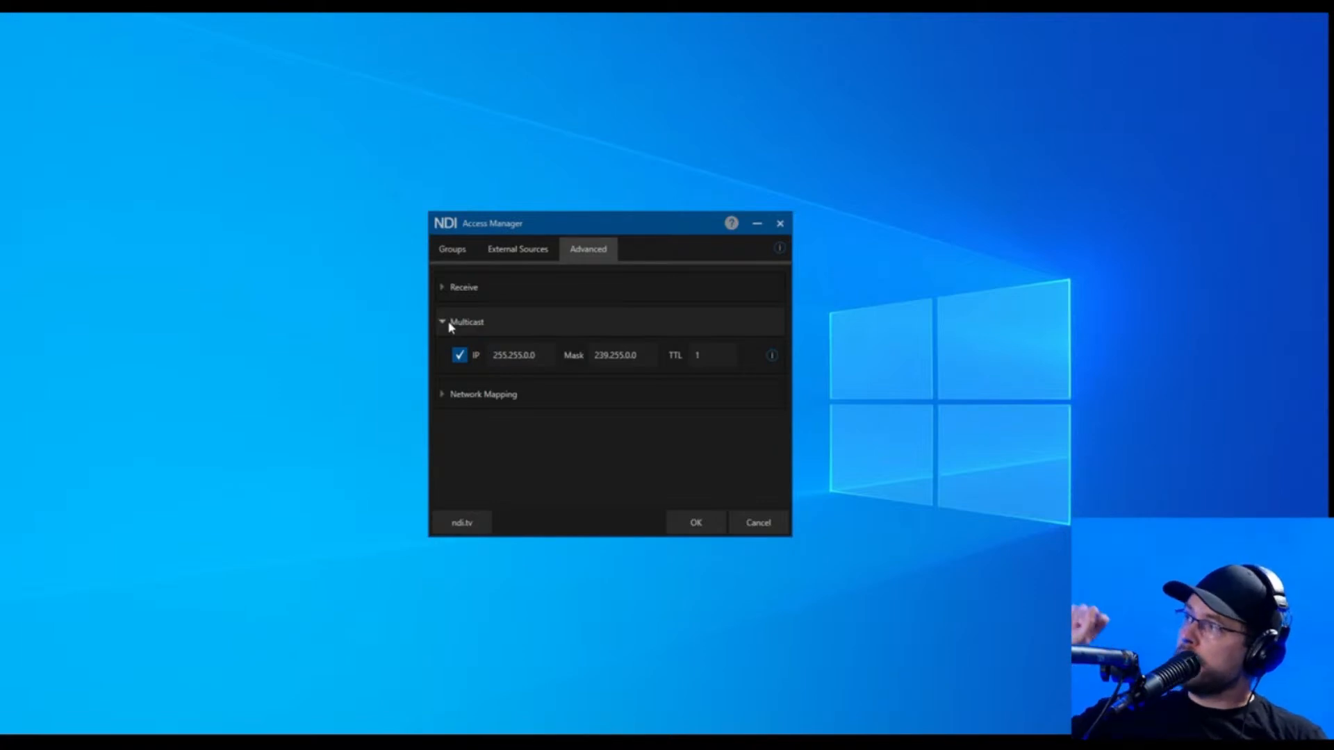
click(460, 355)
click(460, 356)
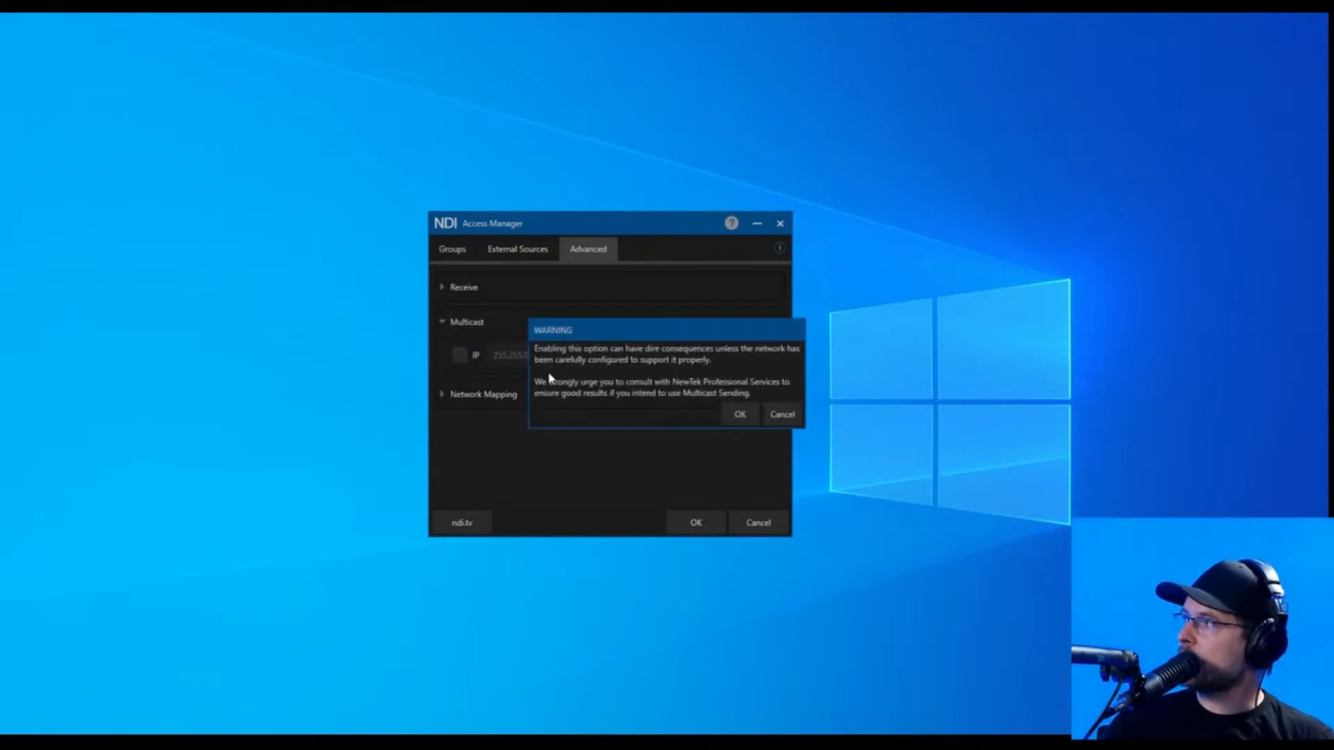
click(736, 414)
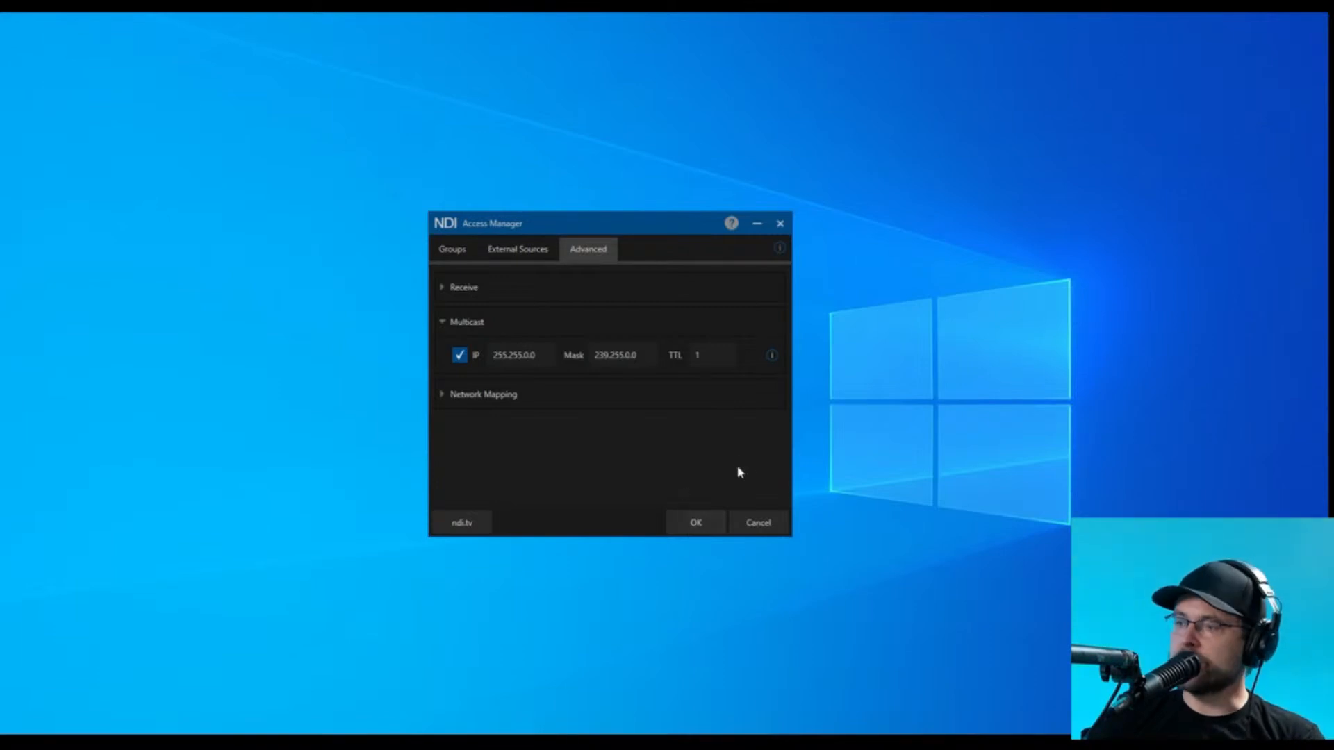
Enable Discovery Servers under Network Mapping and enter "192.168.1.45, 19" as the IP addresses.
click(446, 395)
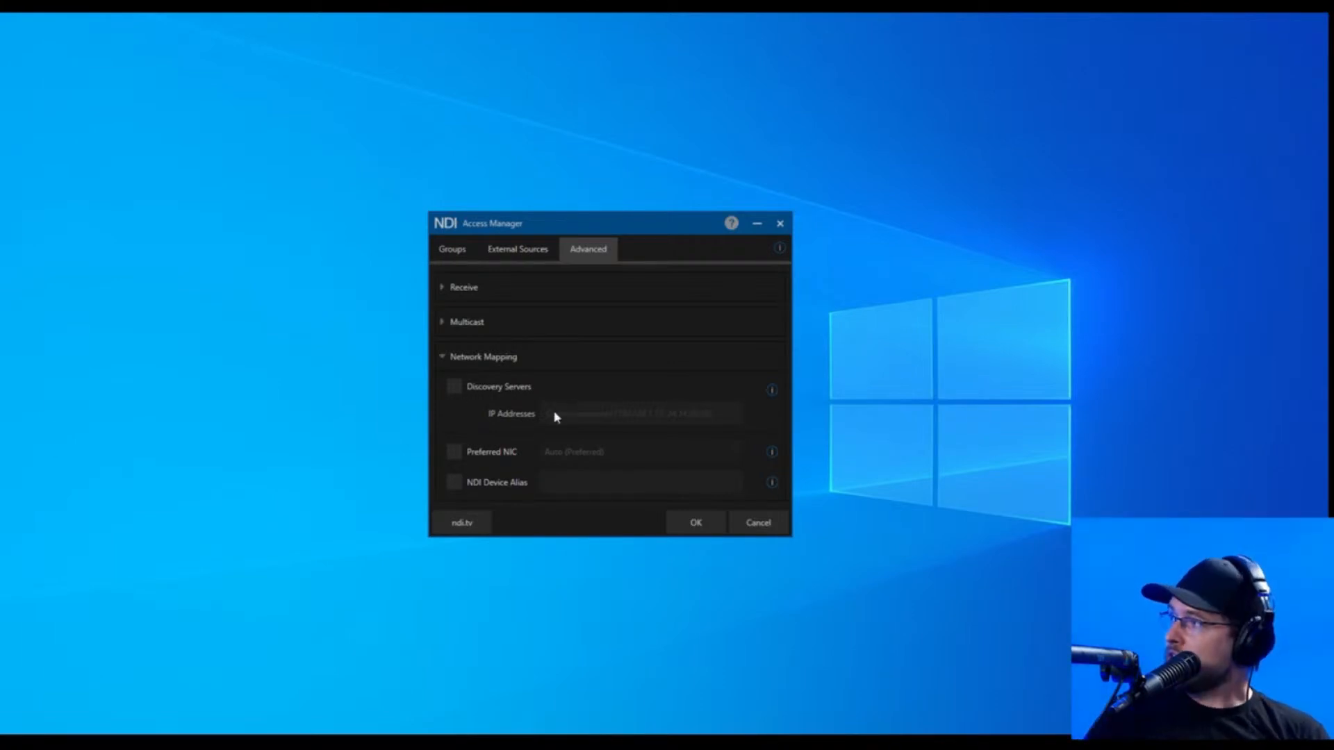
click(454, 387)
click(580, 414)
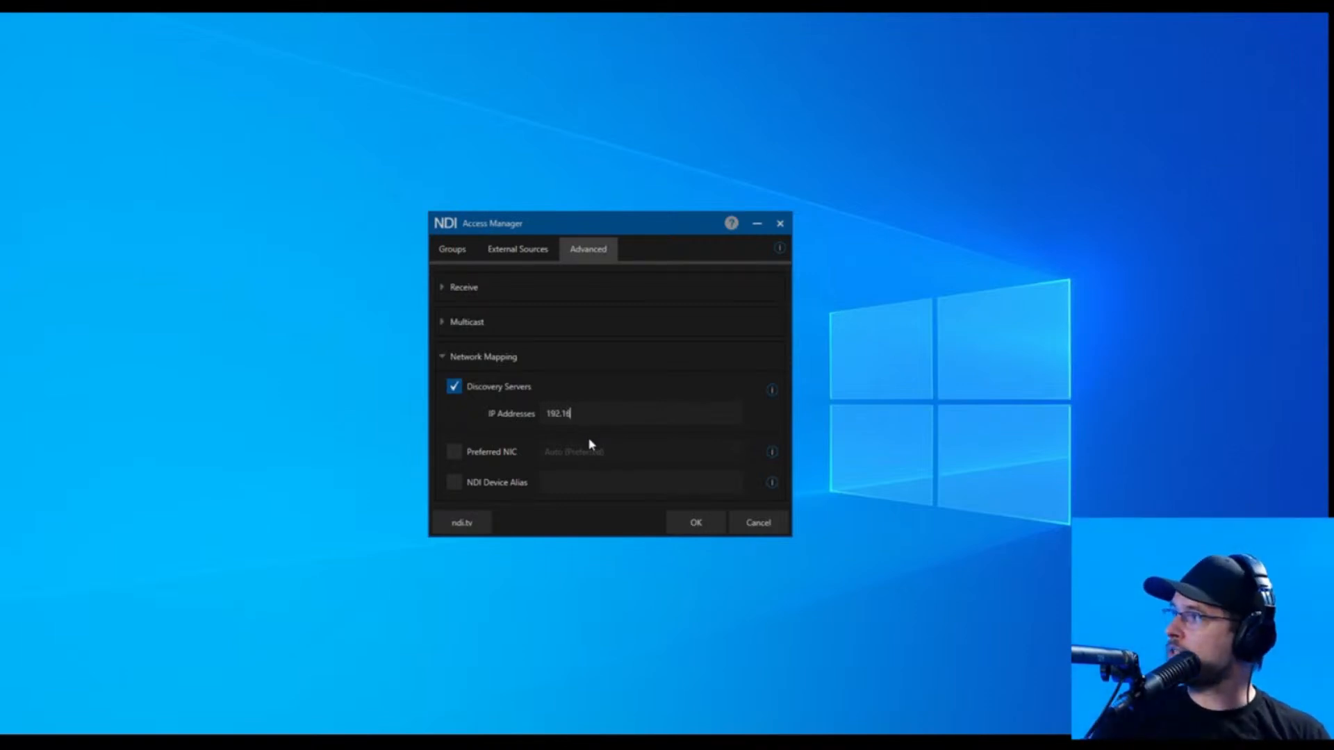
text(192.168.1.45, 19)
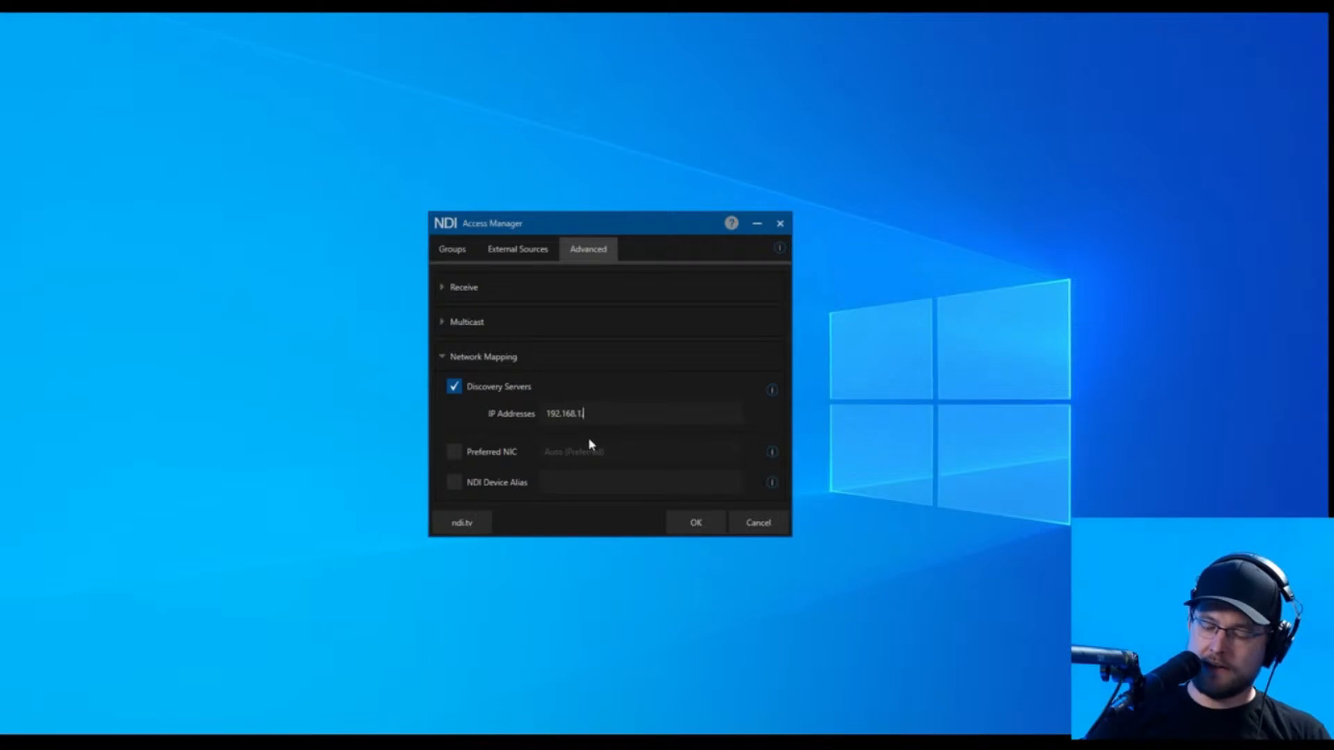
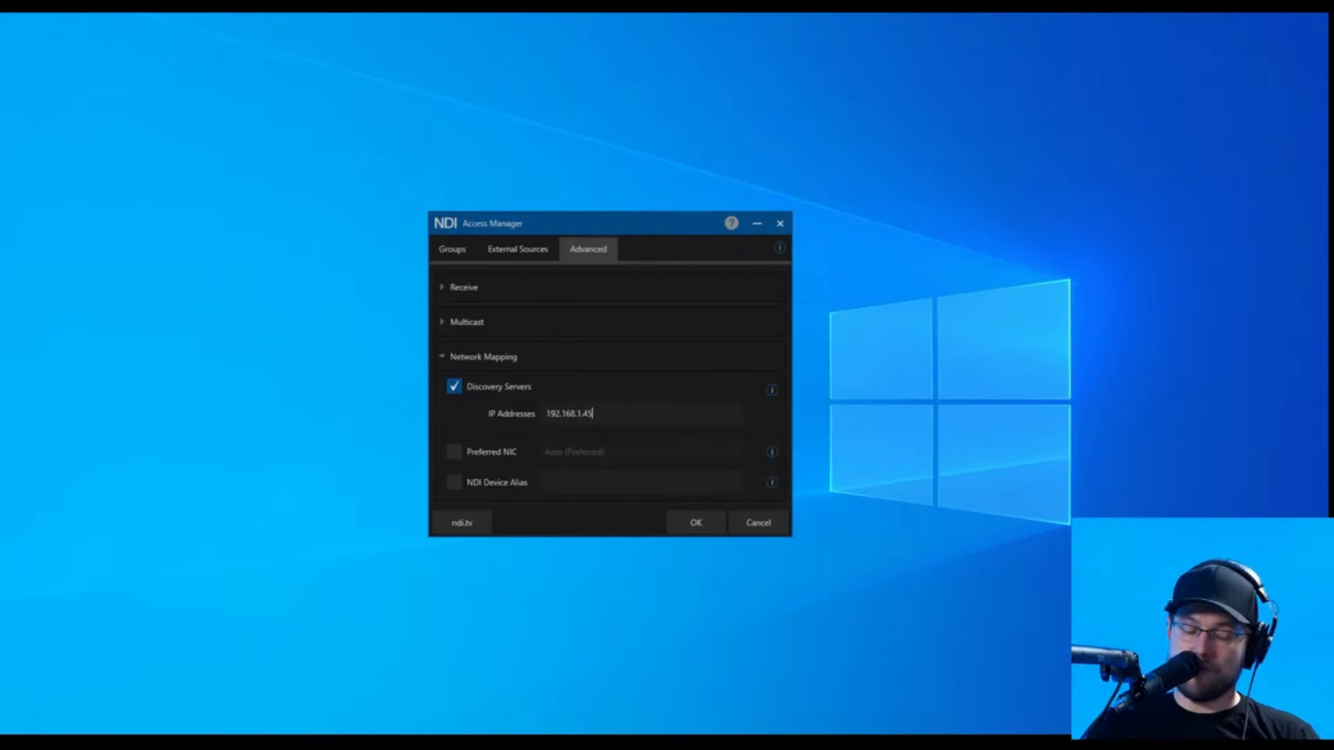
text(, 1)
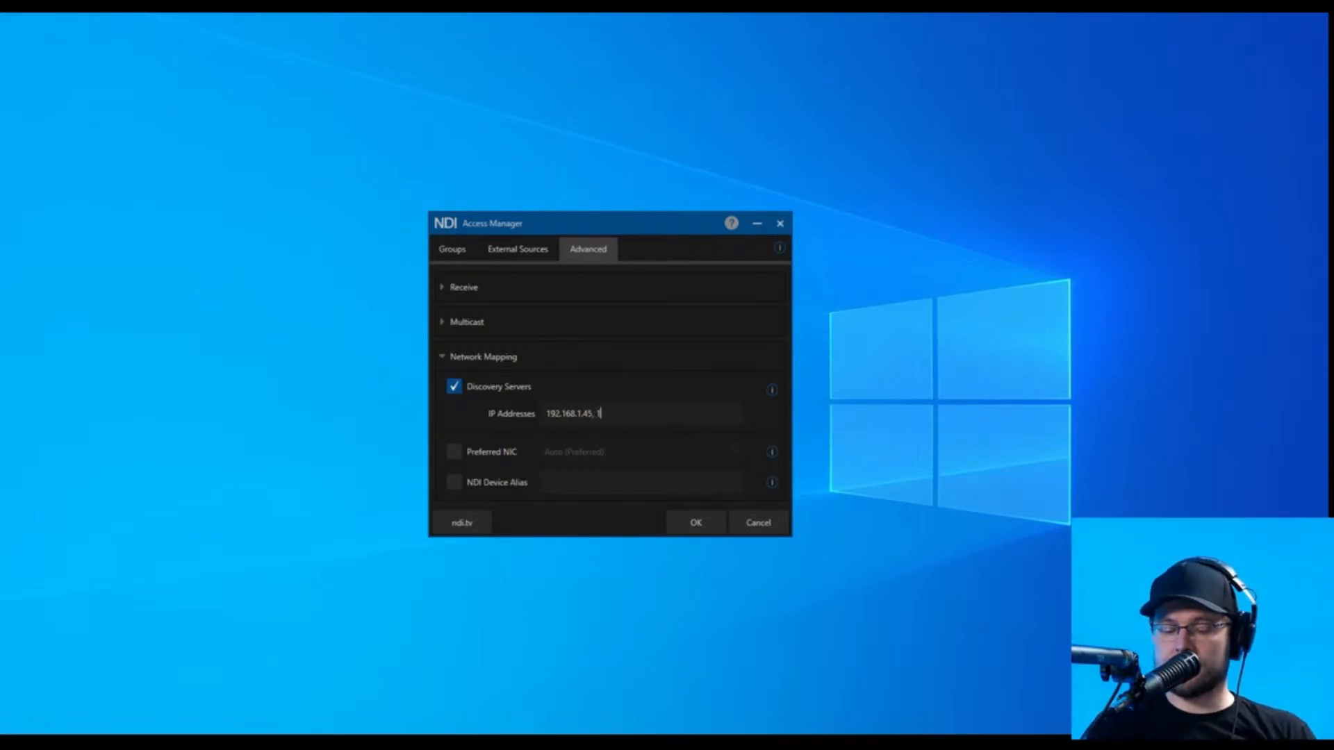
text(9)
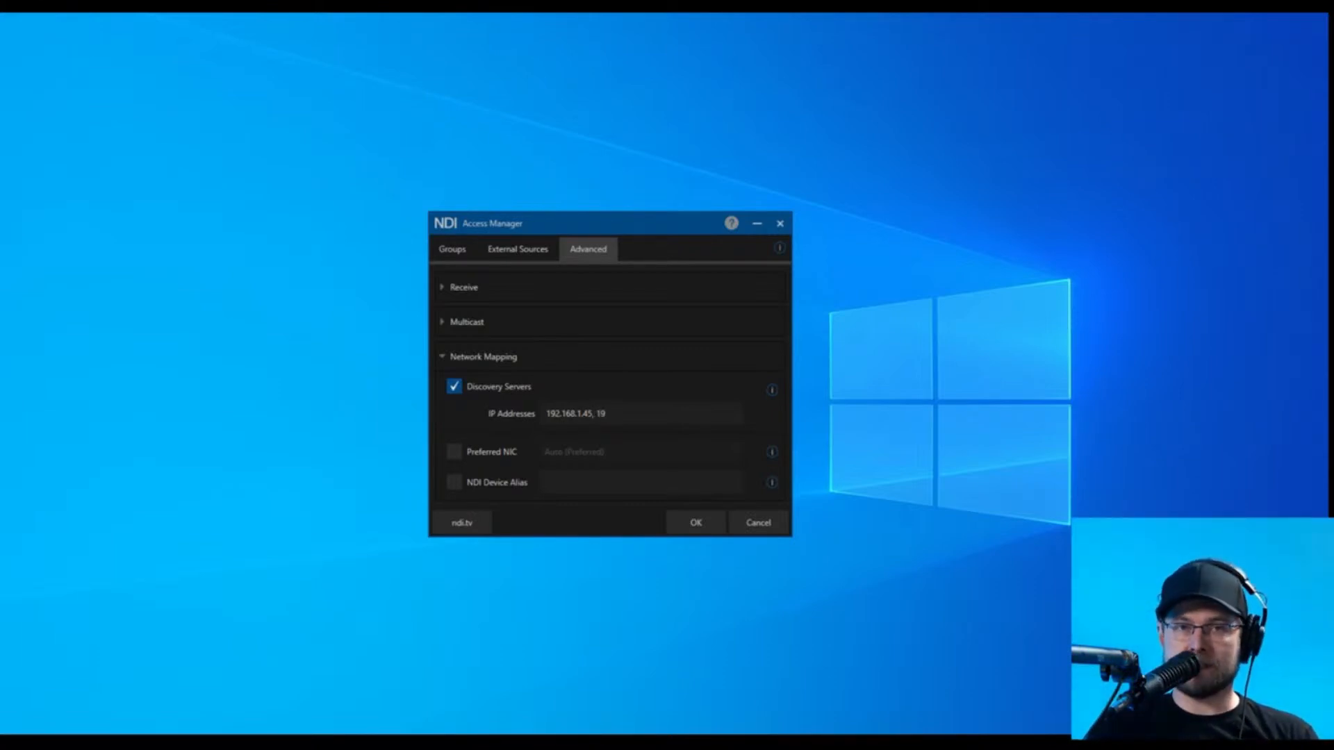
Clear the discovery server IP addresses and turn Discovery Servers off.
key(ctrl+a)
key(BackSpace)
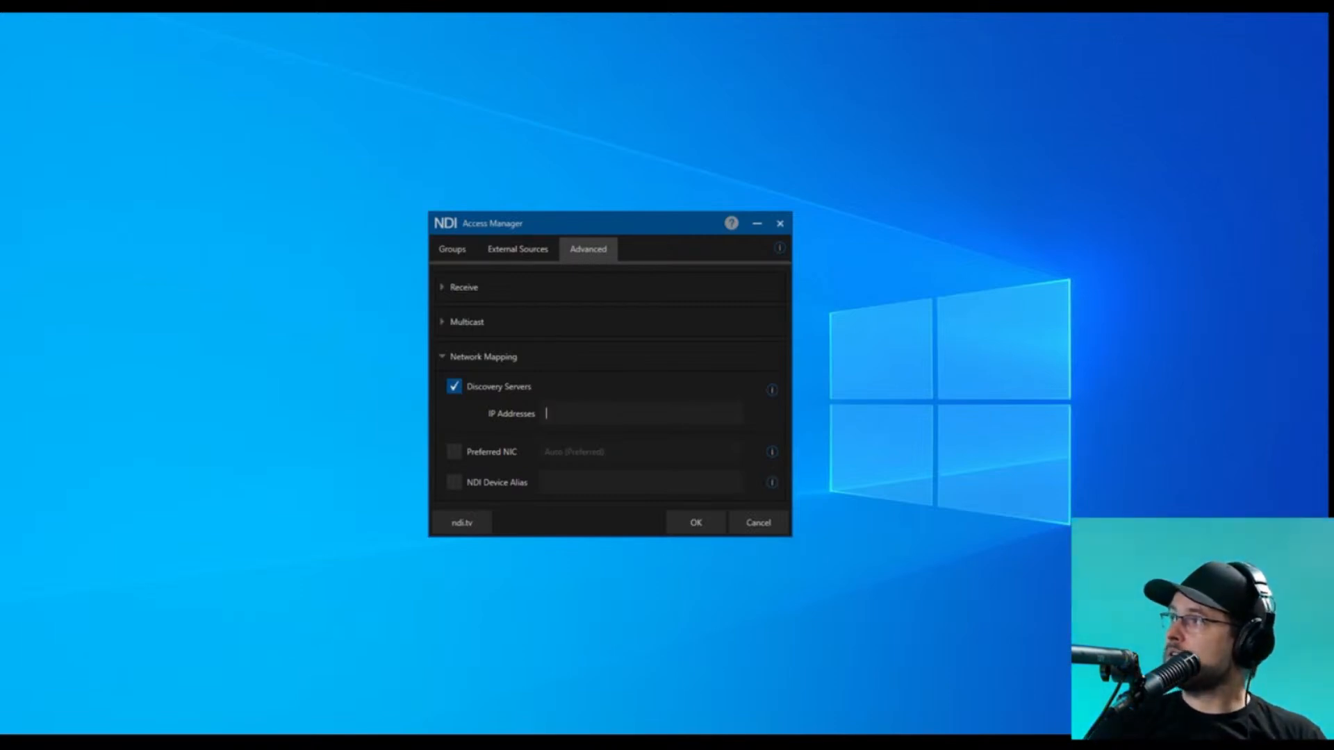
click(709, 330)
click(445, 395)
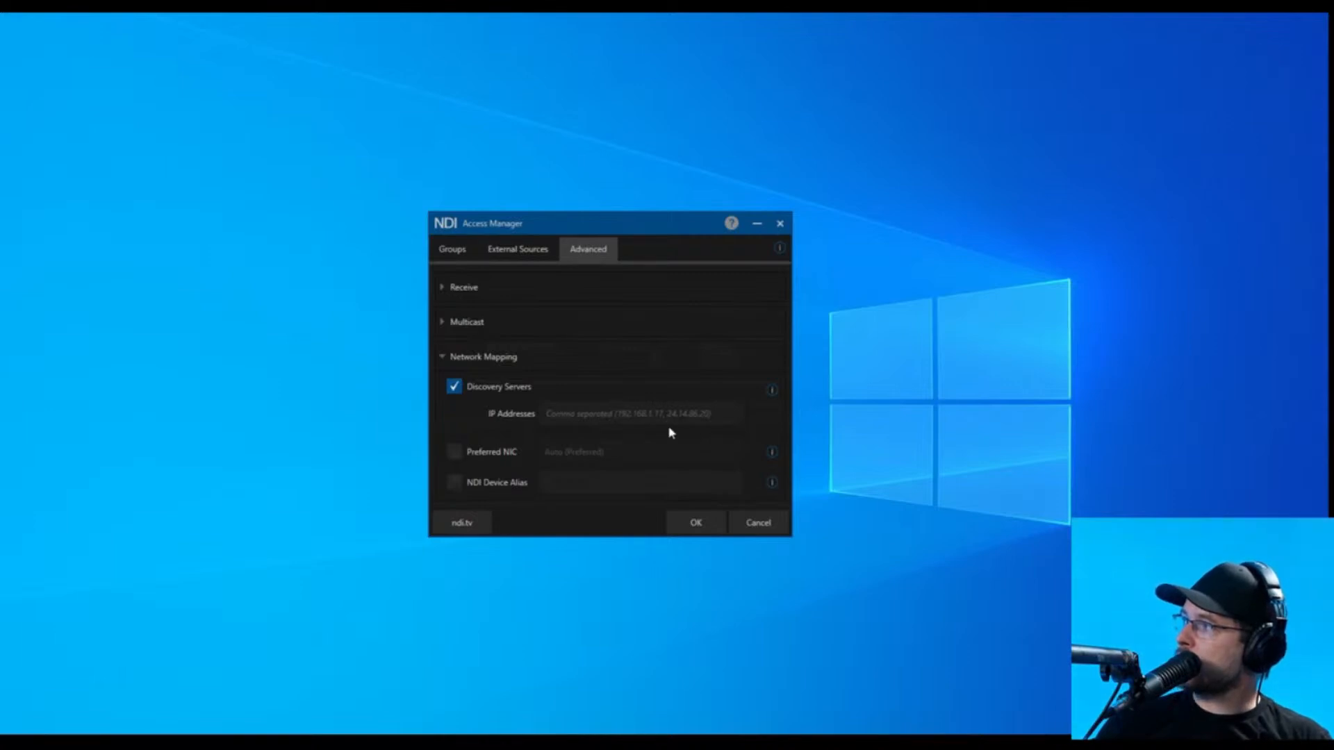
click(714, 414)
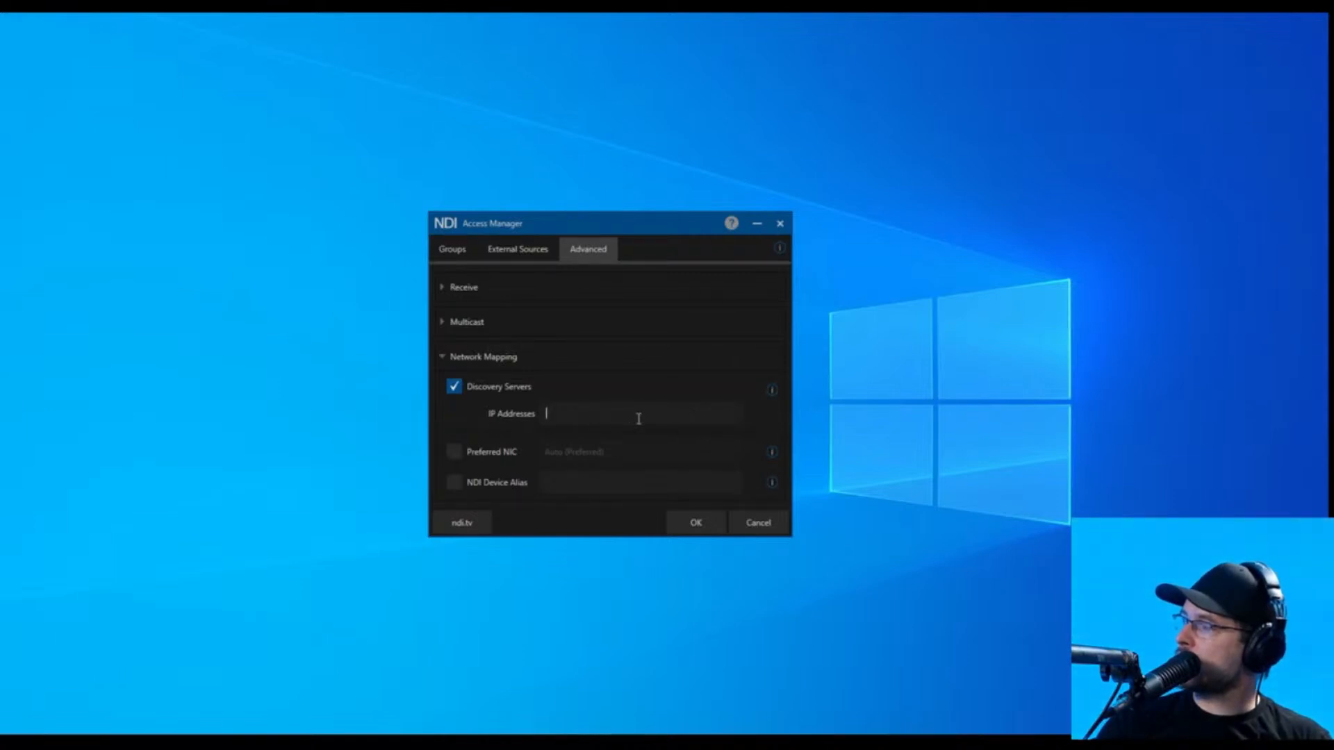
click(560, 393)
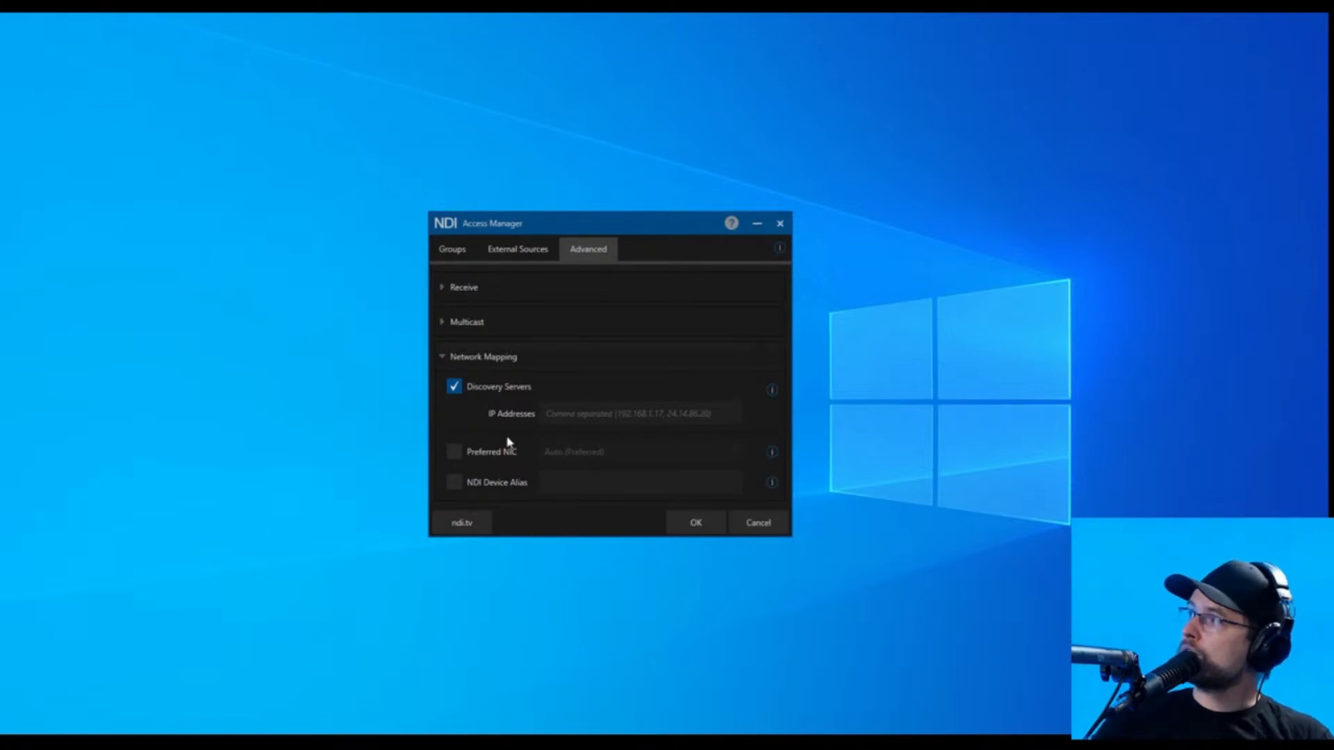
click(455, 388)
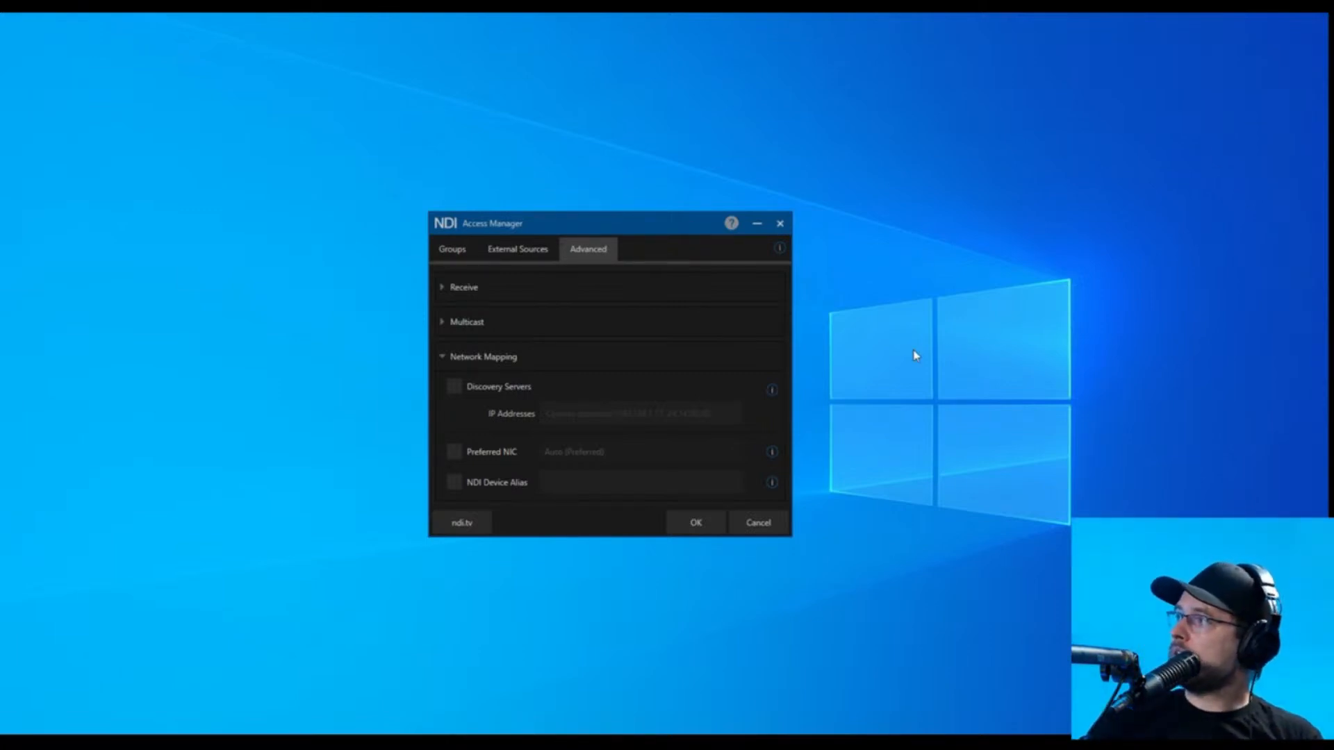
Switch the Preferred NIC option on and off again under Network Mapping.
click(478, 451)
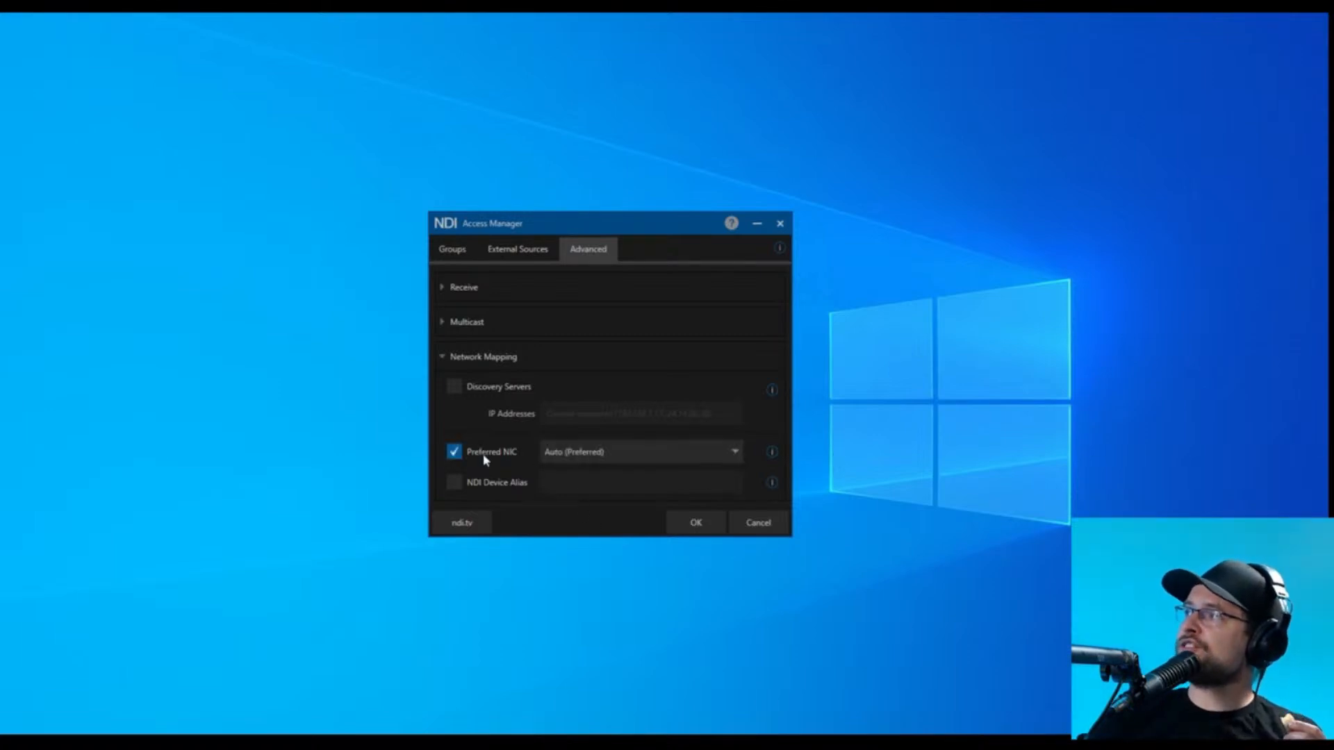
click(495, 462)
Enable NDI Device Alias and set the alias to Studio2901vMix.
click(494, 491)
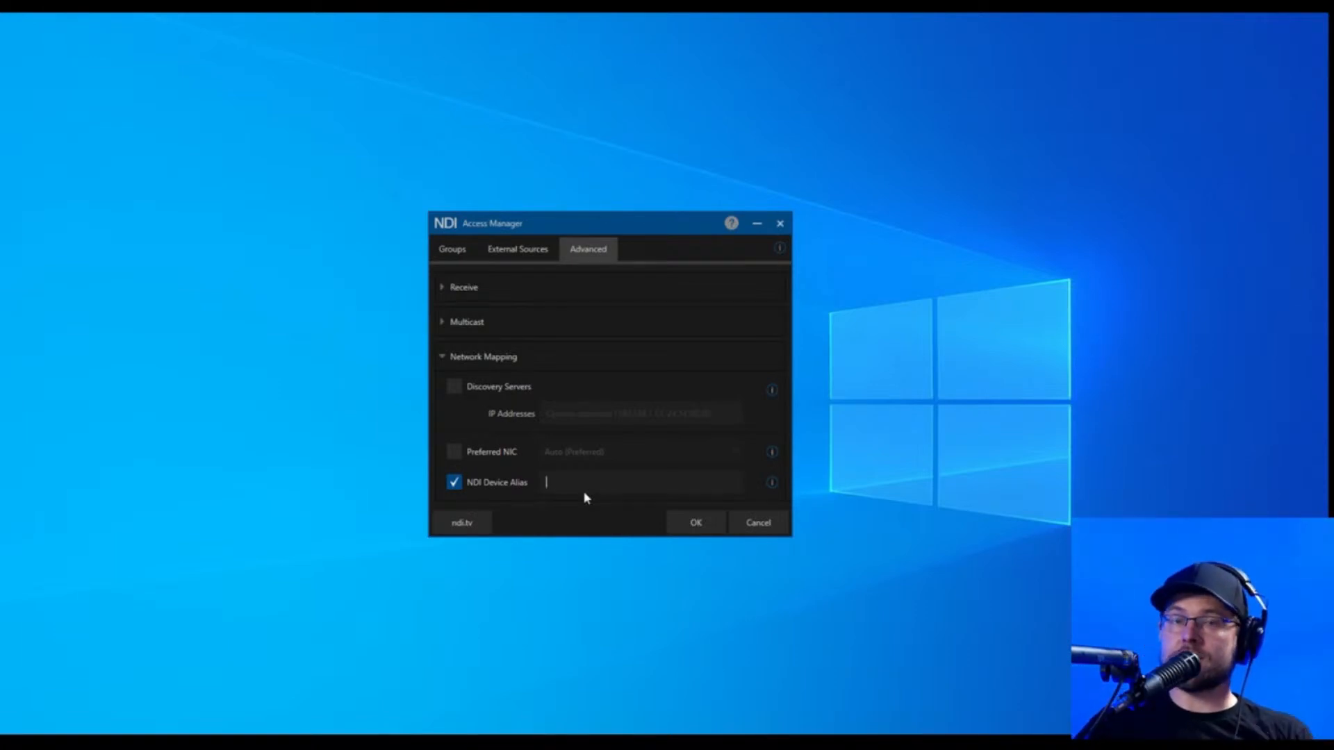
text(St)
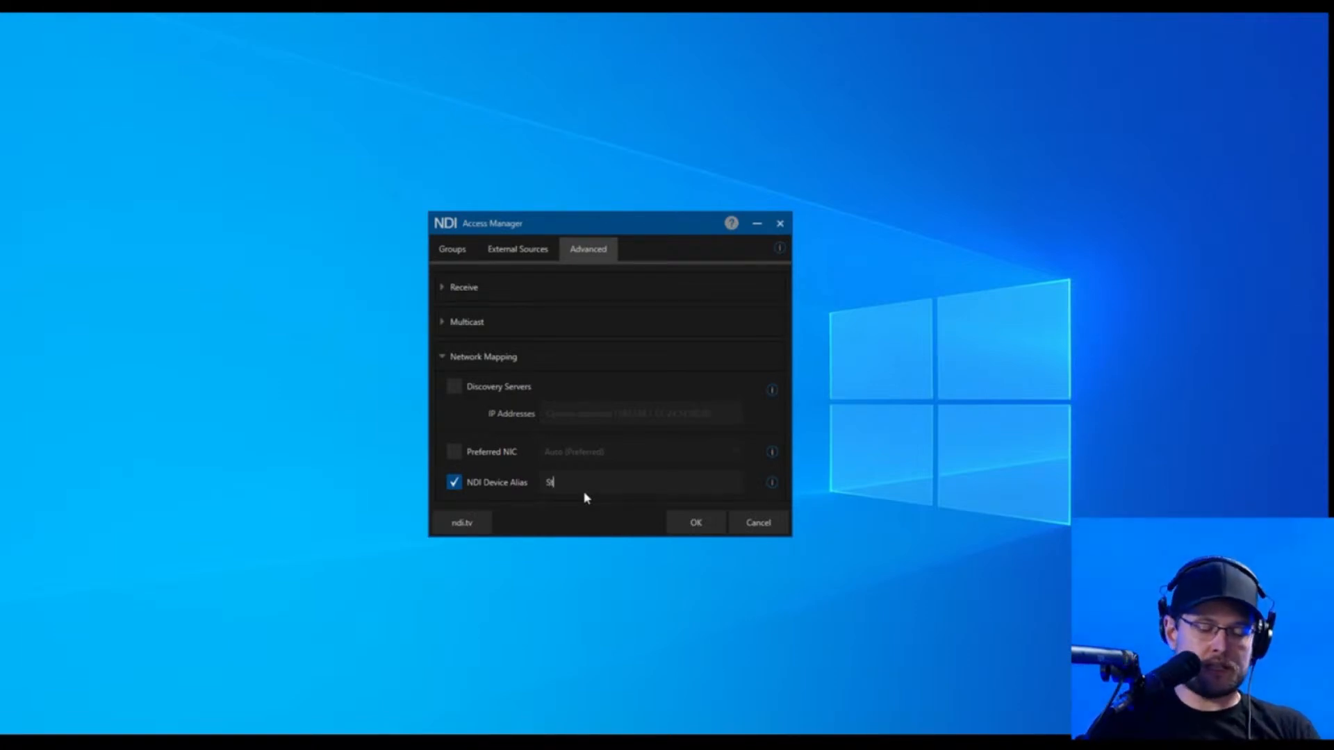
text(udio2901Vmix)
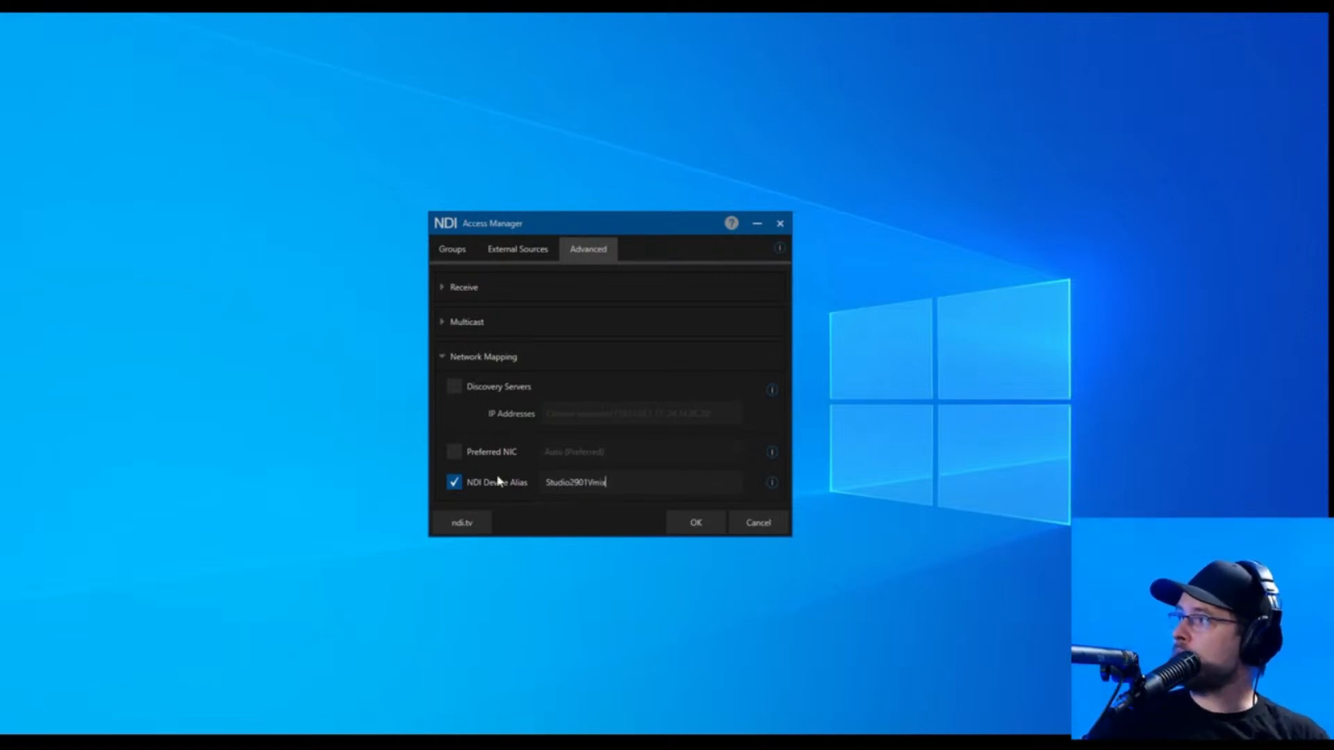
key(Left)
key(Left)
key(BackSpace)
key(BackSpace)
text(vM)
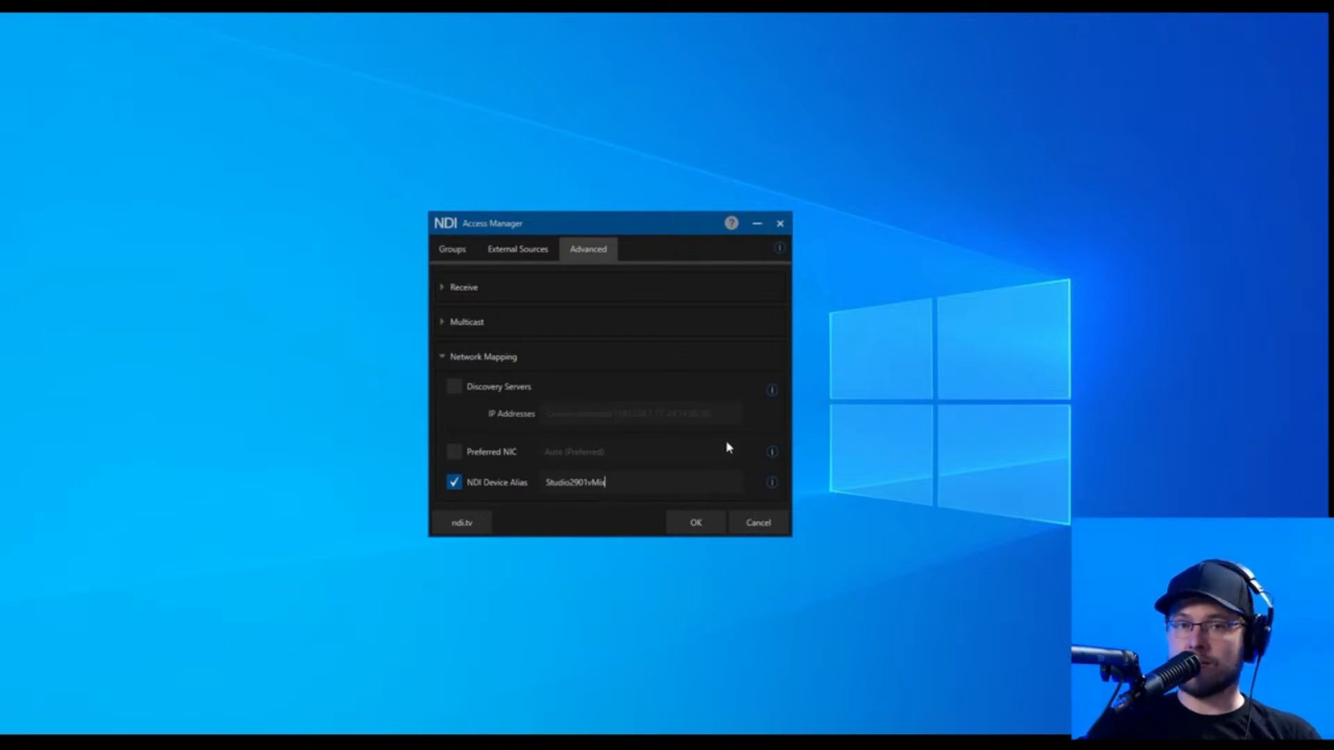
Try Prod1 as the NDI device alias, and turn NDI Device Alias off with its field emptied.
drag(641, 484, 526, 482)
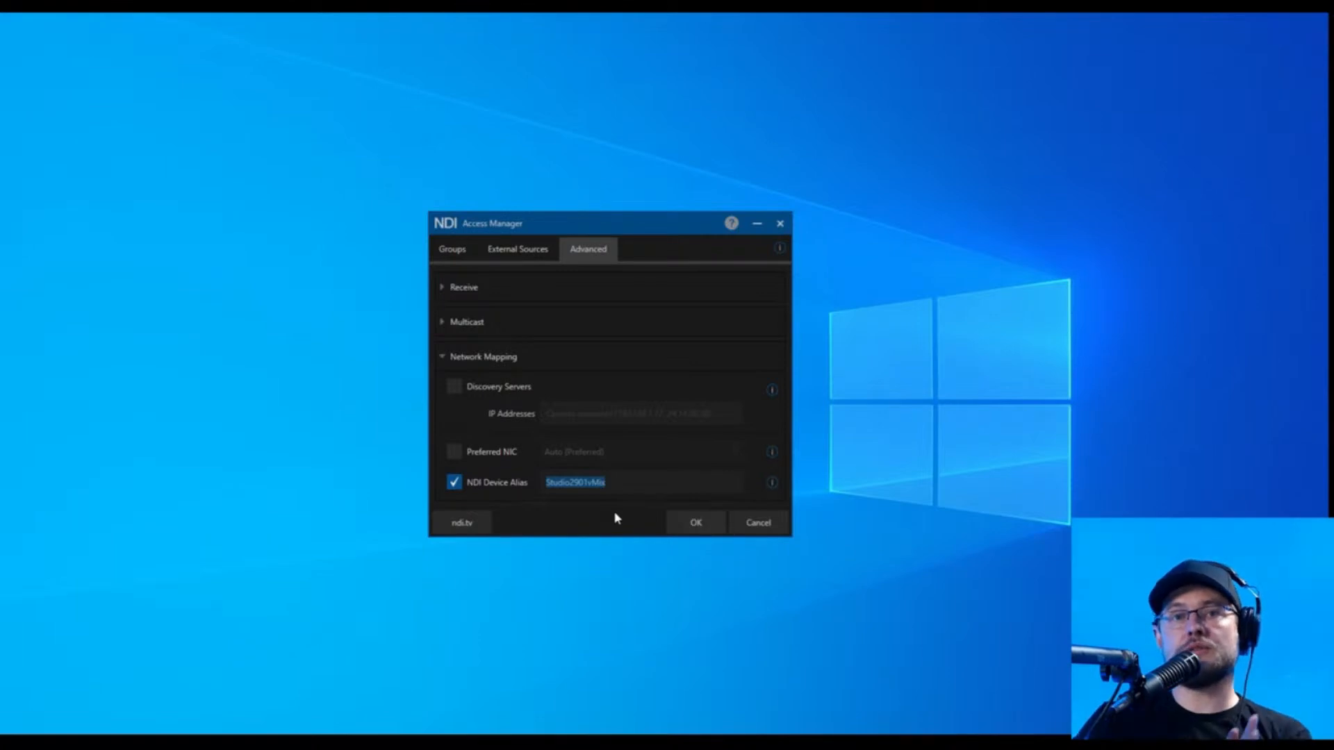
text(Prod1)
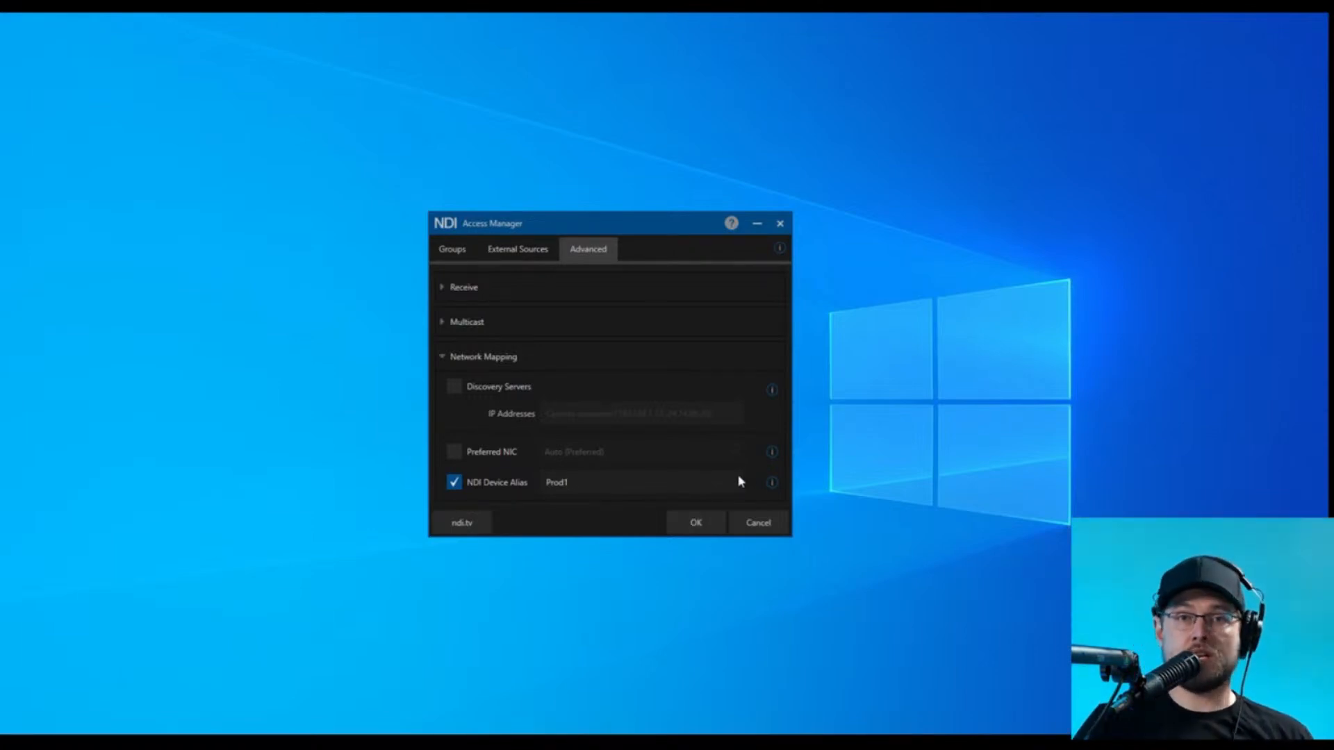
key(ctrl+a)
key(BackSpace)
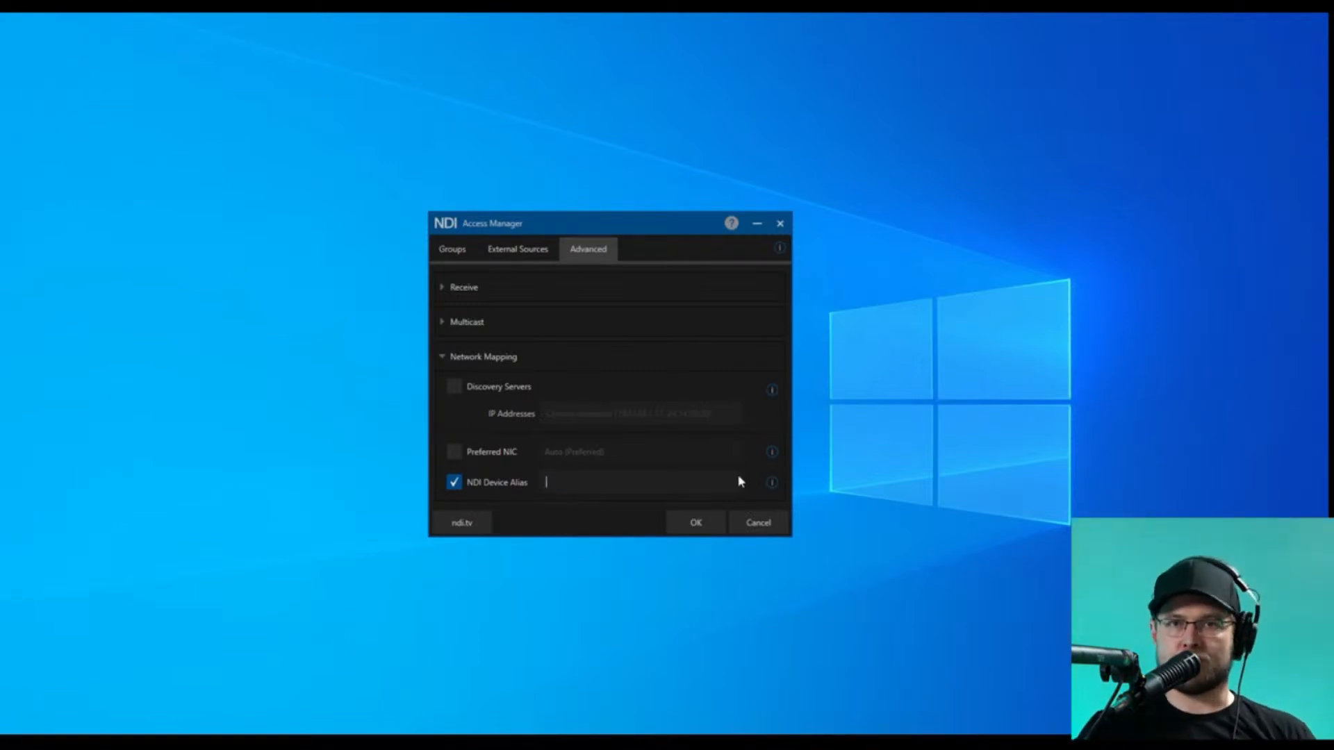
click(456, 484)
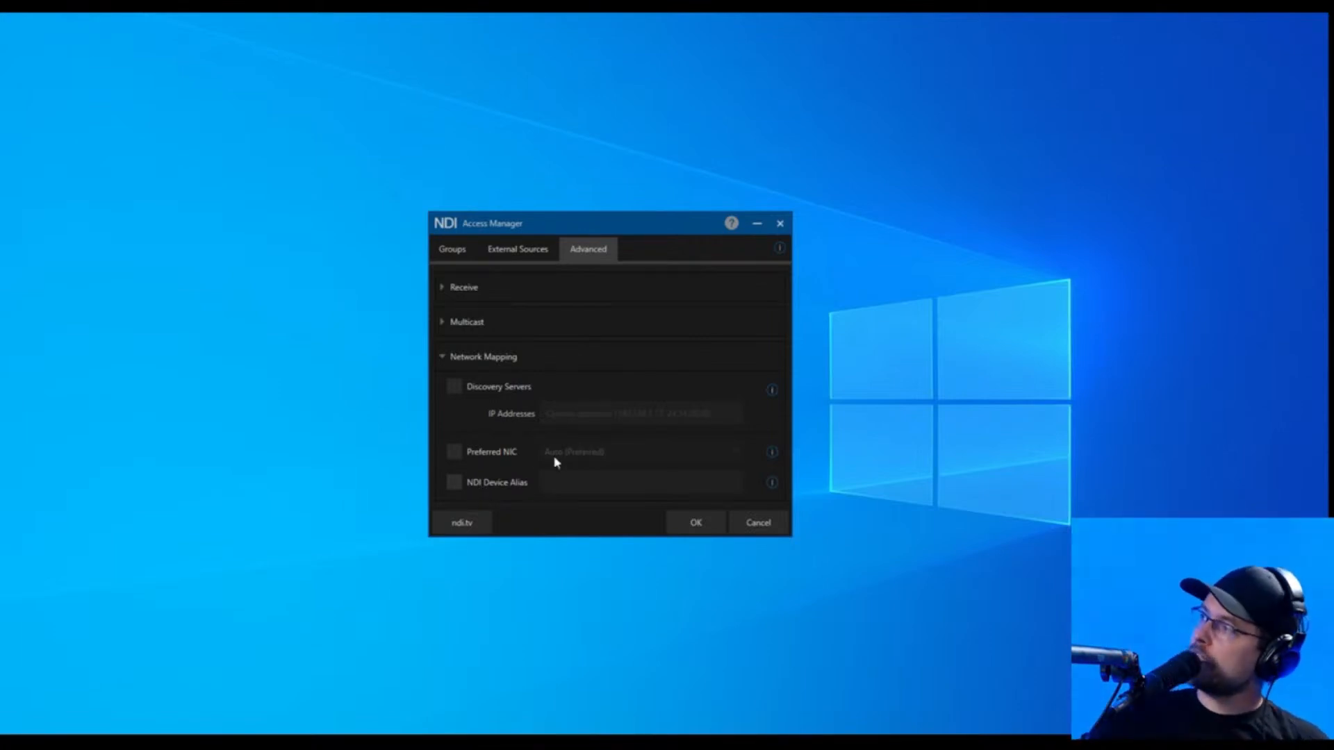
Enable Preferred NIC, read its explanation, review the selectable network adapters, and disable the option again.
click(494, 460)
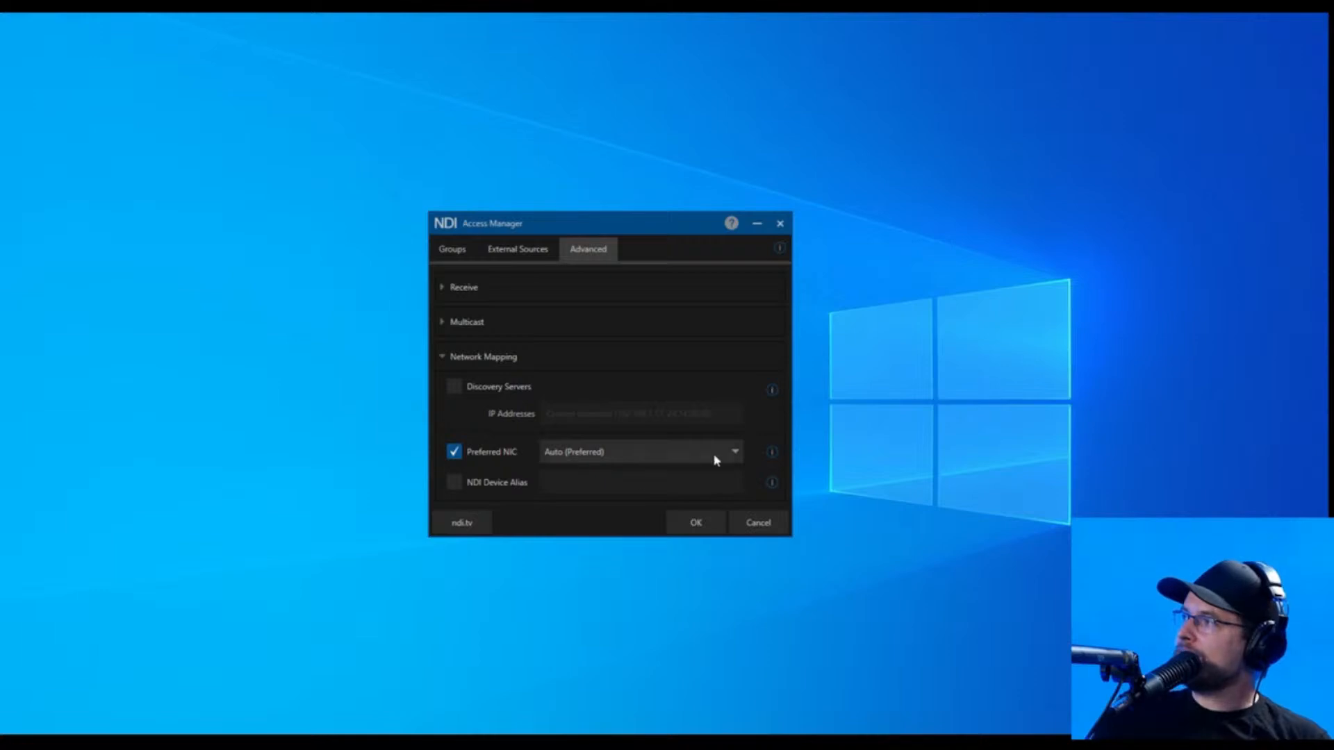
mouse_move(773, 457)
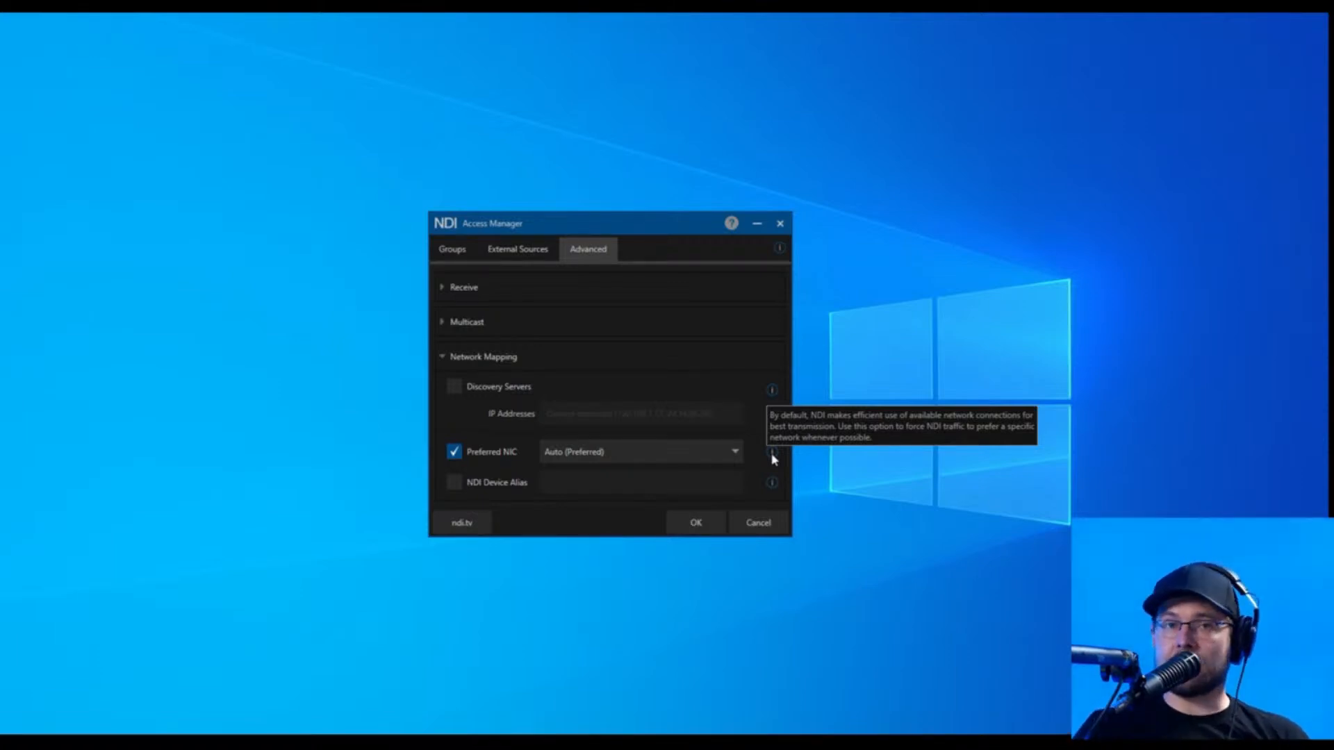
click(728, 453)
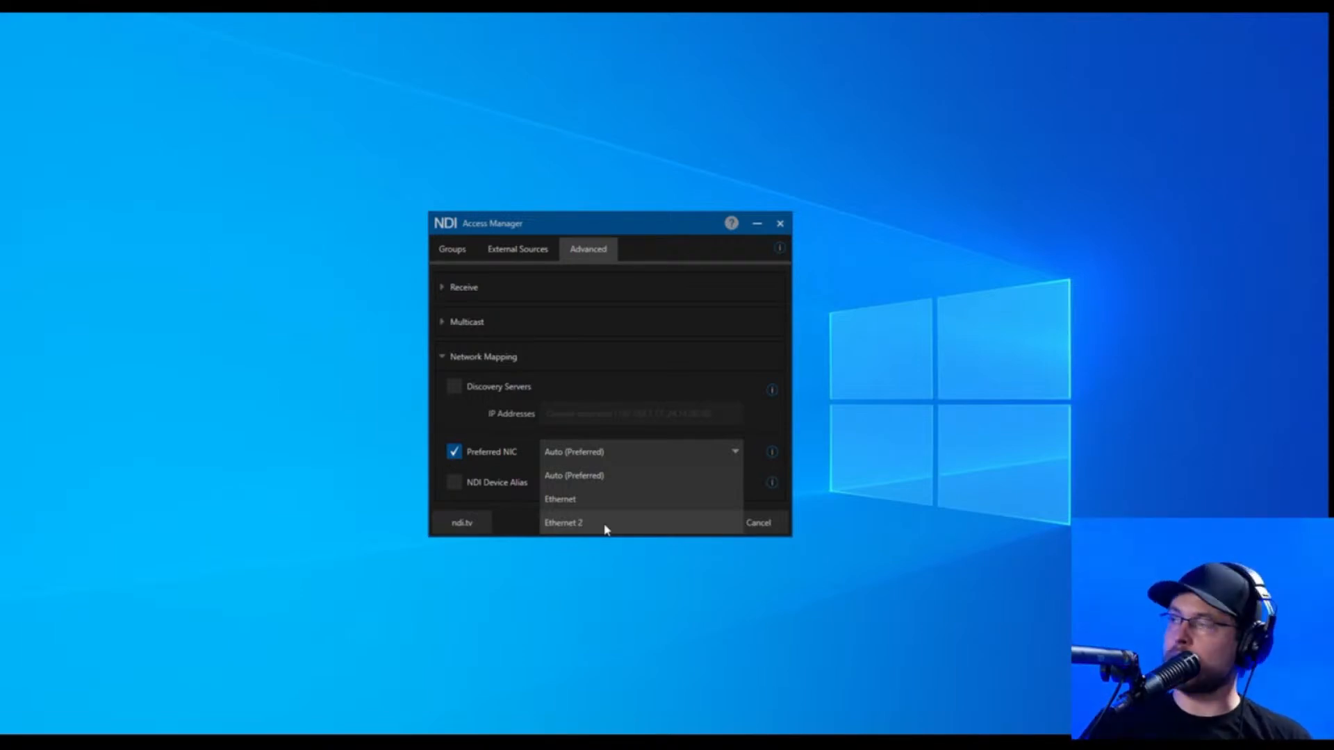
click(629, 389)
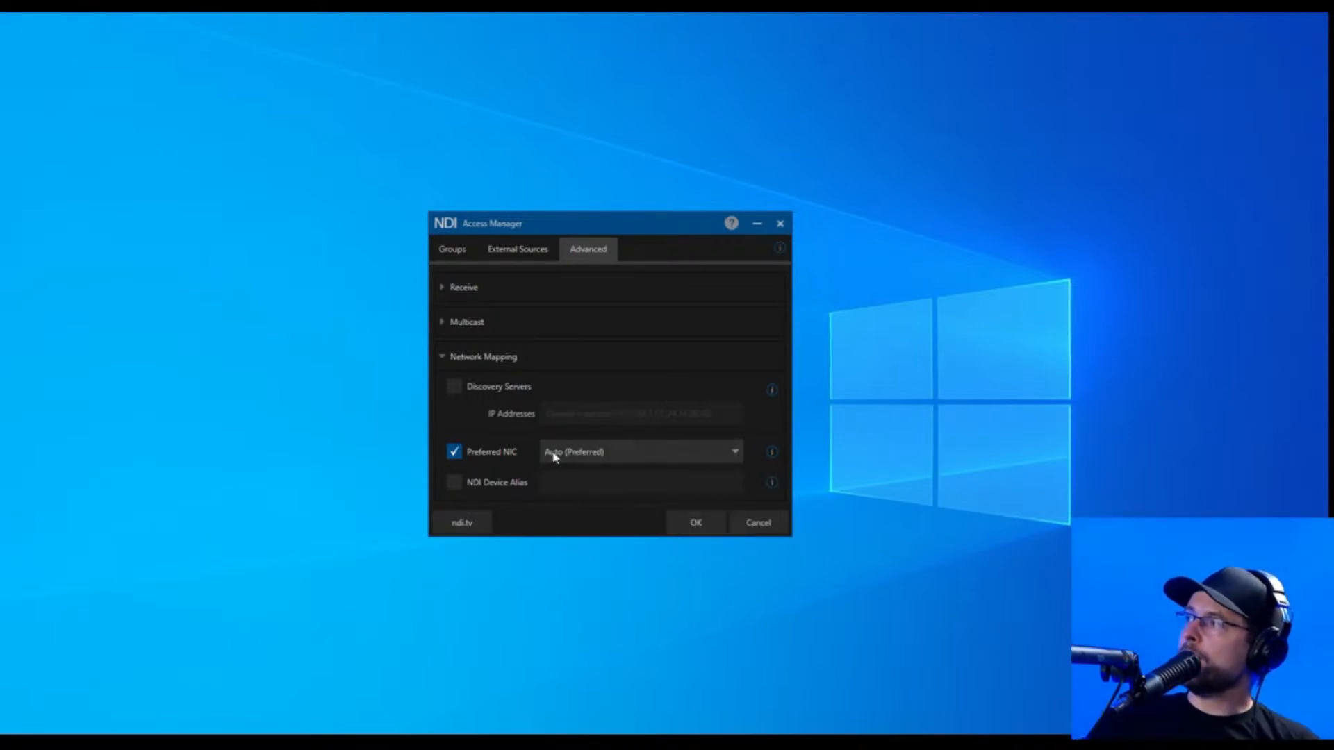
click(492, 453)
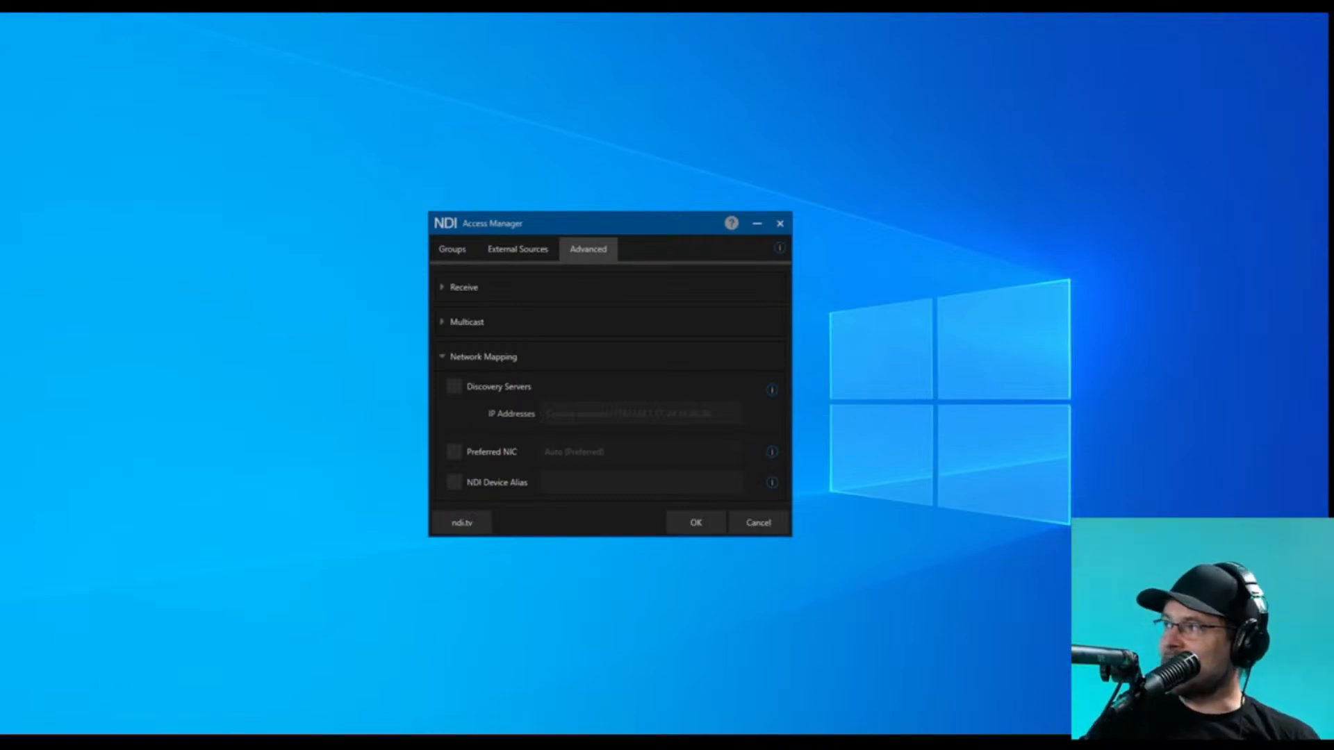
Close Access Manager, open NDI Bridge from the NDI Launcher, and minimize the launcher.
click(779, 223)
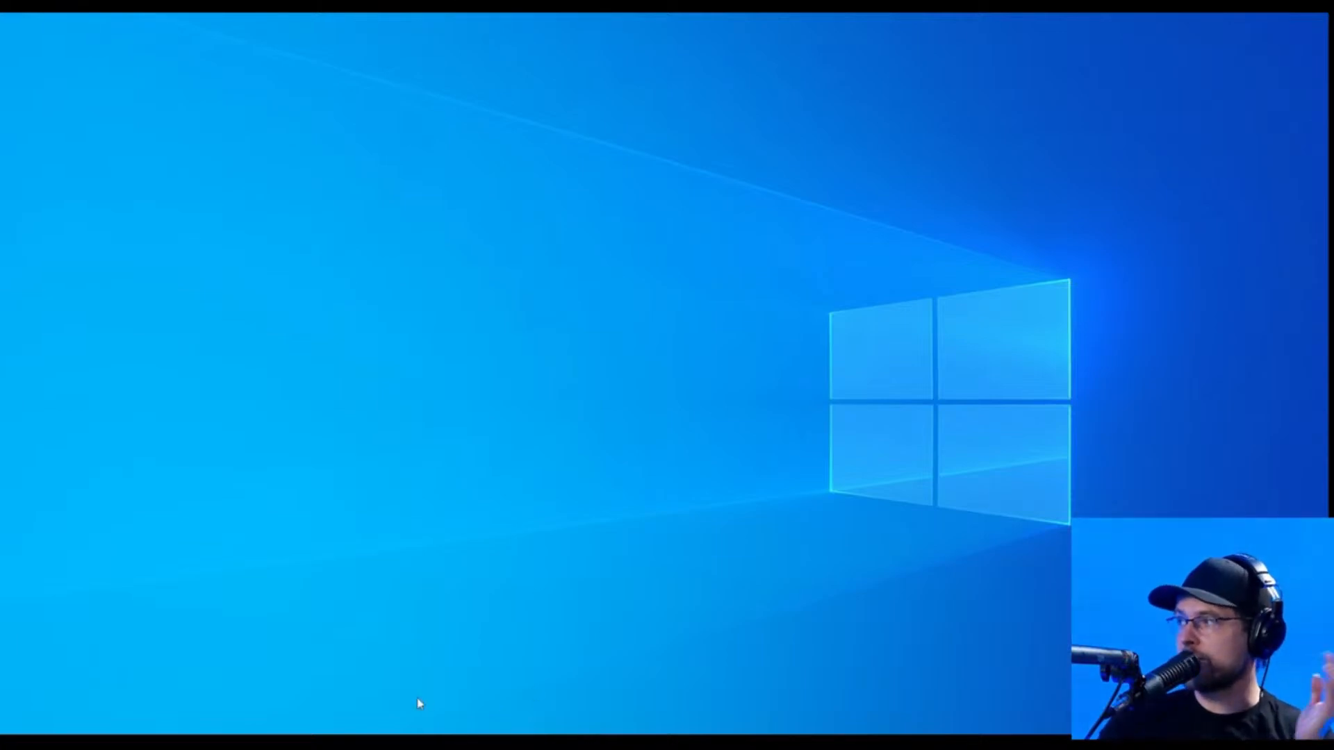
click(453, 726)
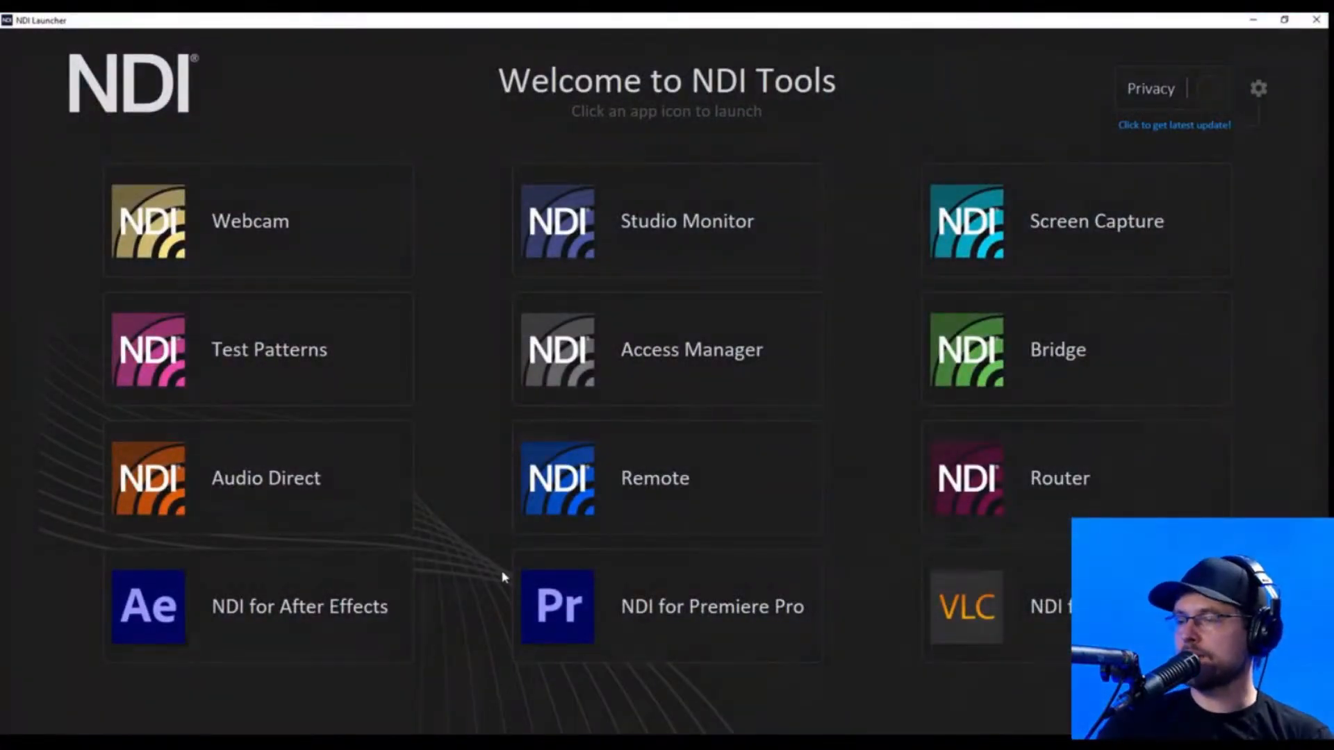
mouse_move(1048, 360)
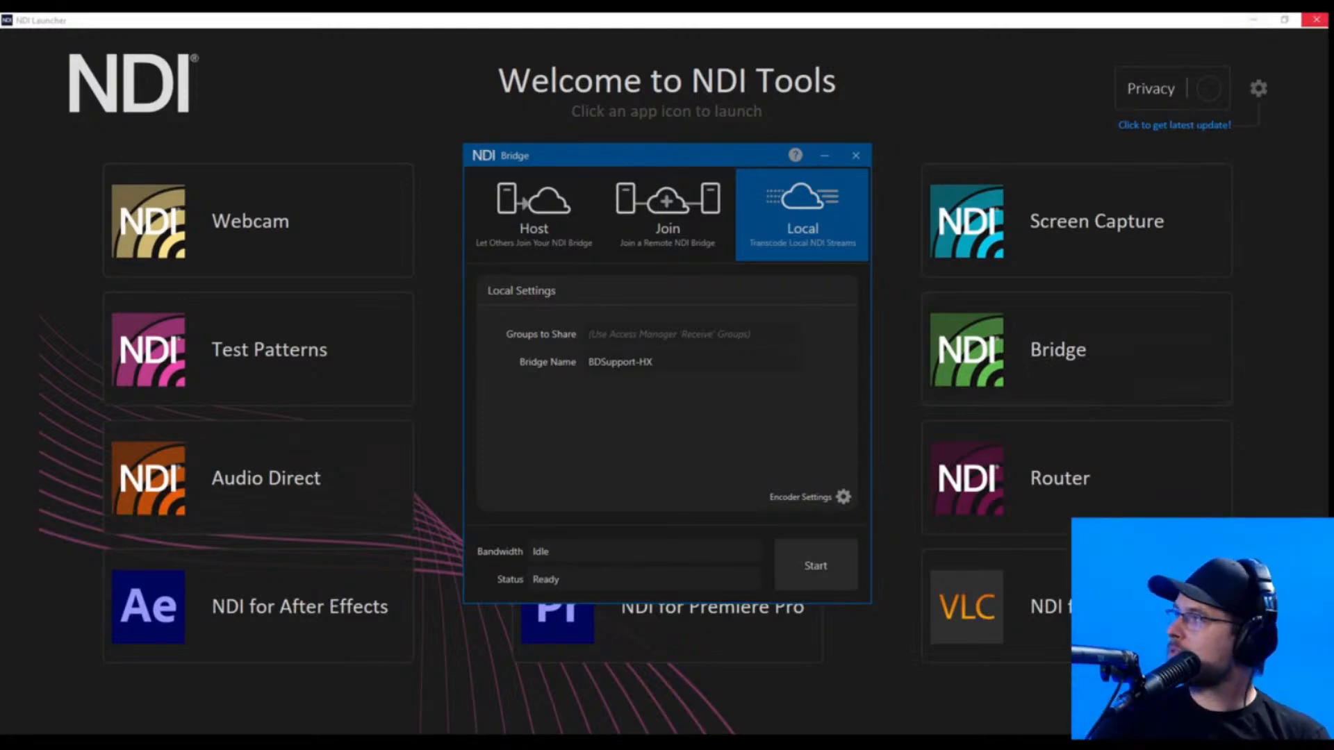
click(1254, 20)
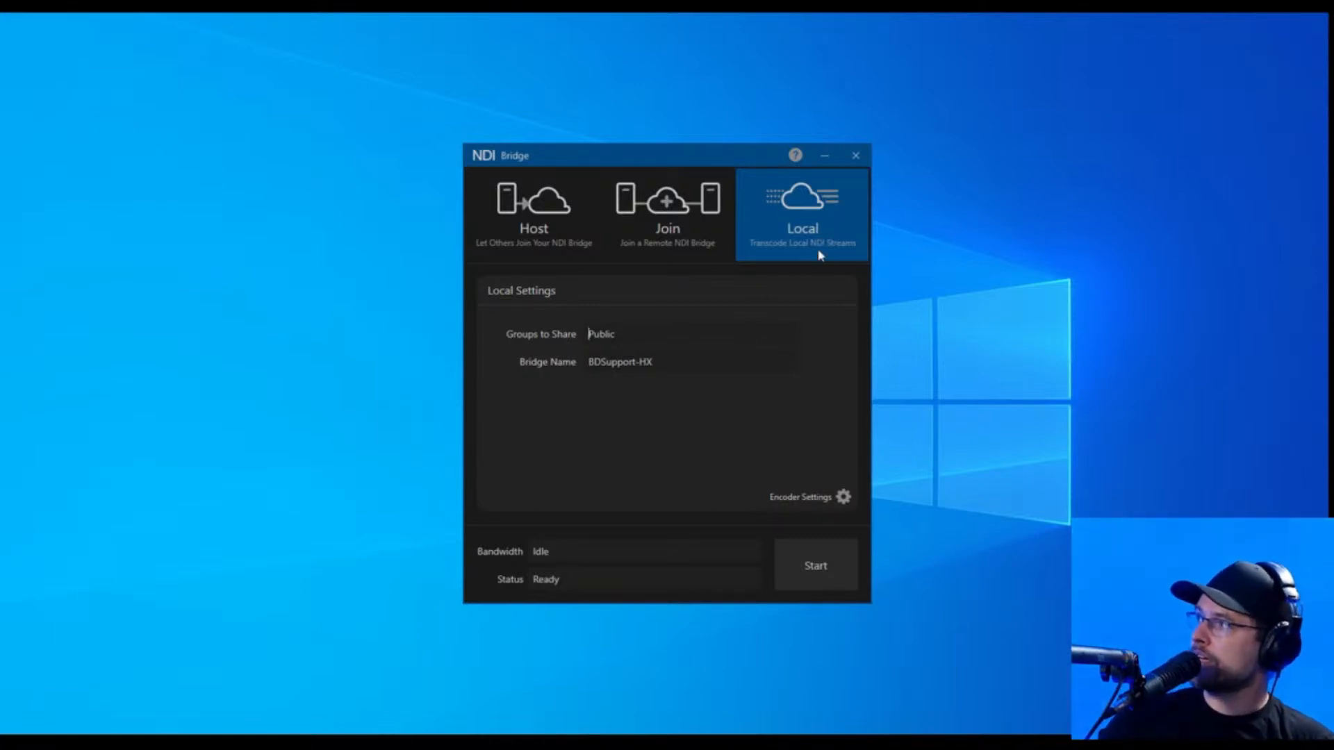
Open the Local bridge's encoder settings, try Do Not Transcode as the output, and set the output back to NDI | HX.
click(639, 334)
click(781, 334)
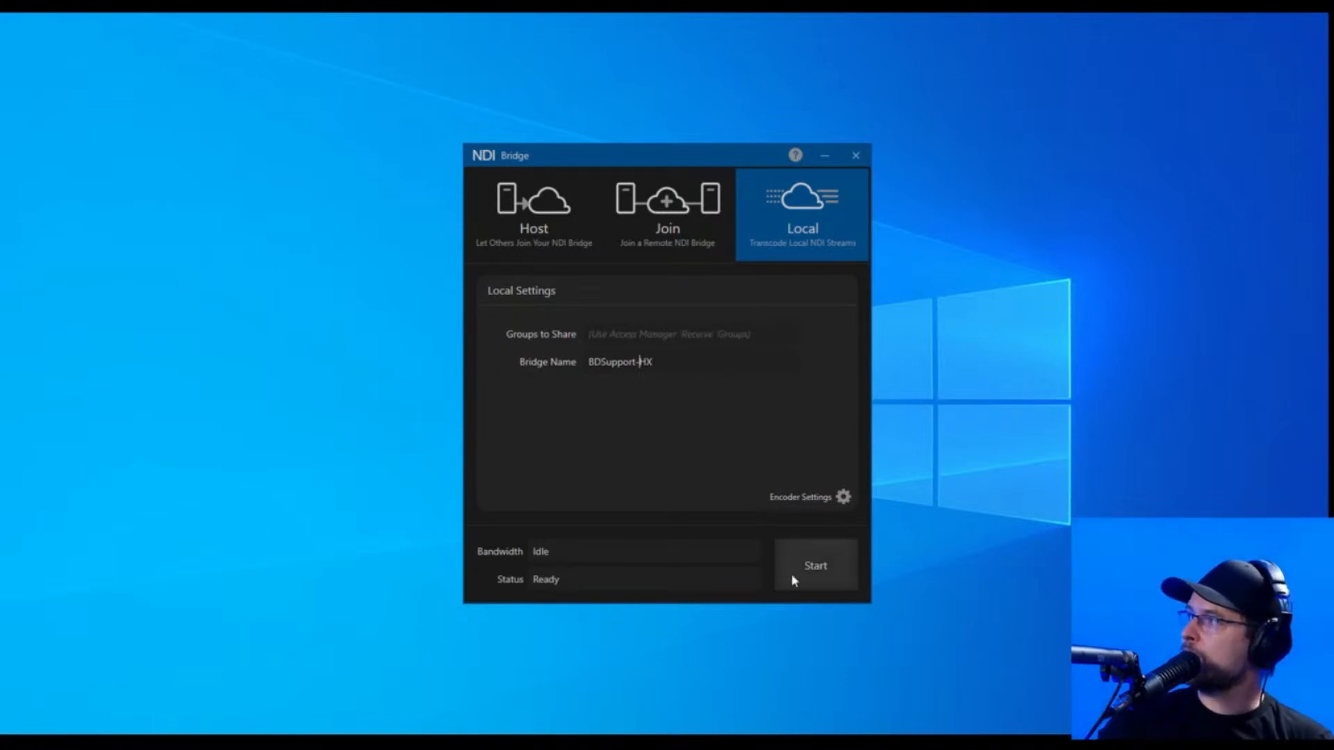
click(843, 496)
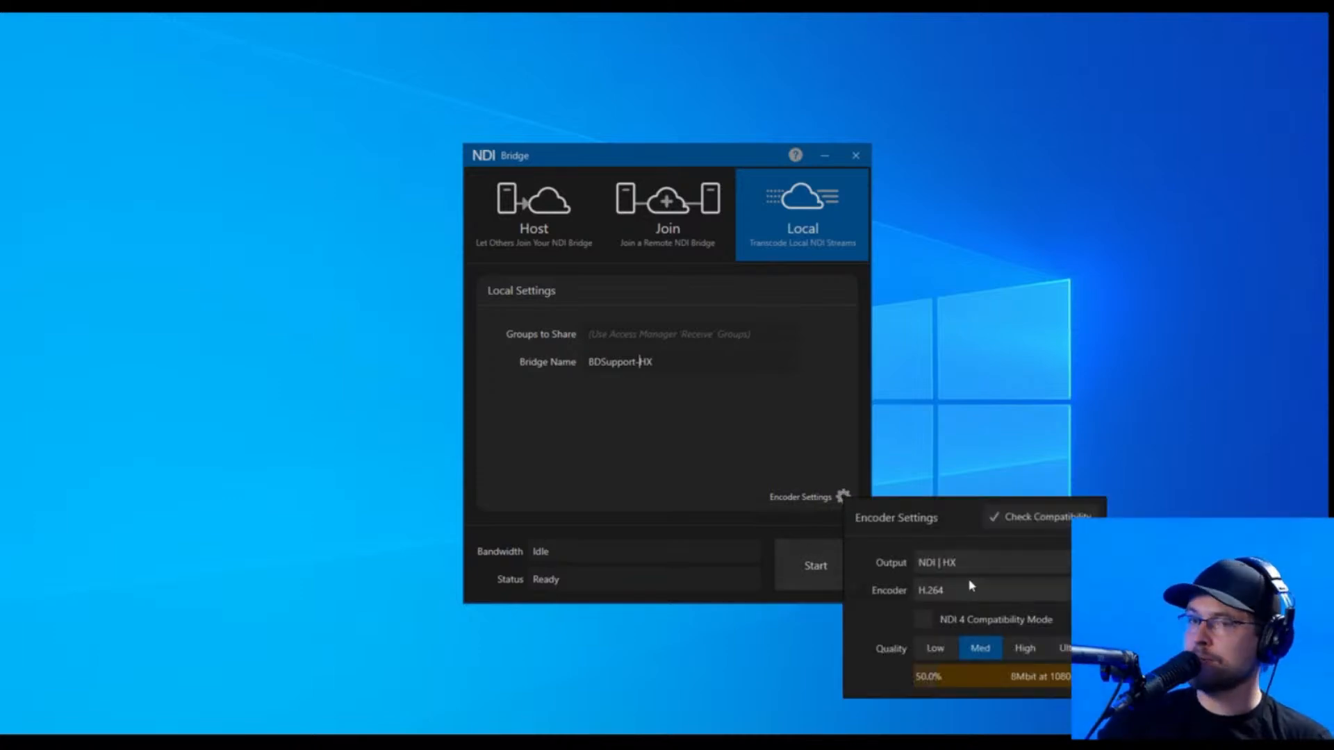
click(1004, 561)
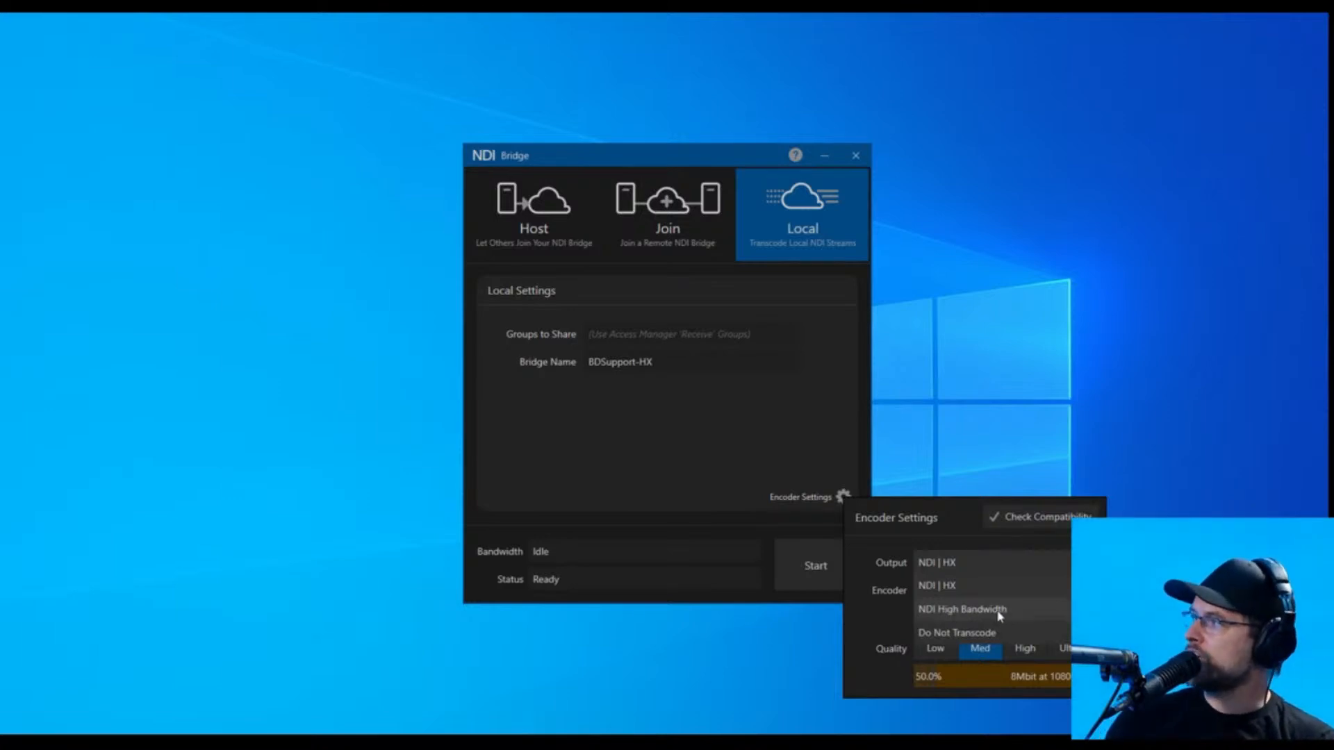
click(996, 631)
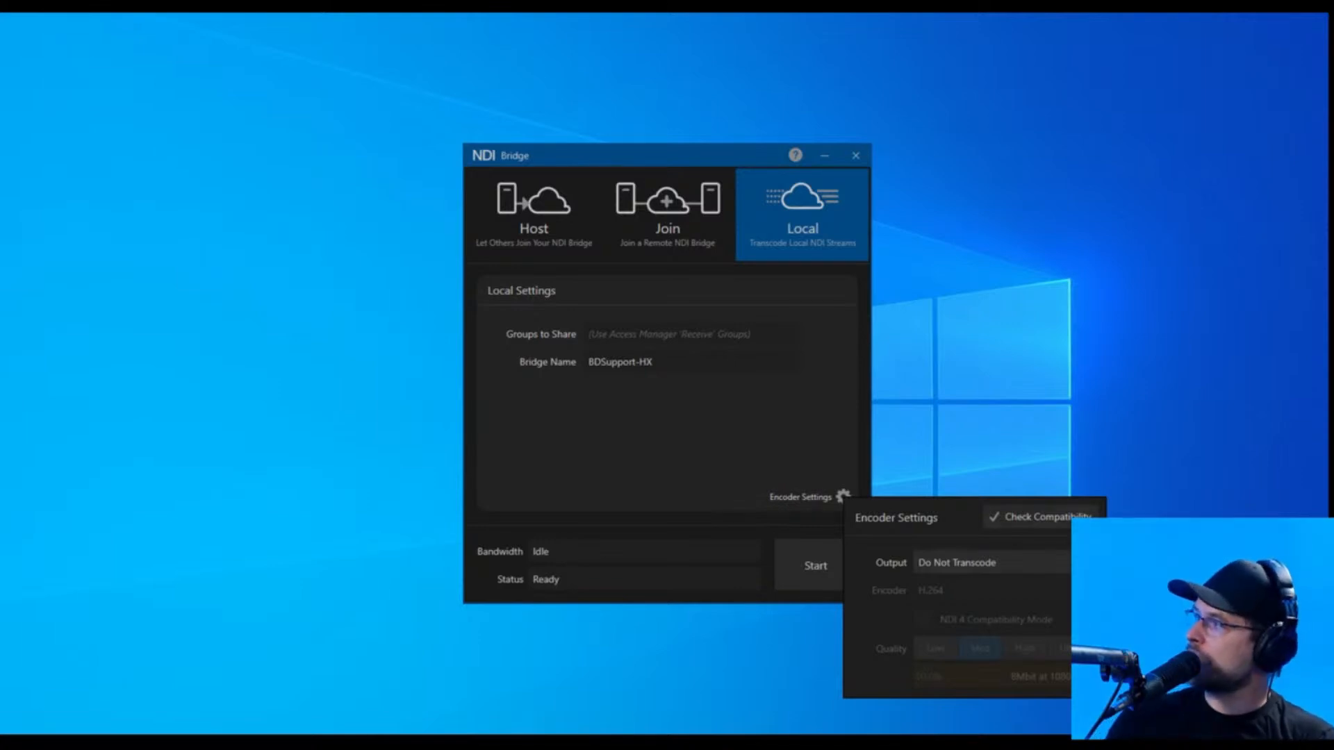
click(1032, 566)
click(998, 587)
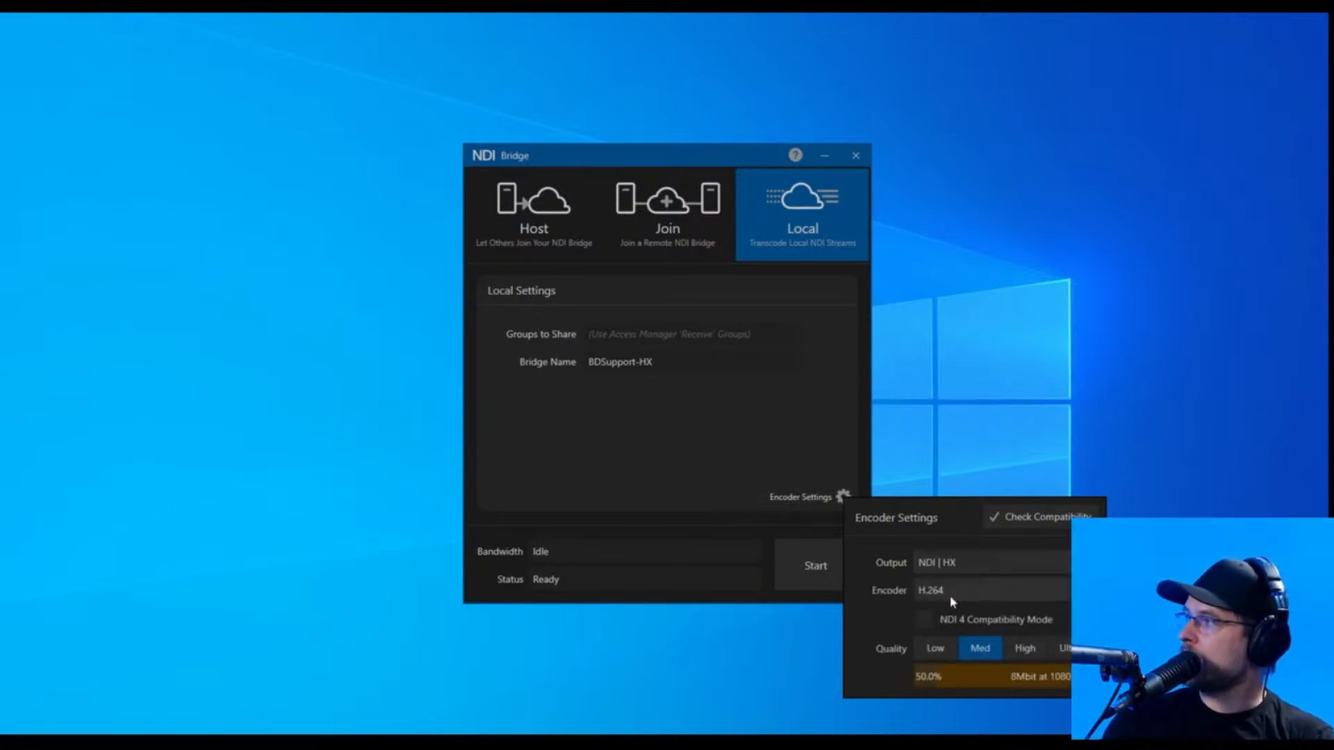
Review the encoder choices while keeping H.264, and switch NDI 4 Compatibility Mode on and off again.
click(951, 590)
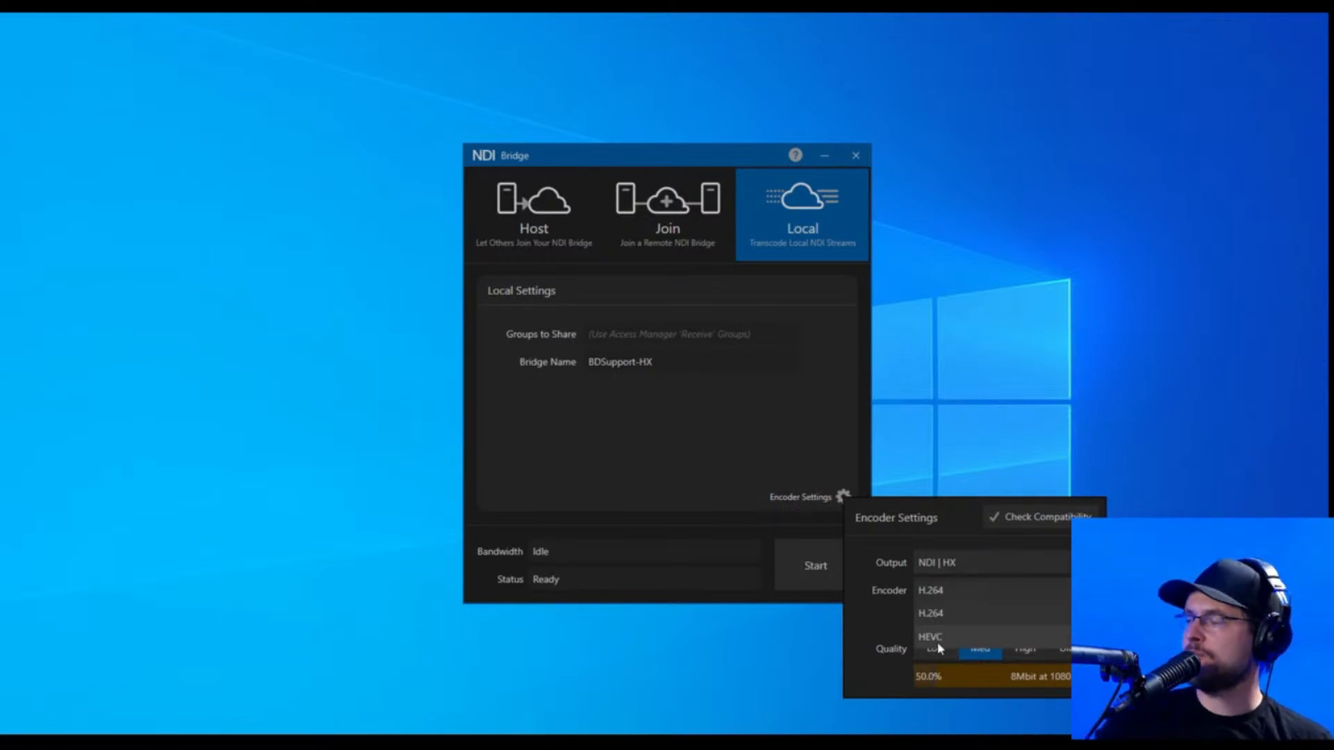
click(943, 614)
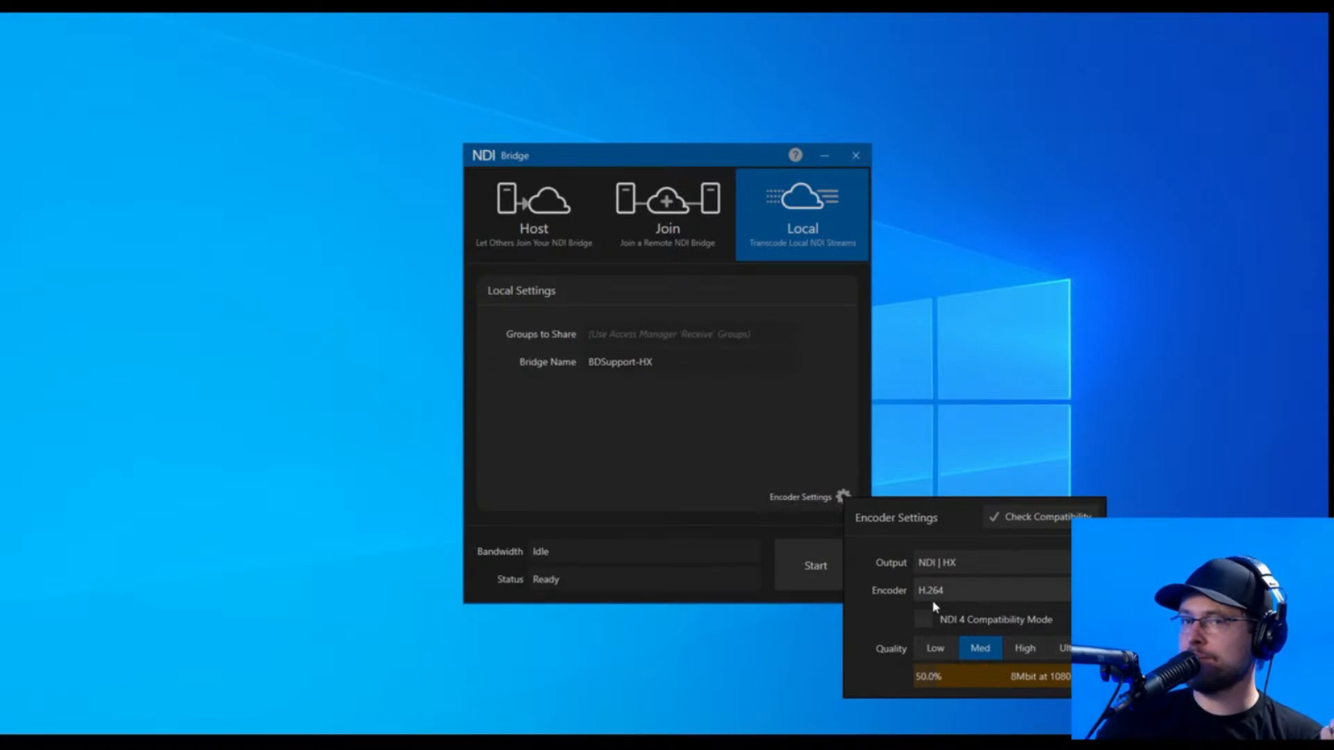
click(961, 618)
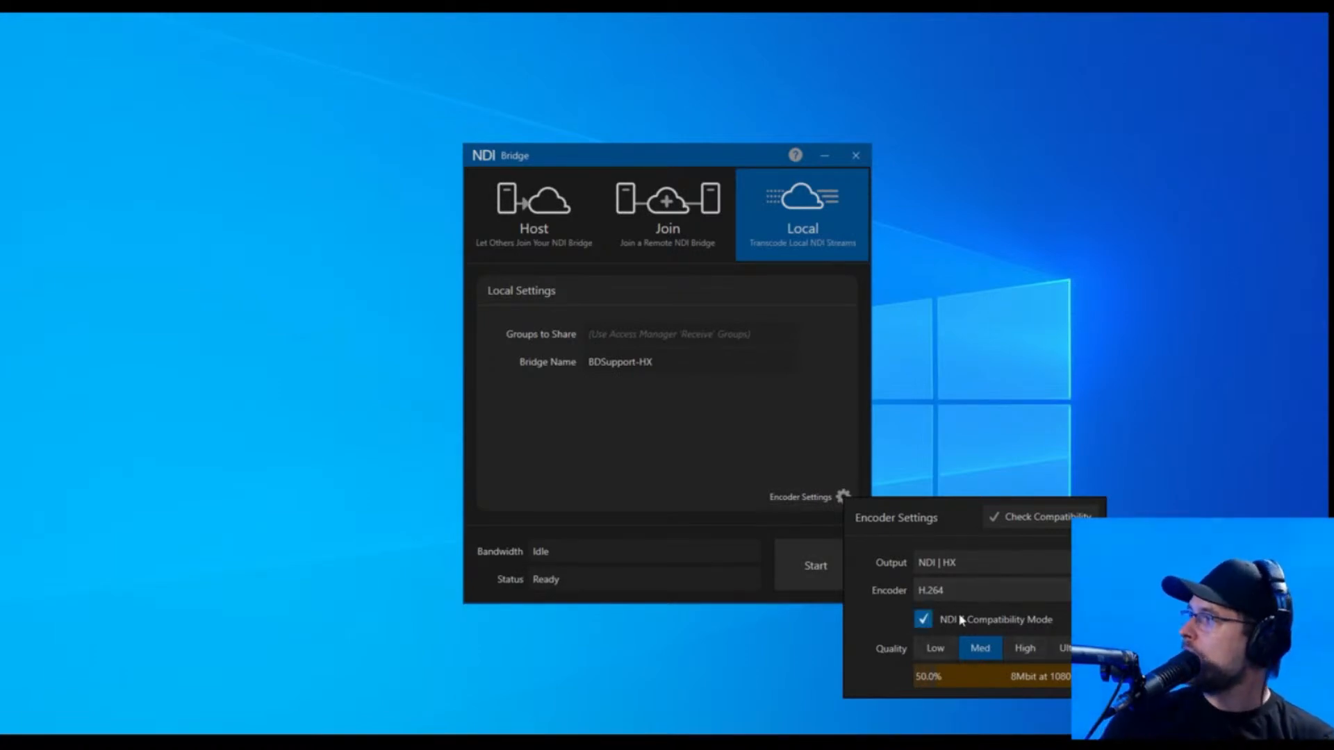
click(1016, 627)
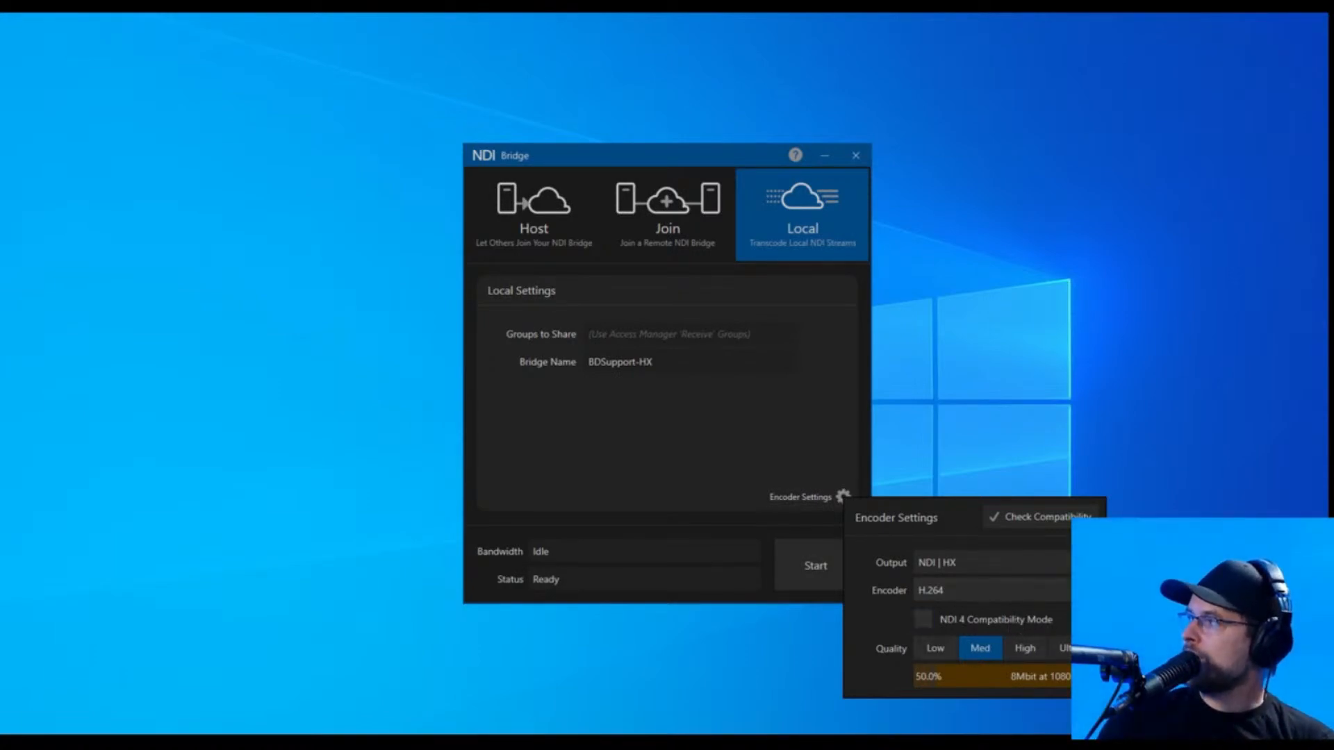
click(963, 625)
click(959, 625)
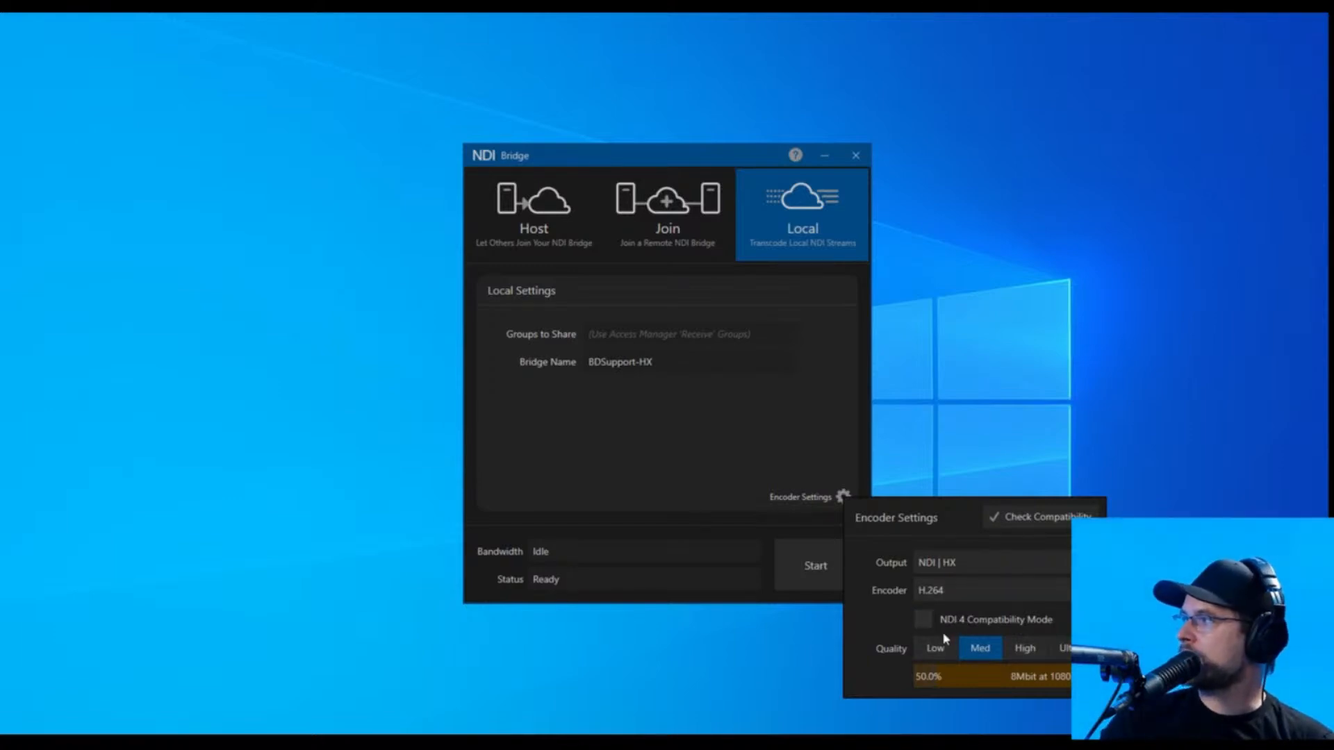
Compare the encoder quality presets by switching between Low, Med, High and the highest preset at 150%.
click(936, 649)
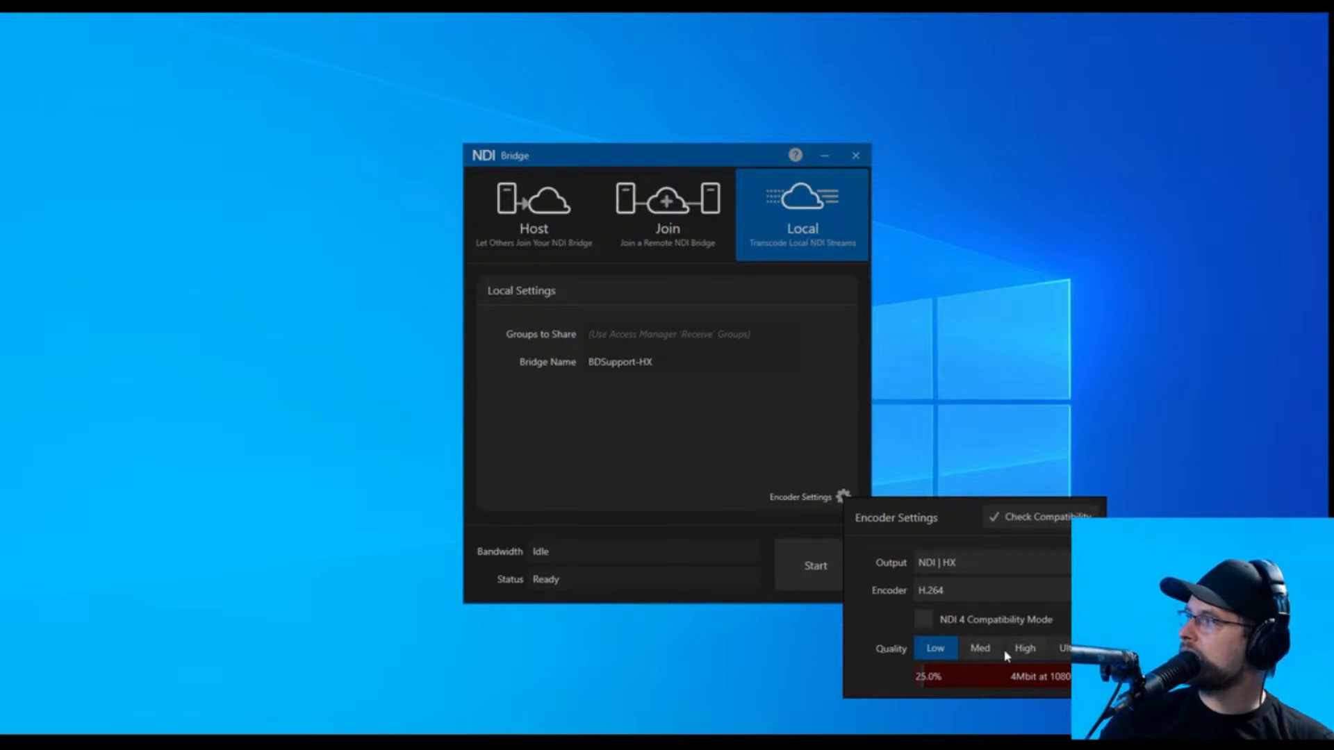
click(1026, 649)
click(1063, 649)
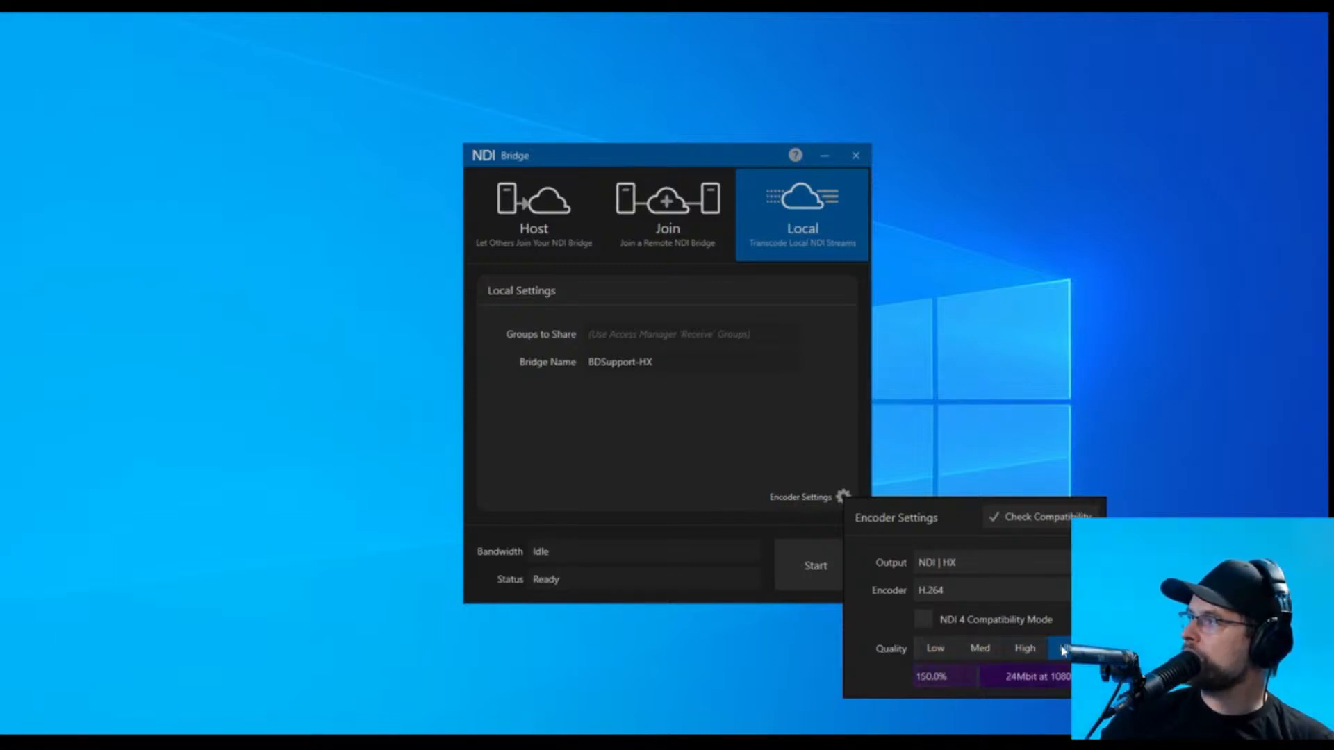
click(940, 653)
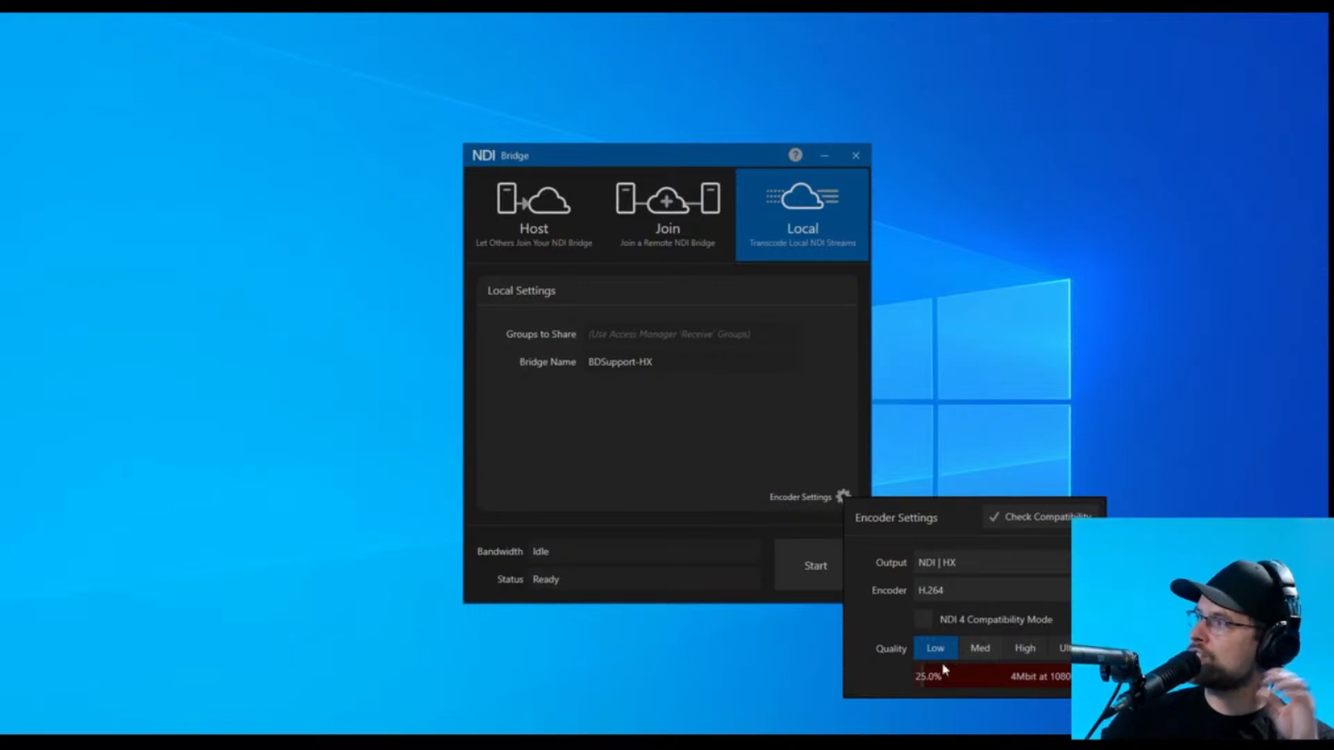
click(979, 653)
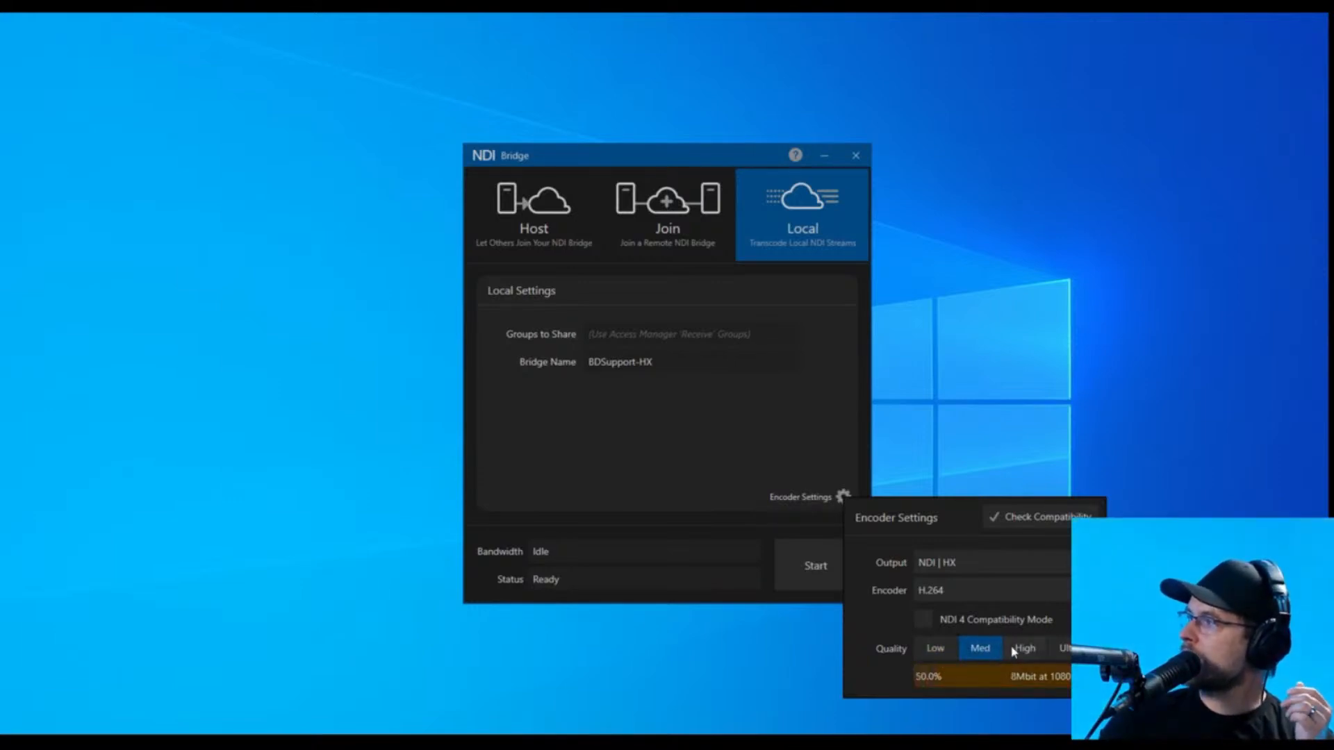
click(1022, 651)
click(1070, 649)
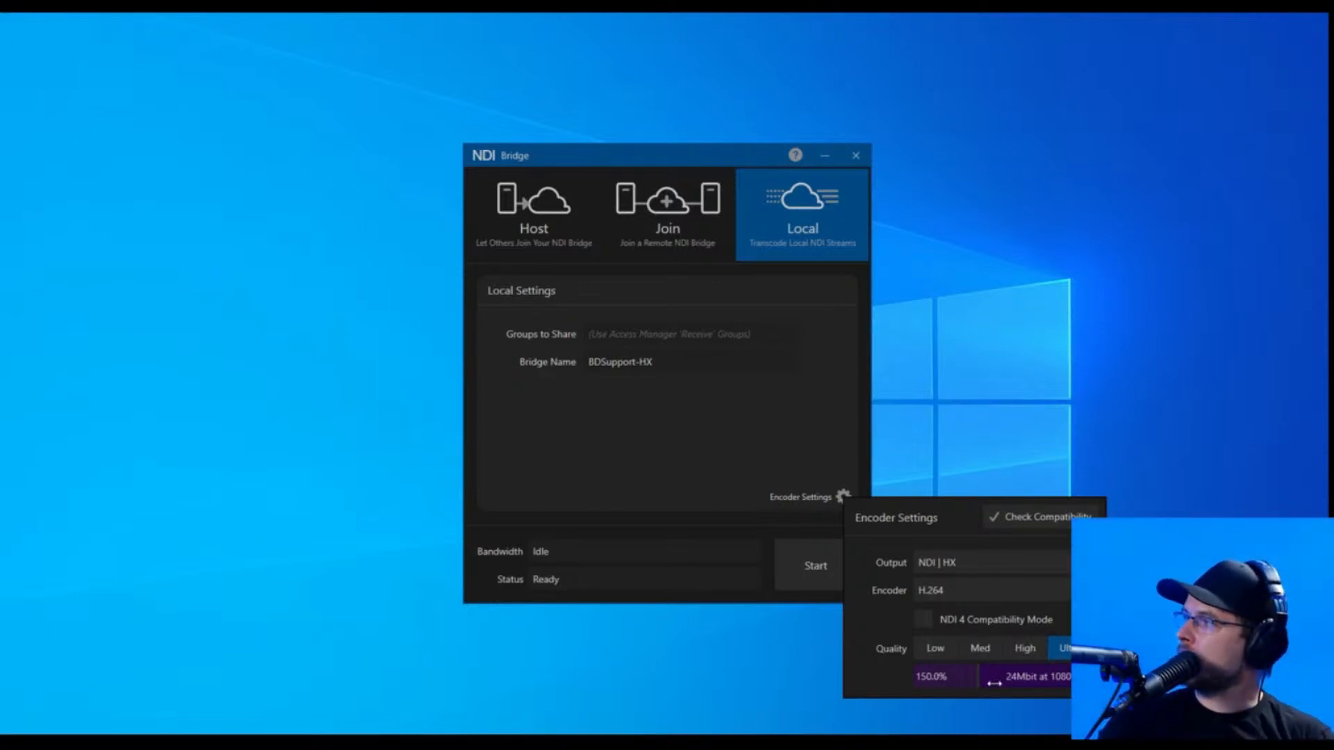
Try a custom encoder quality of 113.6%, set the quality to Low, and close the encoder settings.
drag(1033, 681, 1004, 677)
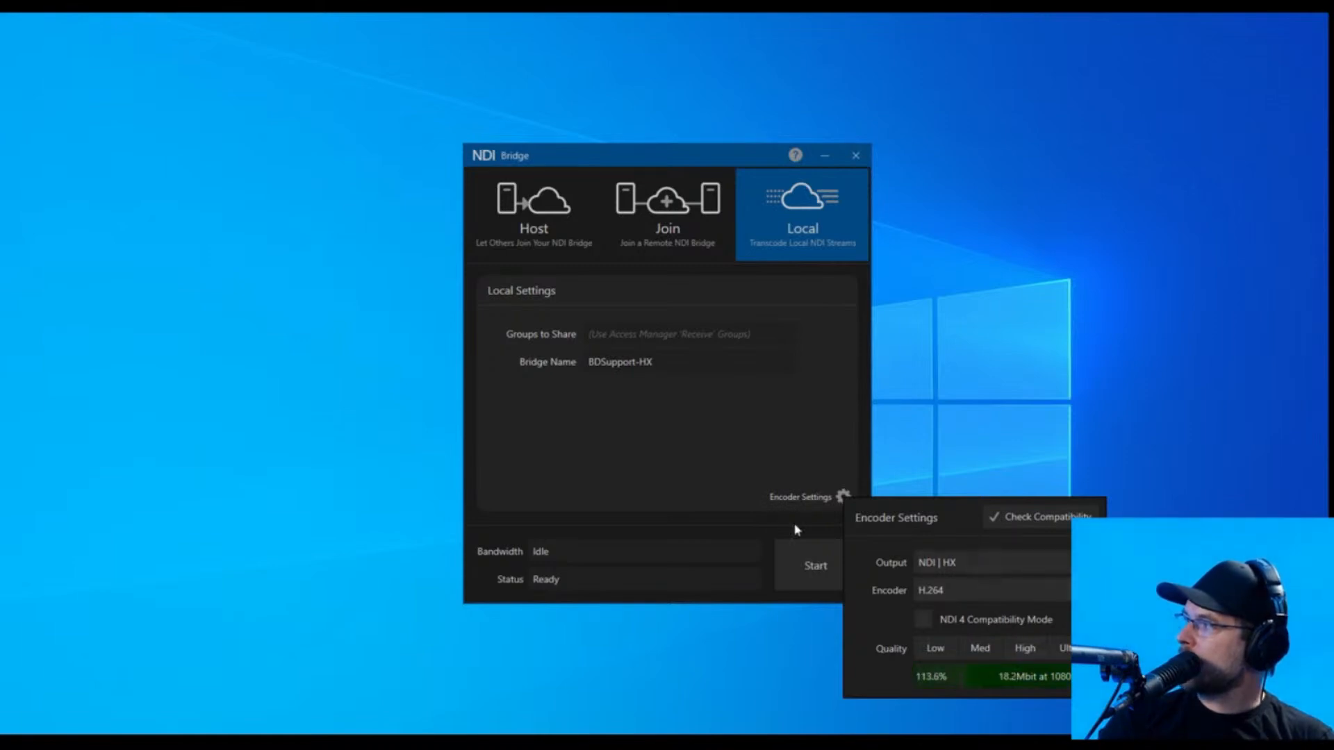
click(935, 651)
click(763, 449)
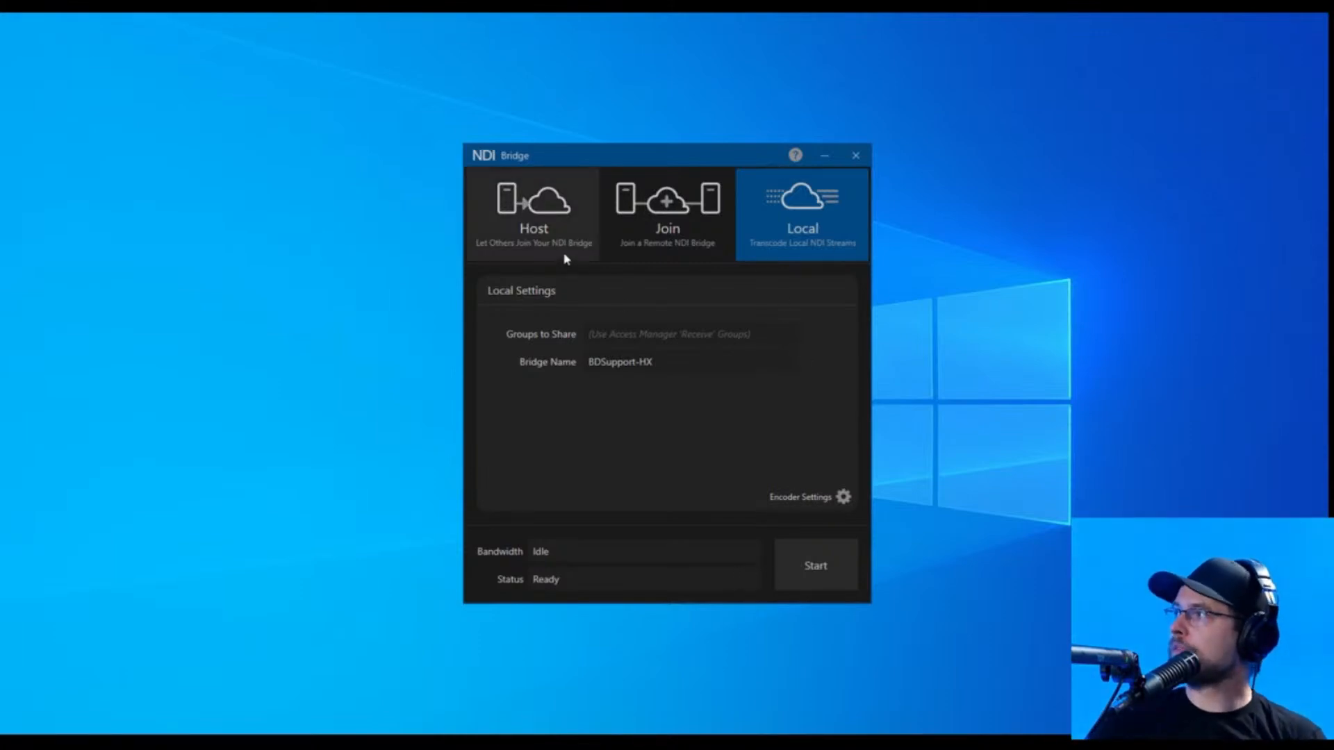
Show the bridge's Host settings and switch Resolve Public IP and Port off and on again.
click(550, 238)
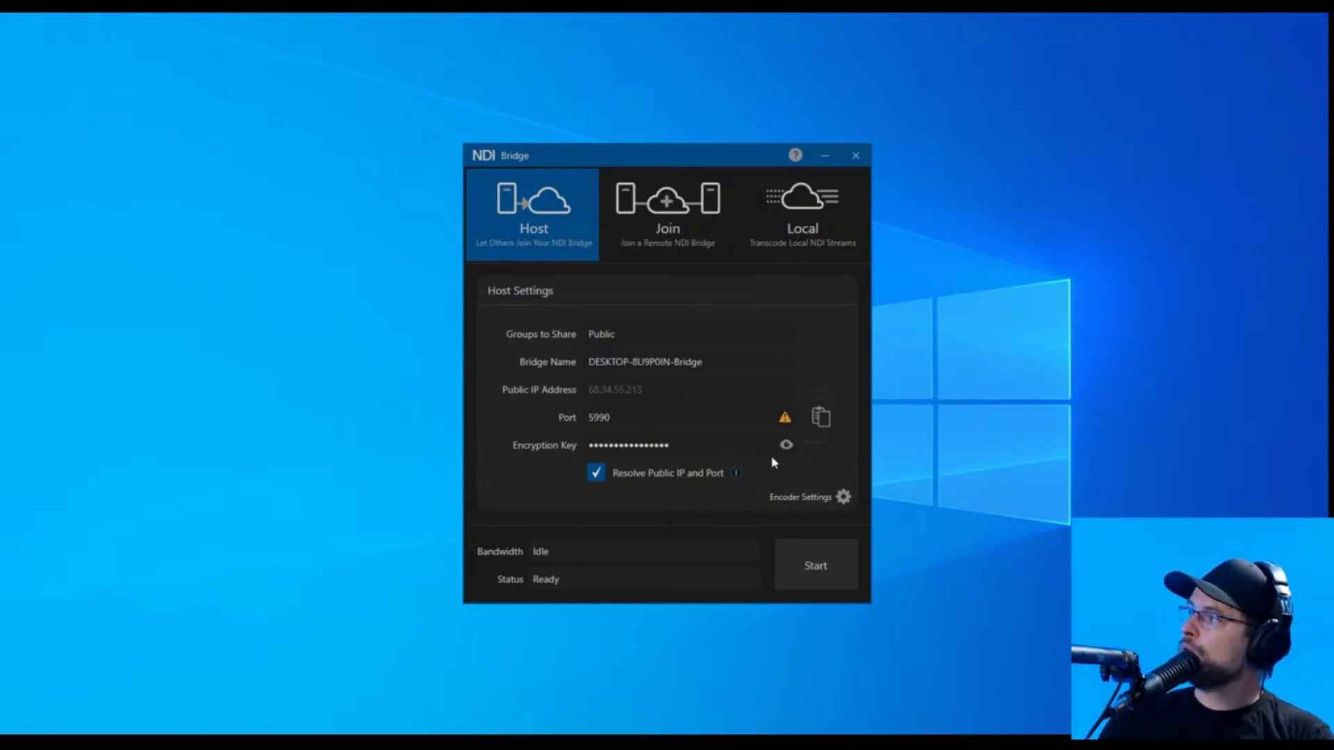
click(673, 451)
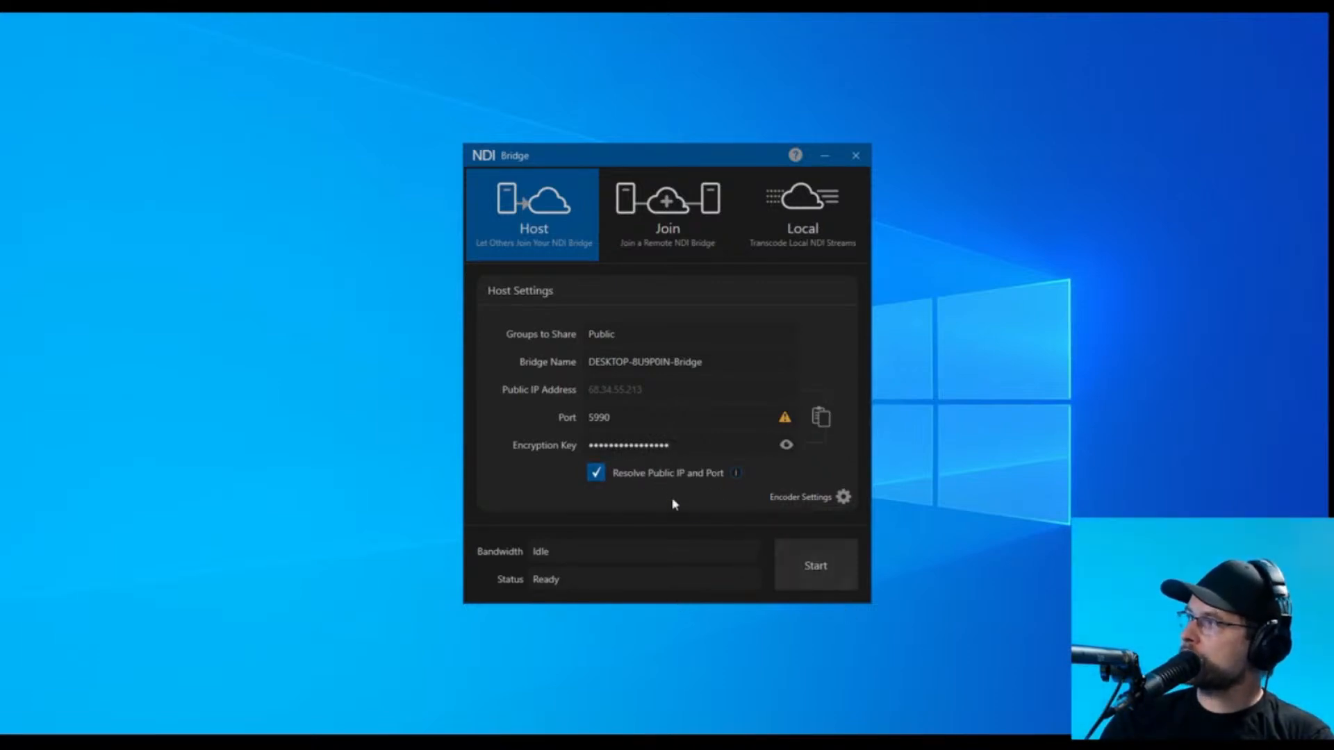
click(596, 473)
double_click(660, 388)
click(596, 473)
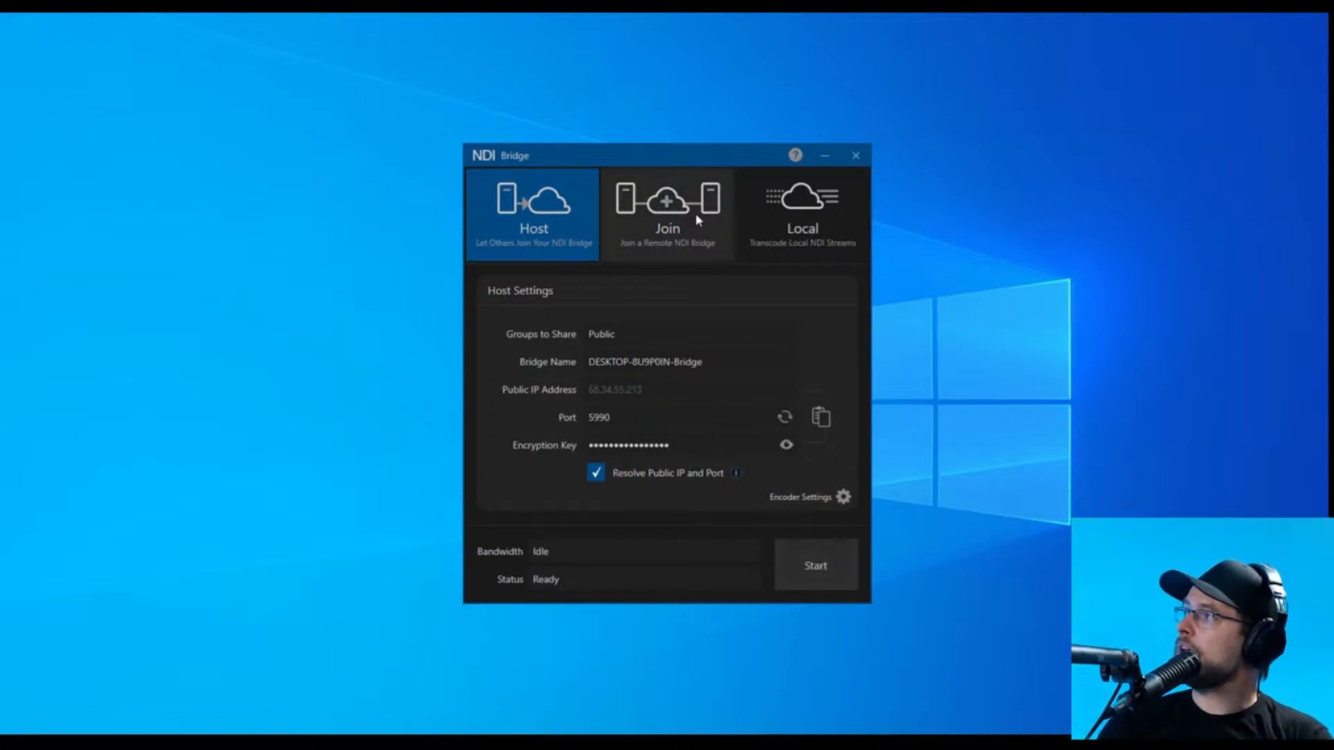
Compare the Join settings' server IP address, server port and encryption key fields with the Host settings, ending on Join.
click(678, 222)
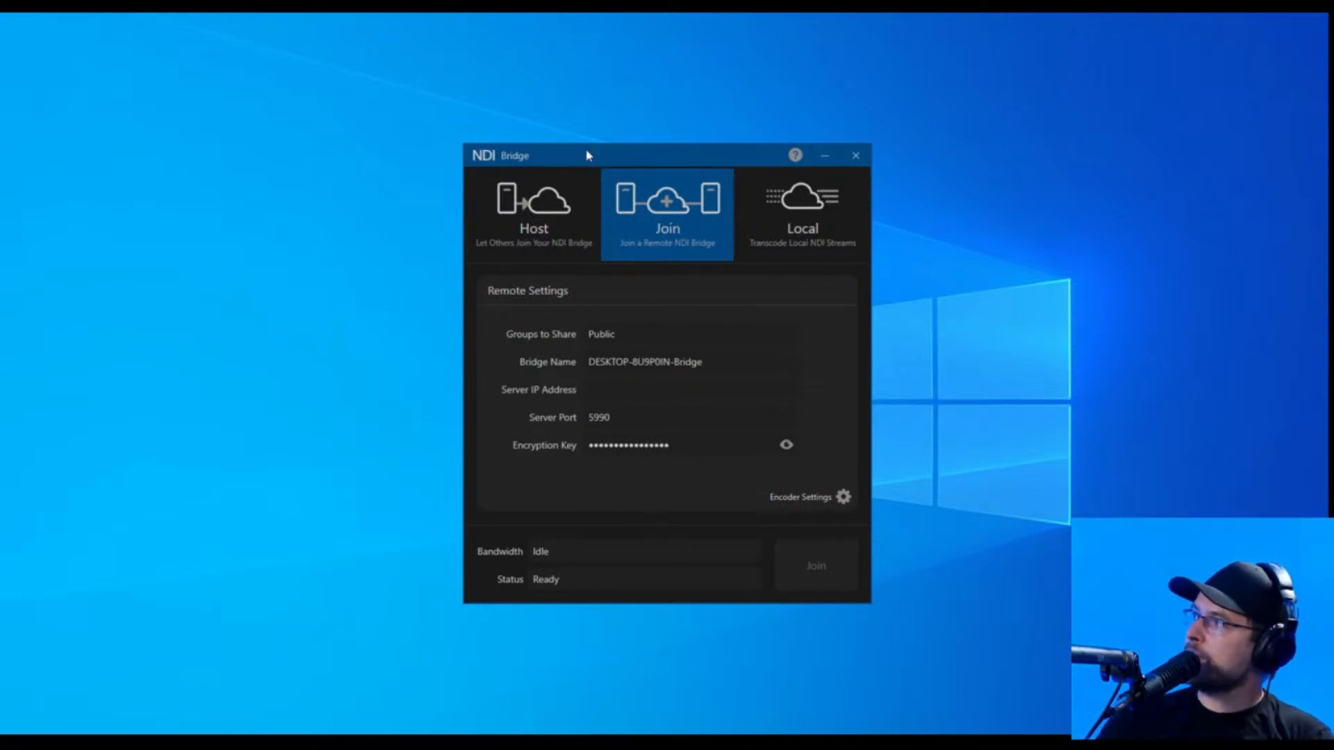
click(570, 208)
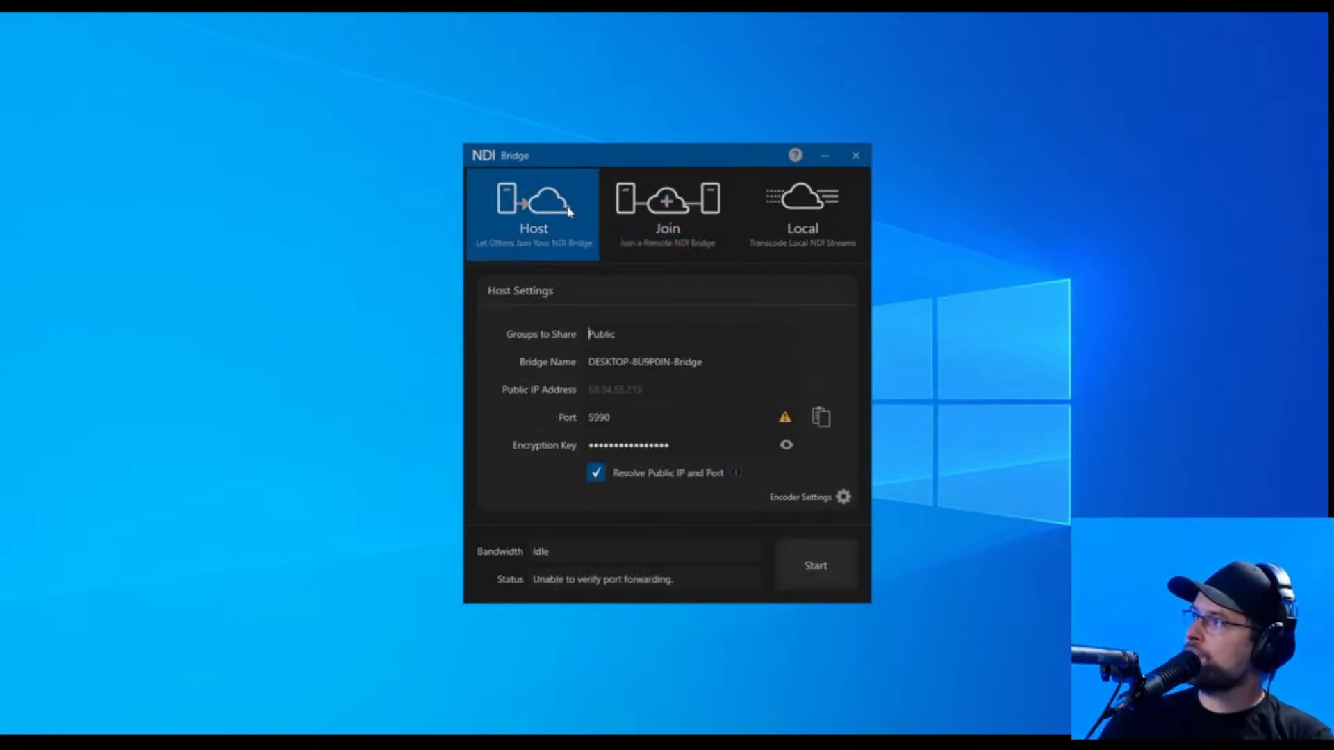
click(691, 239)
click(588, 390)
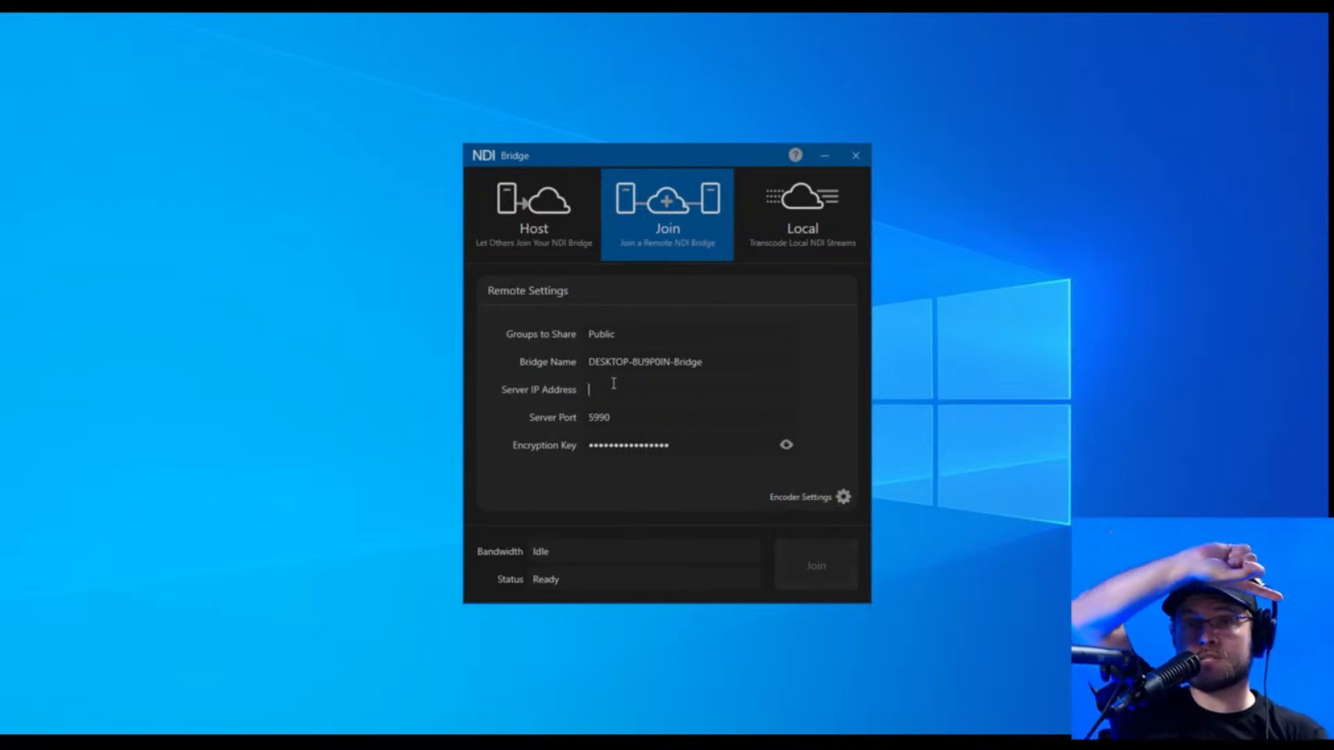
double_click(641, 419)
click(533, 212)
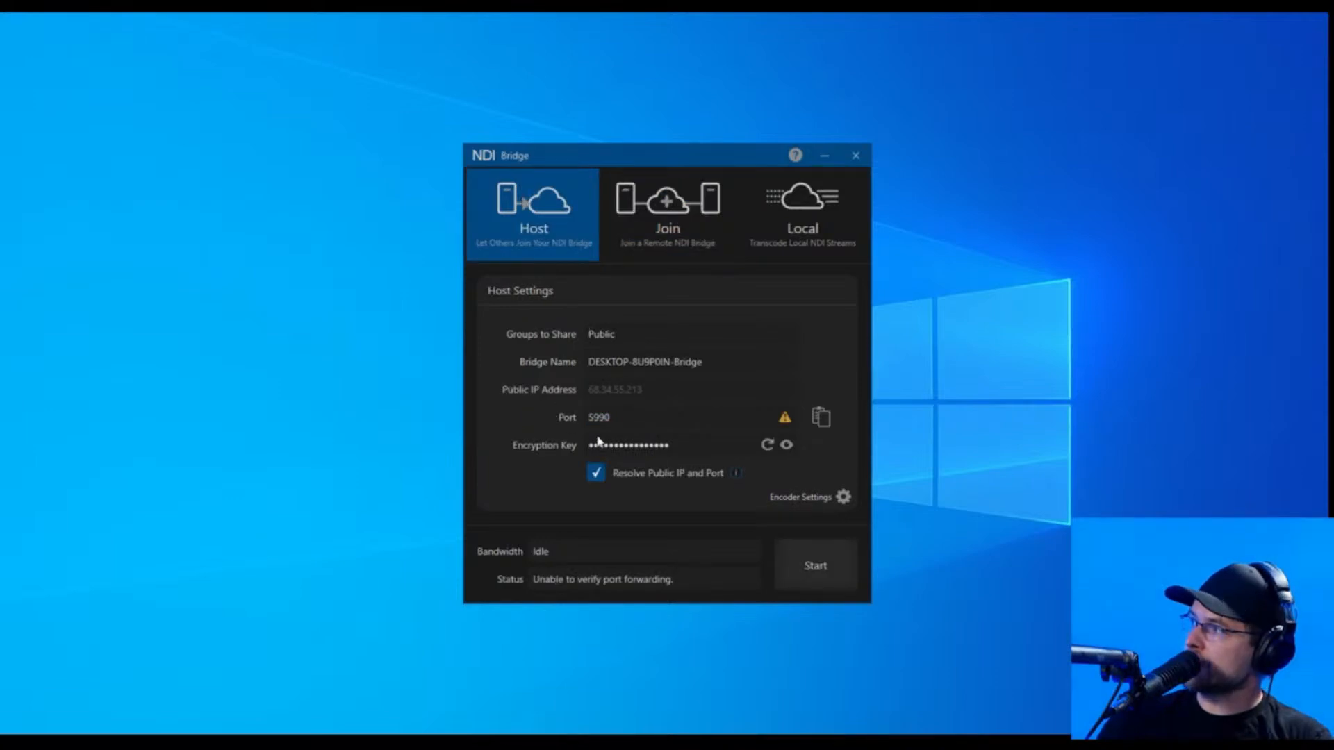
click(636, 233)
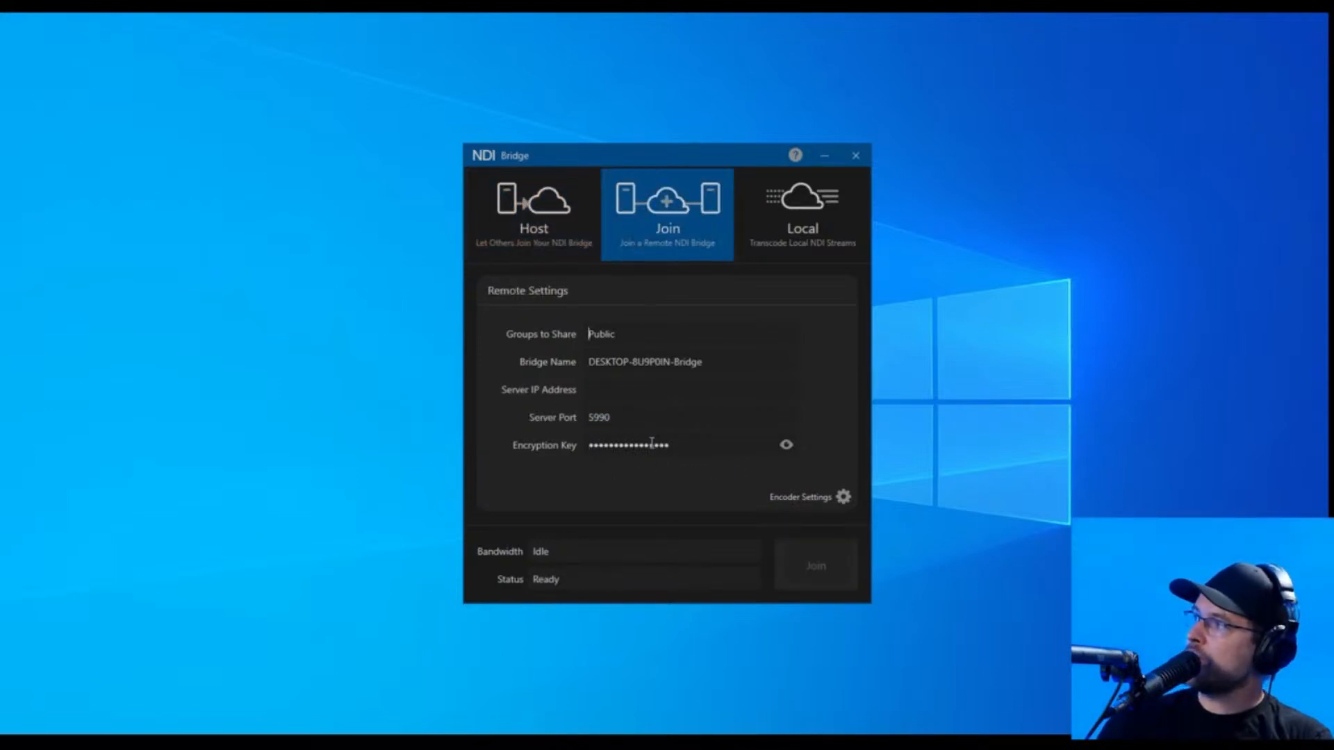
click(565, 236)
click(652, 257)
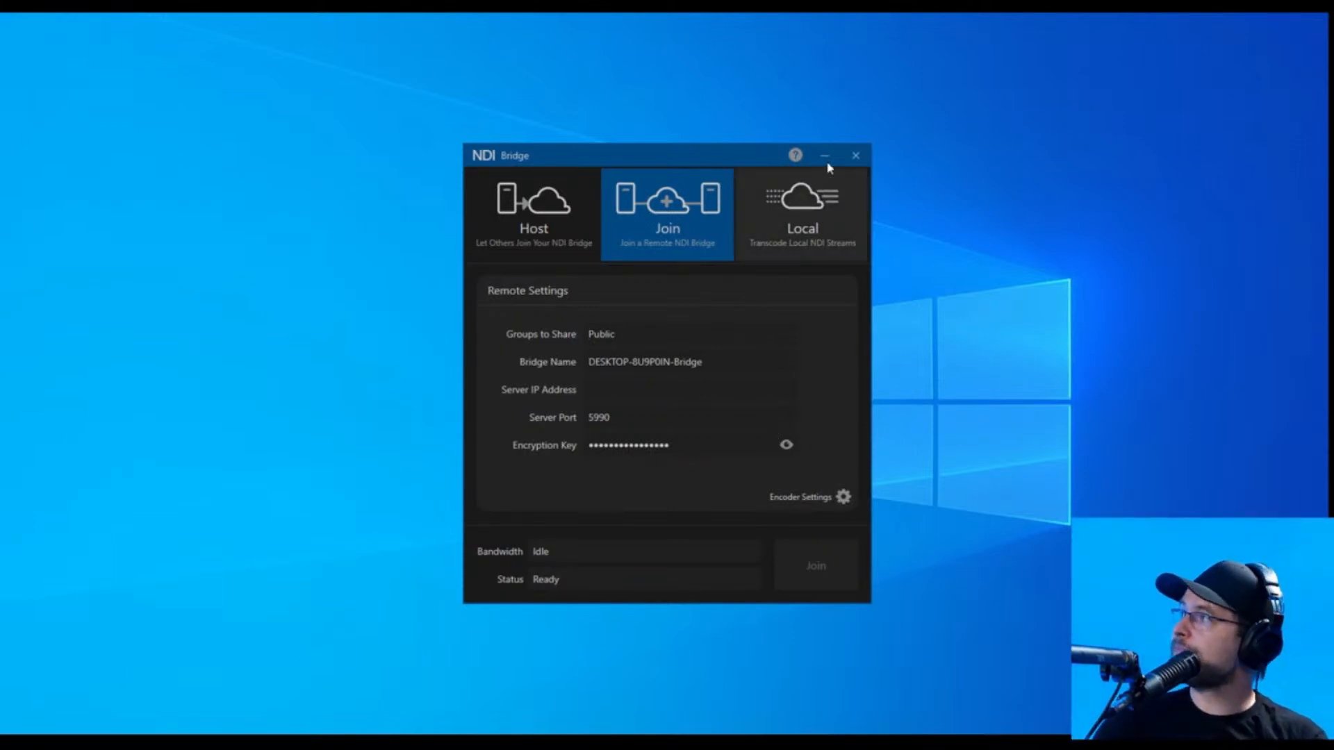
Close NDI Bridge, launch NDI Remote, and move its window aside so the launcher's tools stay in view.
click(853, 159)
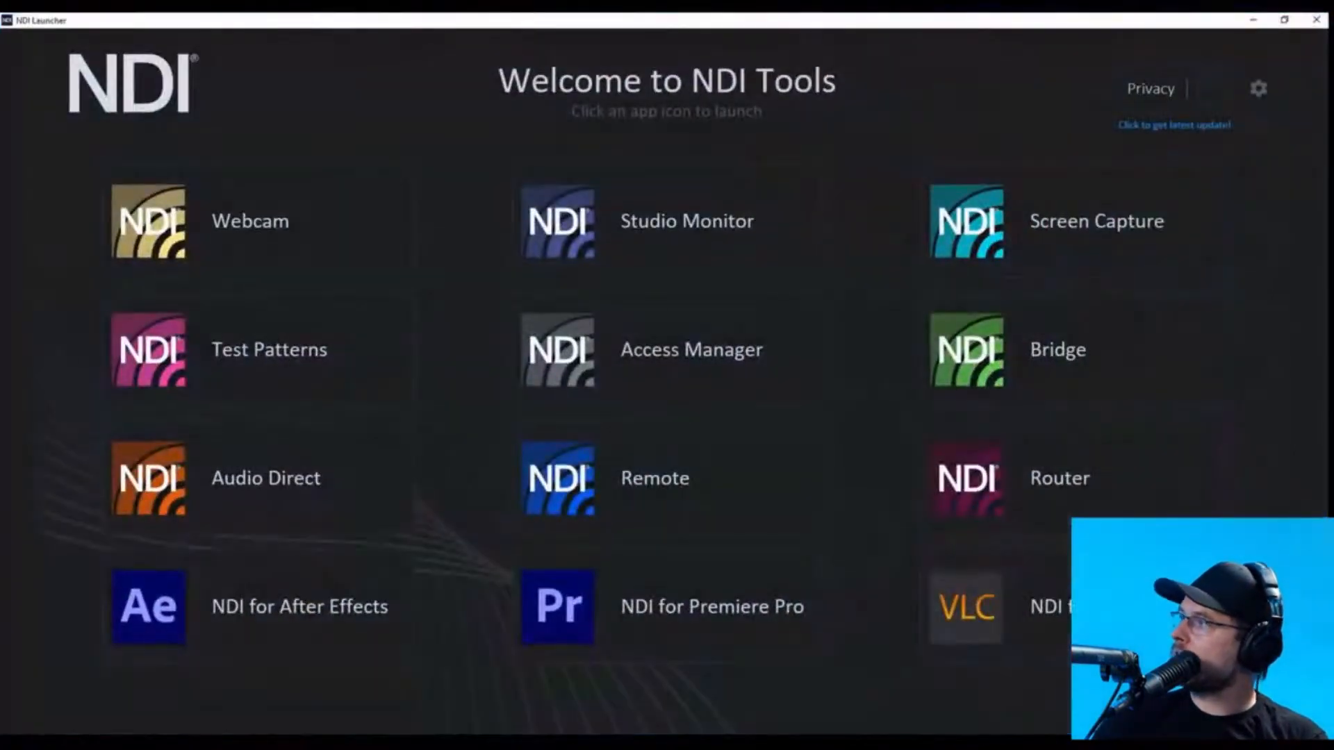
mouse_move(346, 498)
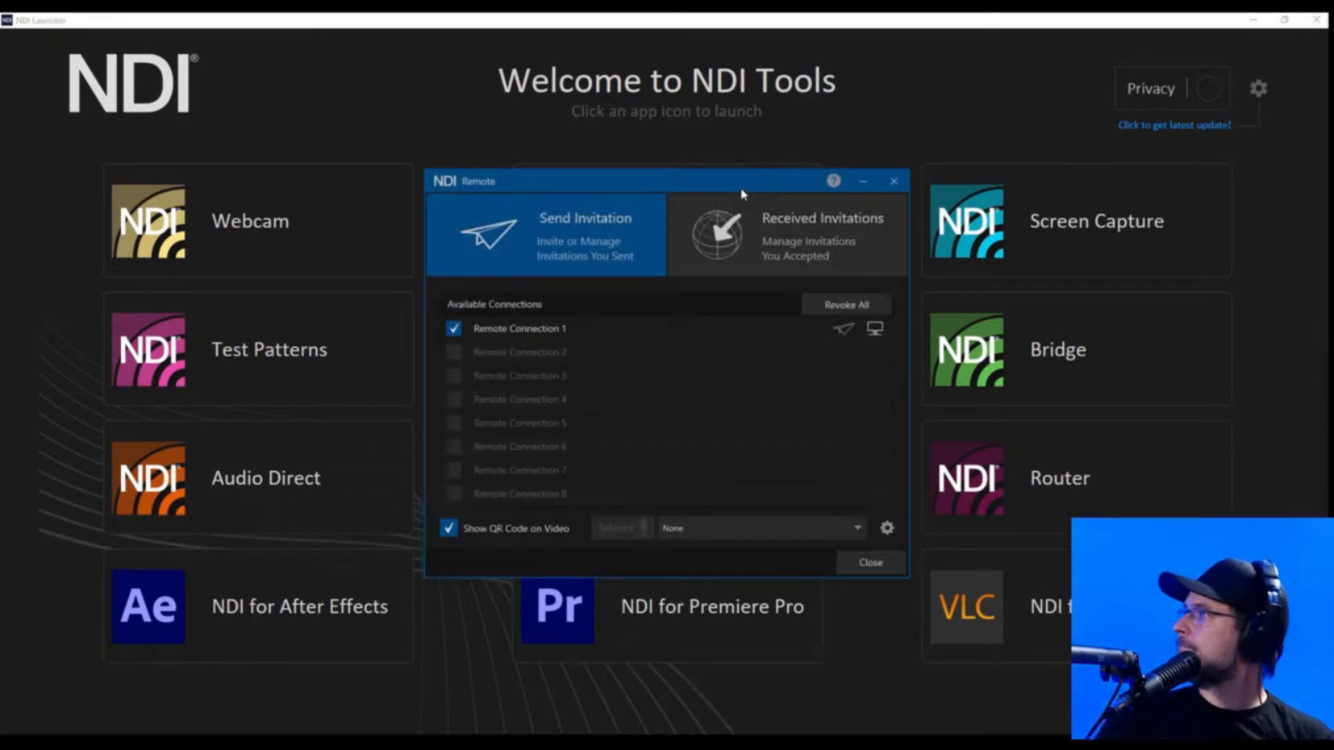
drag(744, 185, 1038, 159)
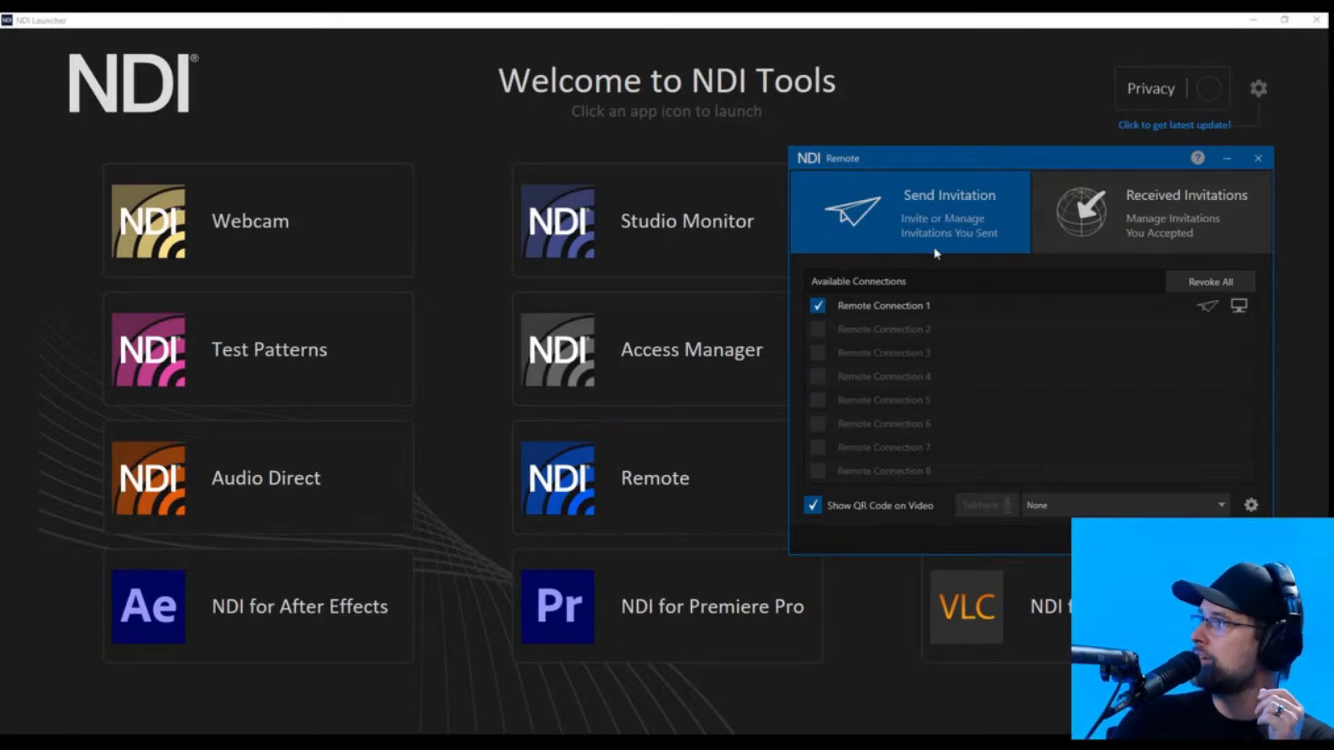
Show NDI Remote's received invitations and set the talkback source to BIRDDOG-ADADD (HDMI).
click(1105, 224)
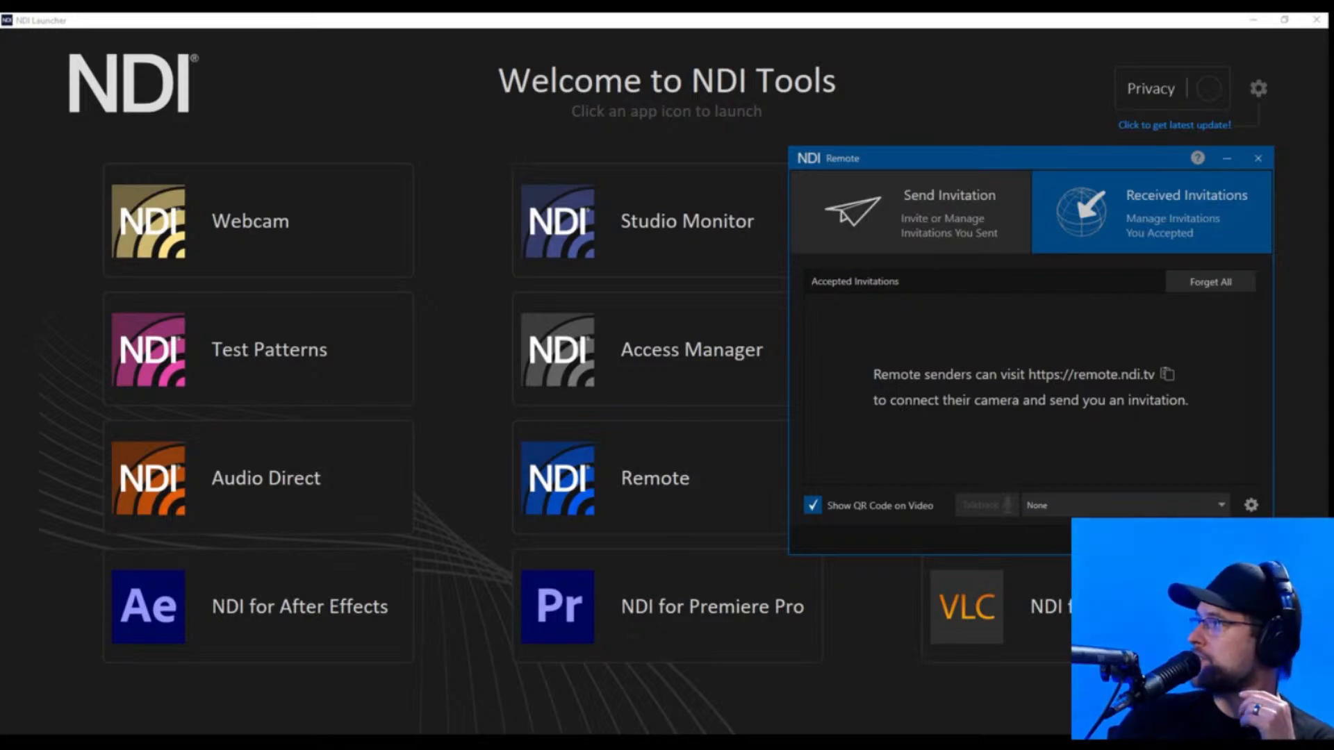
click(1067, 503)
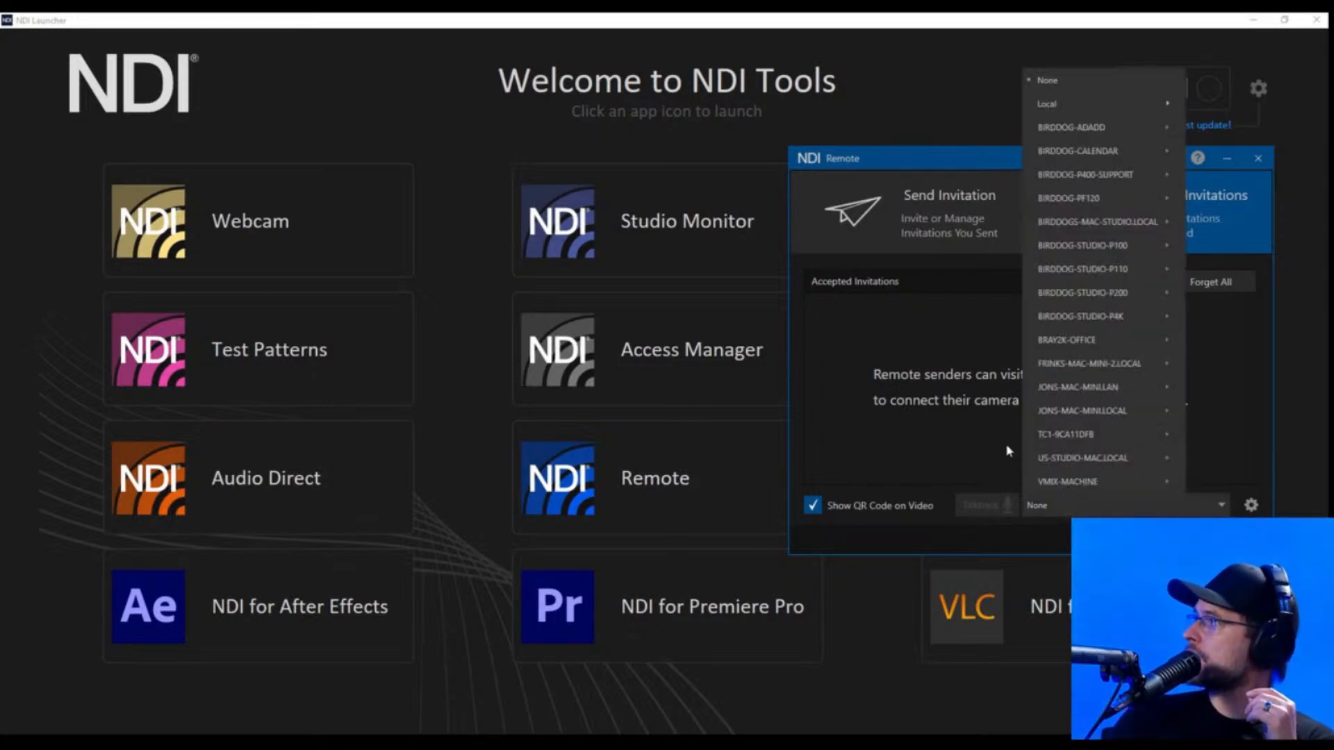
click(849, 368)
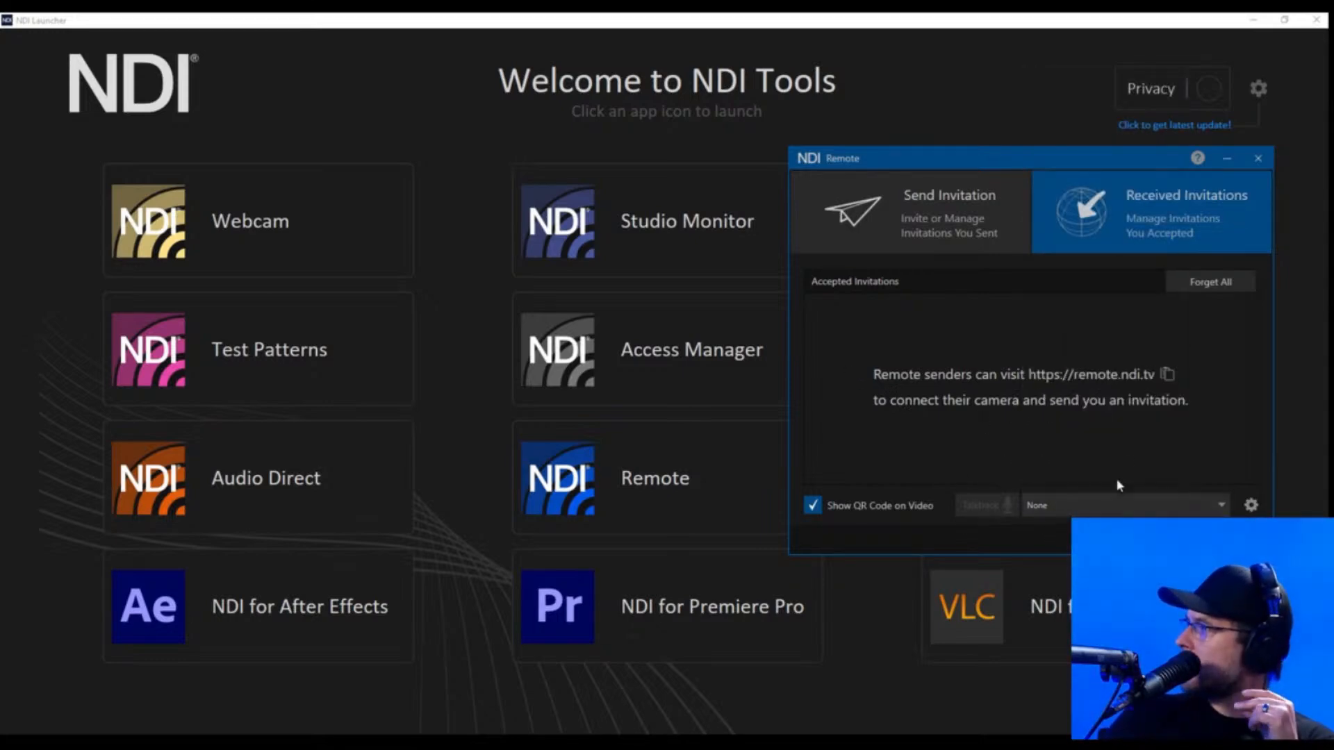
click(1088, 508)
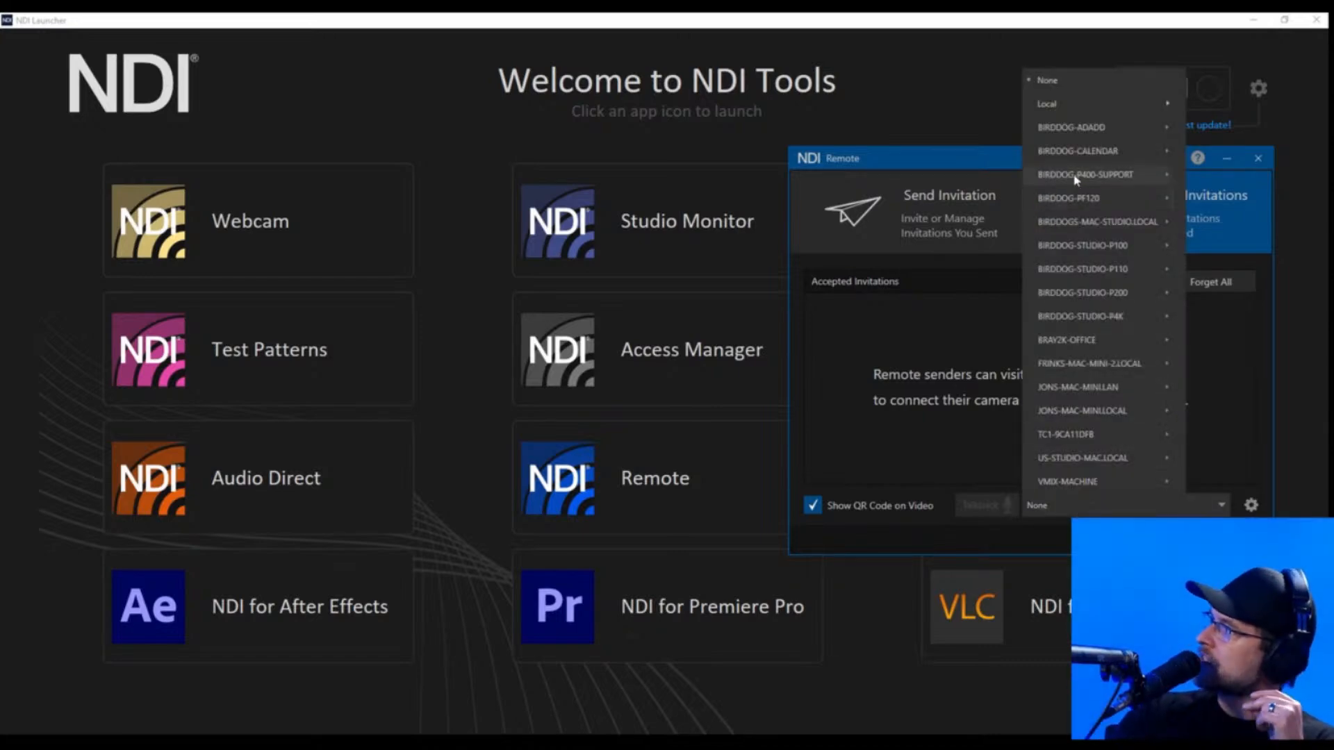
mouse_move(1114, 125)
click(1197, 153)
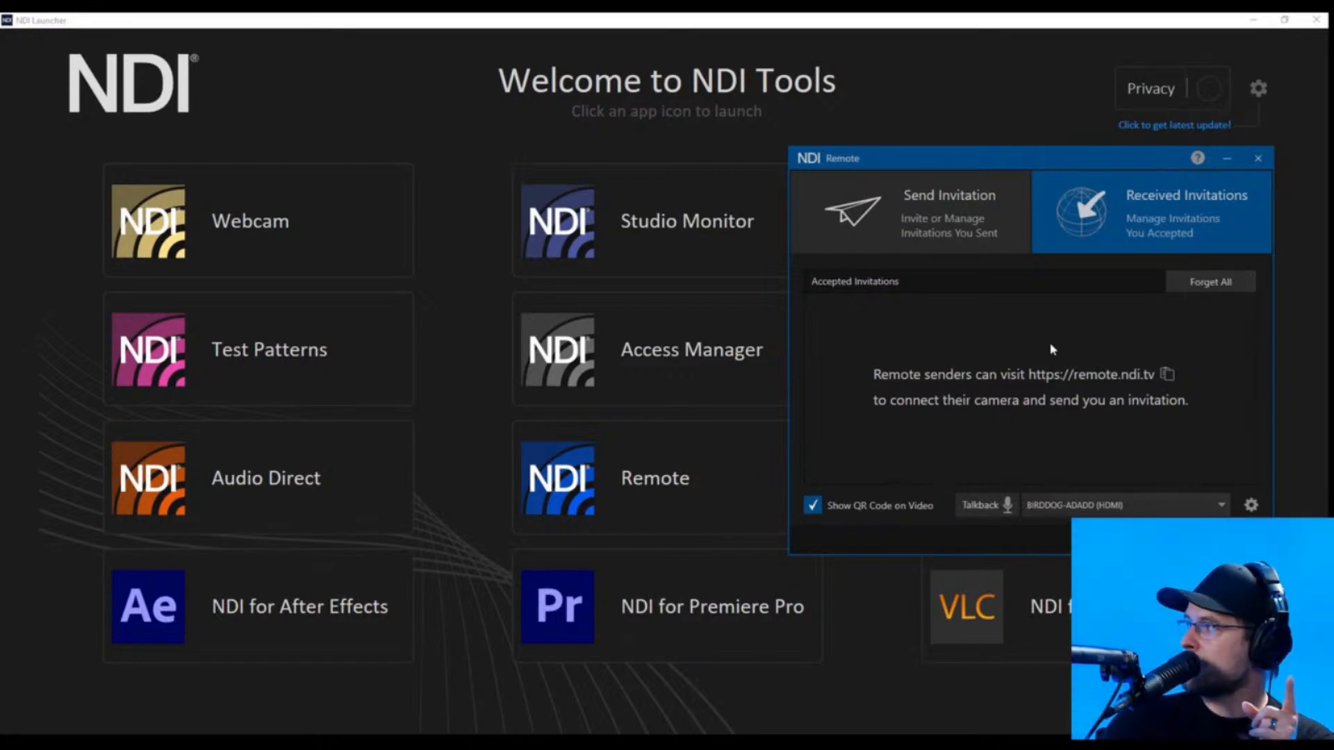
Try the name editing of Remote Connection 1 among the invitations to send, and close NDI Remote.
click(957, 246)
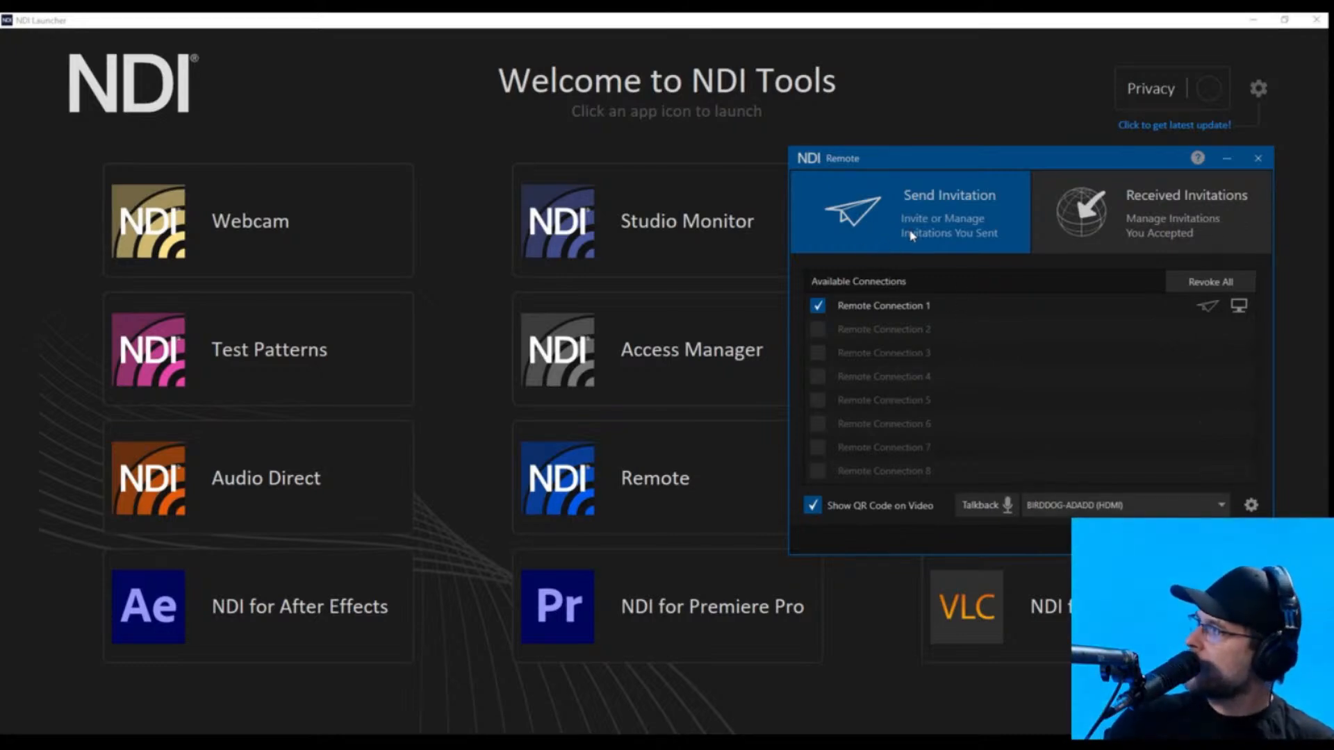
double_click(851, 307)
click(965, 308)
key(Return)
click(1134, 213)
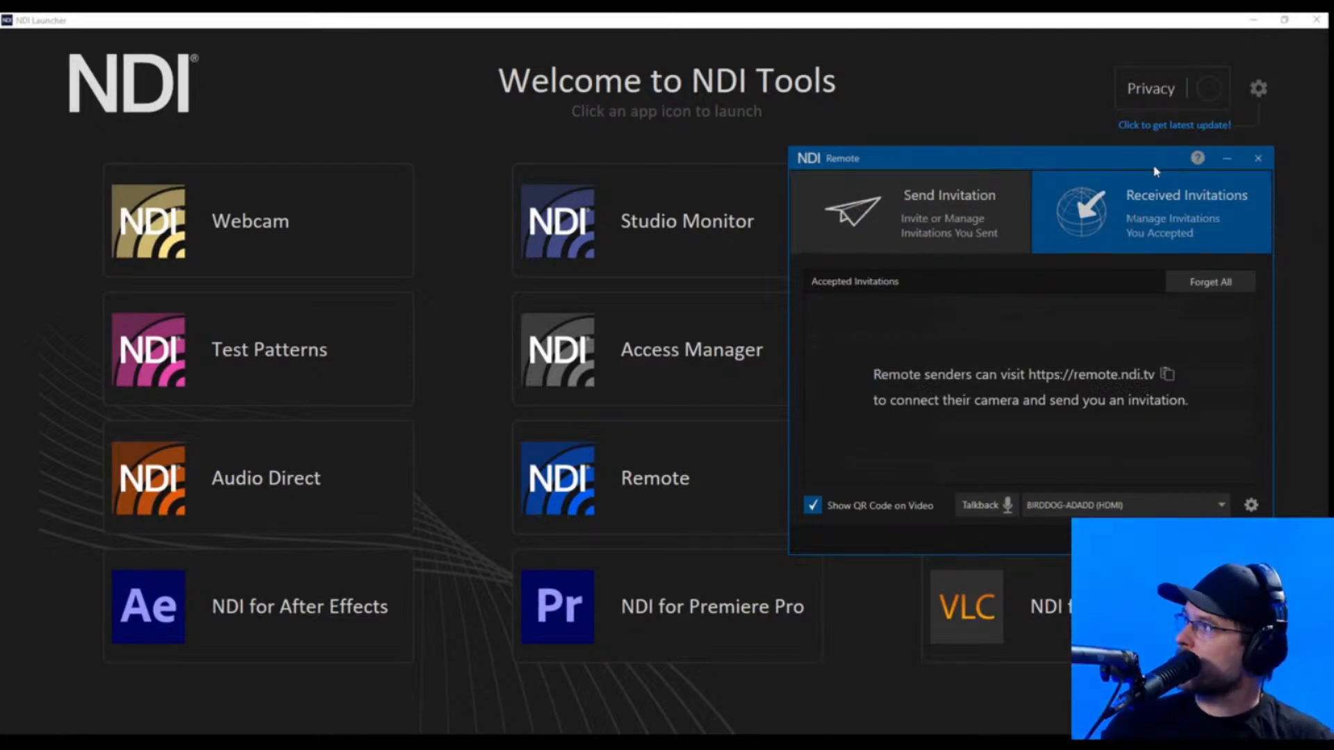
click(1258, 159)
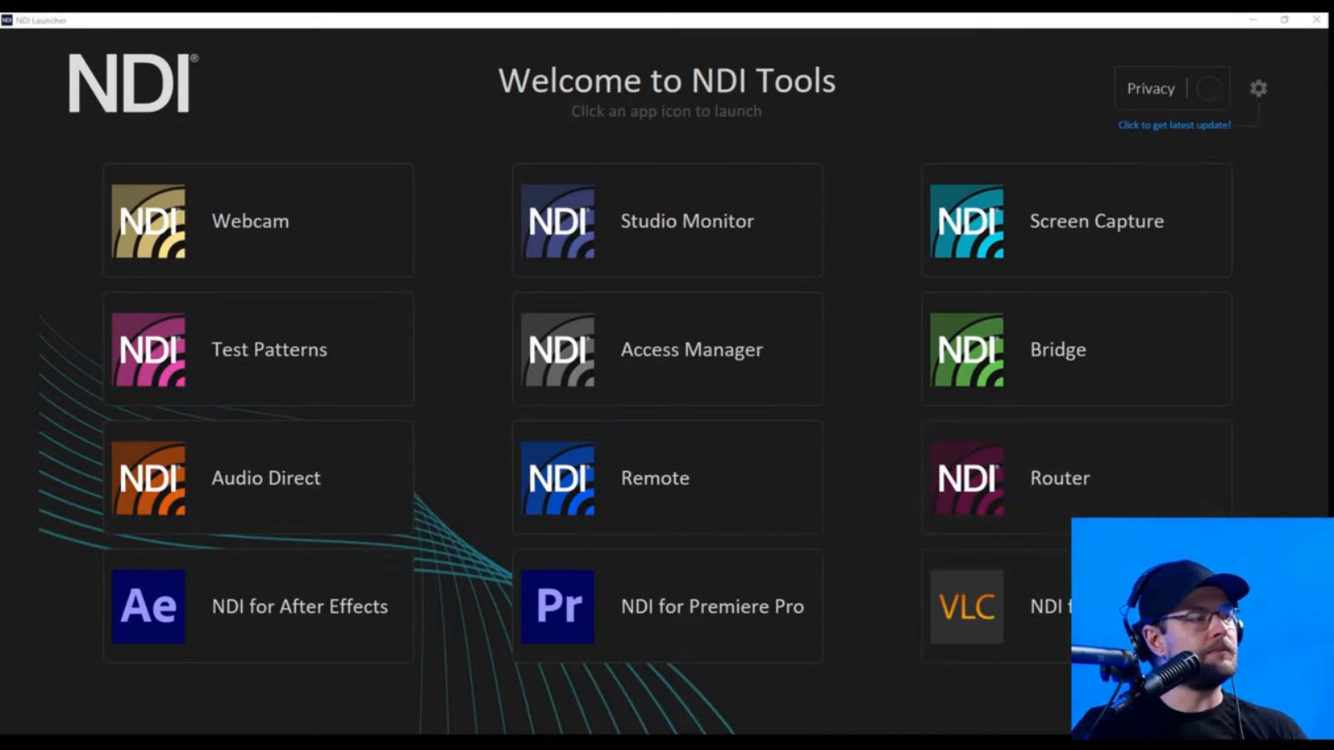
Show VMIX-MACHINE's Router Dest 1 in Studio Monitor and arrange the monitor and NDI Router windows so both are visible.
drag(1035, 499, 448, 295)
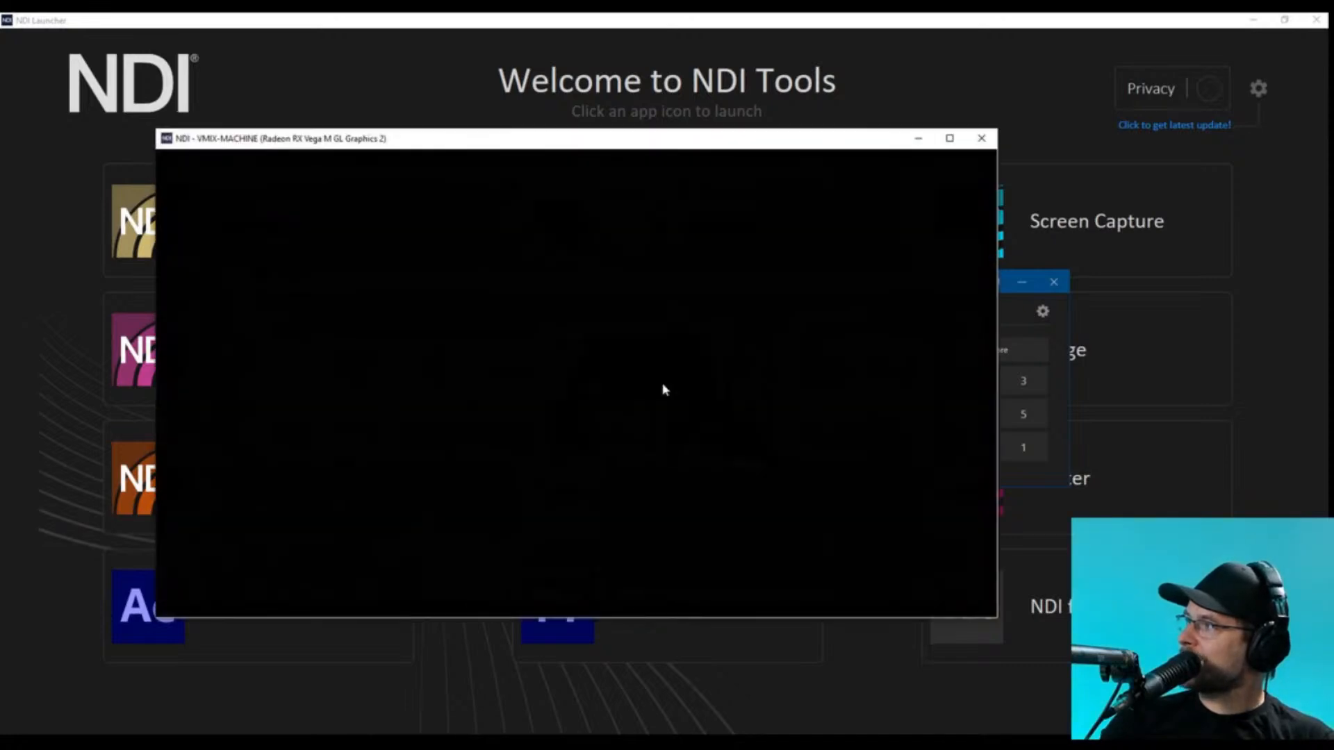
right_click(496, 191)
mouse_move(657, 433)
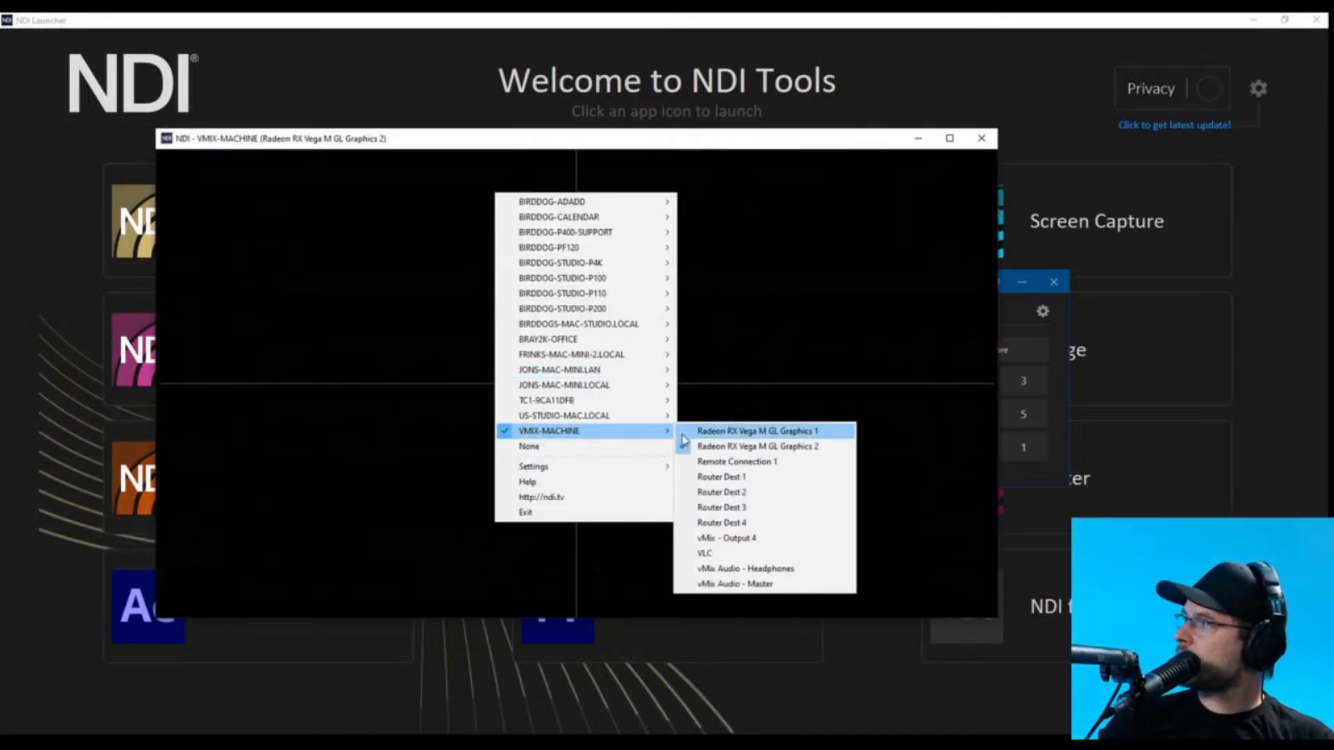
click(742, 478)
drag(636, 145, 979, 50)
drag(461, 290, 234, 518)
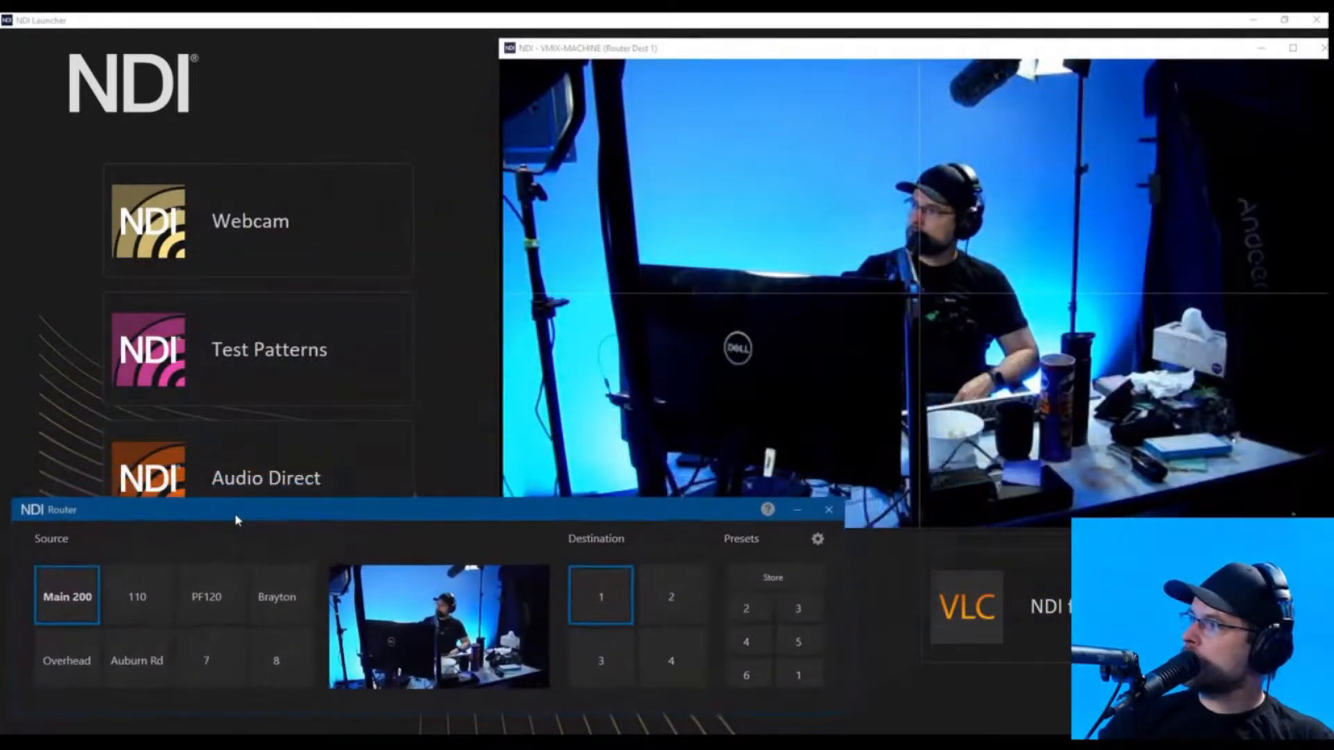
Switch router destination 1 between the PF120 and Main 200 sources, ending on PF120.
mouse_move(809, 361)
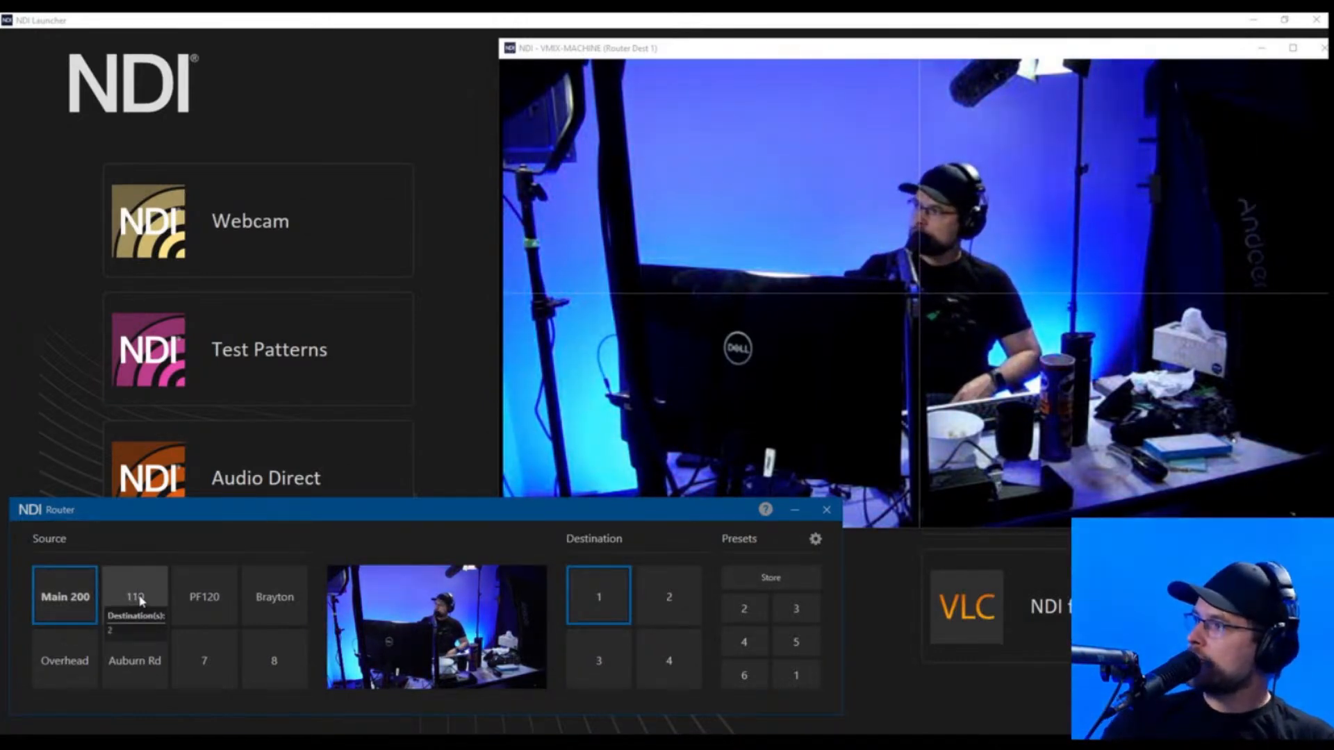
click(201, 603)
click(56, 603)
click(207, 602)
Examine the PF120 source button's configuration and its NDI source list, switching bold label text on and off again.
right_click(207, 605)
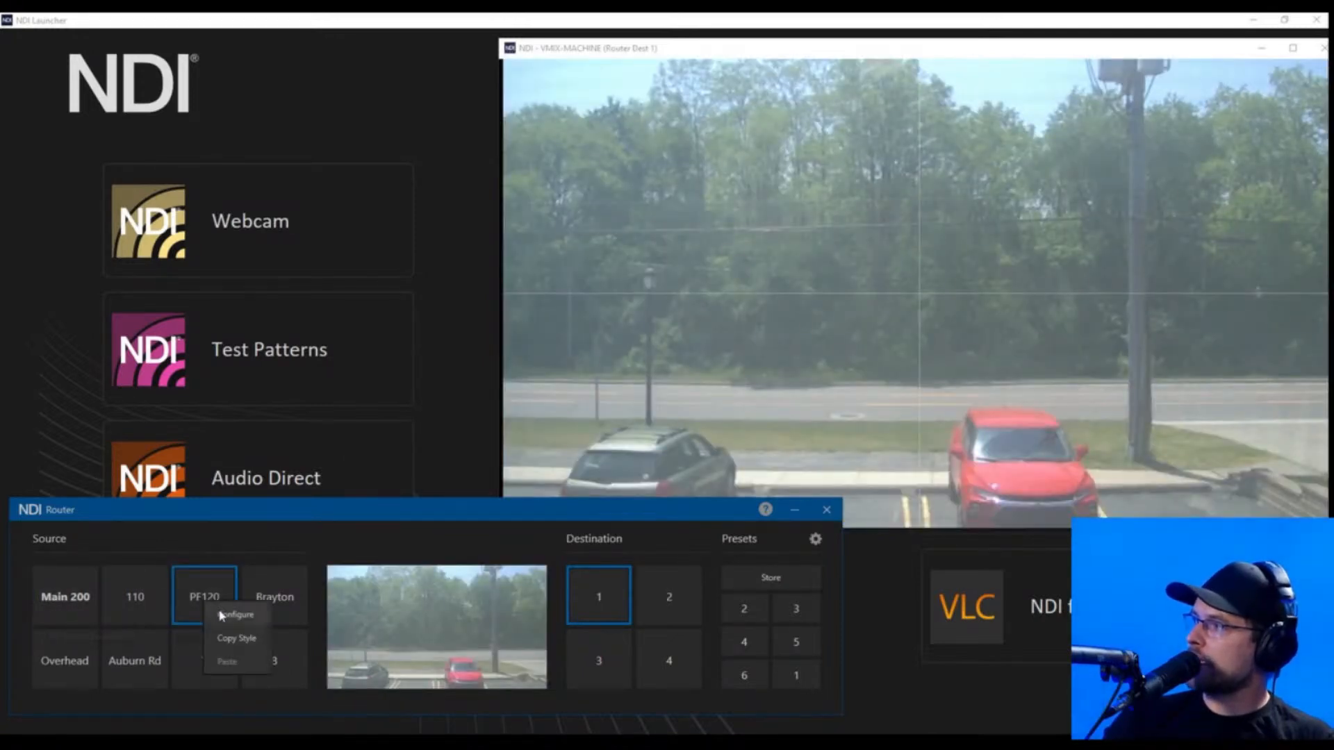
click(221, 615)
click(345, 515)
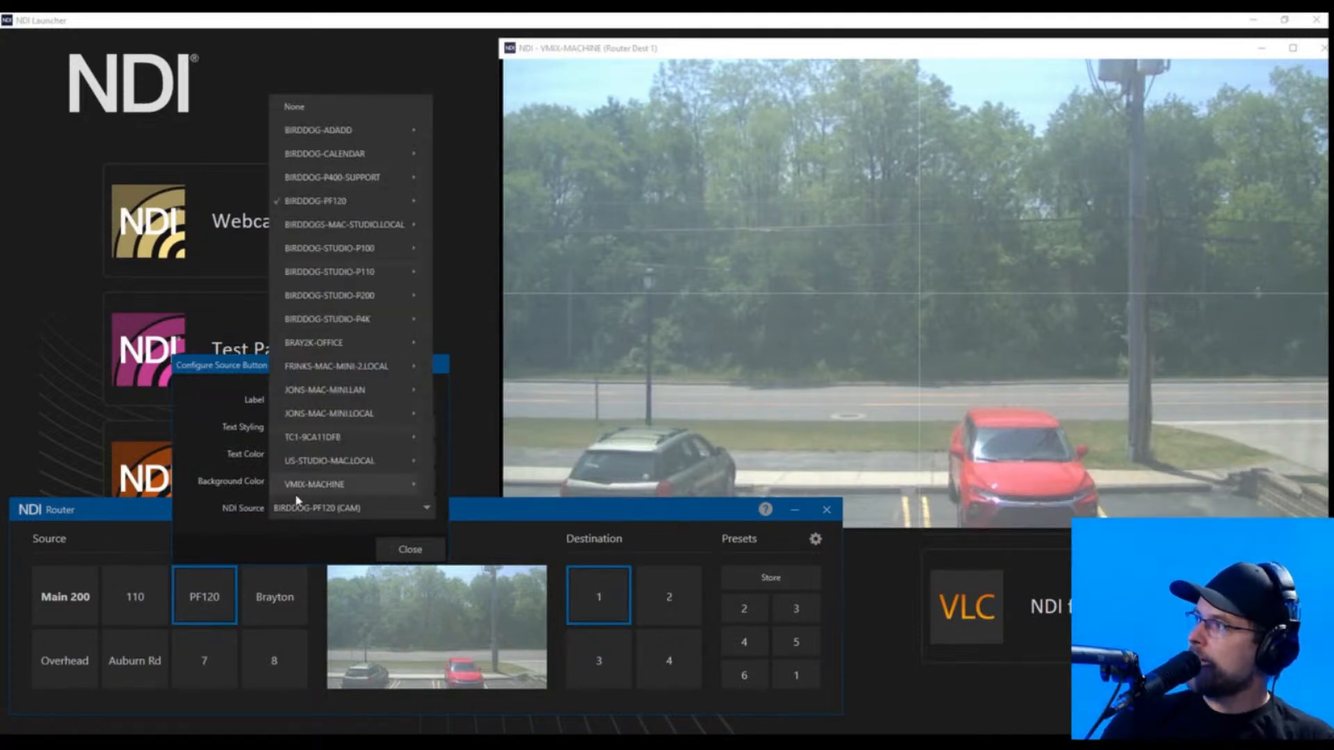
click(199, 543)
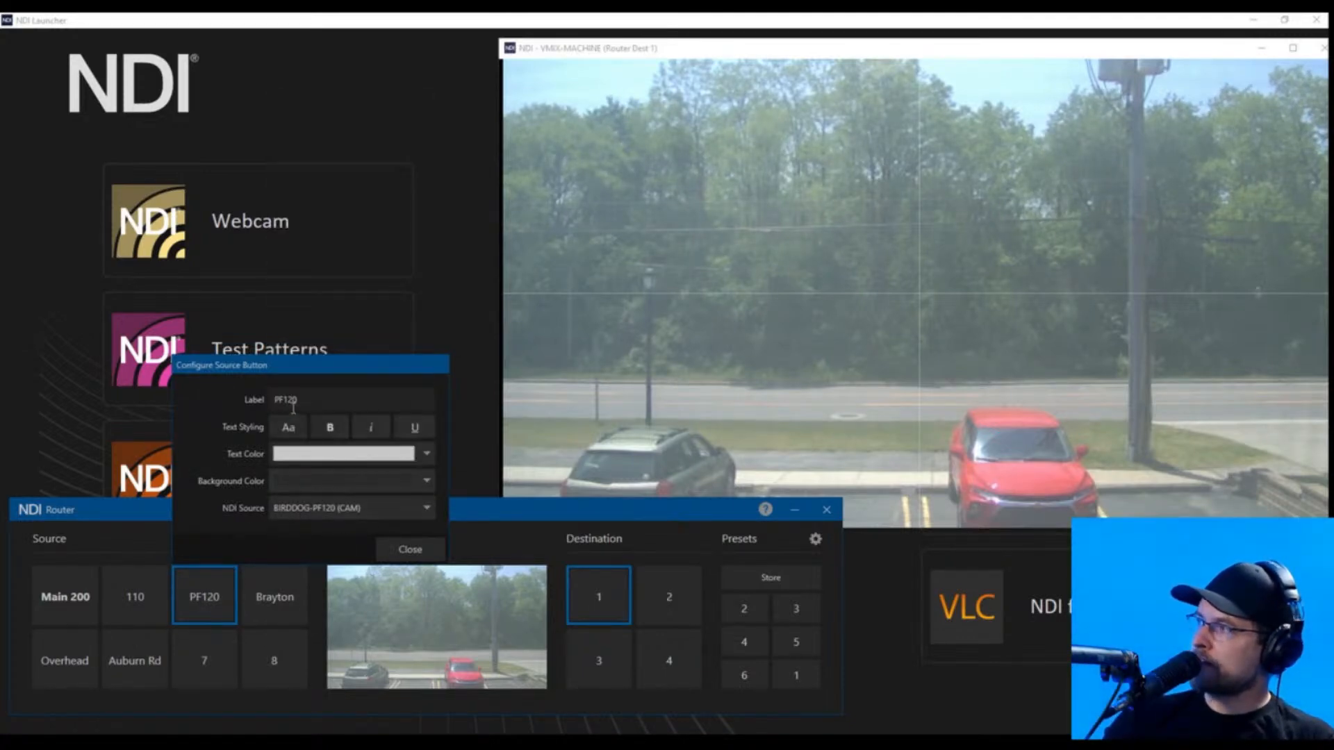
click(334, 430)
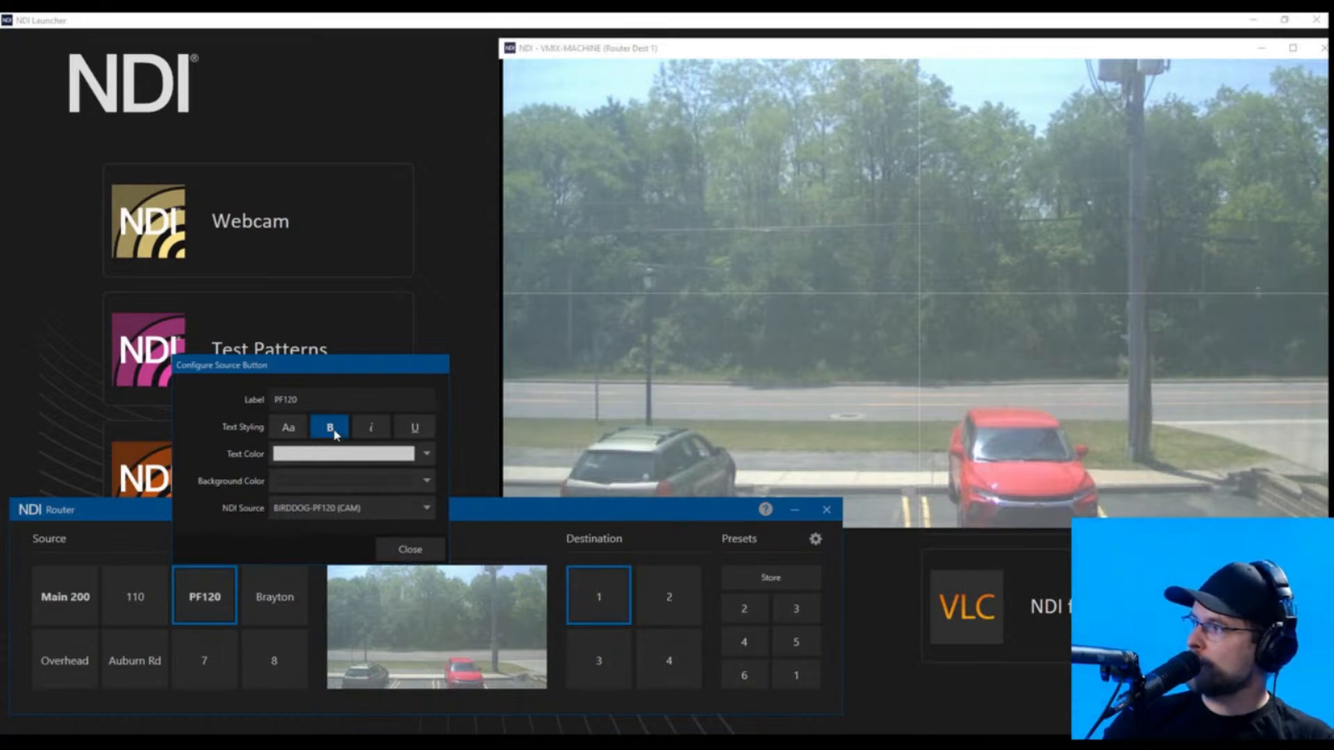
click(334, 431)
click(137, 537)
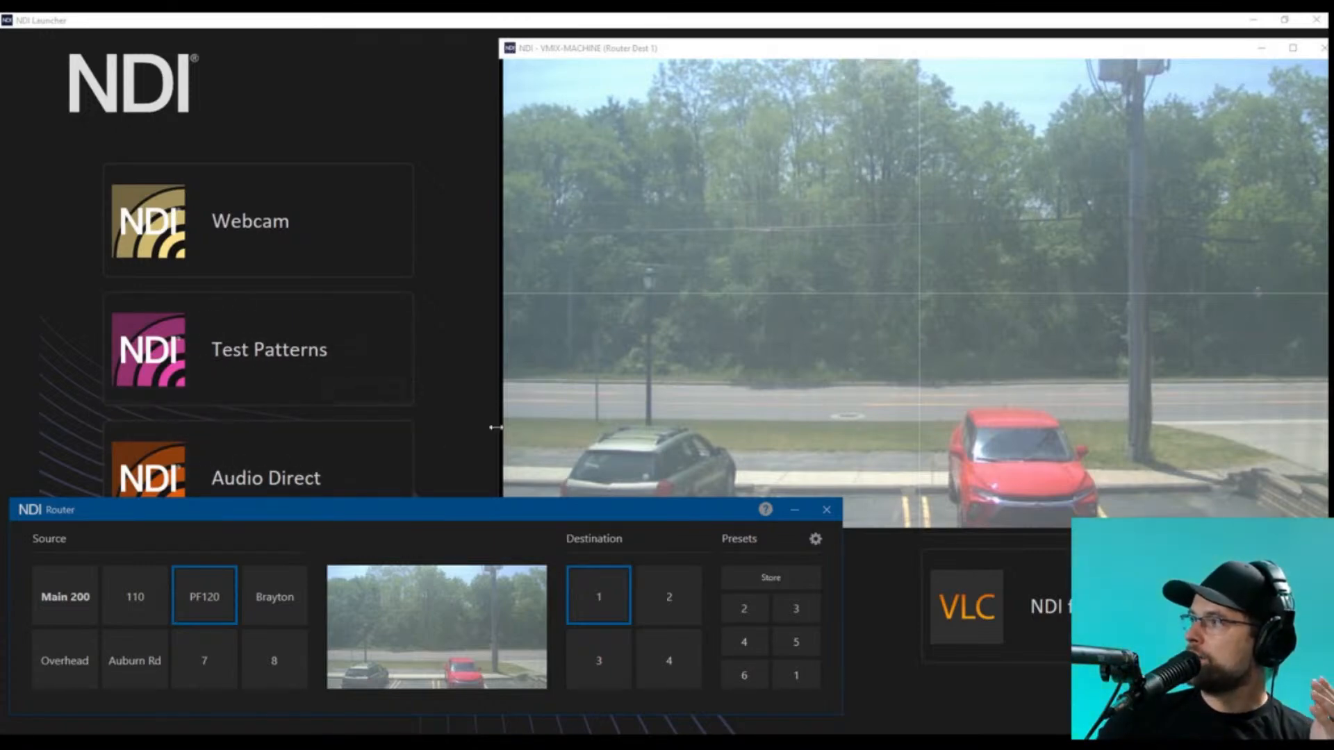
Show the router destinations in the monitor's VMIX-MACHINE source list, keeping Router Dest 1 selected.
right_click(738, 249)
mouse_move(903, 490)
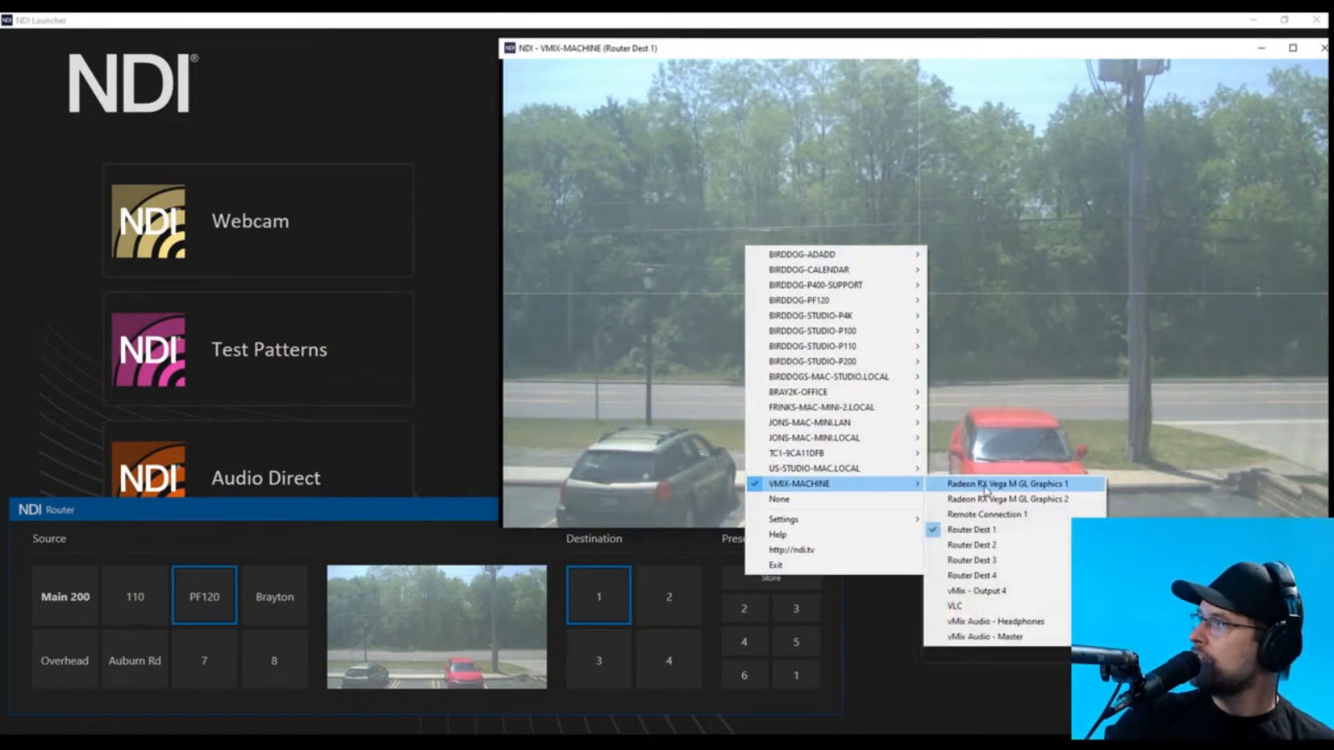
click(978, 530)
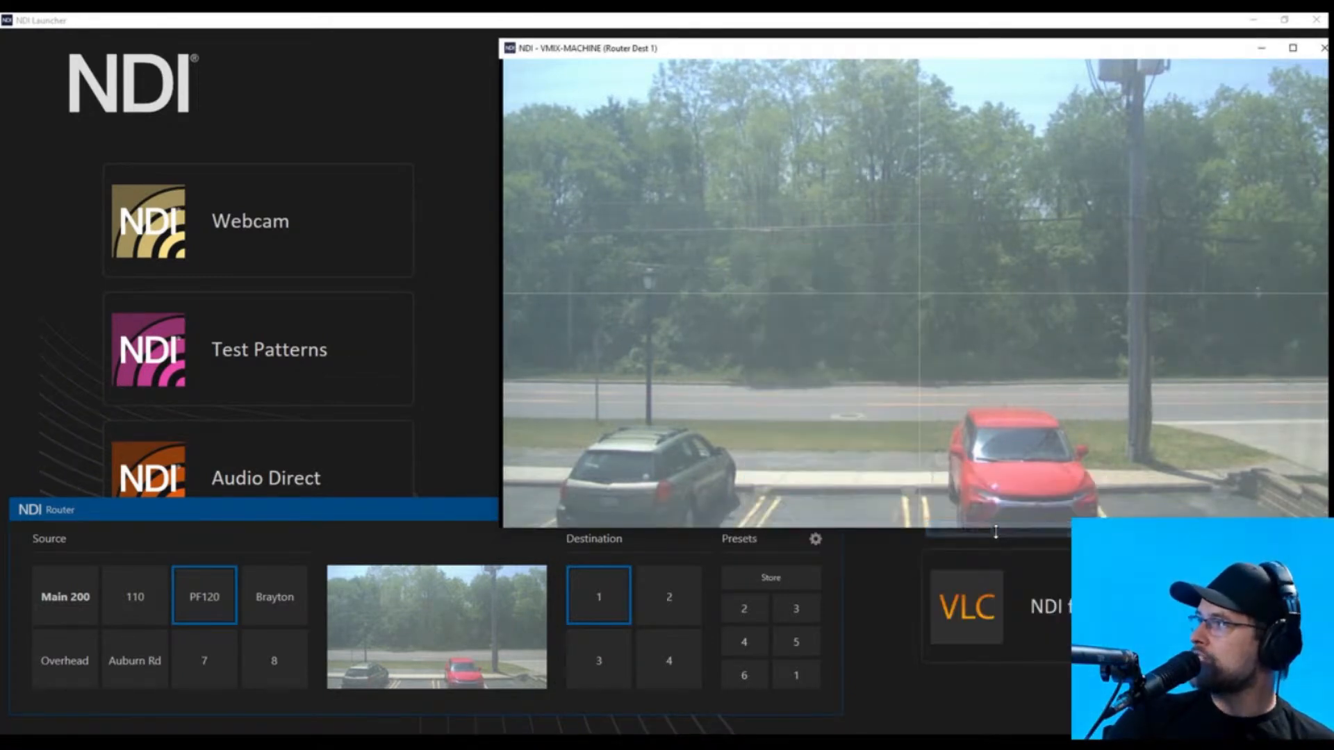
right_click(882, 383)
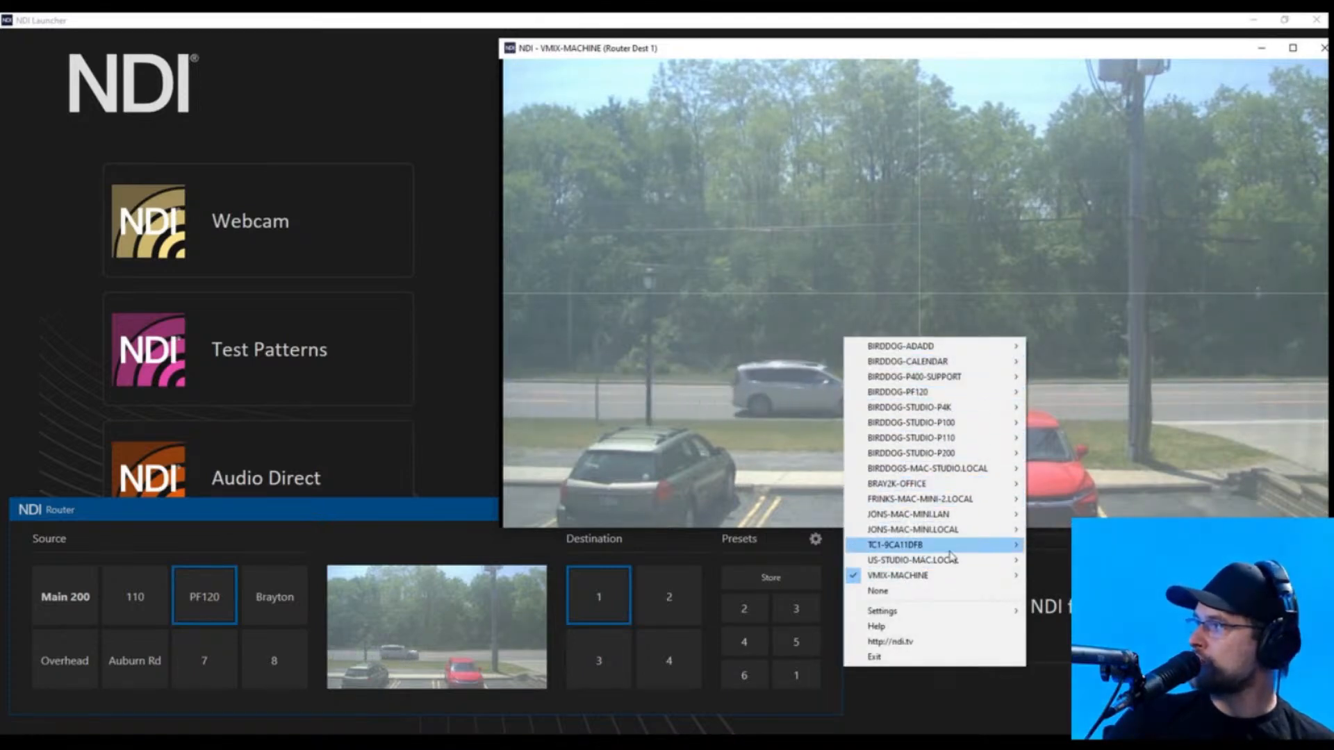
Select router destination 2 and cycle its source through Brayton, Auburn Rd and Overhead, ending on Main 200.
click(683, 599)
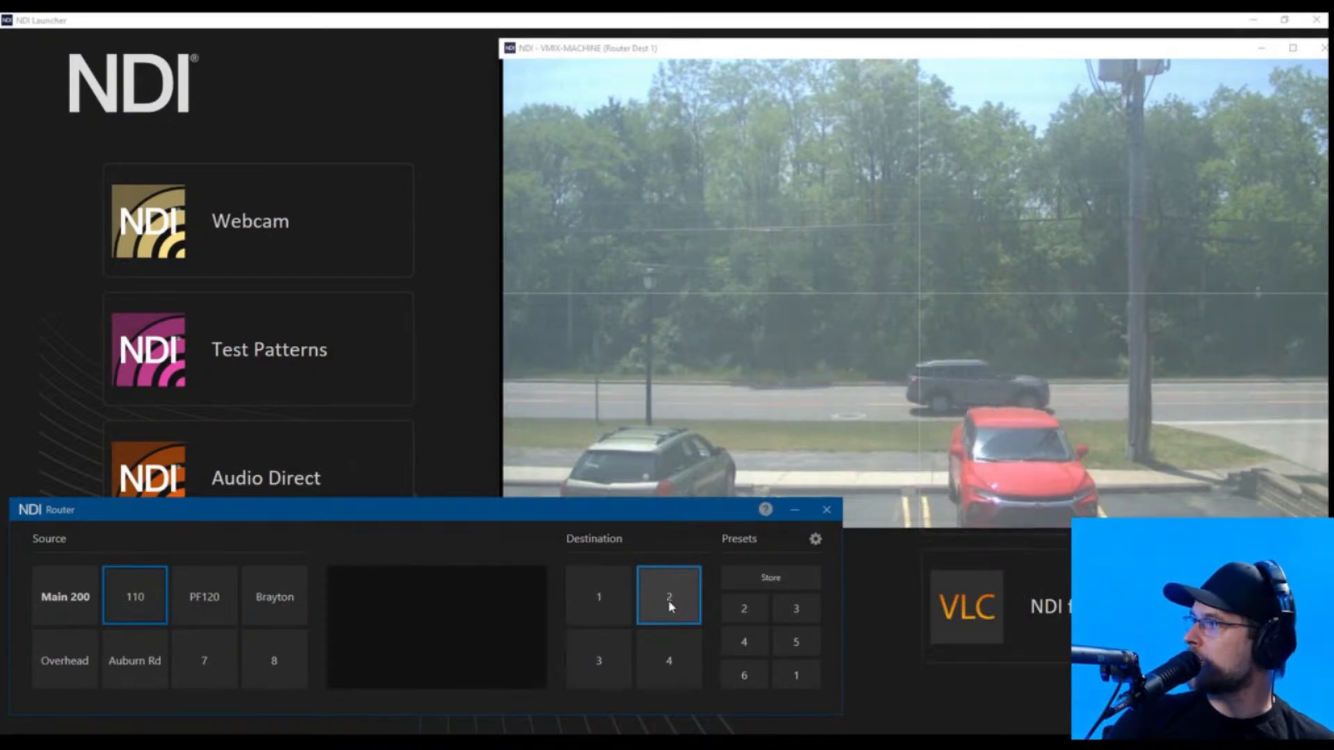
click(271, 609)
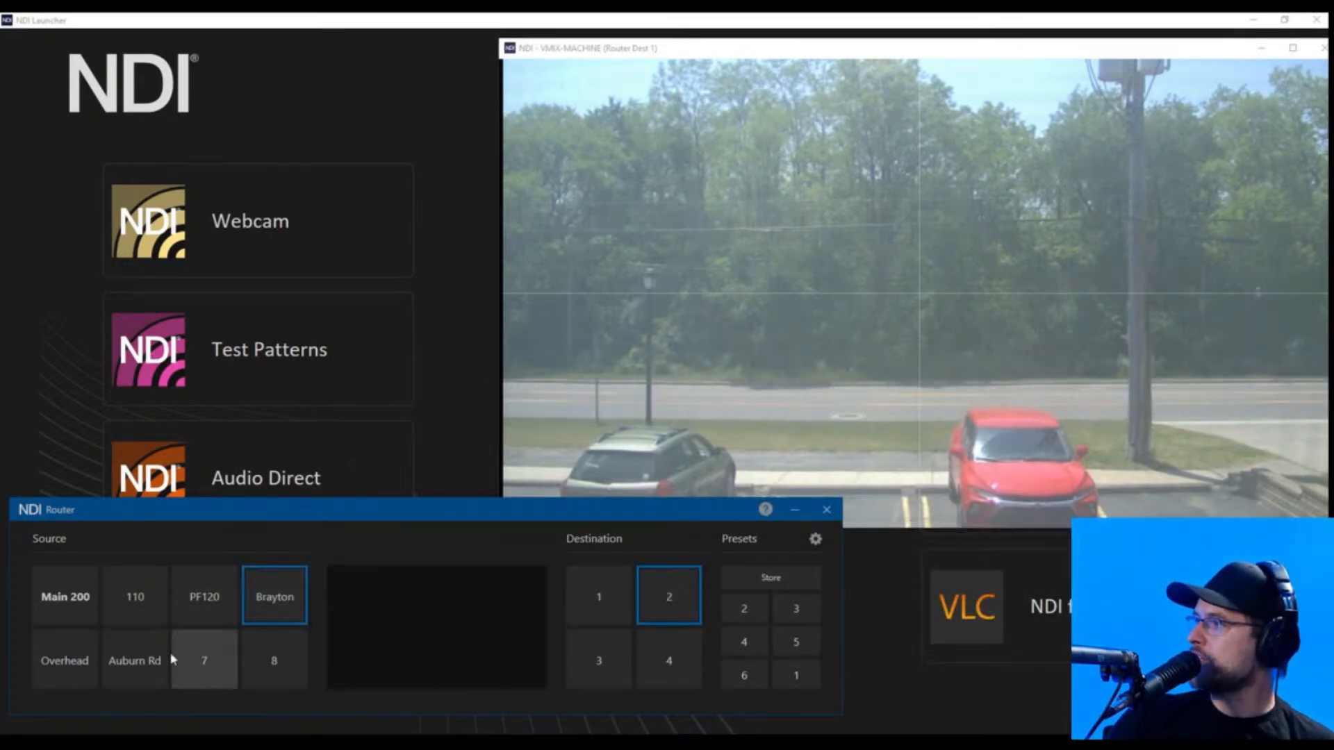
click(132, 662)
click(78, 648)
click(72, 616)
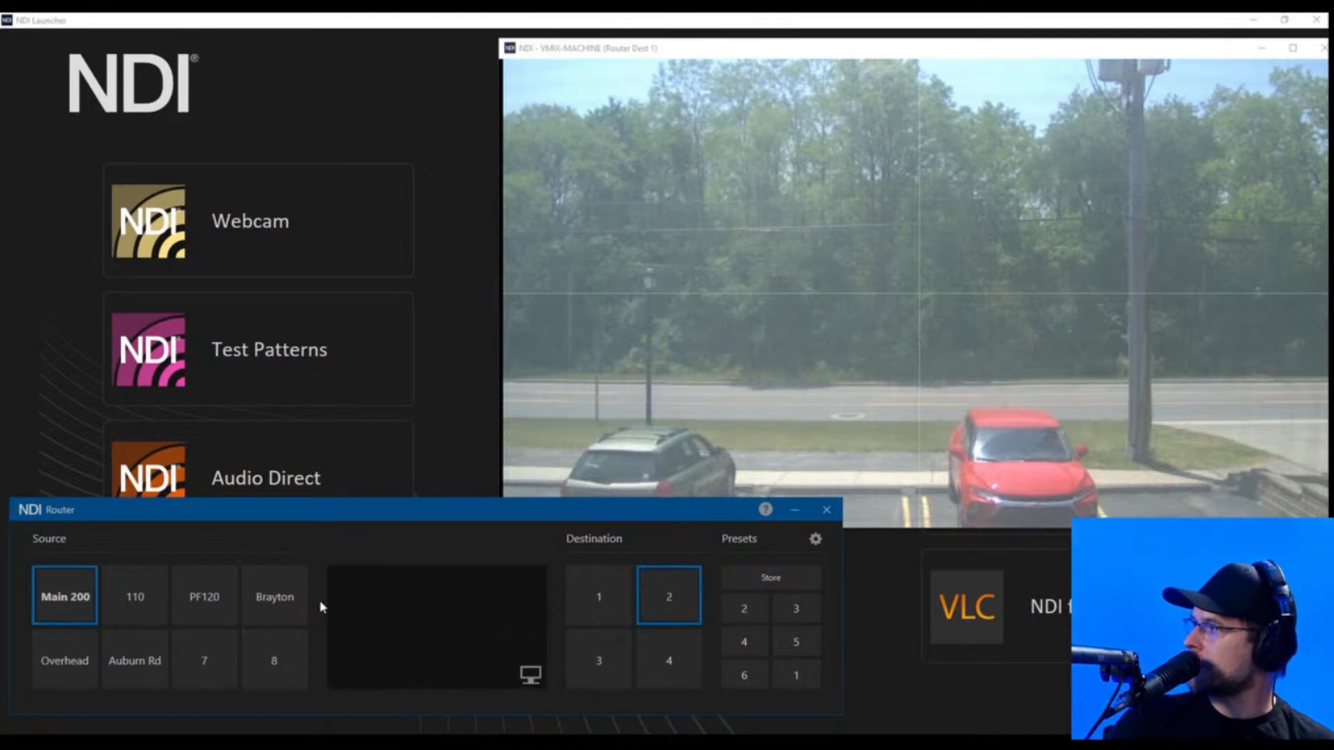
Examine the Main 200 source button's configuration and its list of available NDI sources, then close it.
right_click(67, 593)
click(98, 603)
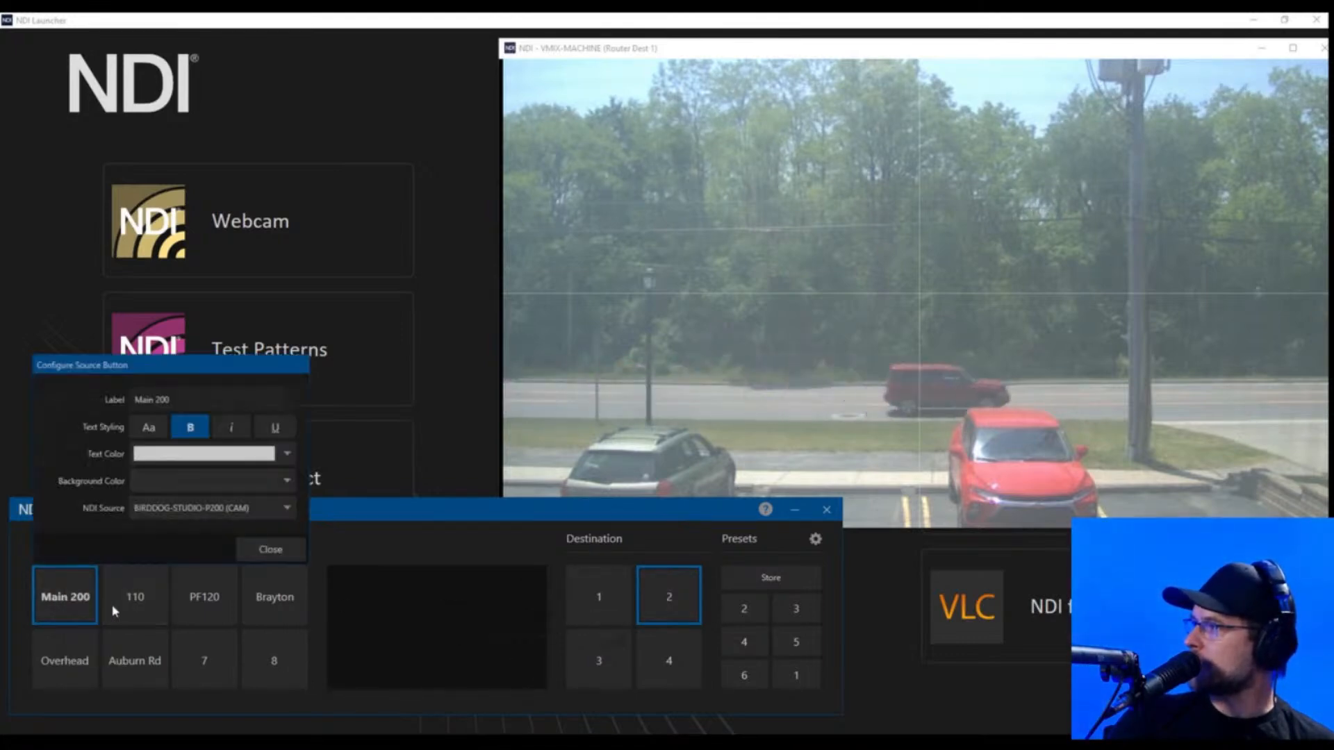
click(277, 508)
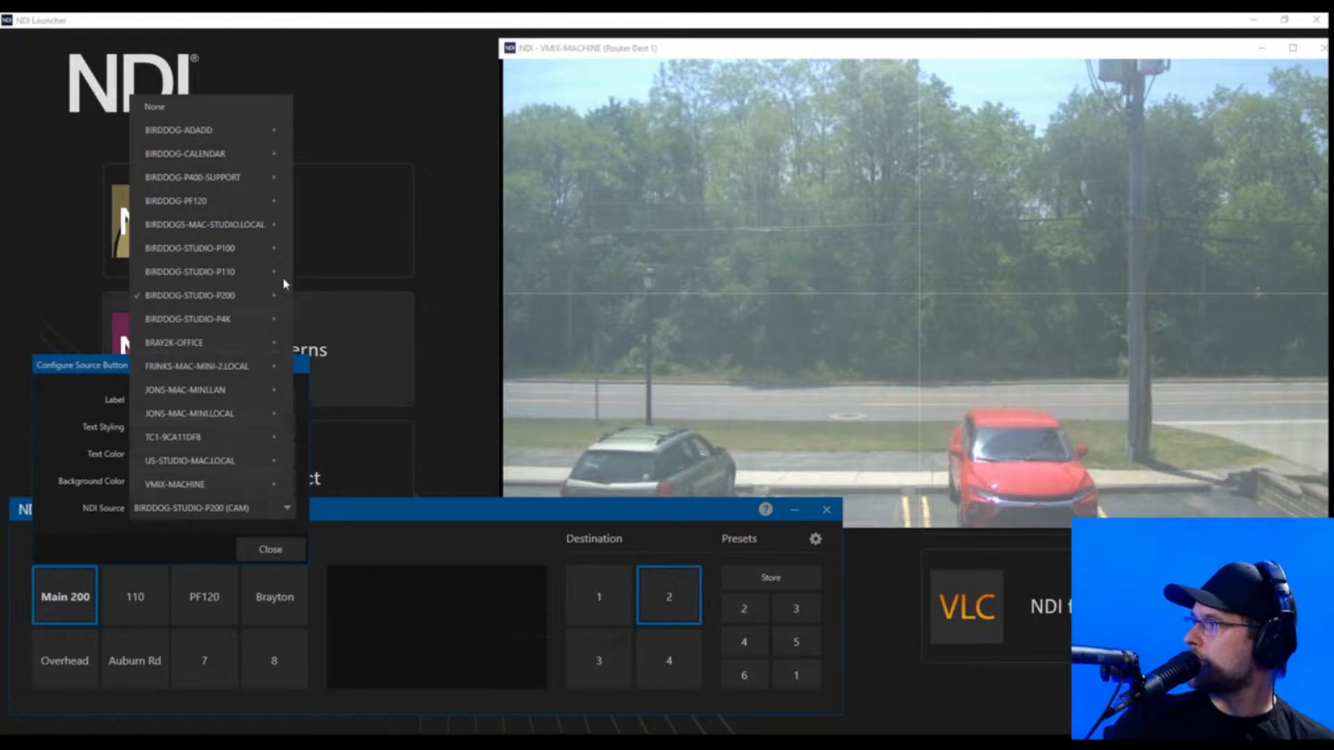
click(459, 532)
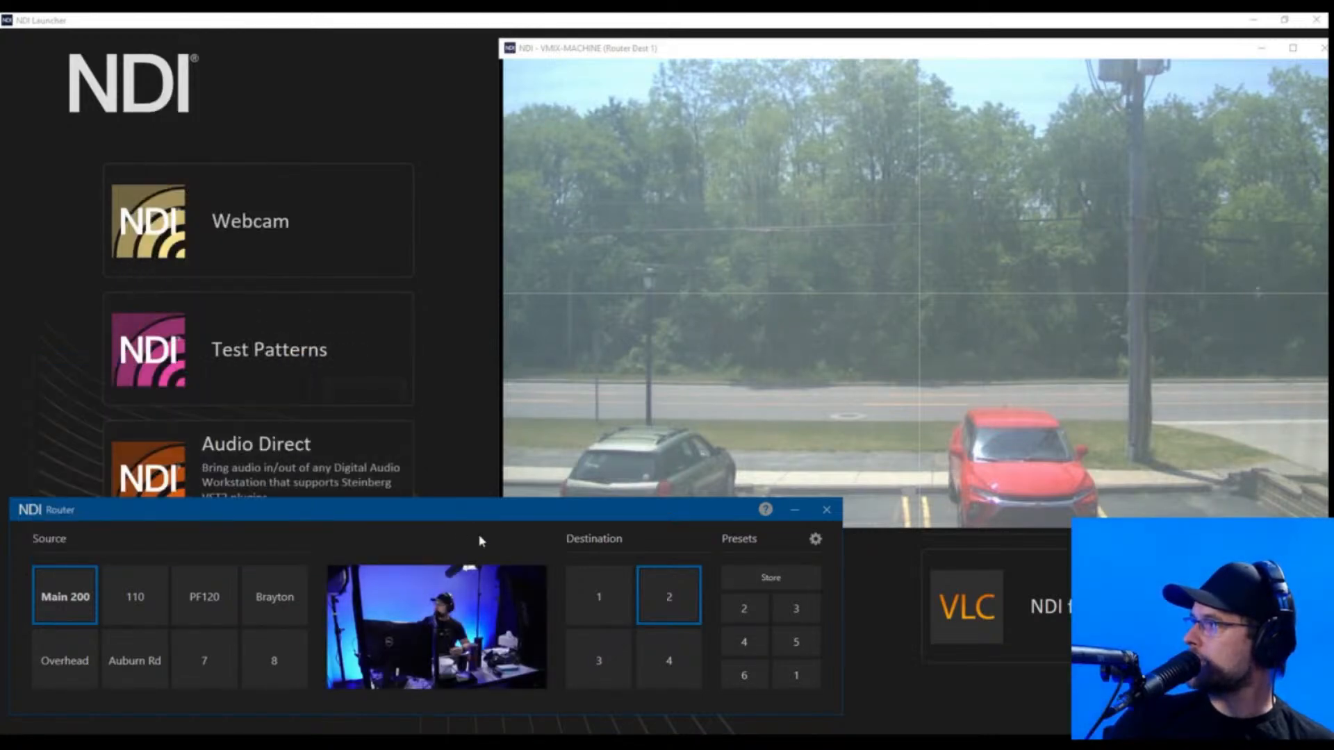
Switch the Studio Monitor window to VMIX-MACHINE's Router Dest 2.
right_click(694, 321)
mouse_move(764, 558)
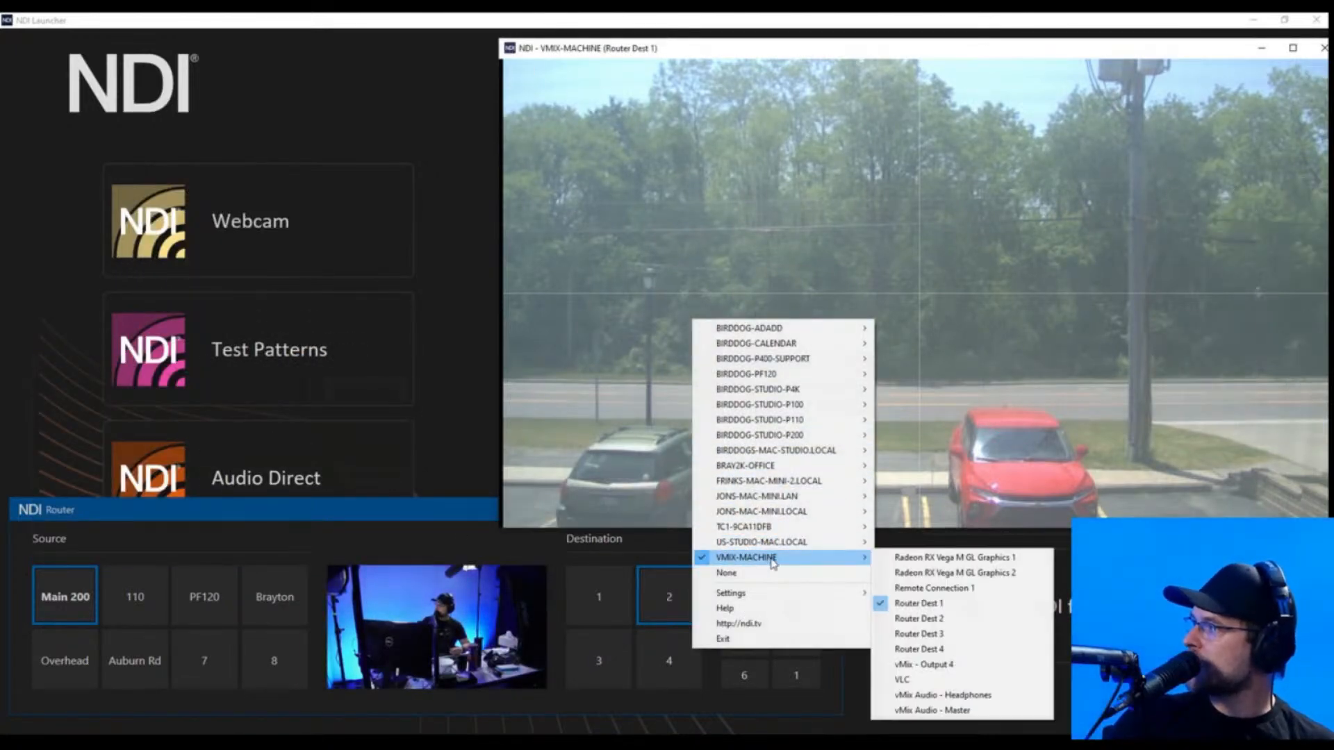
click(924, 623)
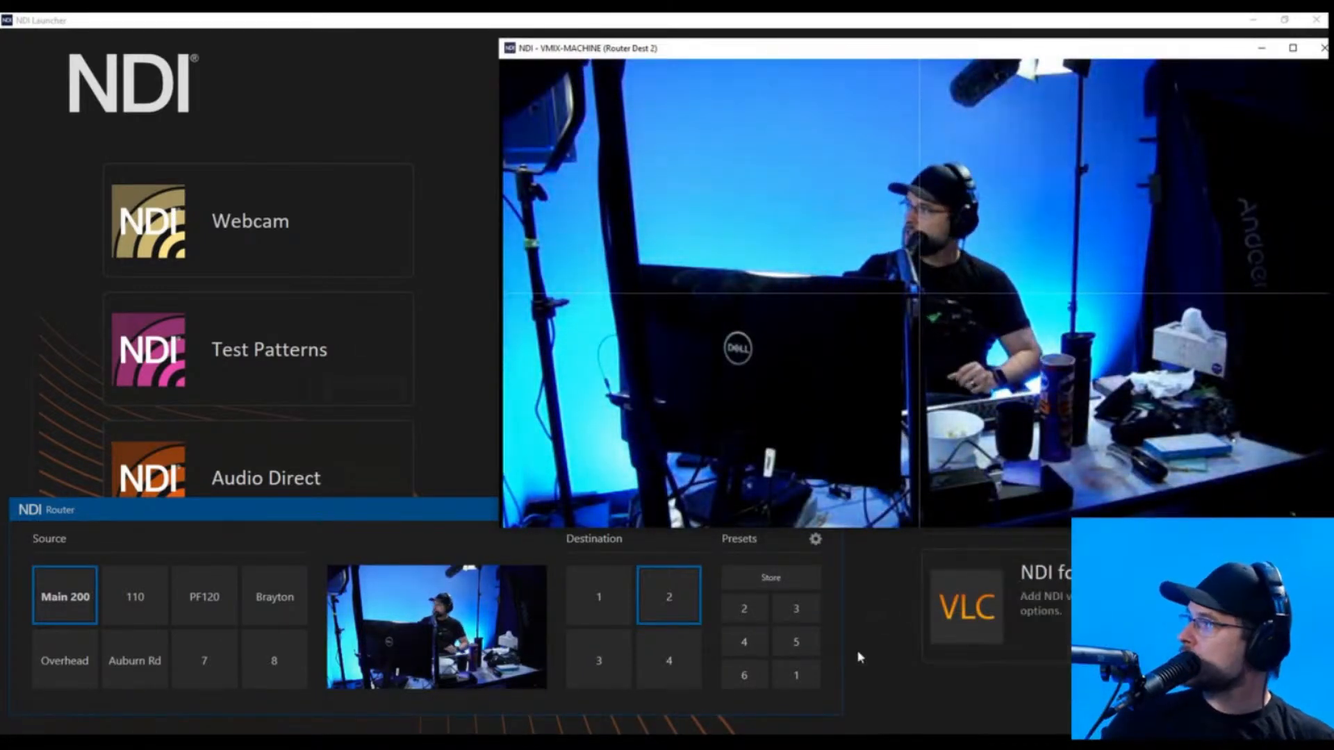
Select destination 1 in the router and look over the monitor's source list without changing the source.
click(587, 599)
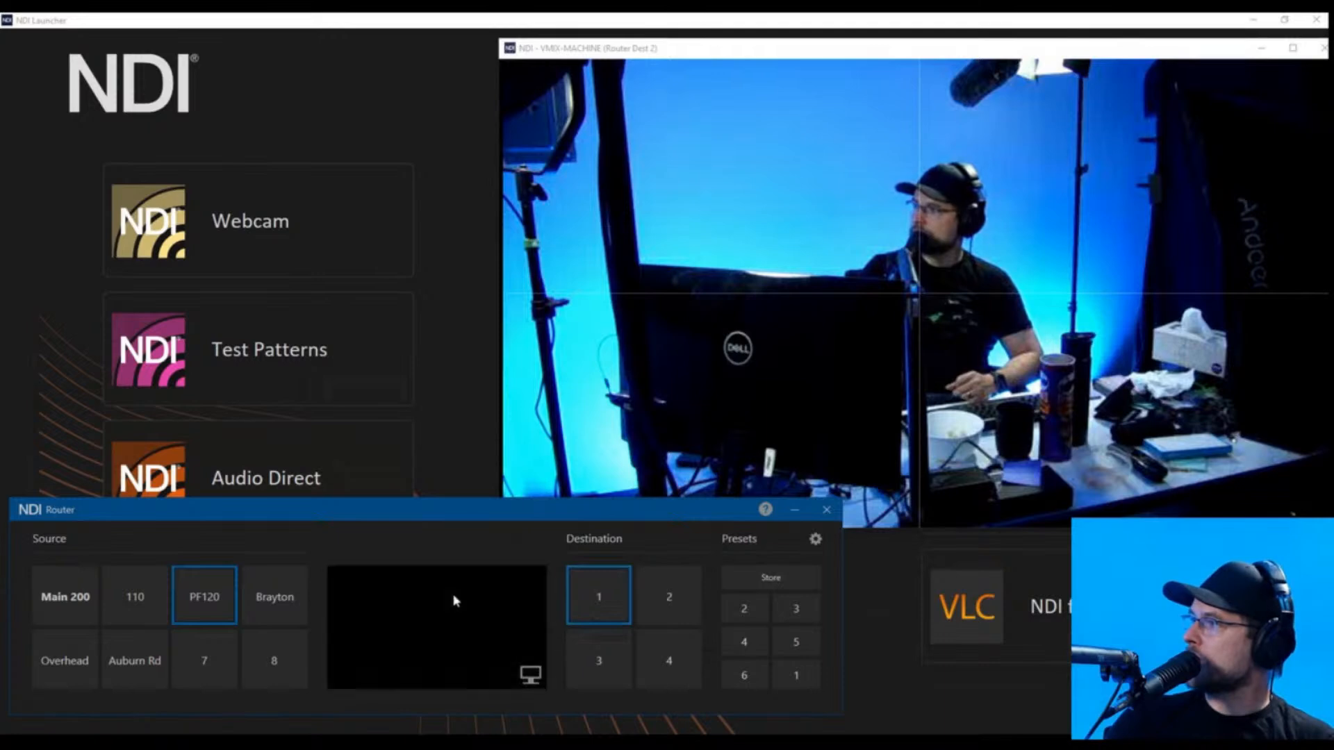
right_click(708, 269)
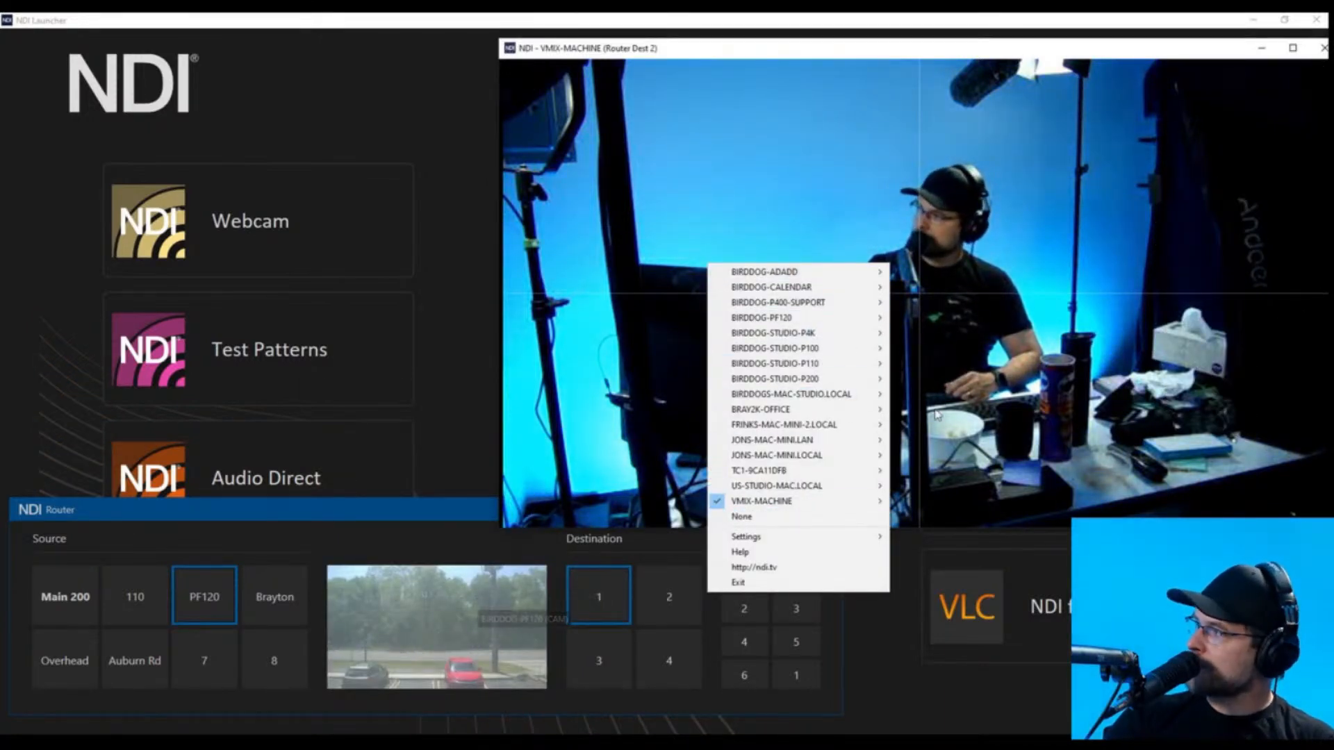
click(446, 536)
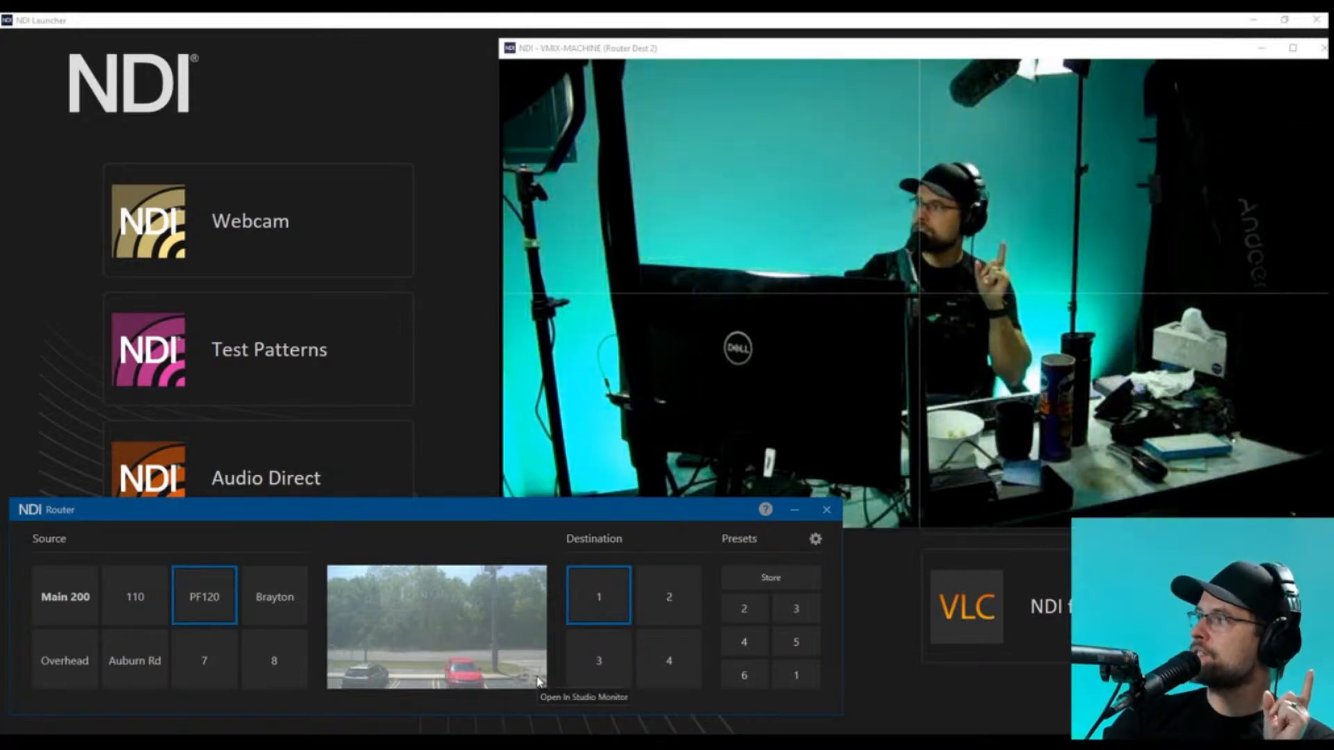
mouse_move(601, 495)
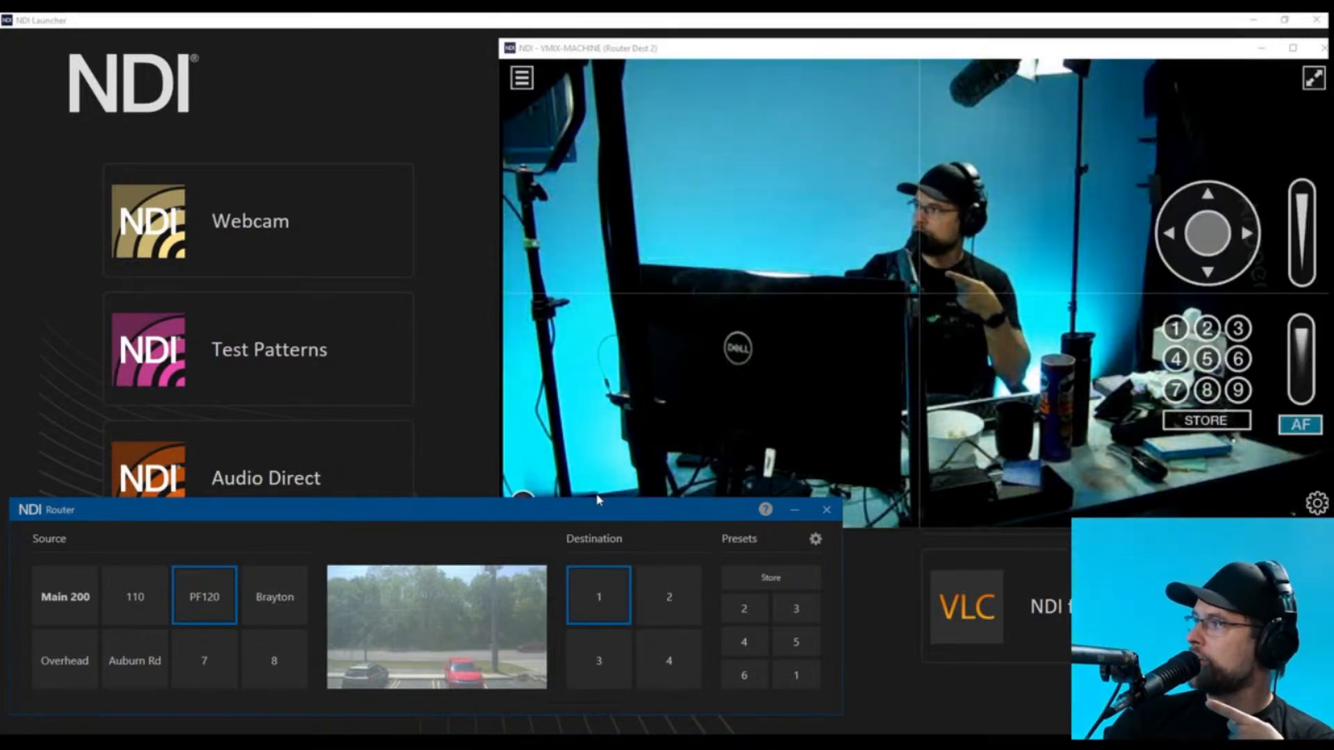
Open router destination 1's preview in Studio Monitor, move its window aside, and close the Router Dest 2 monitor.
click(538, 668)
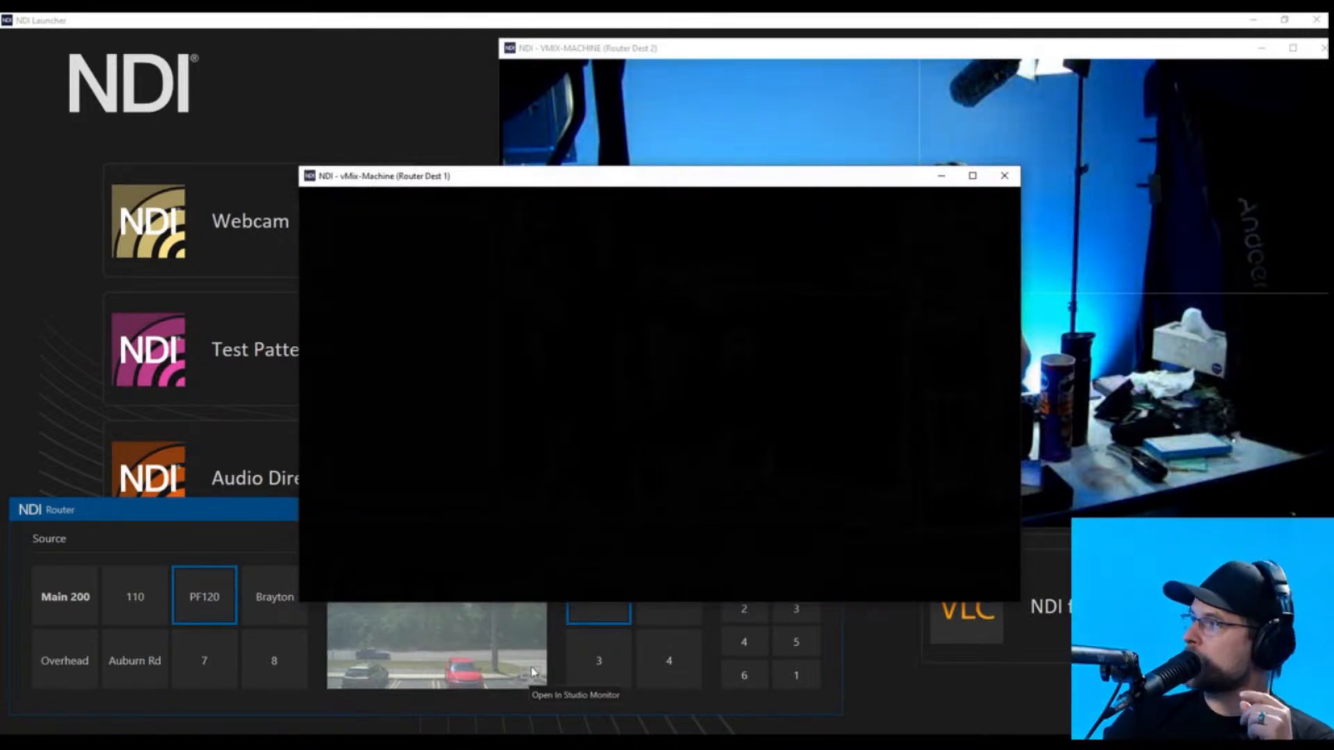
mouse_move(605, 352)
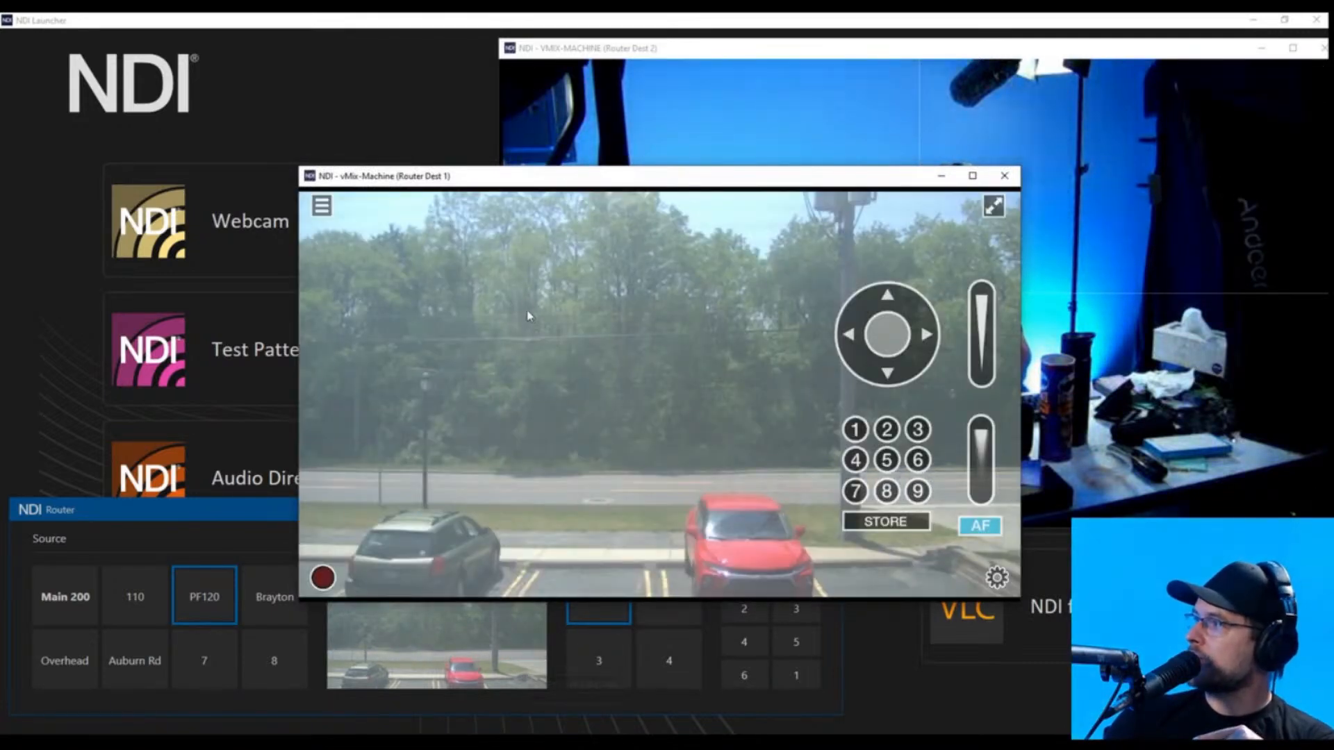
drag(567, 179, 877, 169)
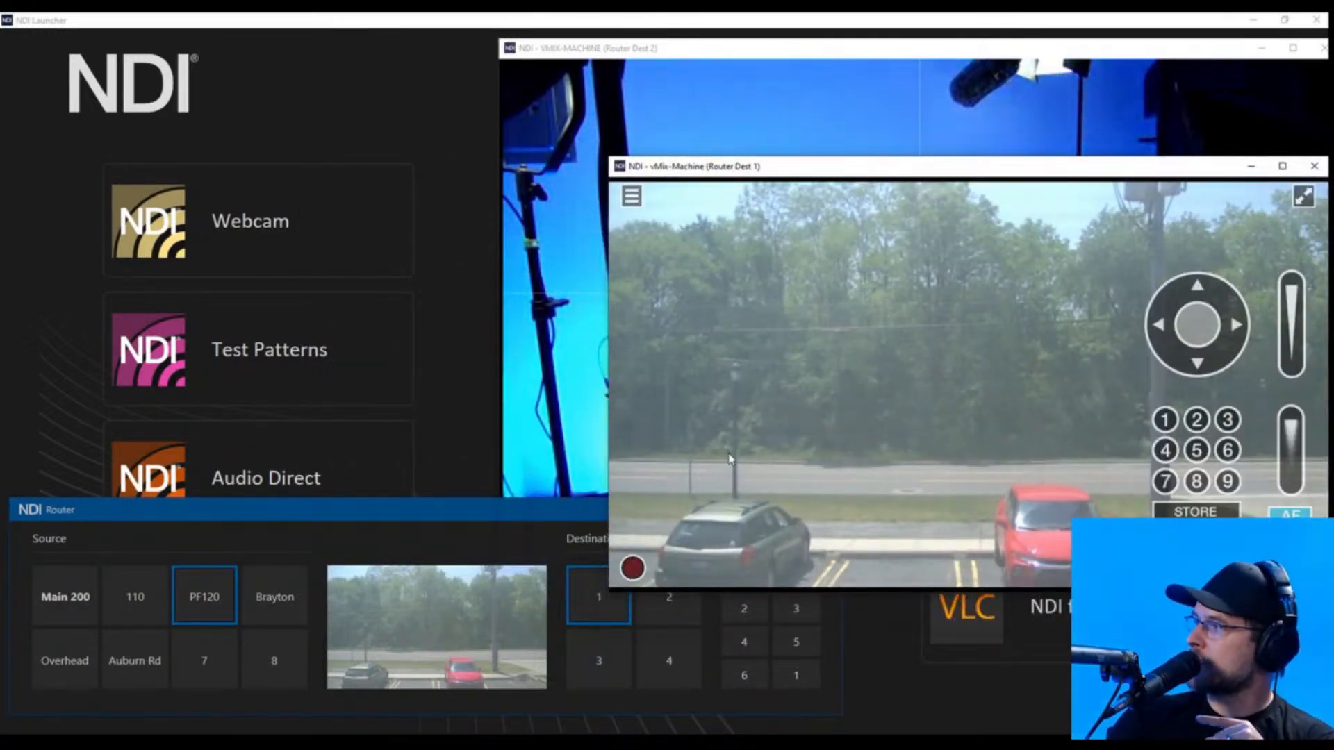
click(1323, 48)
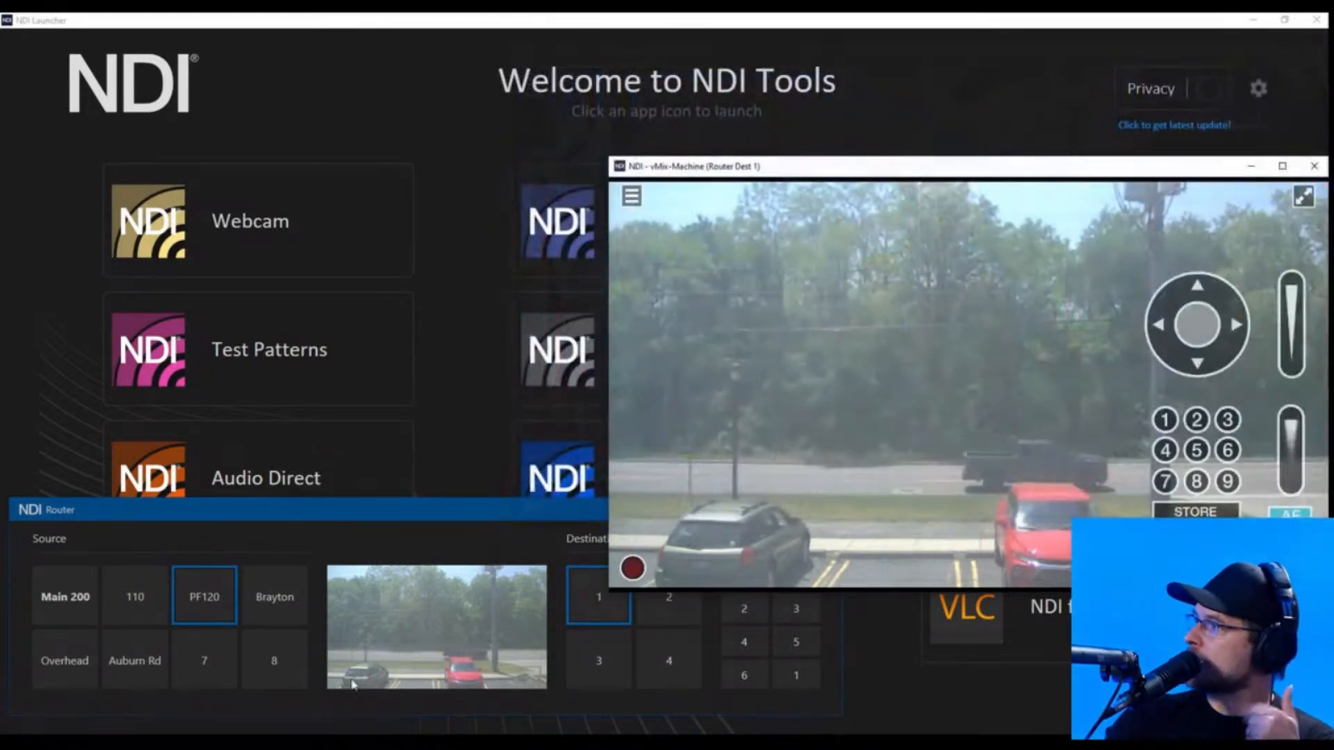
click(445, 660)
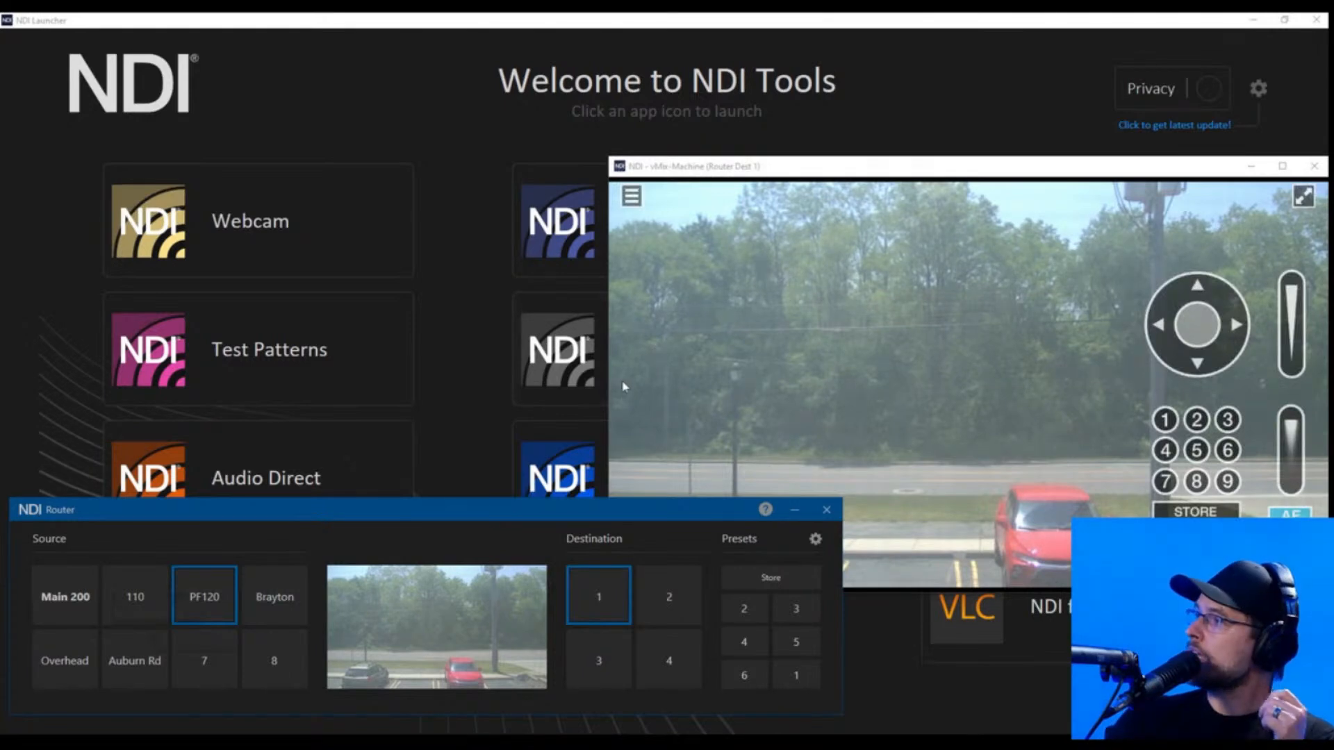
Switch destination 1's source back and forth between Main 200 and PF120, ending on Main 200.
click(89, 611)
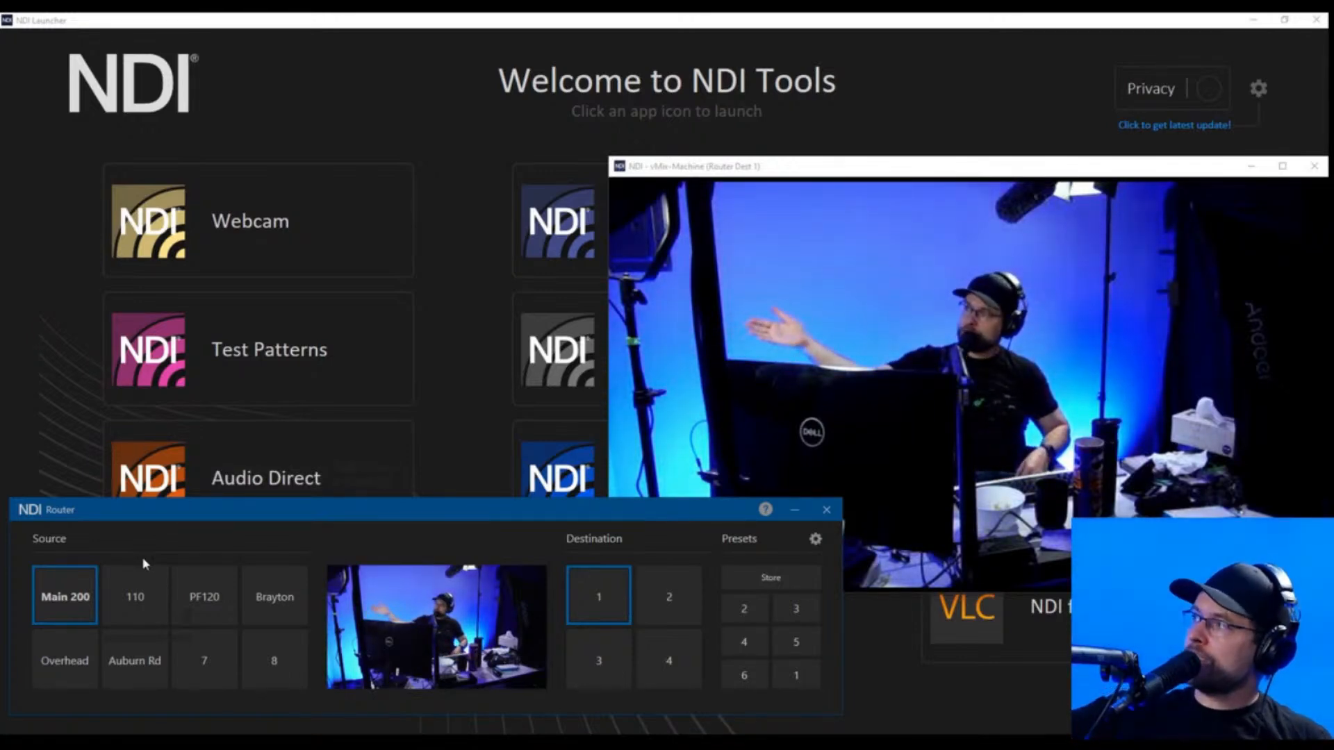
mouse_move(372, 428)
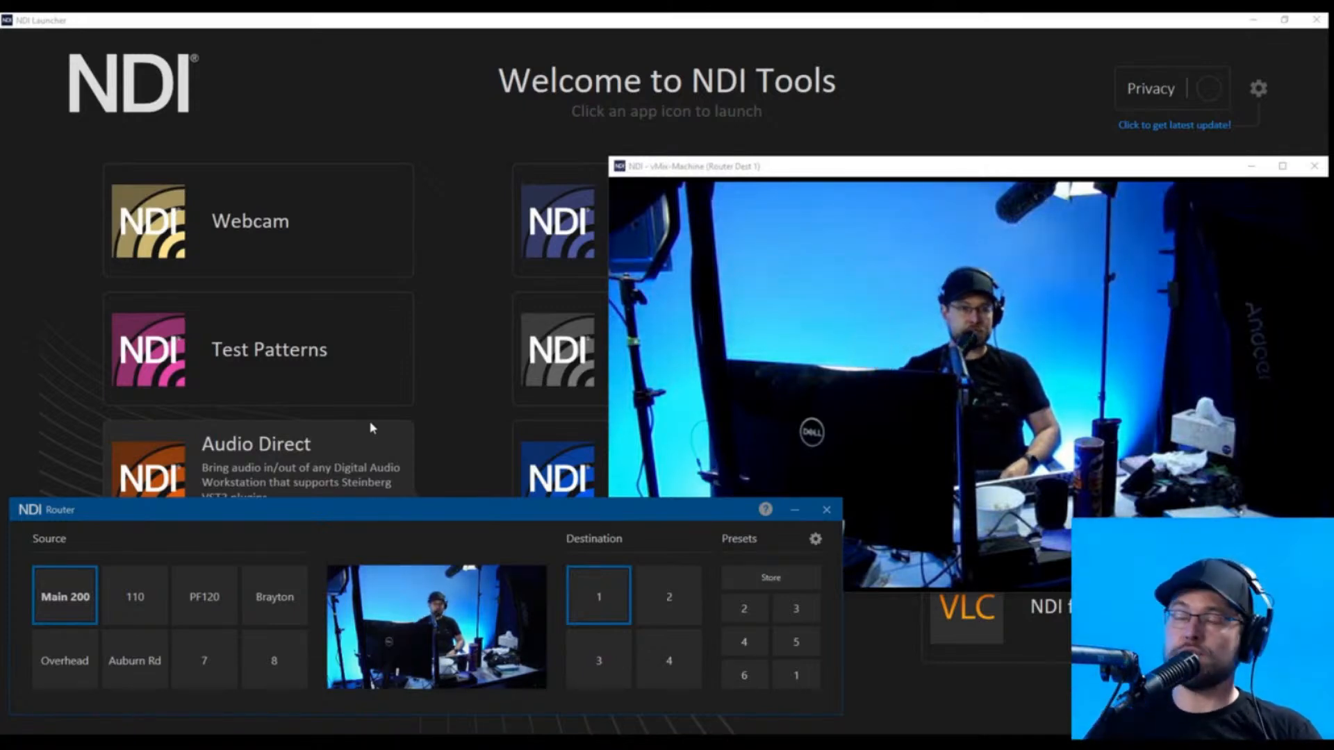
click(212, 617)
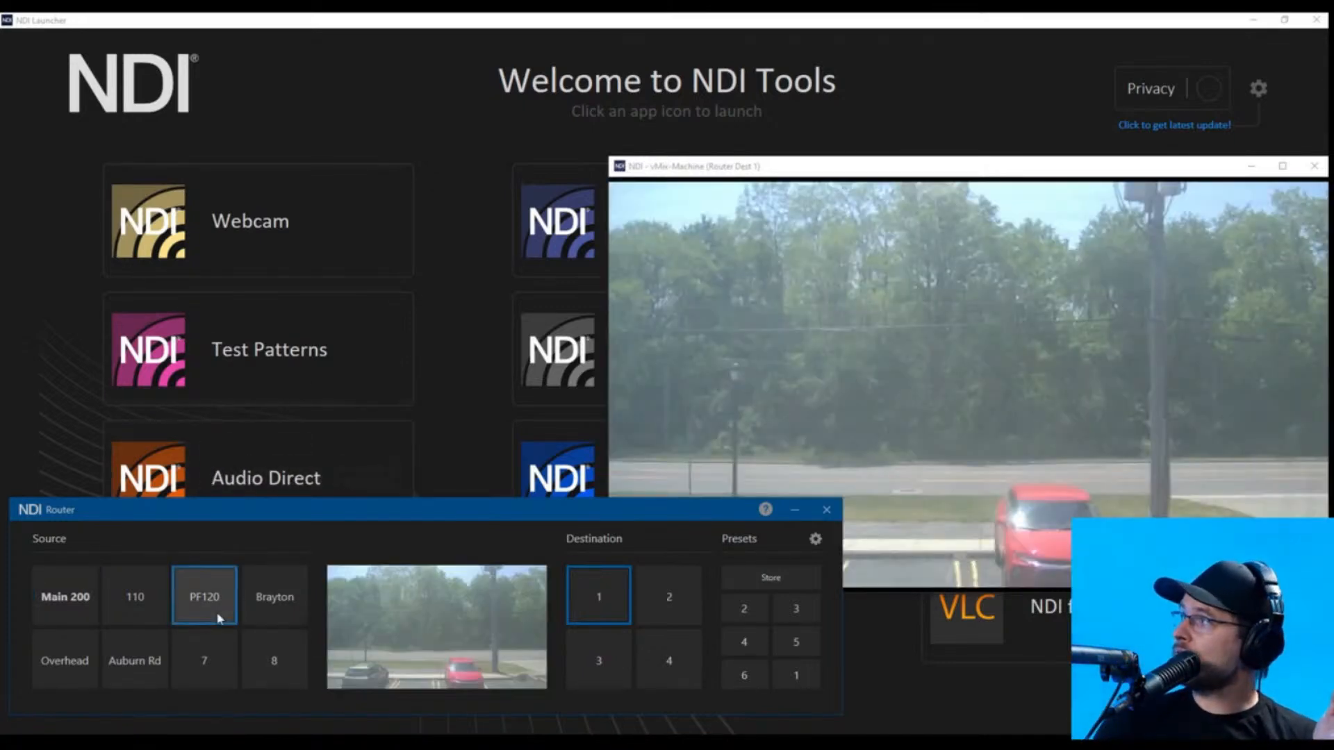
click(87, 603)
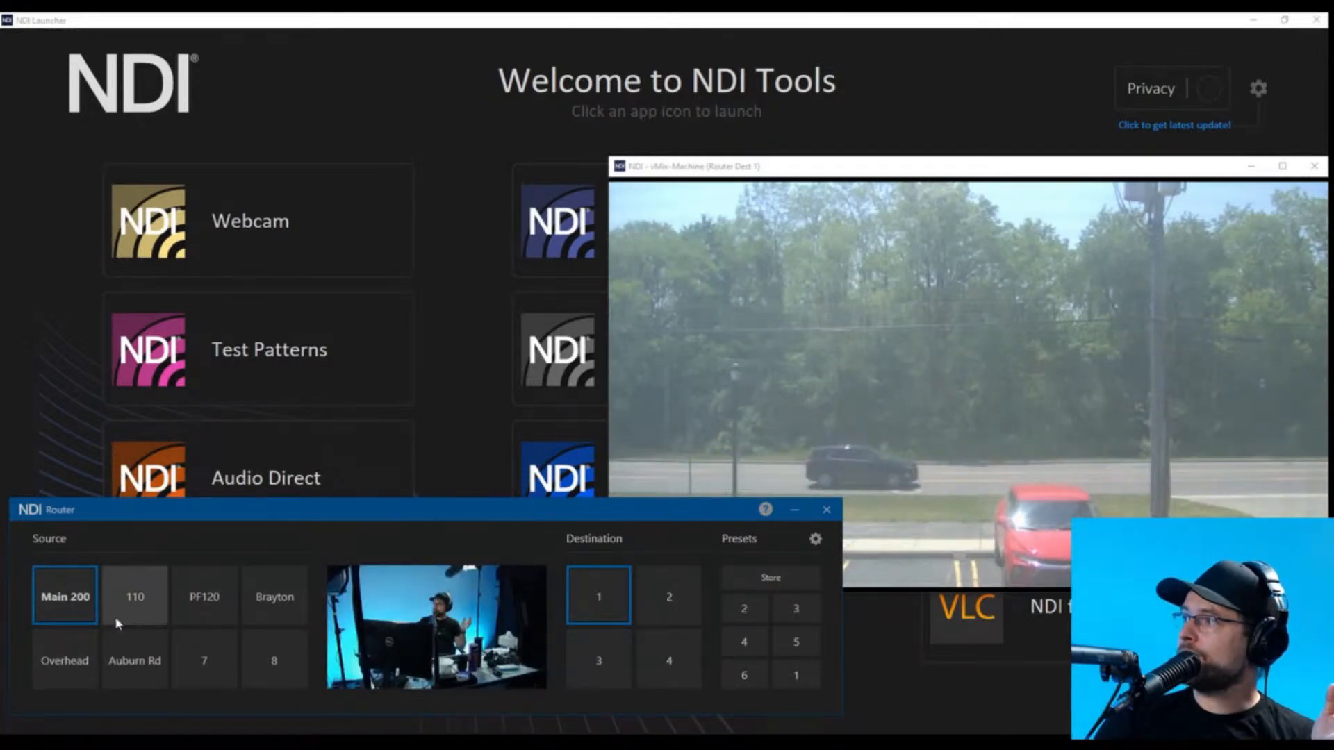
click(197, 605)
click(84, 602)
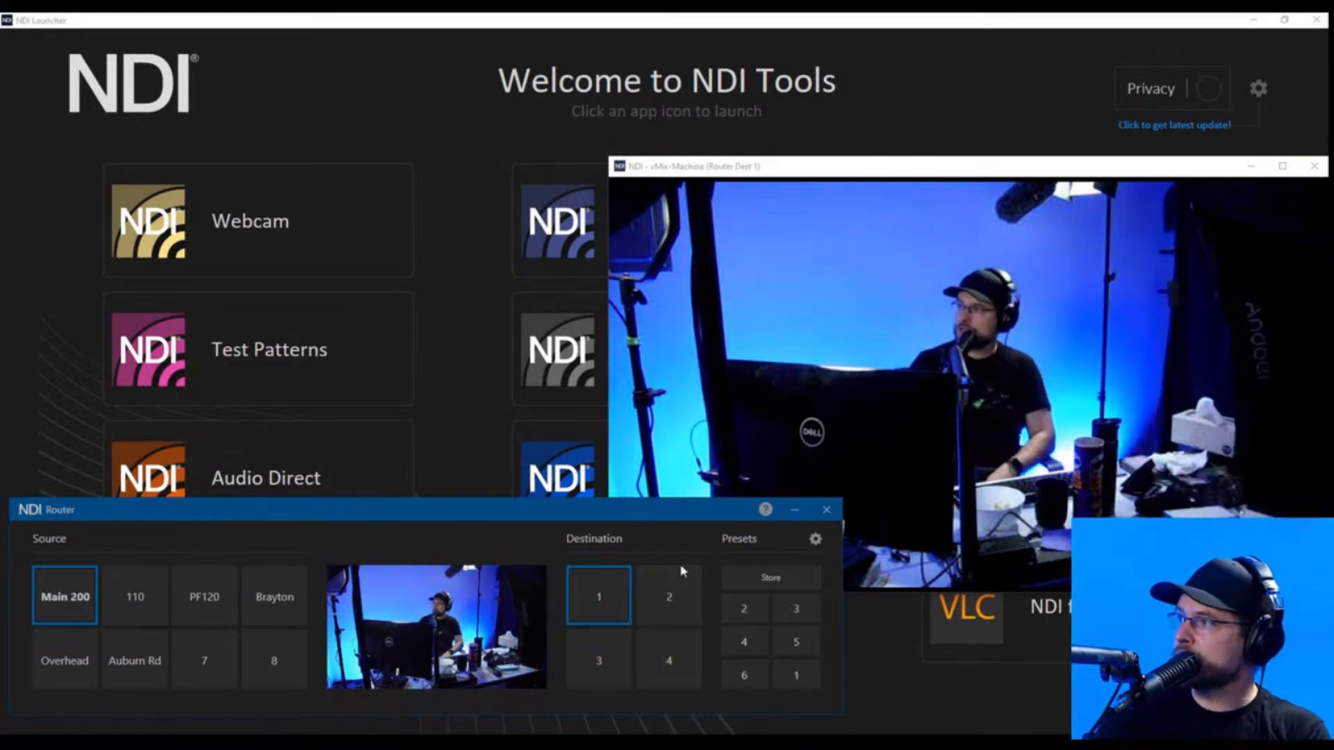
Close the Router Dest 1 monitor and the router, and look over the launcher's After Effects, Premiere Pro and VLC entries.
click(1314, 166)
click(826, 509)
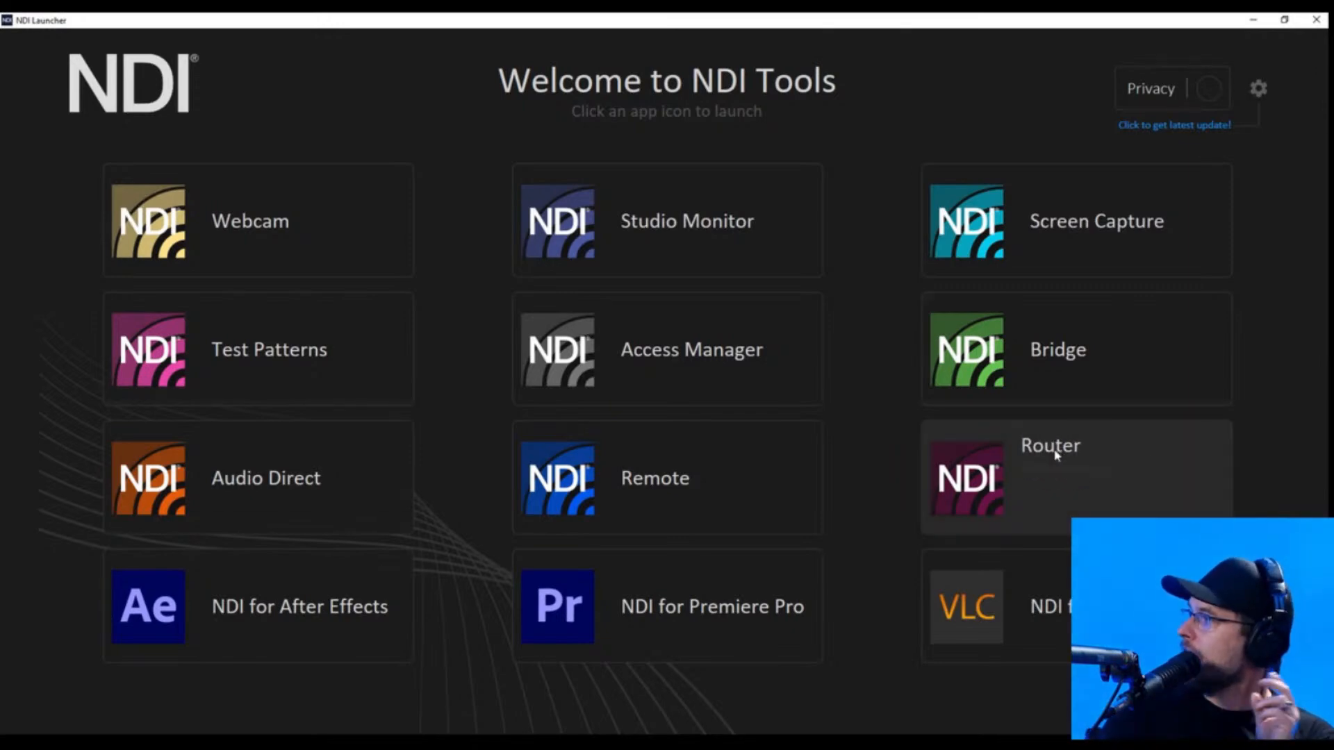
mouse_move(251, 625)
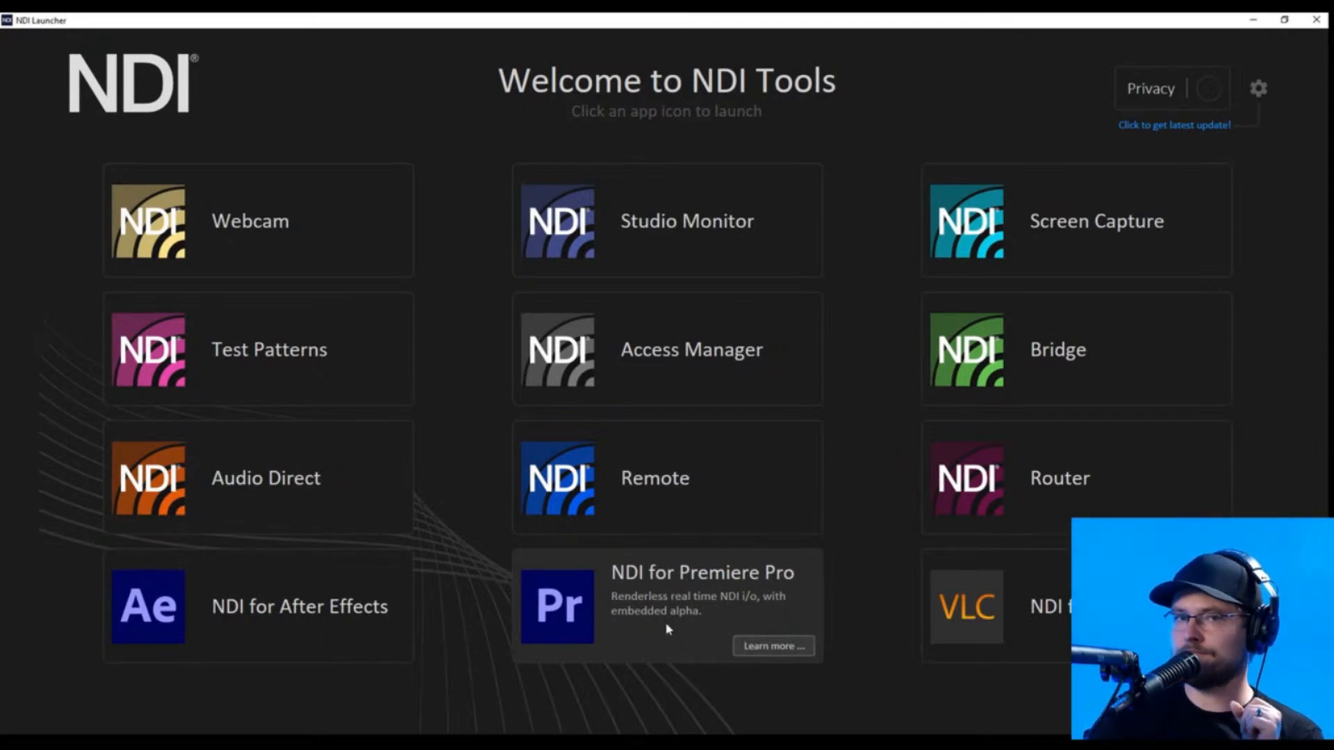
mouse_move(1046, 617)
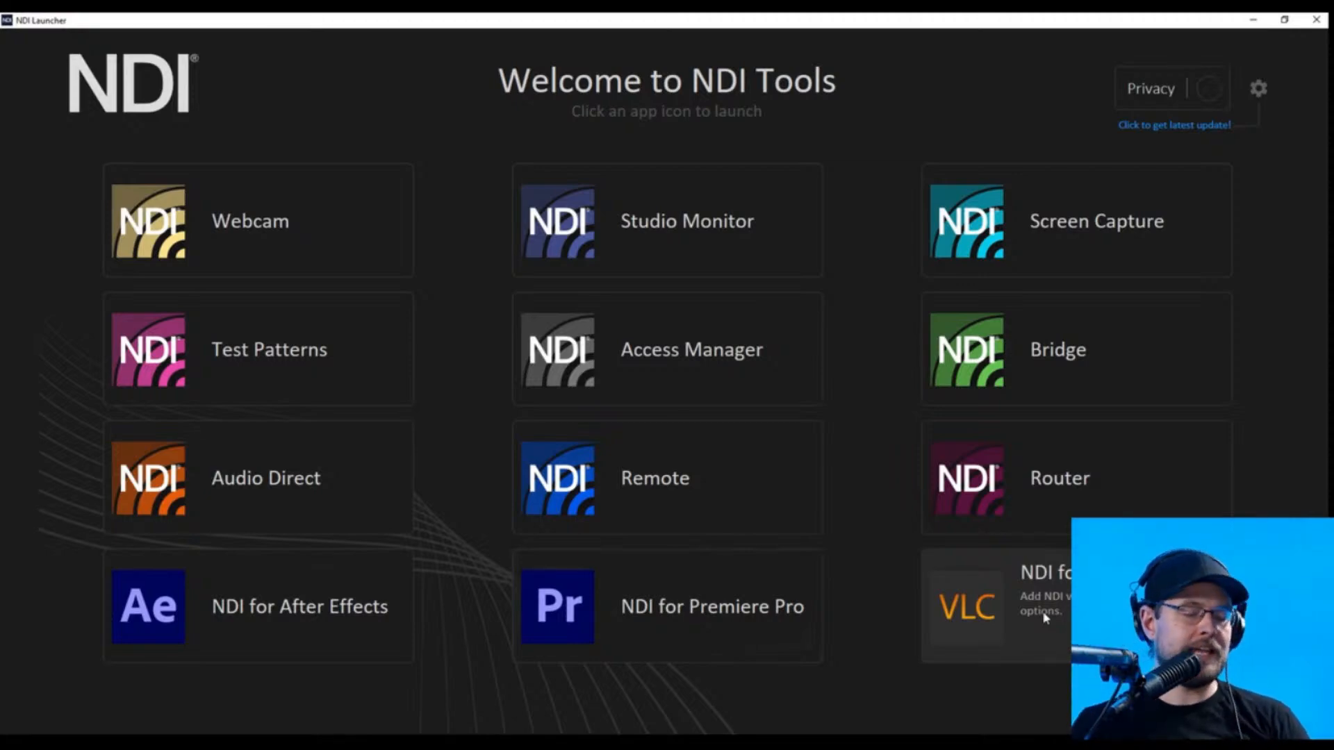
mouse_move(990, 615)
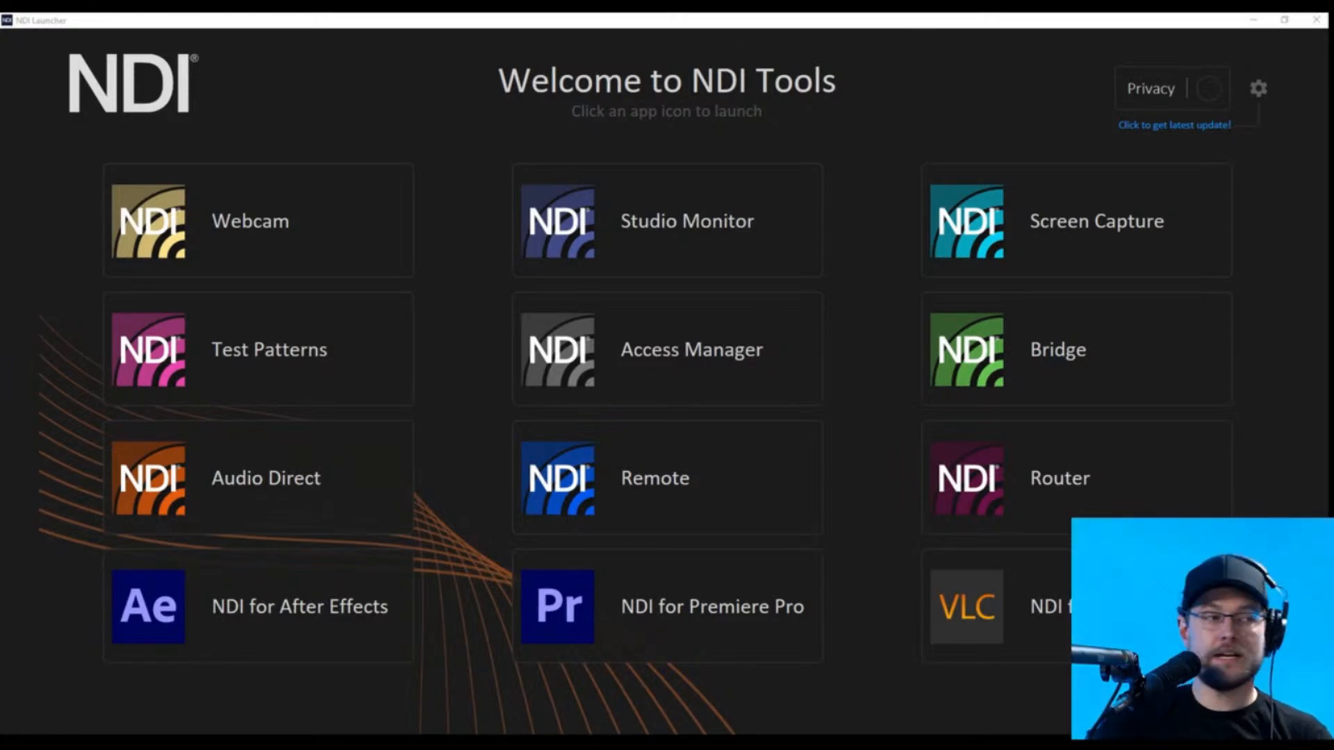
Switch to VLC media player and open its preferences, placing the window above the player.
drag(570, 734, 726, 230)
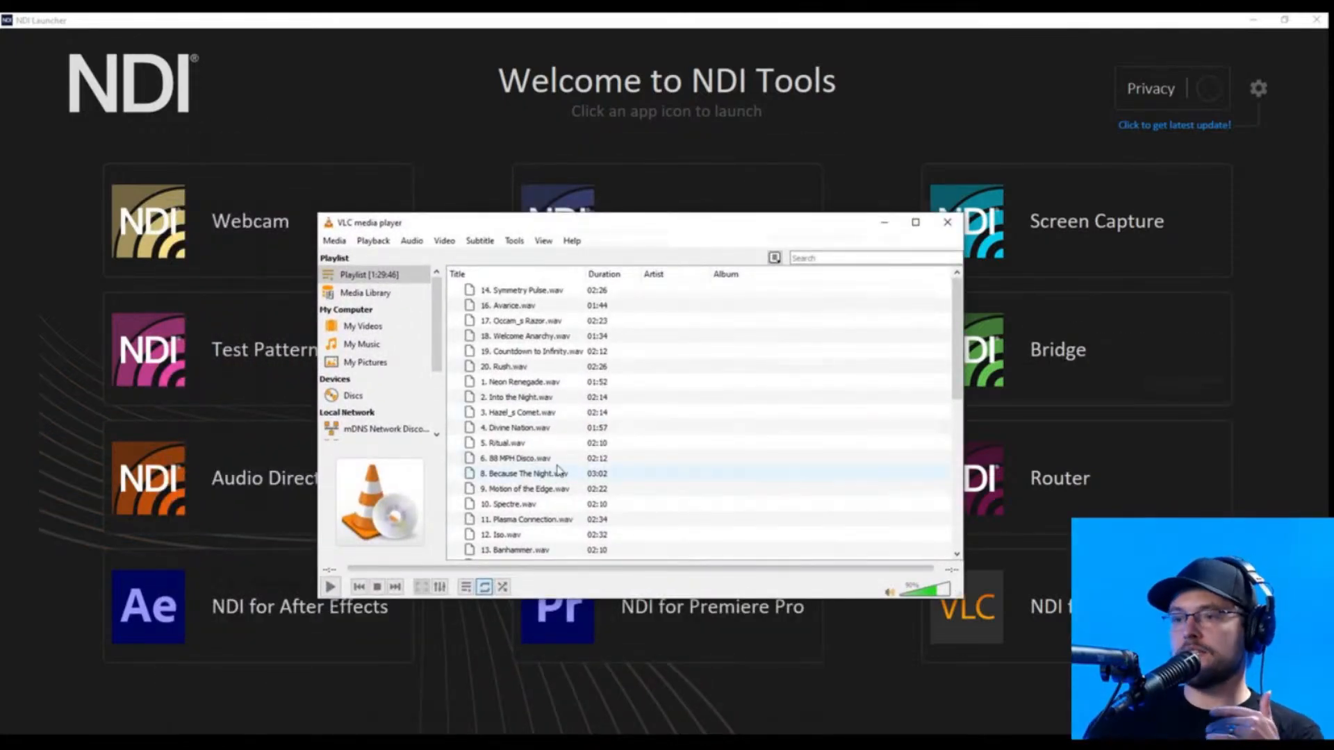
scroll(553, 403, down, 5)
scroll(552, 403, up, 5)
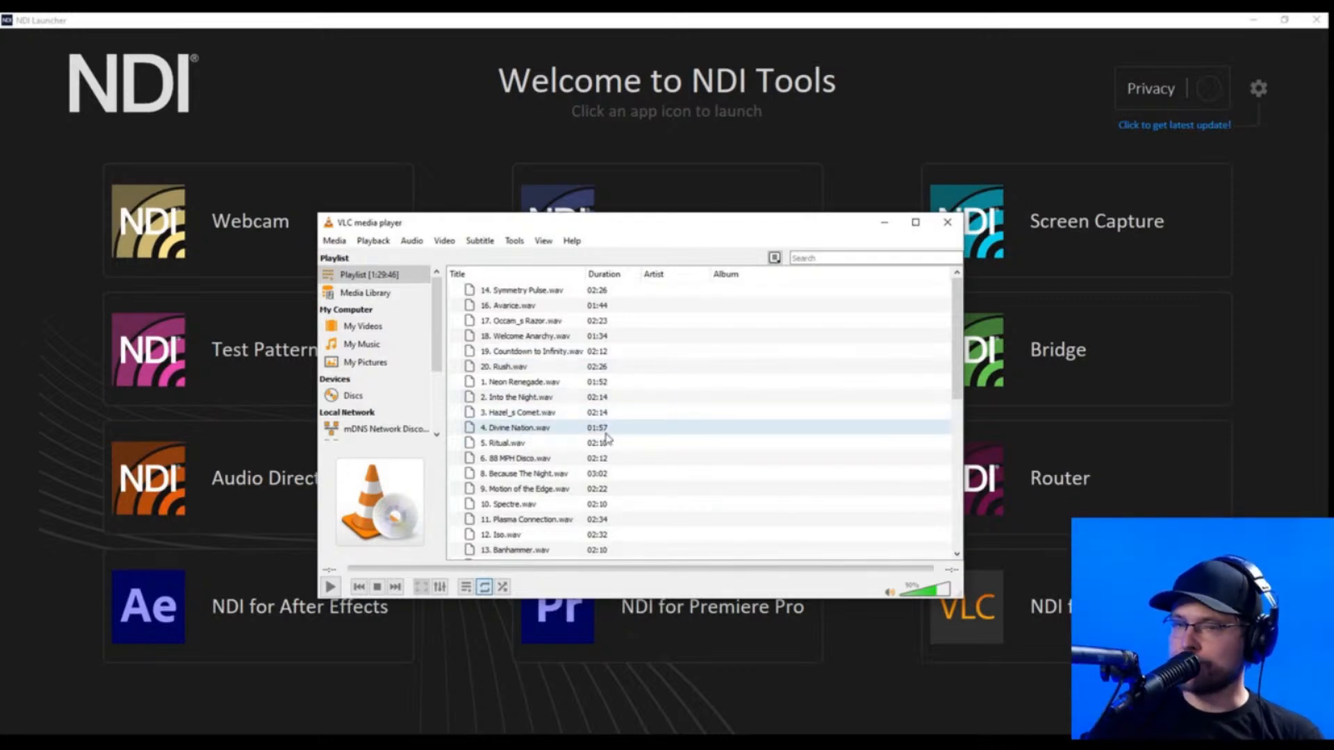
click(335, 241)
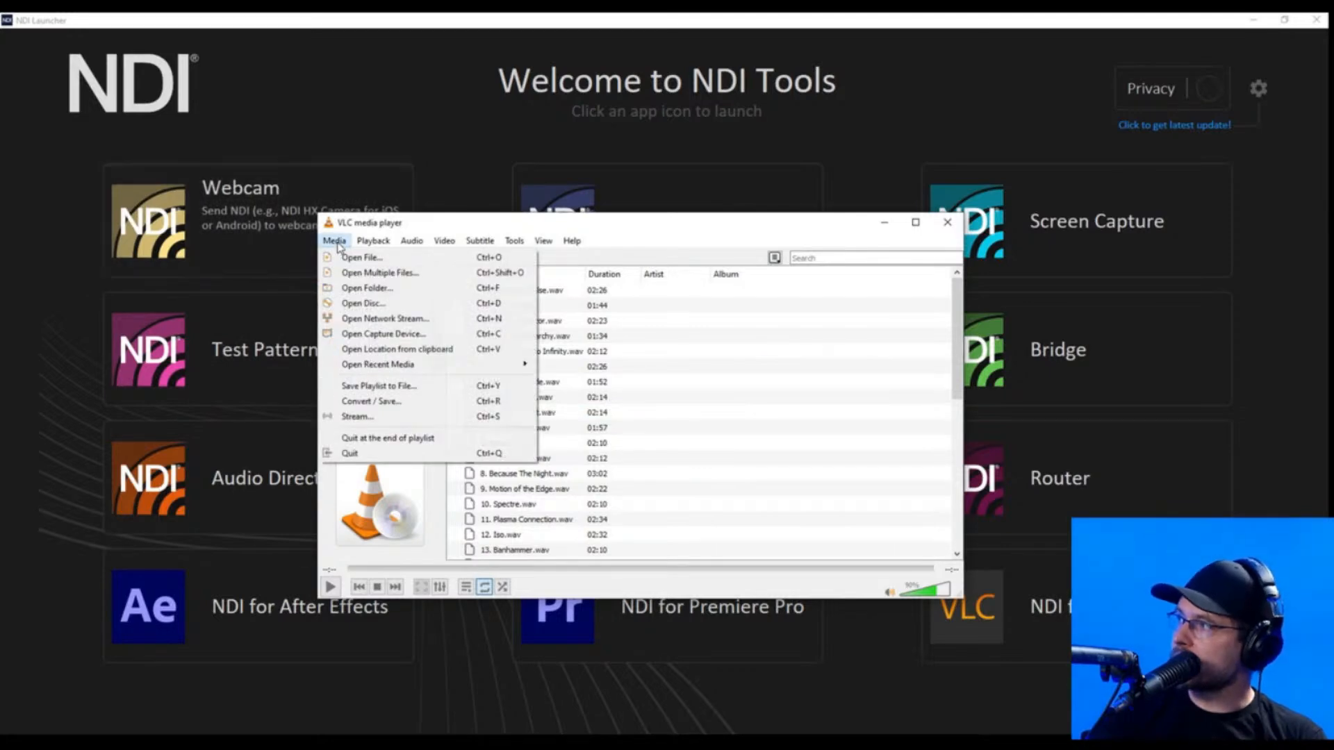
mouse_move(566, 243)
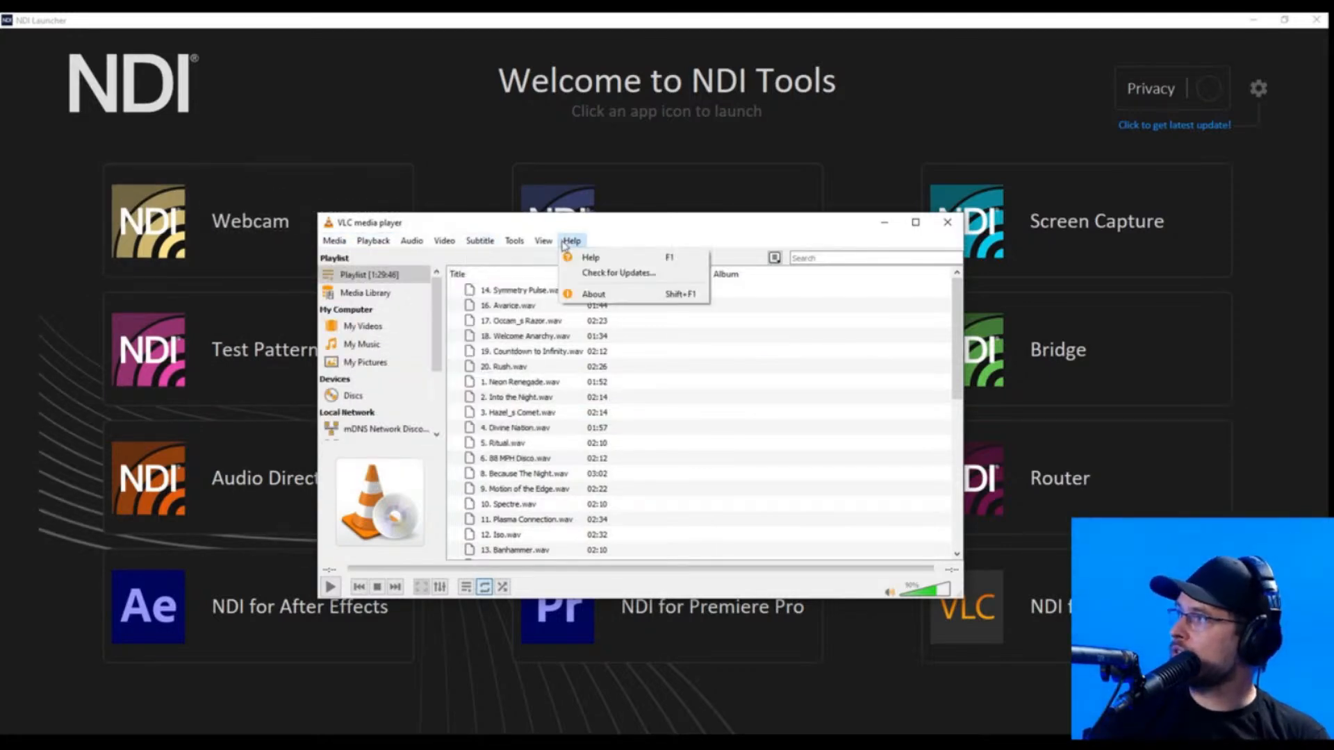
mouse_move(514, 240)
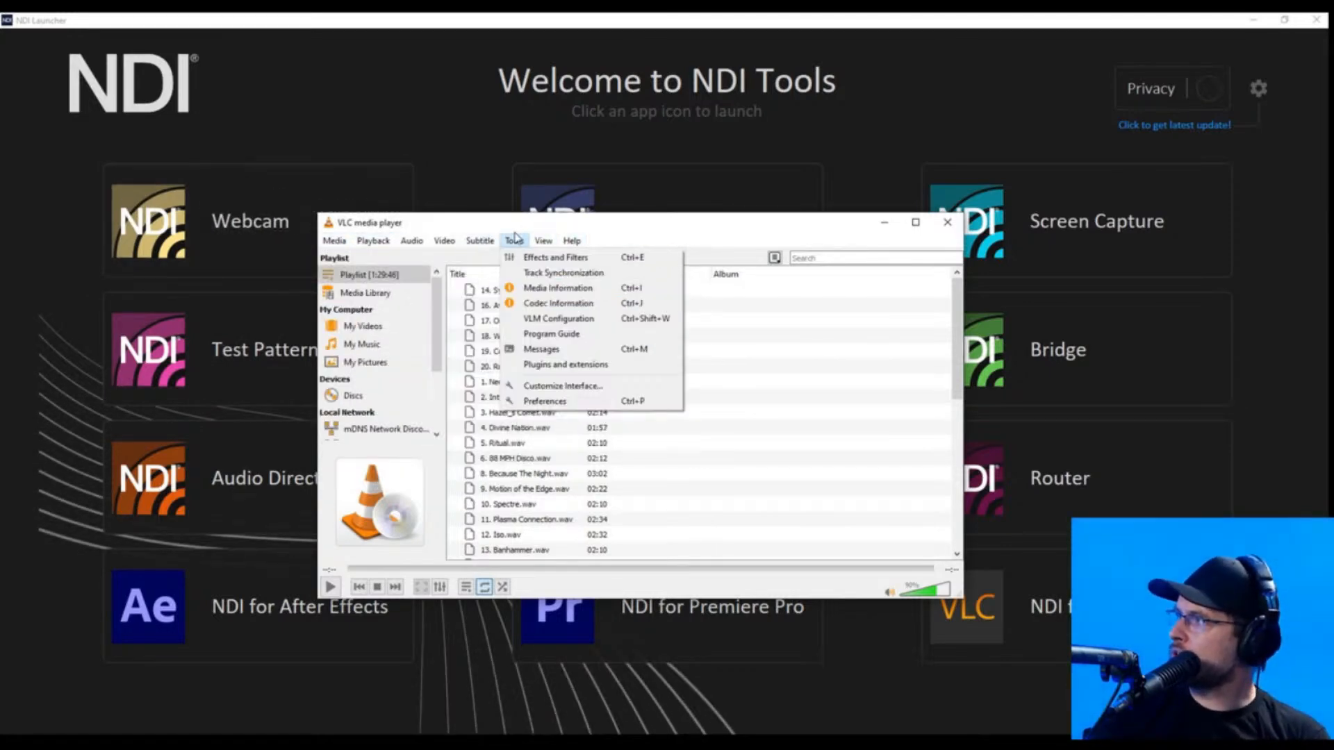
click(548, 402)
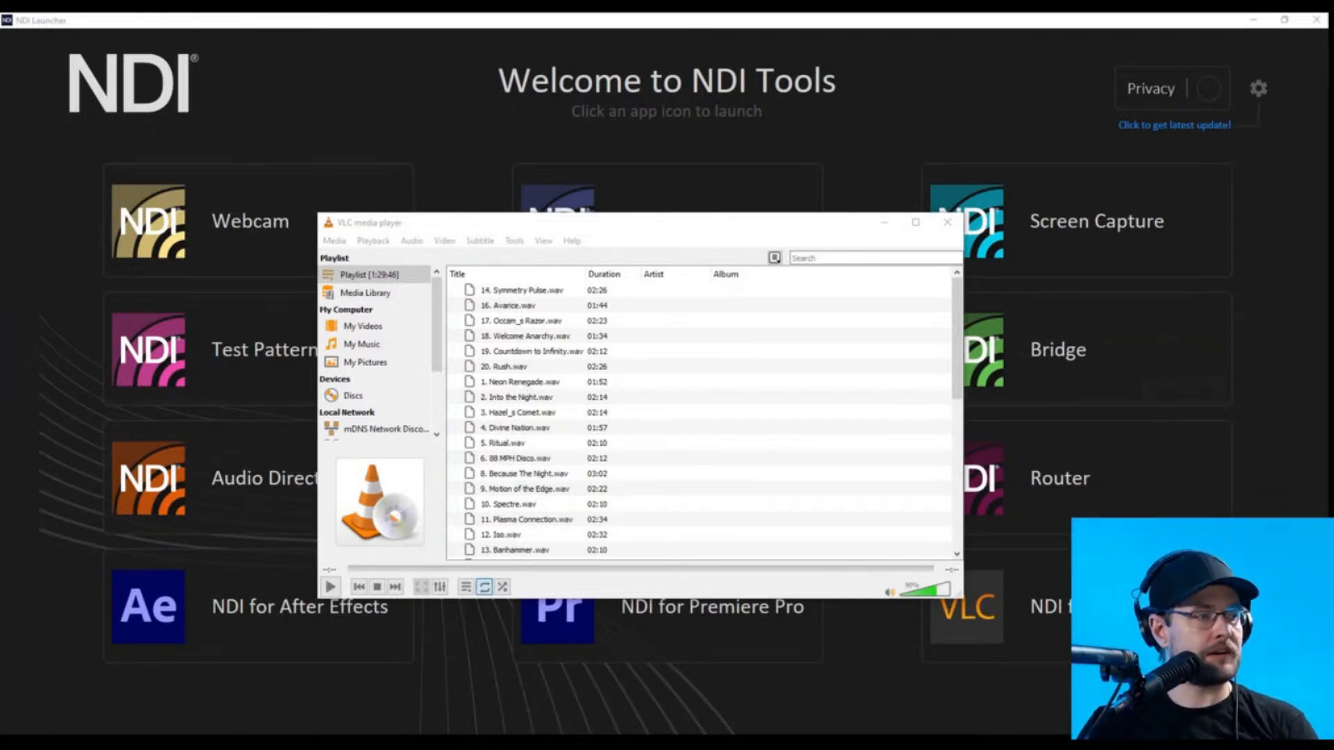
drag(364, 303, 662, 166)
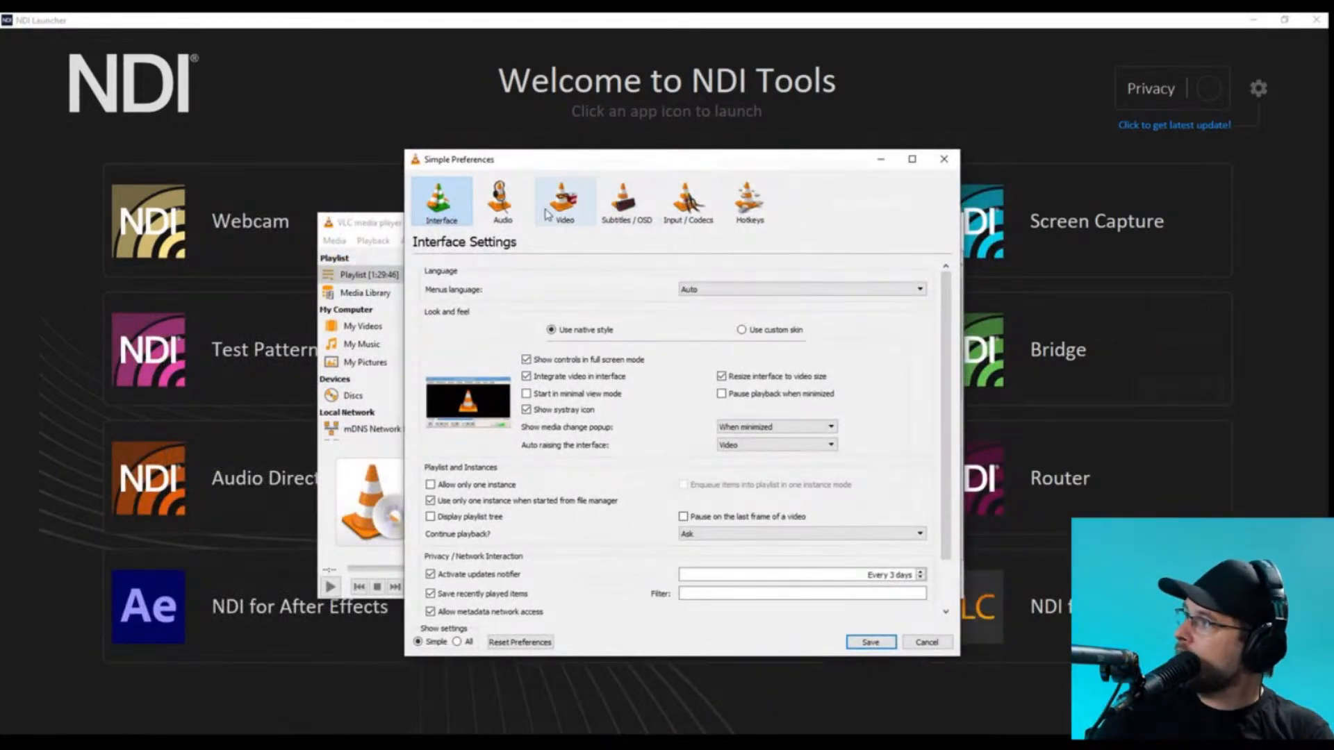
Examine the output modules in VLC's audio settings, including NDI audio output.
click(500, 201)
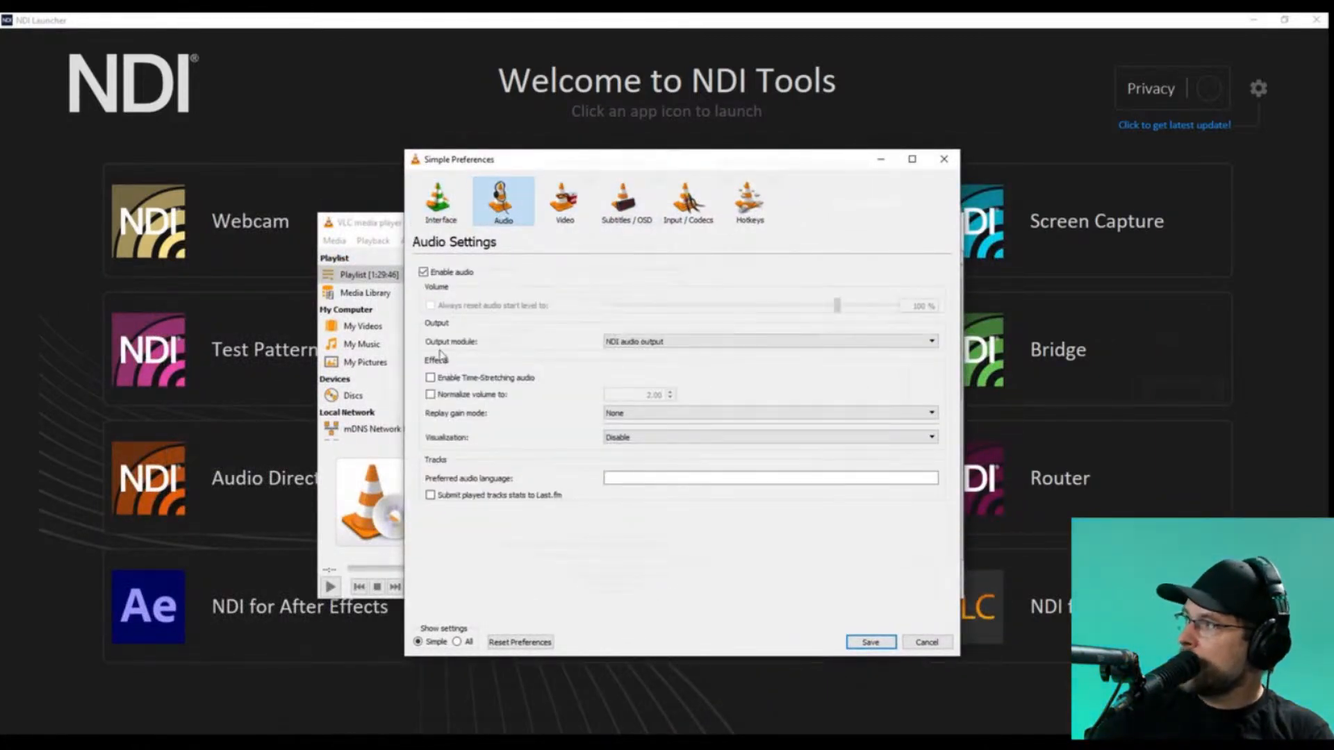
click(618, 341)
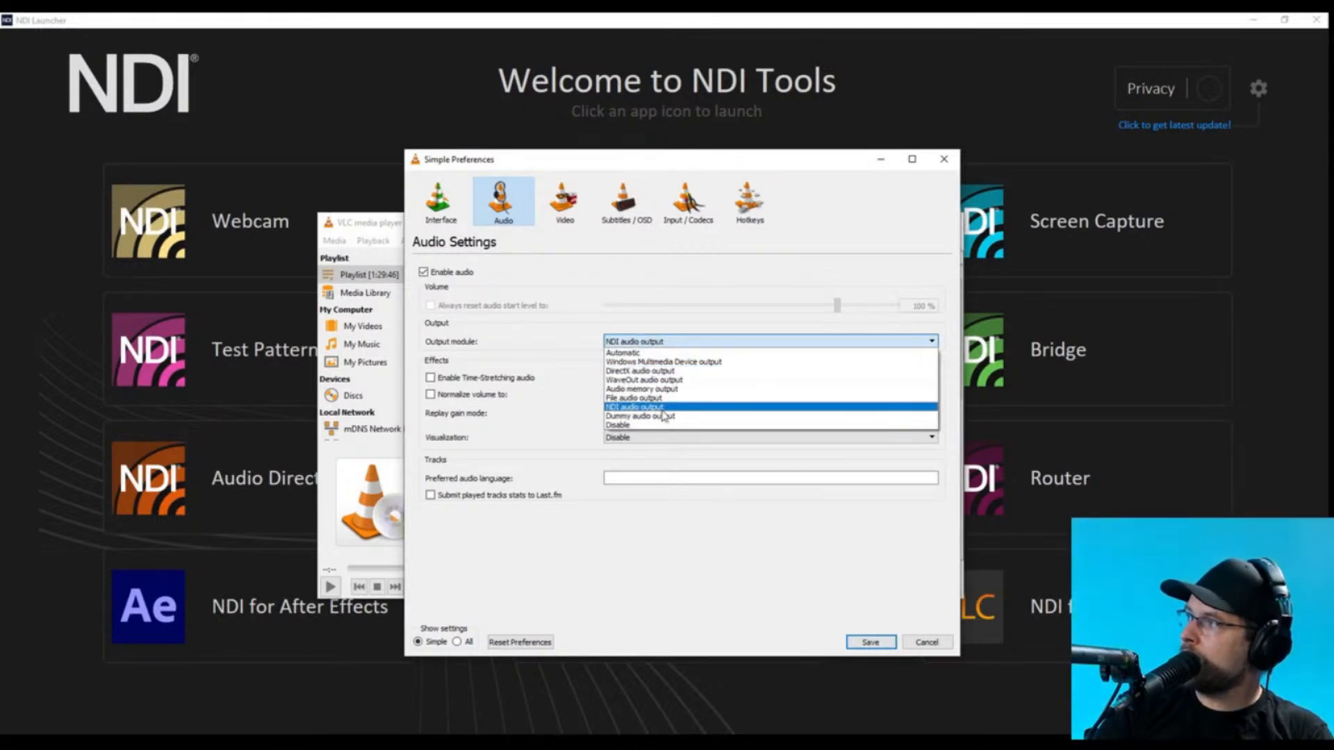
click(533, 415)
Examine the output choices in VLC's video settings, including NDI video output, and close the preferences.
click(563, 201)
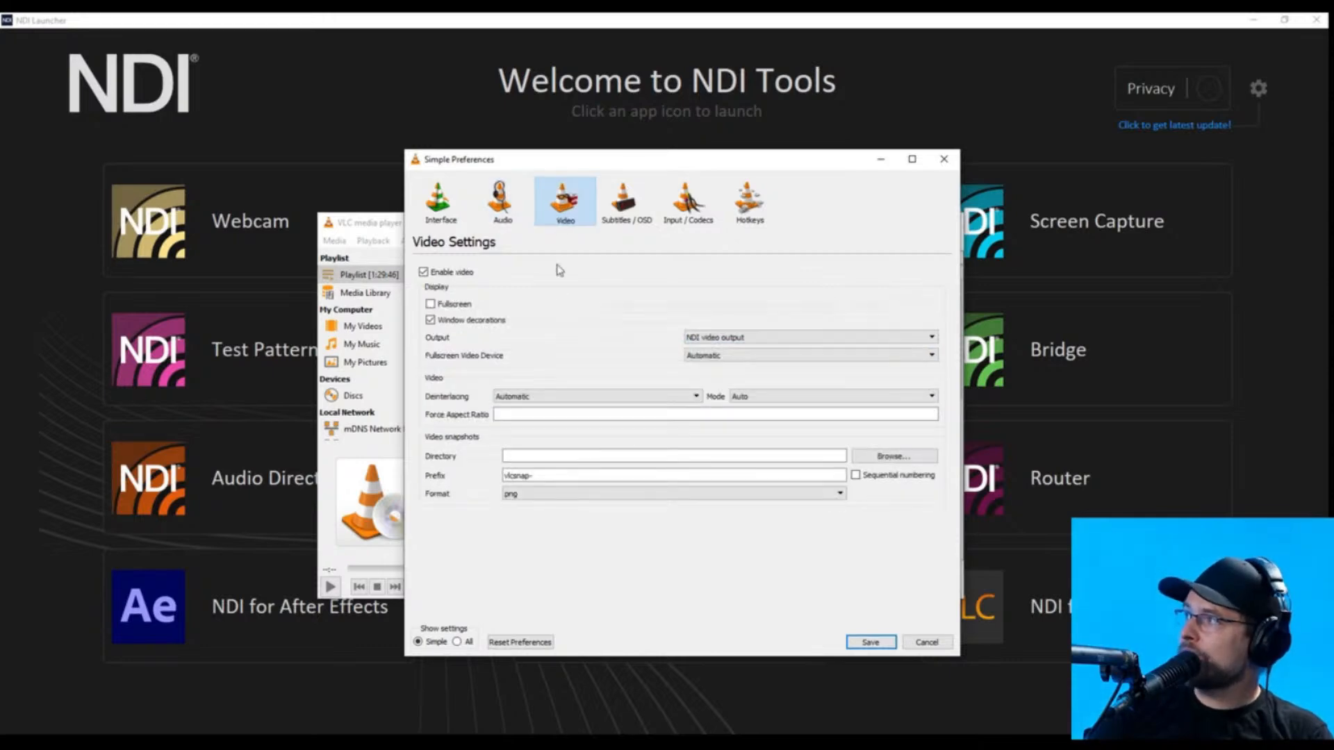
click(749, 339)
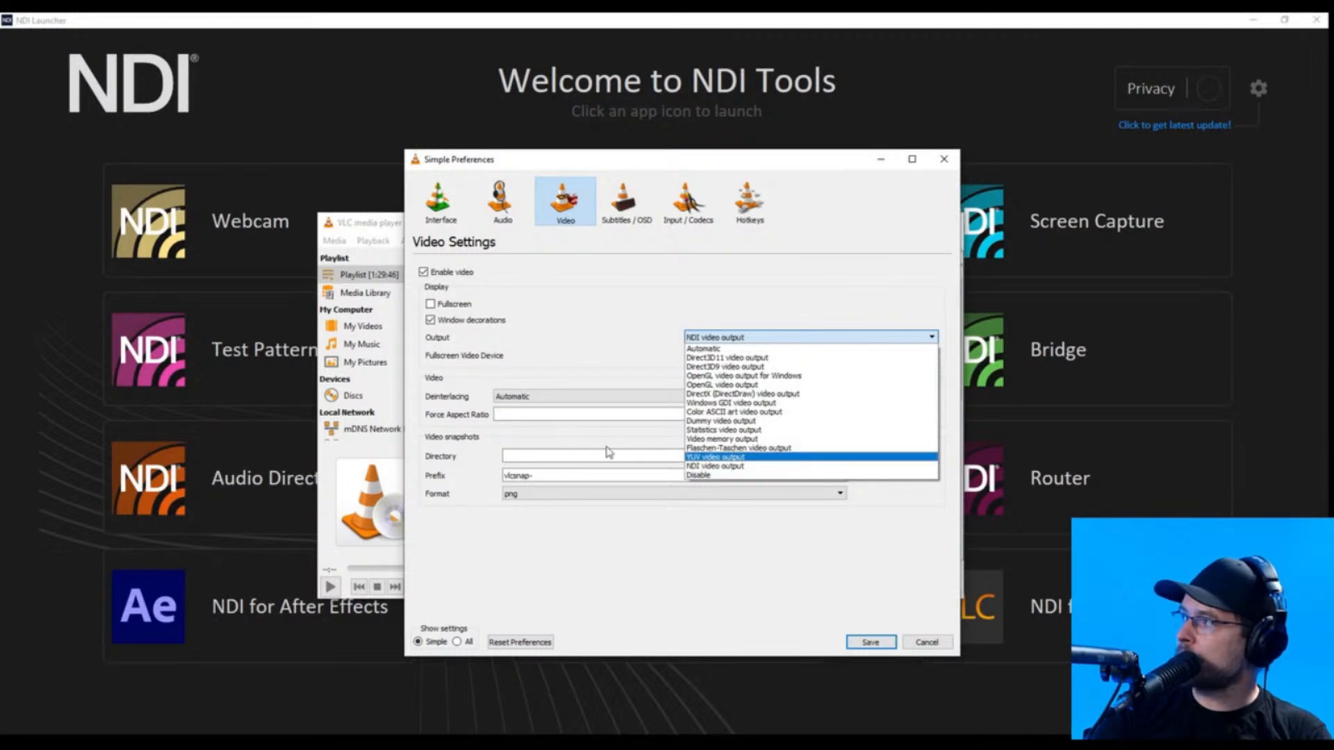
click(563, 348)
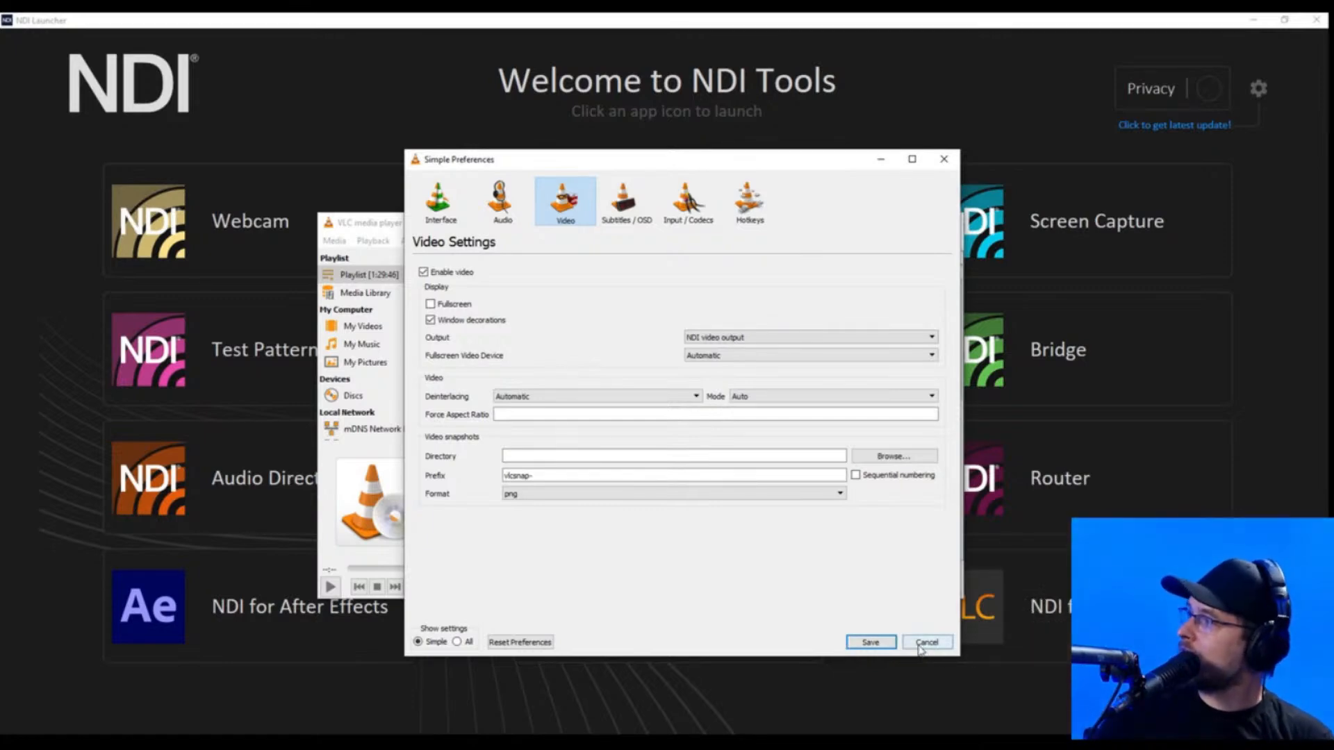
click(871, 642)
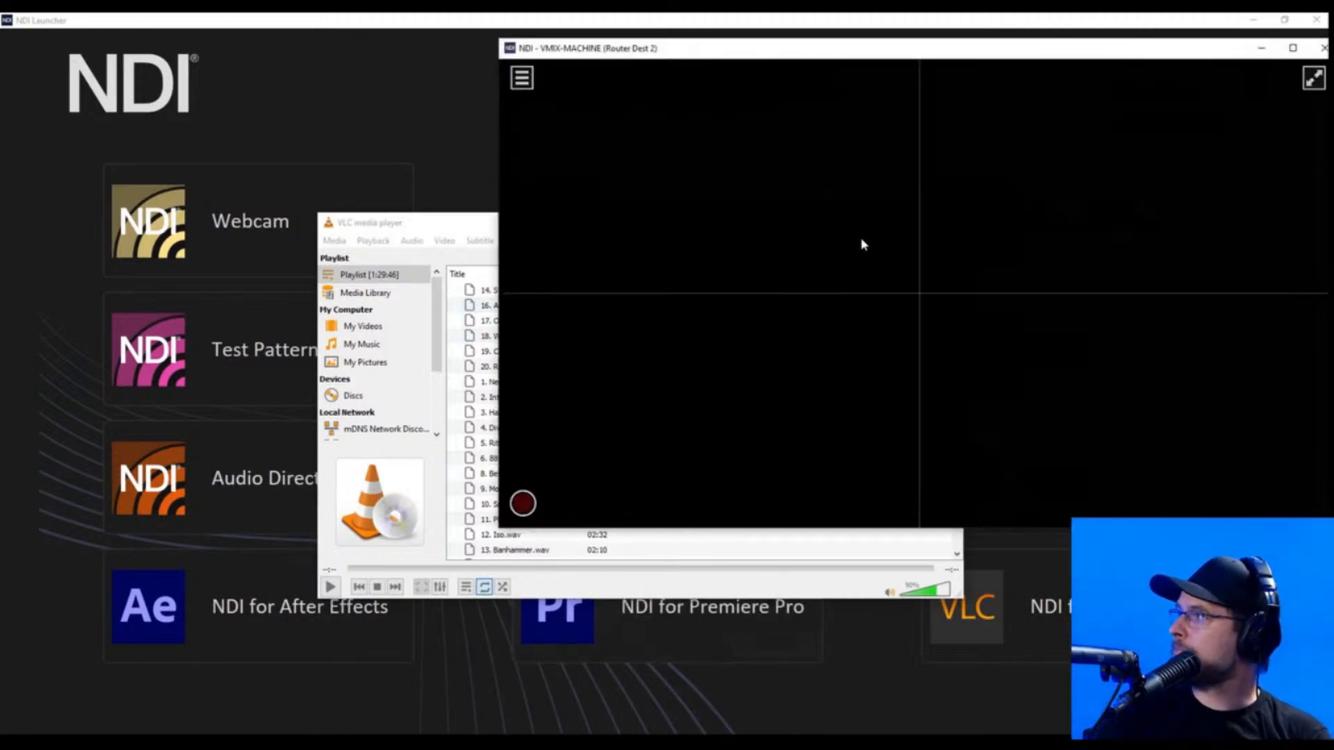
Set the Studio Monitor source to VLC on VMIX-MACHINE and move the window over the player.
right_click(815, 248)
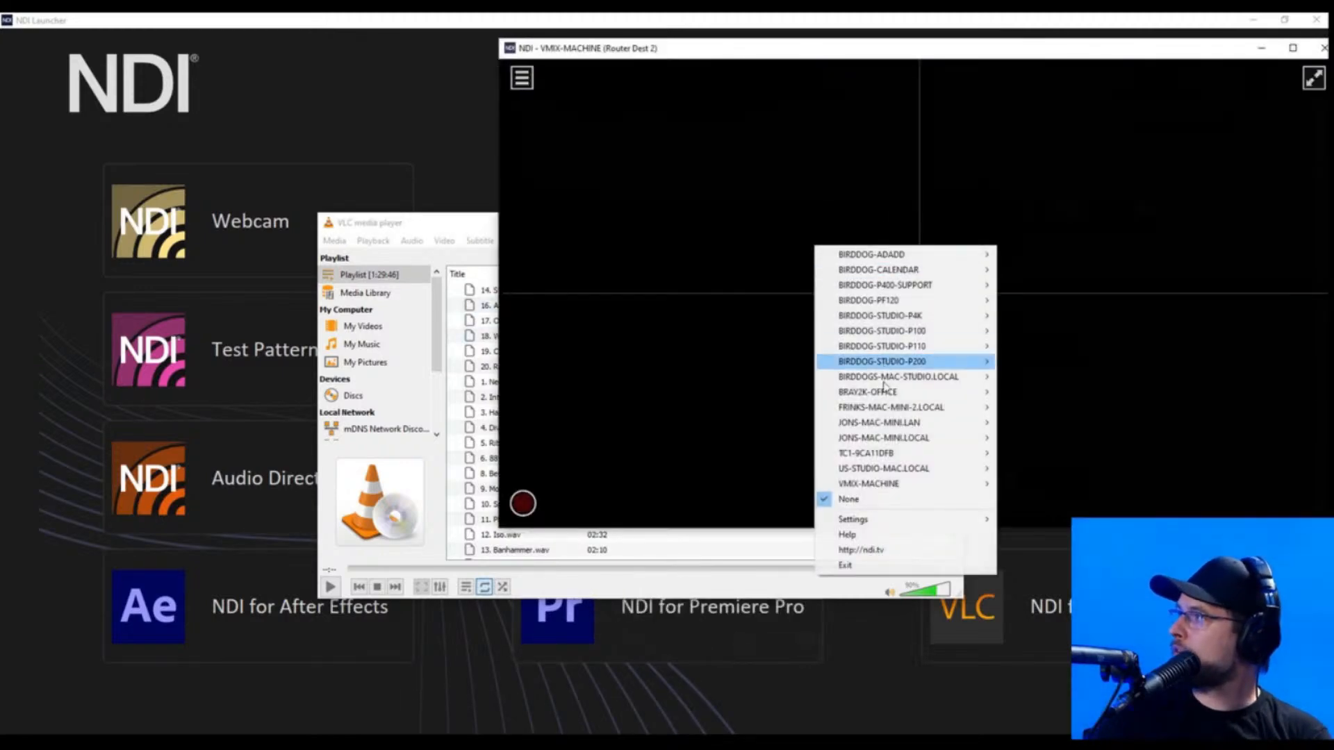
mouse_move(936, 489)
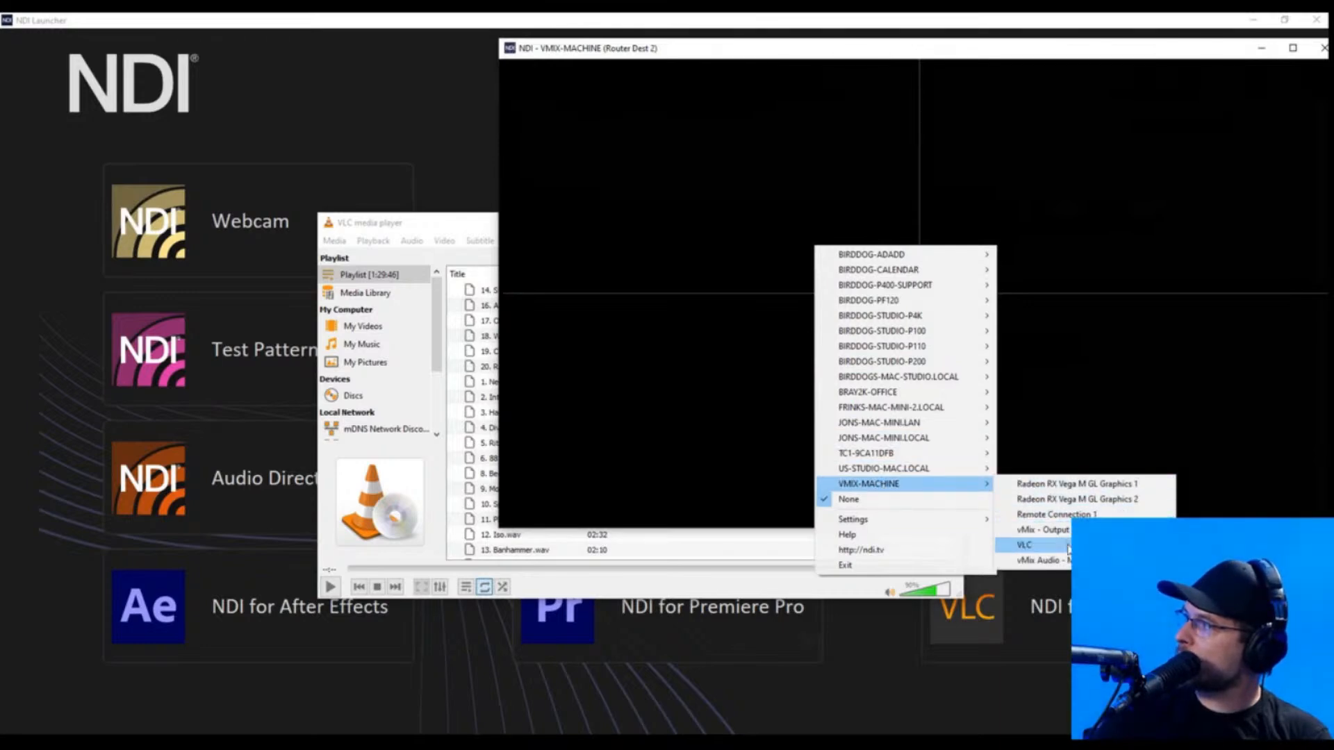
click(1029, 546)
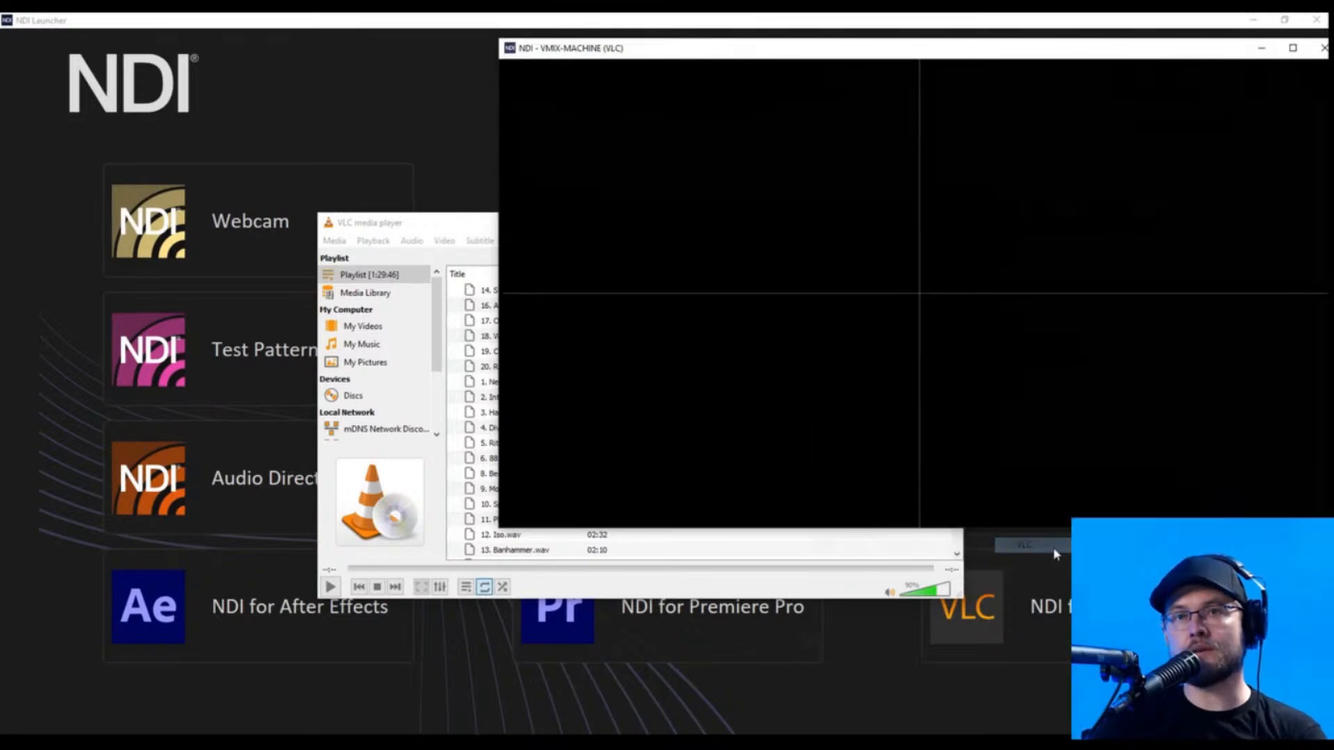
drag(867, 40, 642, 103)
Examine Studio Monitor's video settings and the available VMIX-MACHINE sources, leaving VLC selected.
right_click(539, 391)
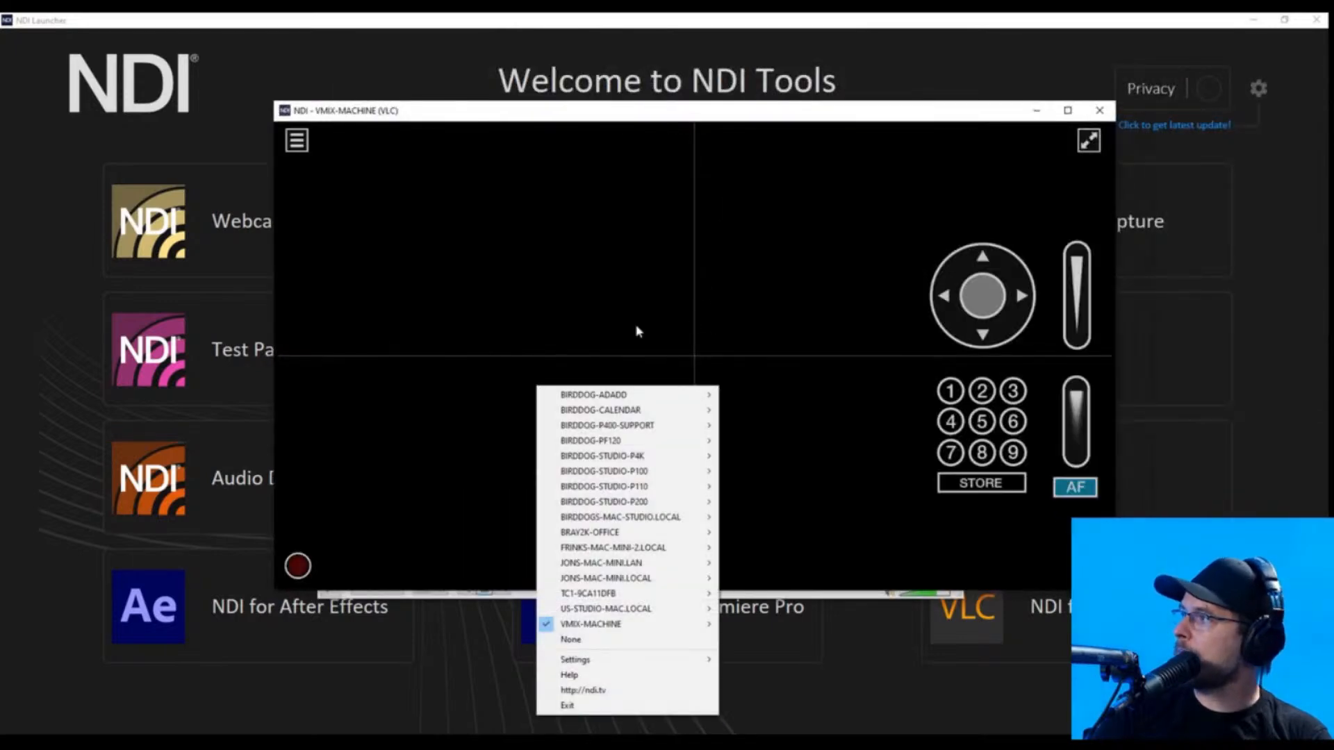
mouse_move(662, 667)
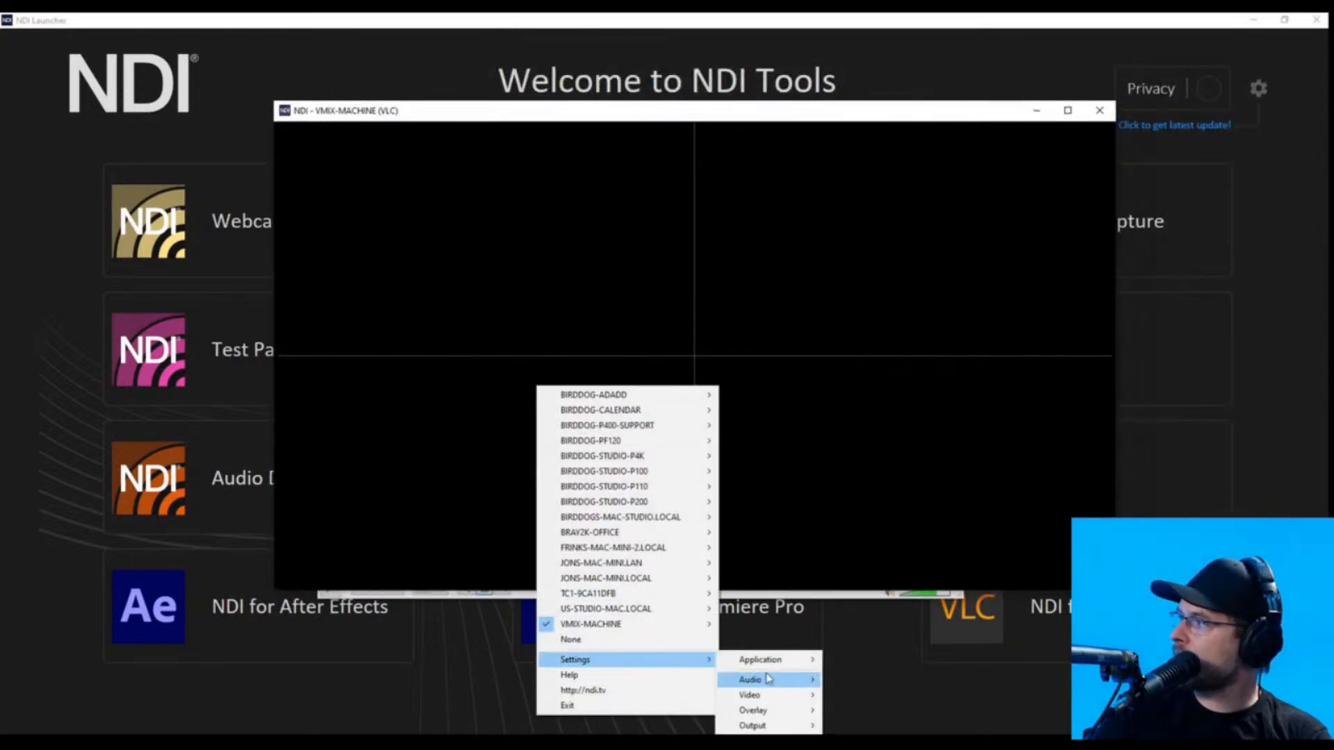
mouse_move(781, 697)
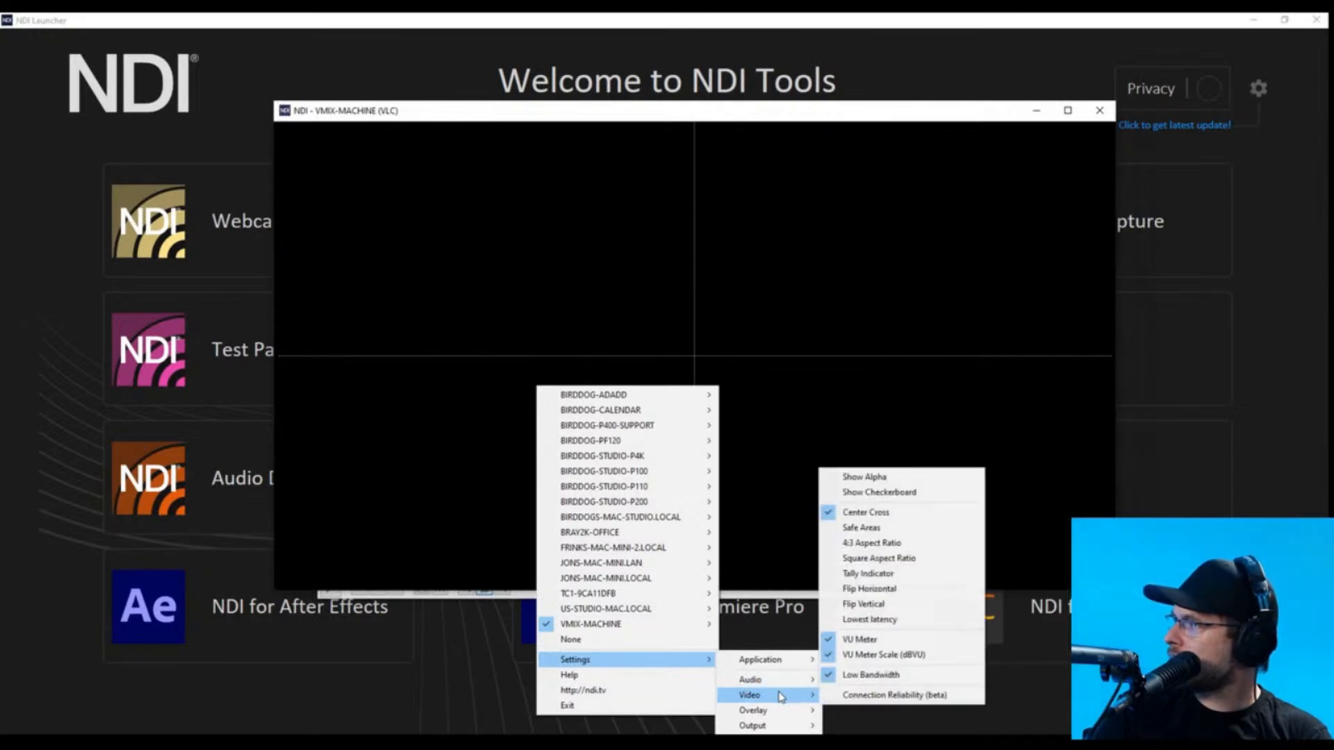
click(672, 261)
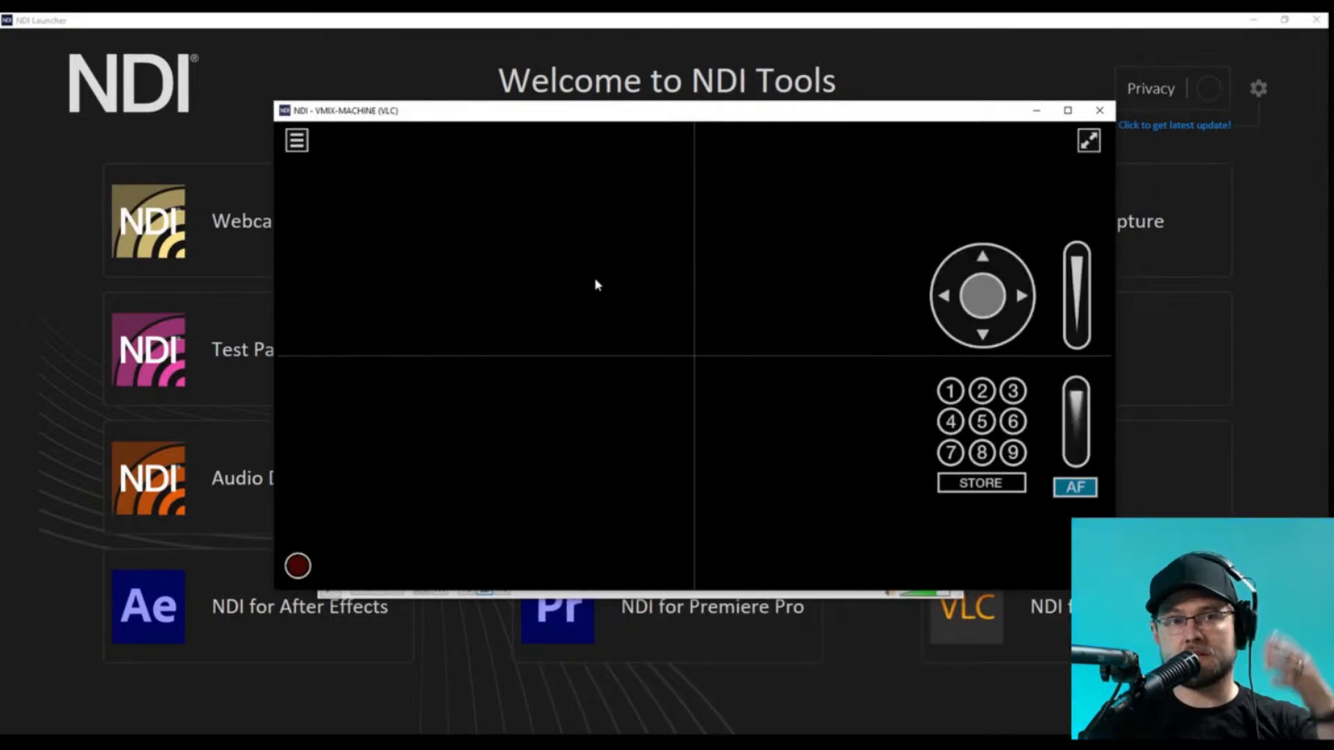
right_click(570, 299)
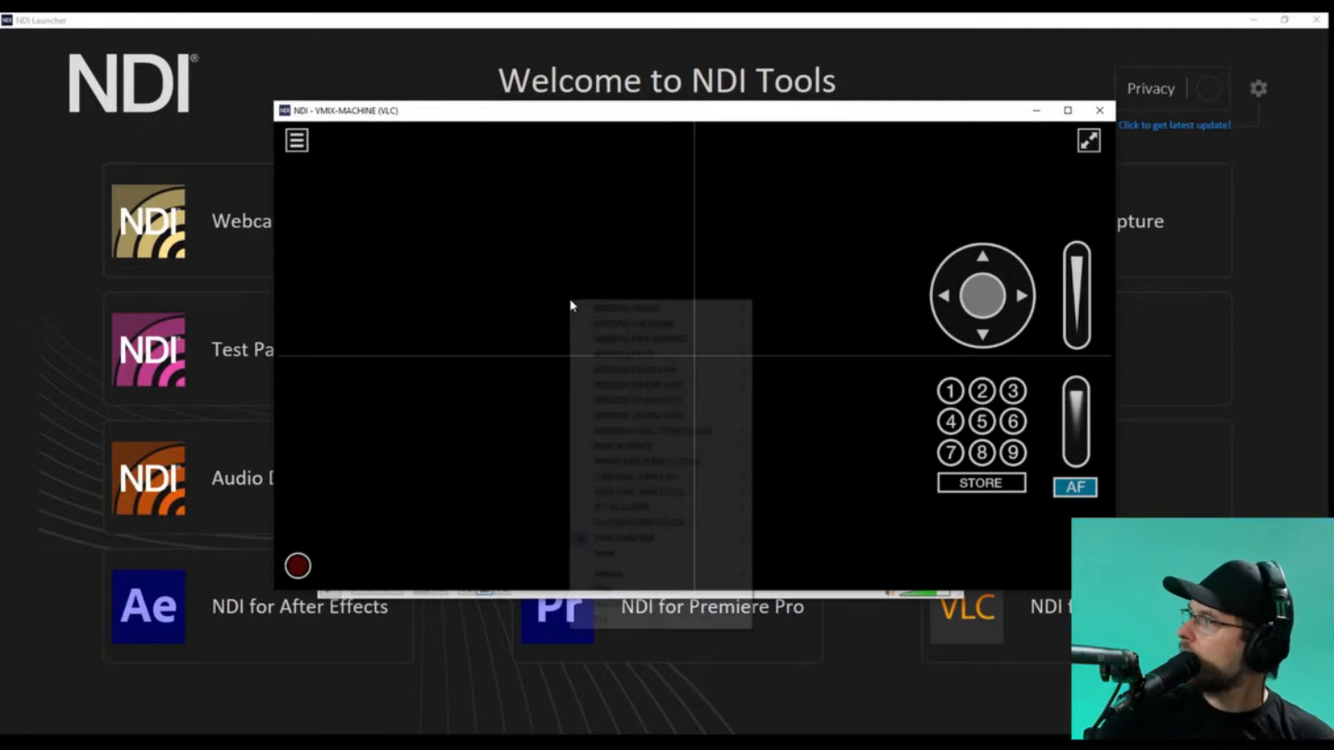
click(633, 200)
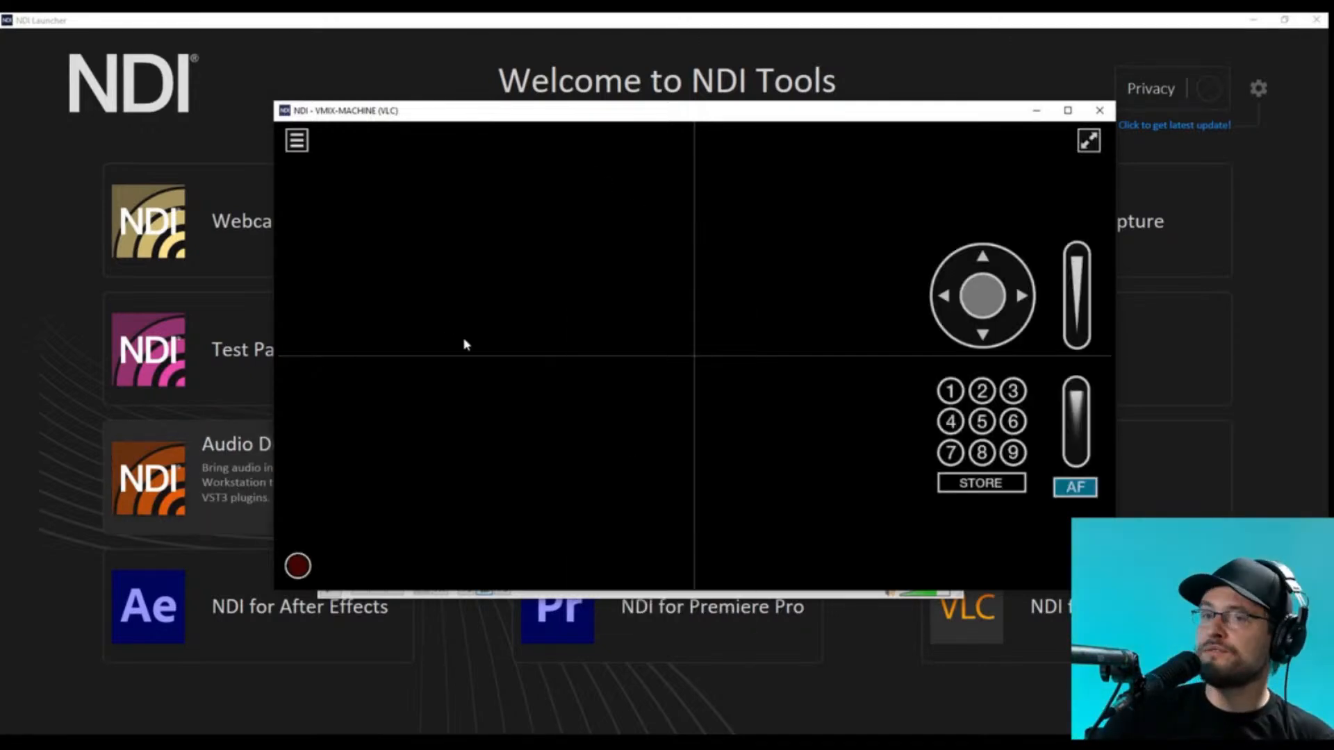
right_click(549, 363)
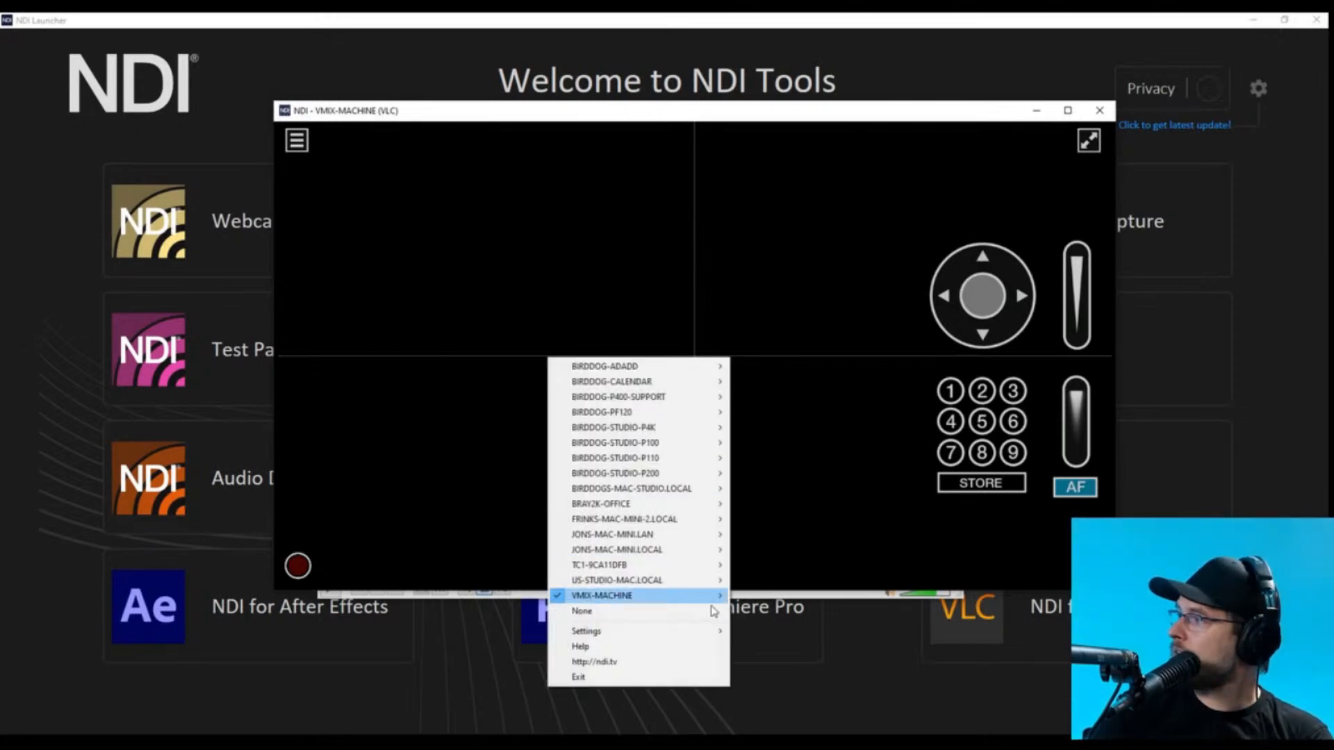
mouse_move(694, 596)
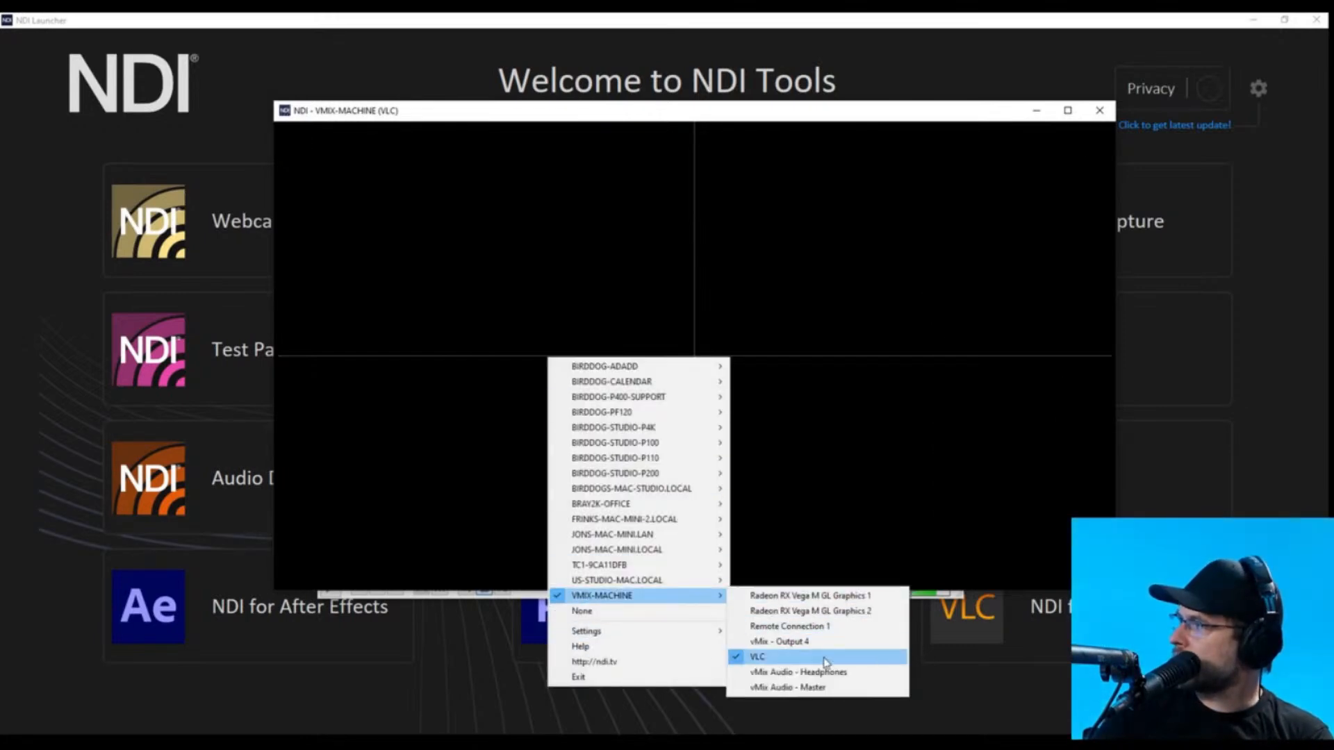
click(774, 372)
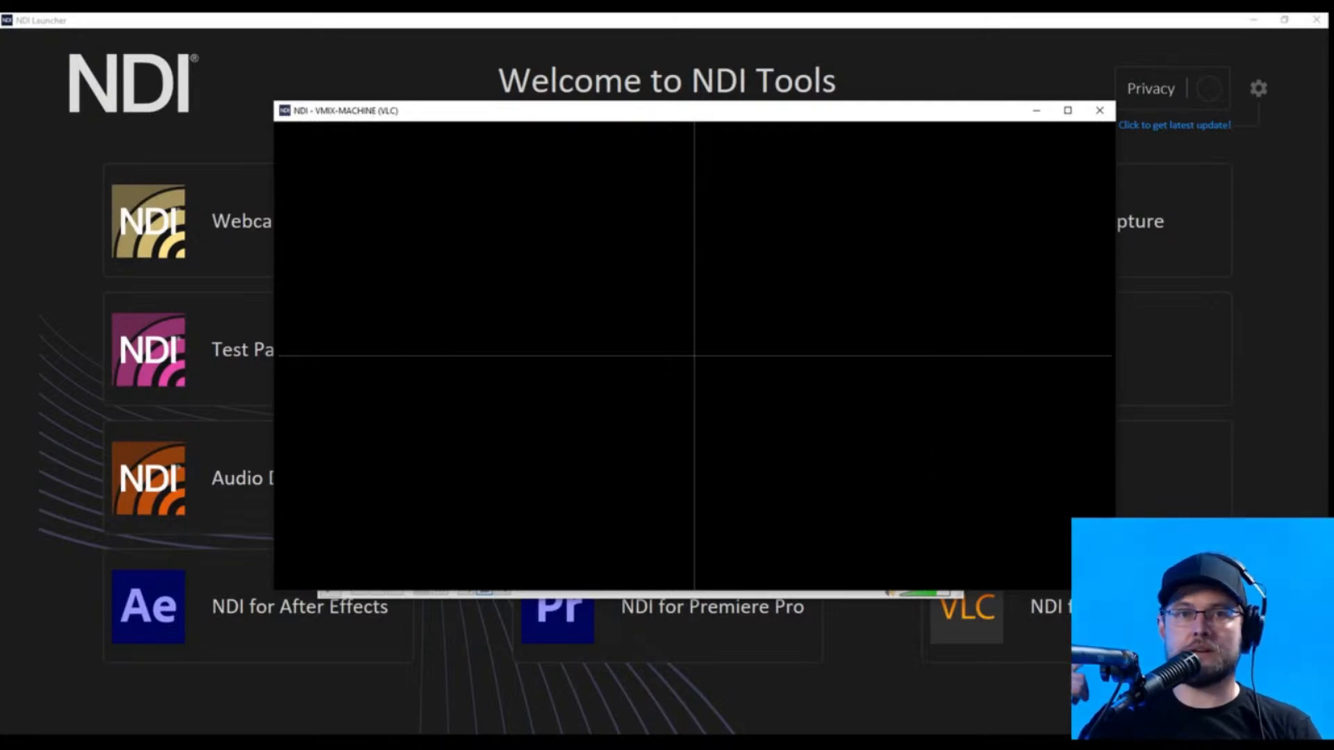
mouse_move(760, 173)
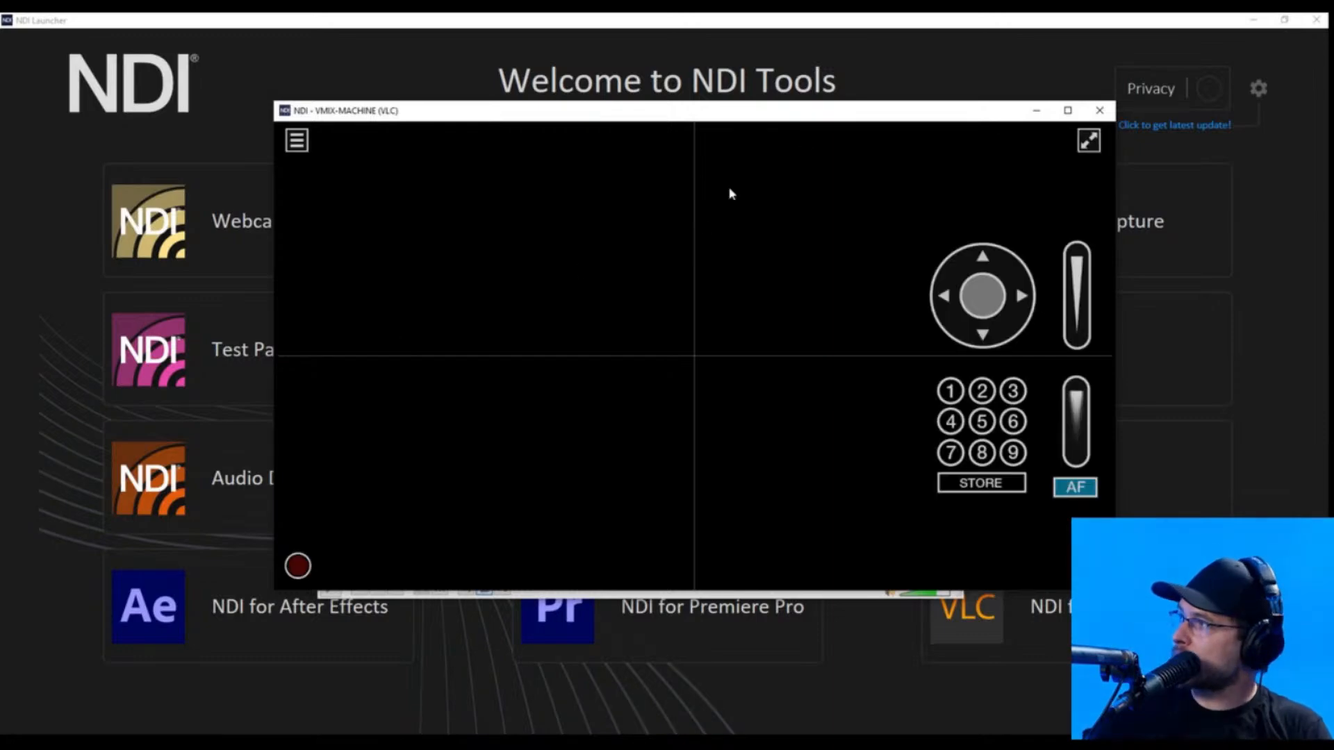
Set Studio Monitor's audio output to OUT 1-4 (2- BEHRINGER UMC 404HD 192k).
right_click(740, 288)
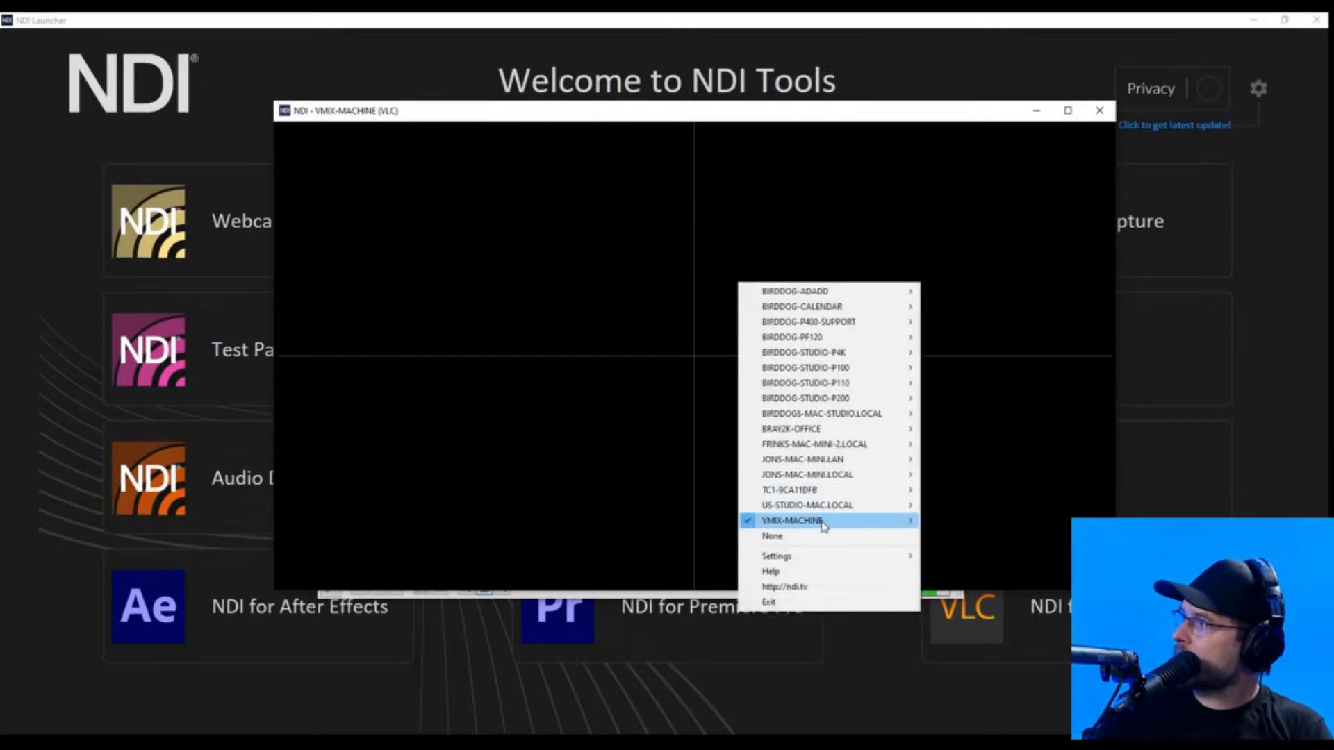
mouse_move(824, 520)
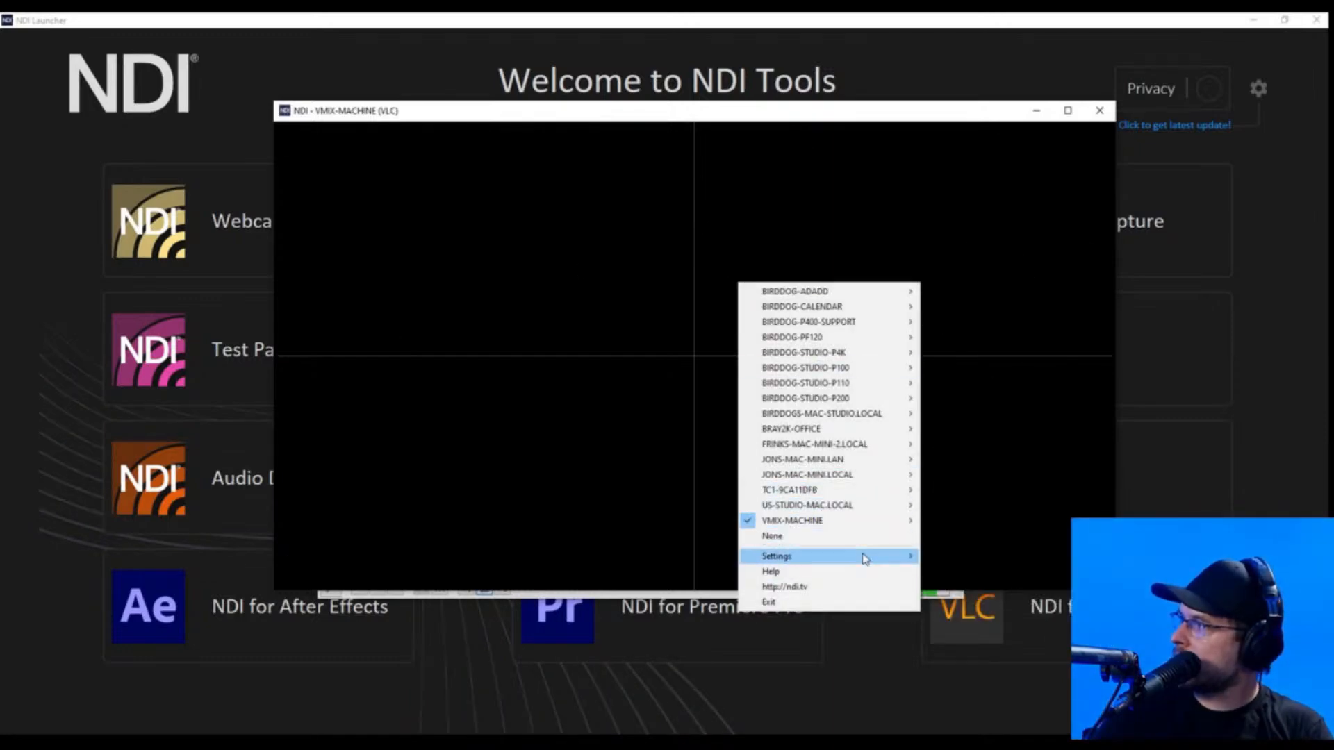
mouse_move(865, 557)
mouse_move(966, 576)
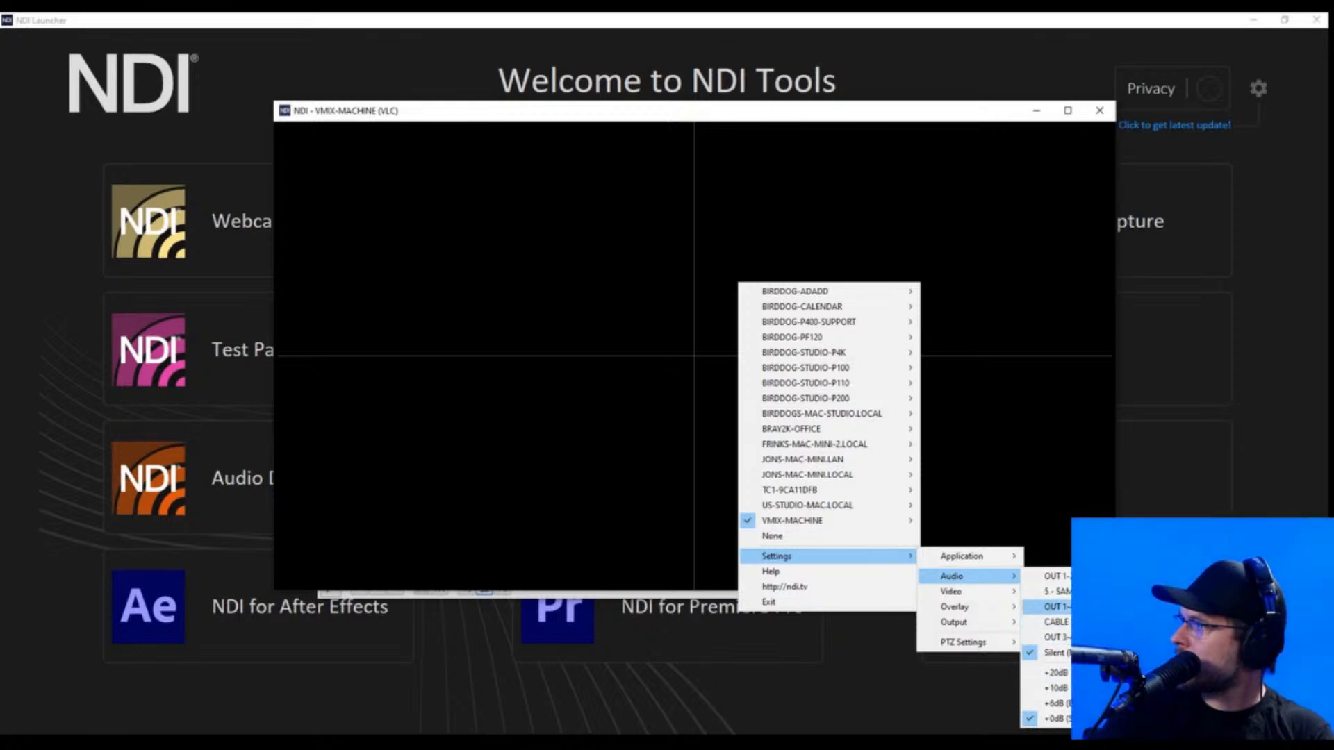
click(1052, 607)
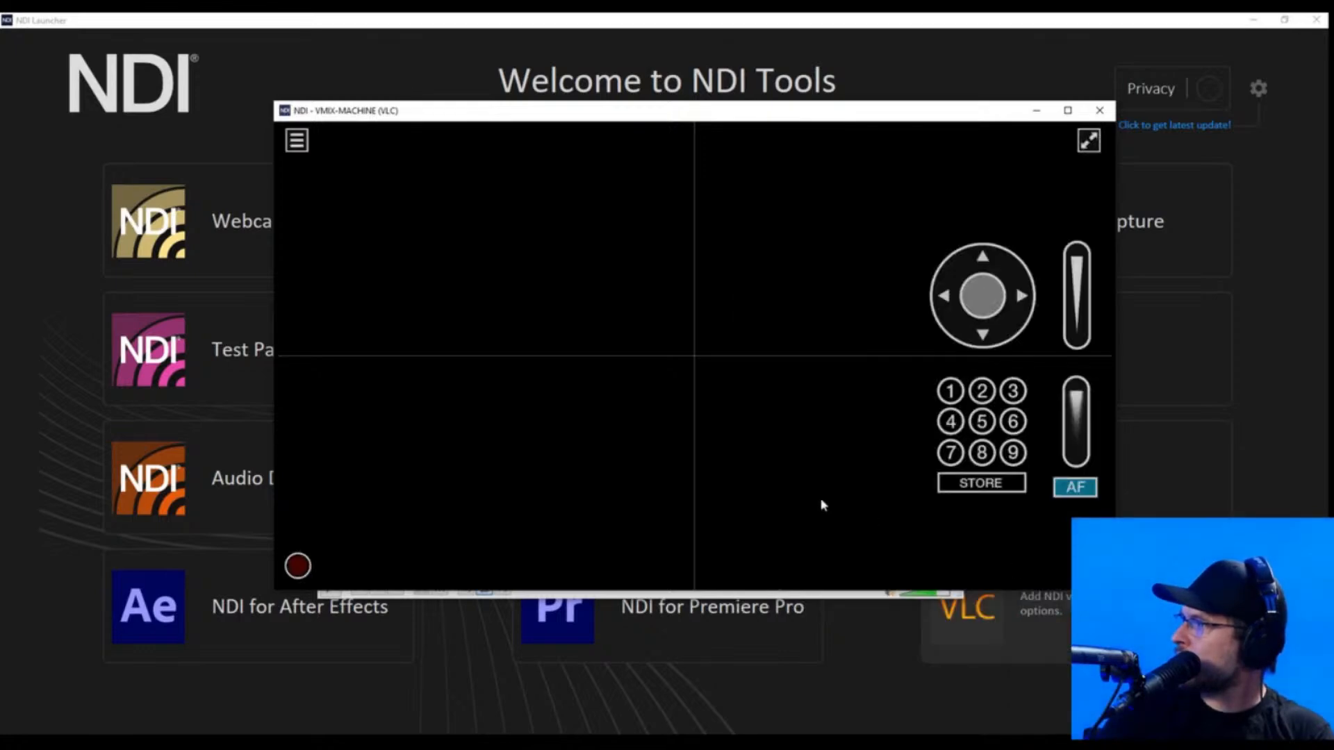
Switch Studio Monitor's audio output to OUT 1-2 (2- BEHRINGER UMC 404HD 192k).
right_click(618, 415)
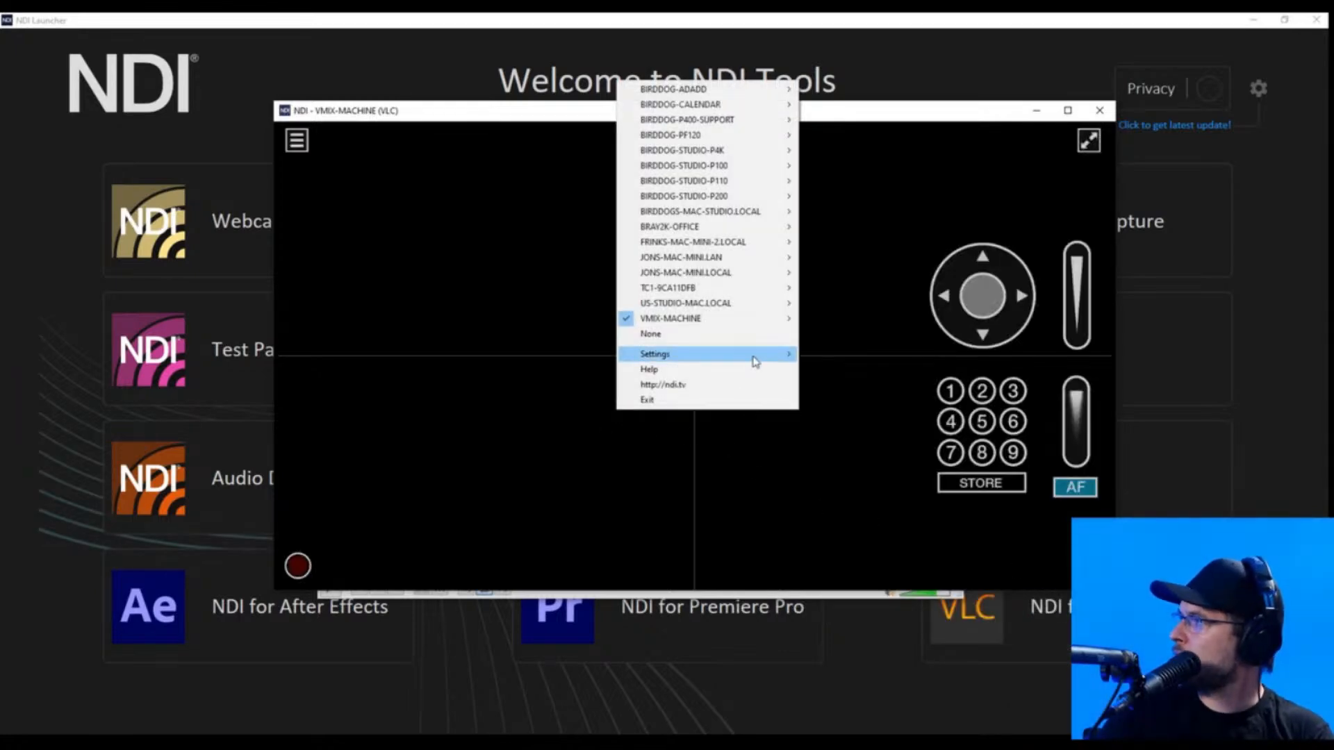
mouse_move(753, 357)
mouse_move(890, 376)
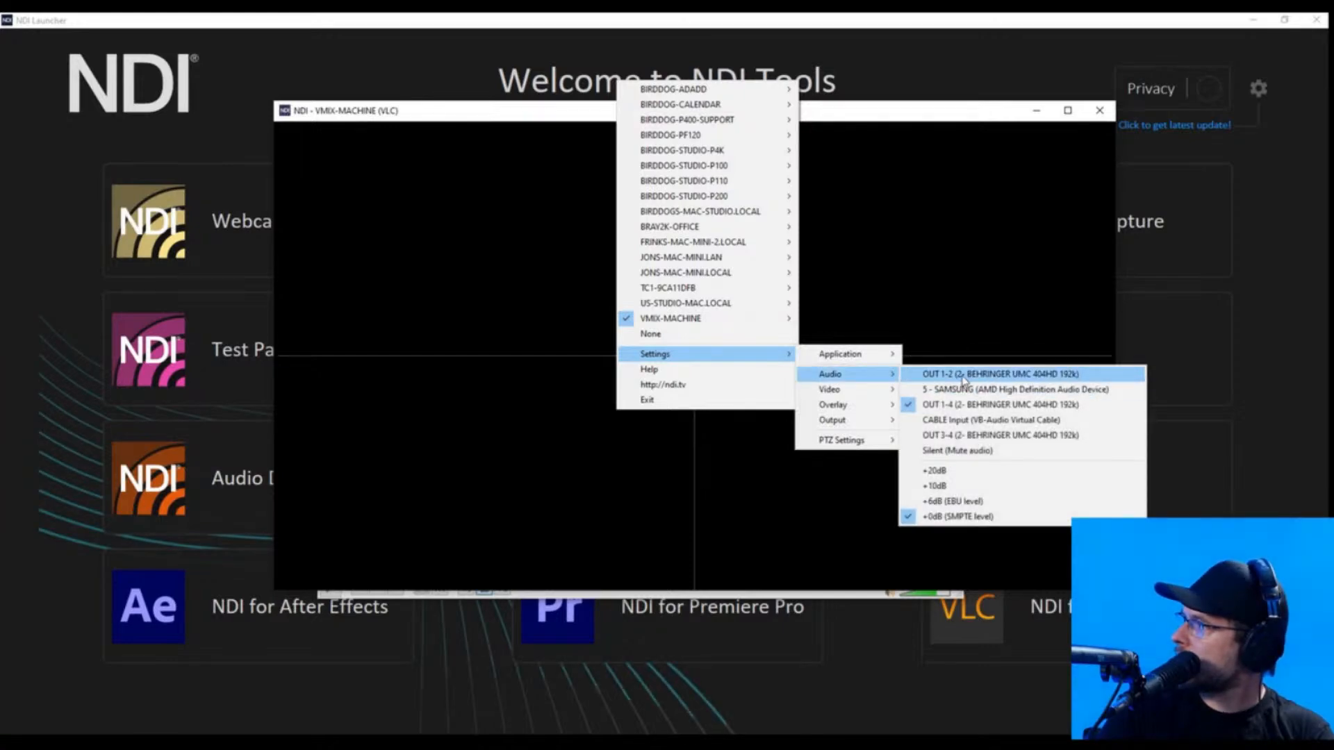
click(963, 377)
Change Studio Monitor's audio output to OUT 1-4 (2- BEHRINGER UMC 404HD 192k) and keep the monitor windowed.
right_click(723, 436)
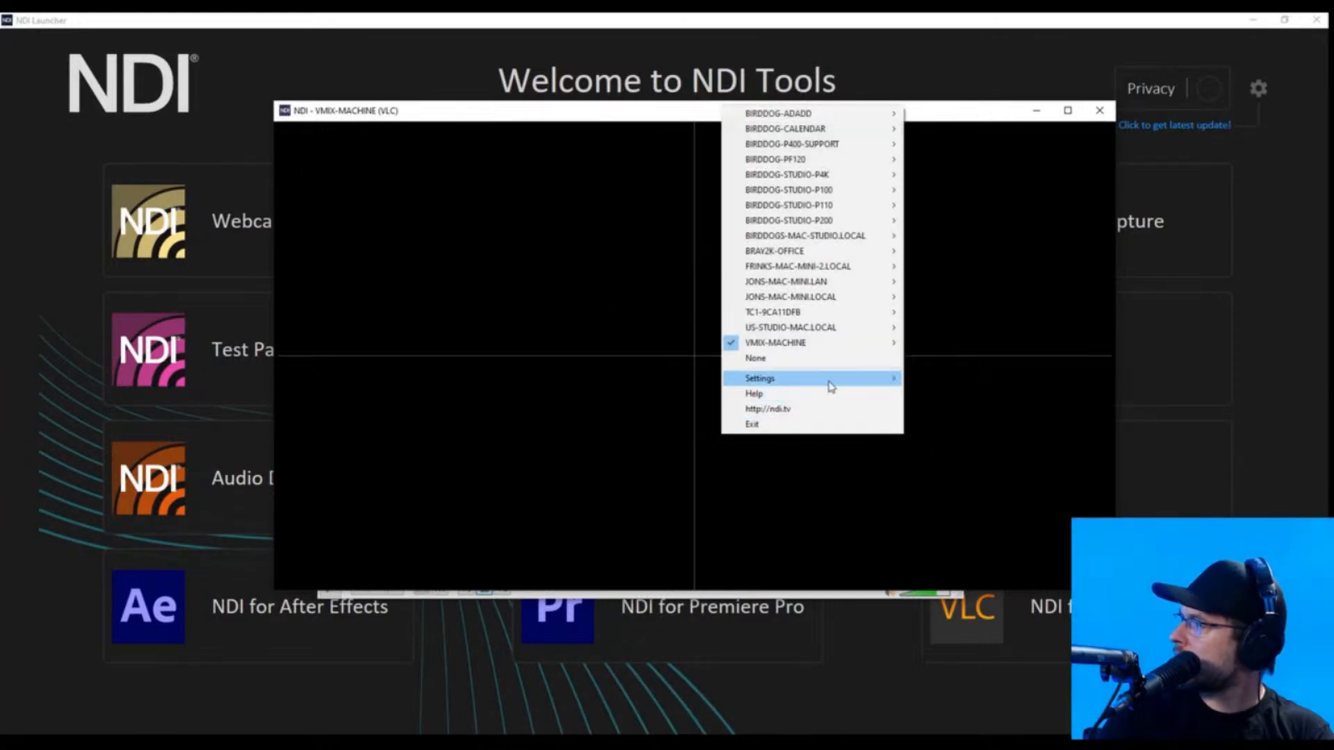
mouse_move(831, 382)
mouse_move(948, 420)
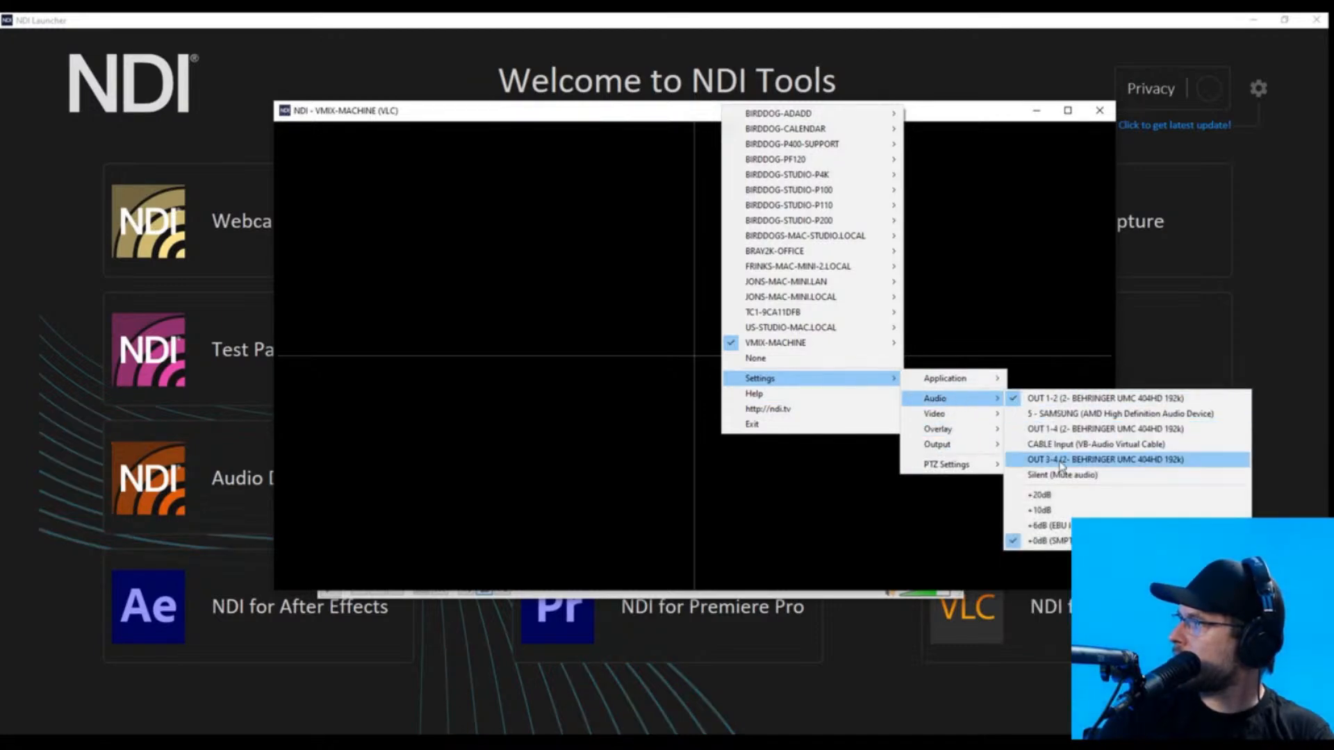
double_click(1073, 435)
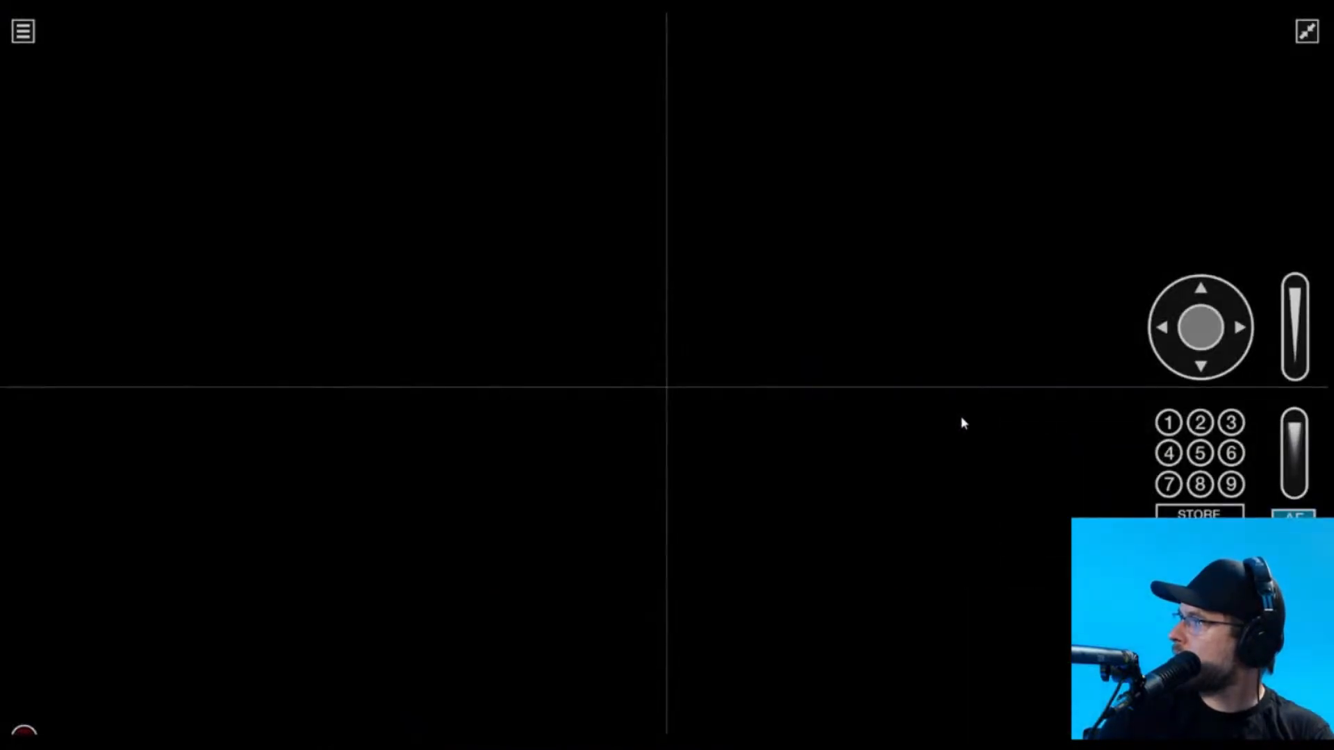
double_click(963, 424)
Route Studio Monitor's audio to CABLE Input (VB-Audio Virtual Cable).
right_click(962, 335)
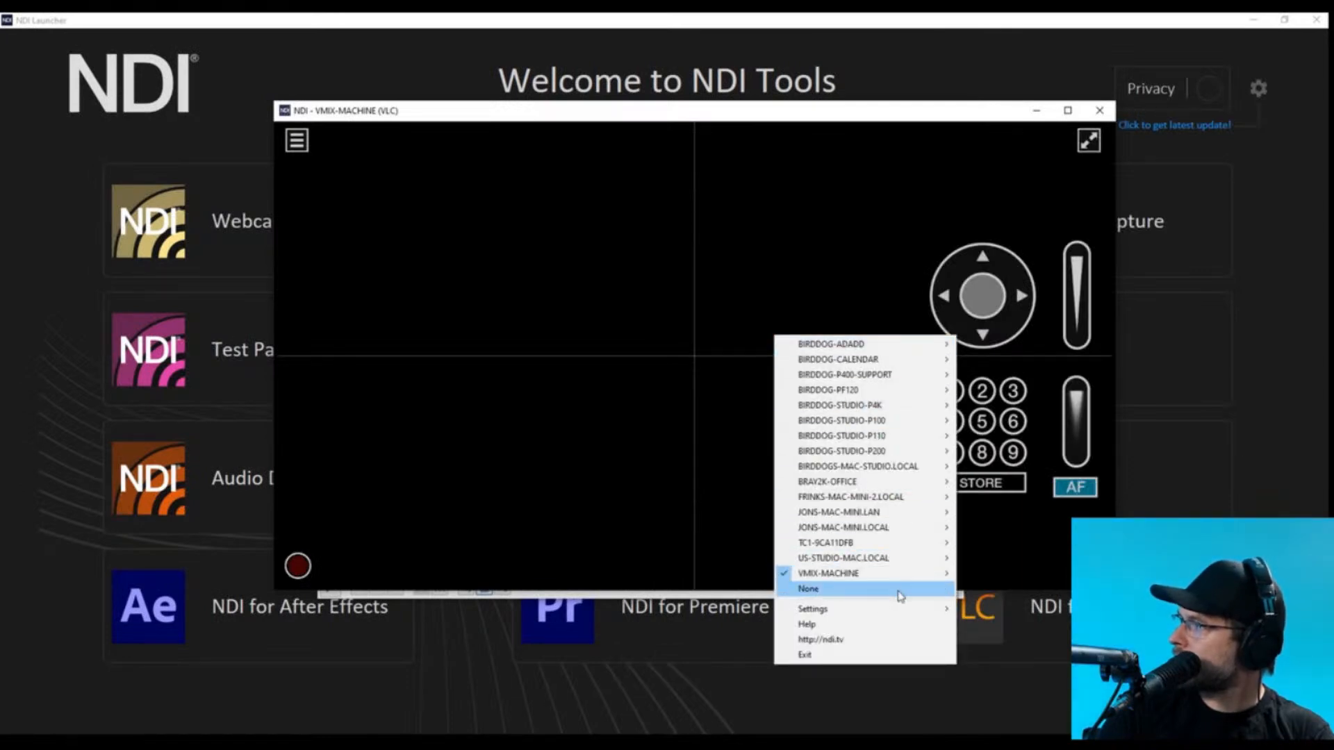
mouse_move(904, 610)
mouse_move(1040, 630)
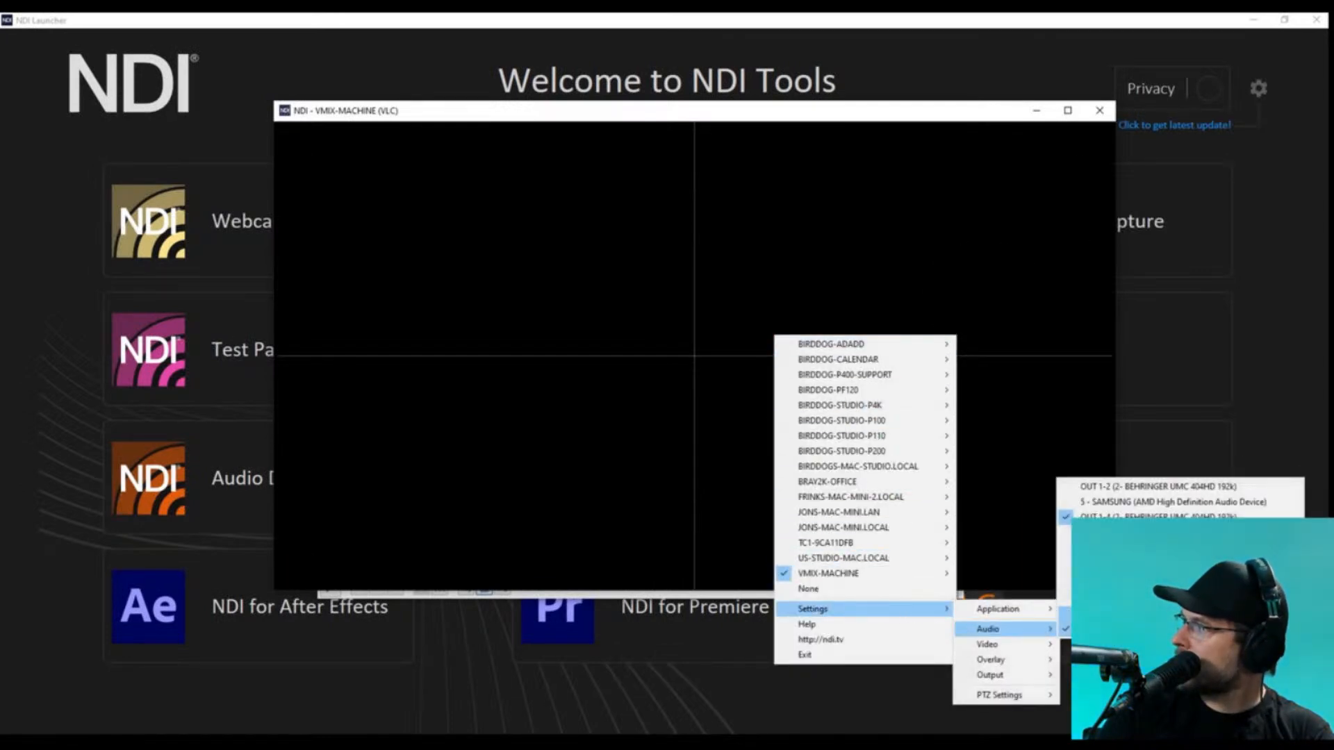
click(1139, 532)
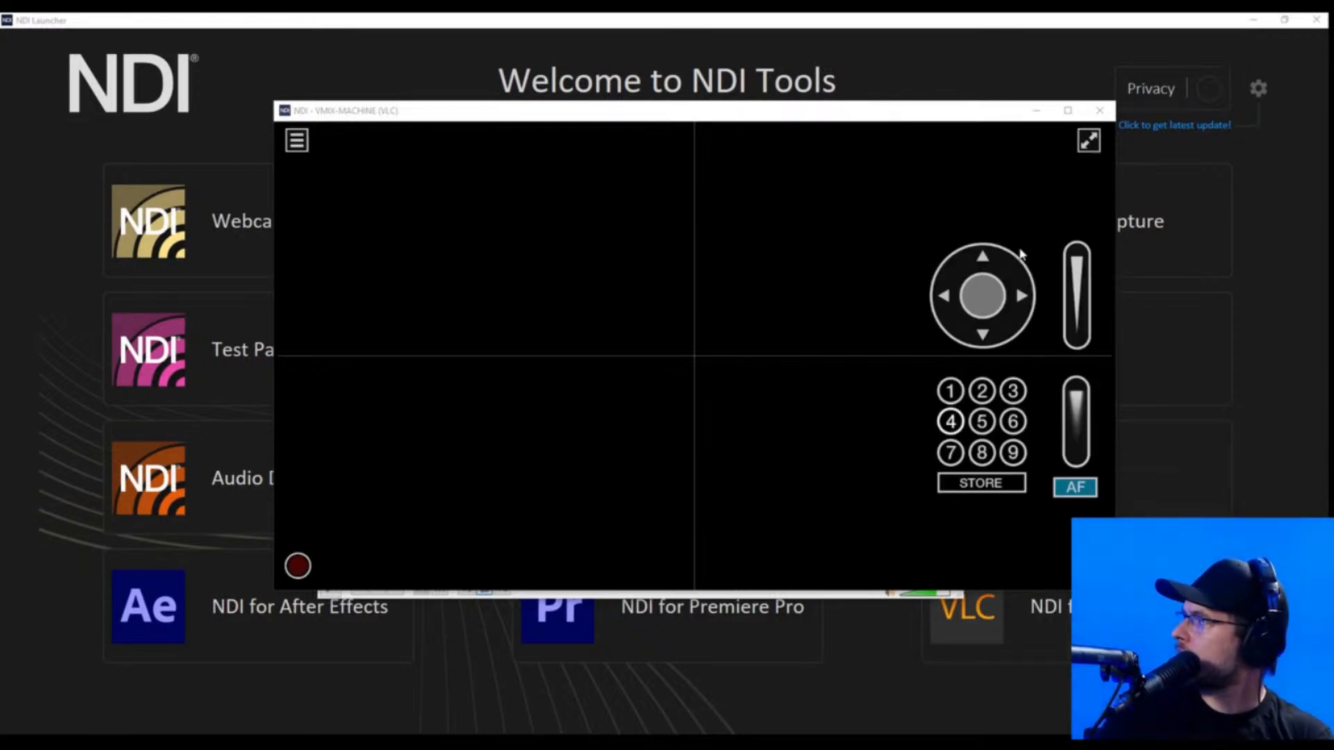
Restart Studio Monitor and reselect VLC on VMIX-MACHINE as its source.
click(1100, 111)
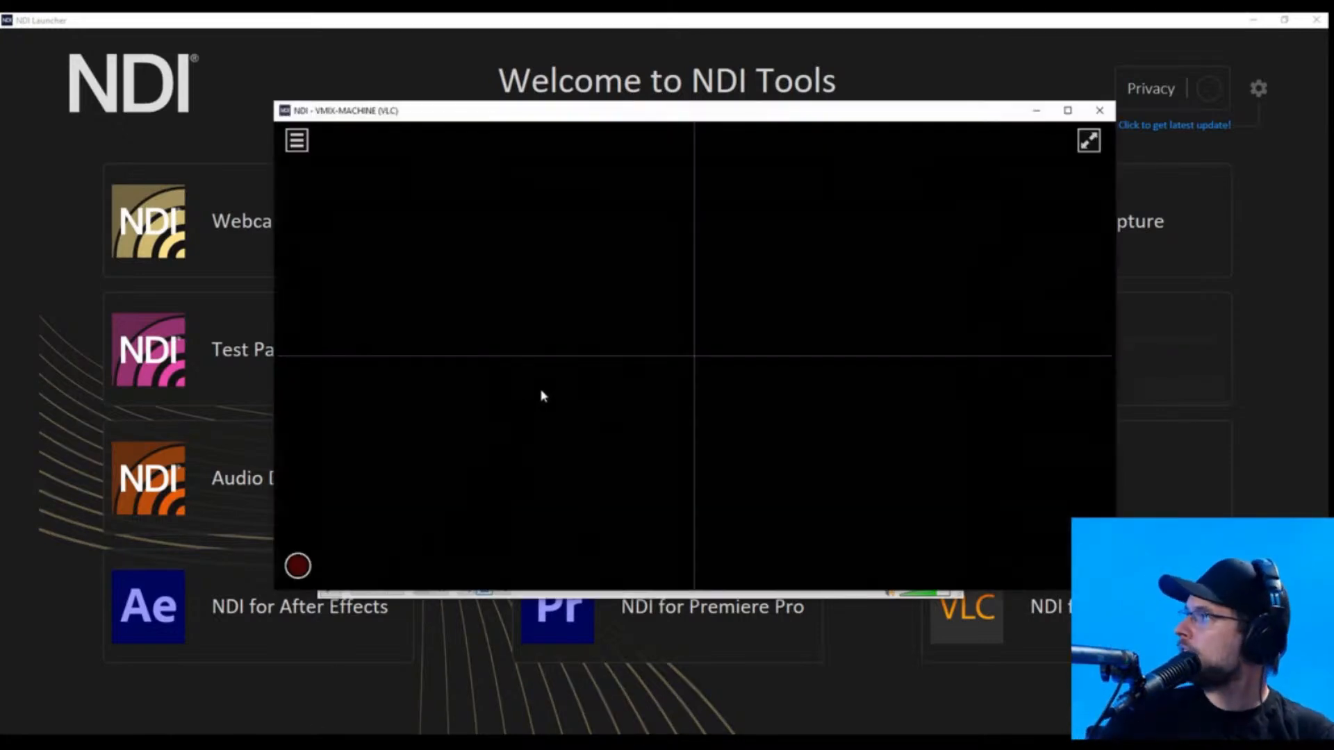
right_click(542, 391)
mouse_move(692, 553)
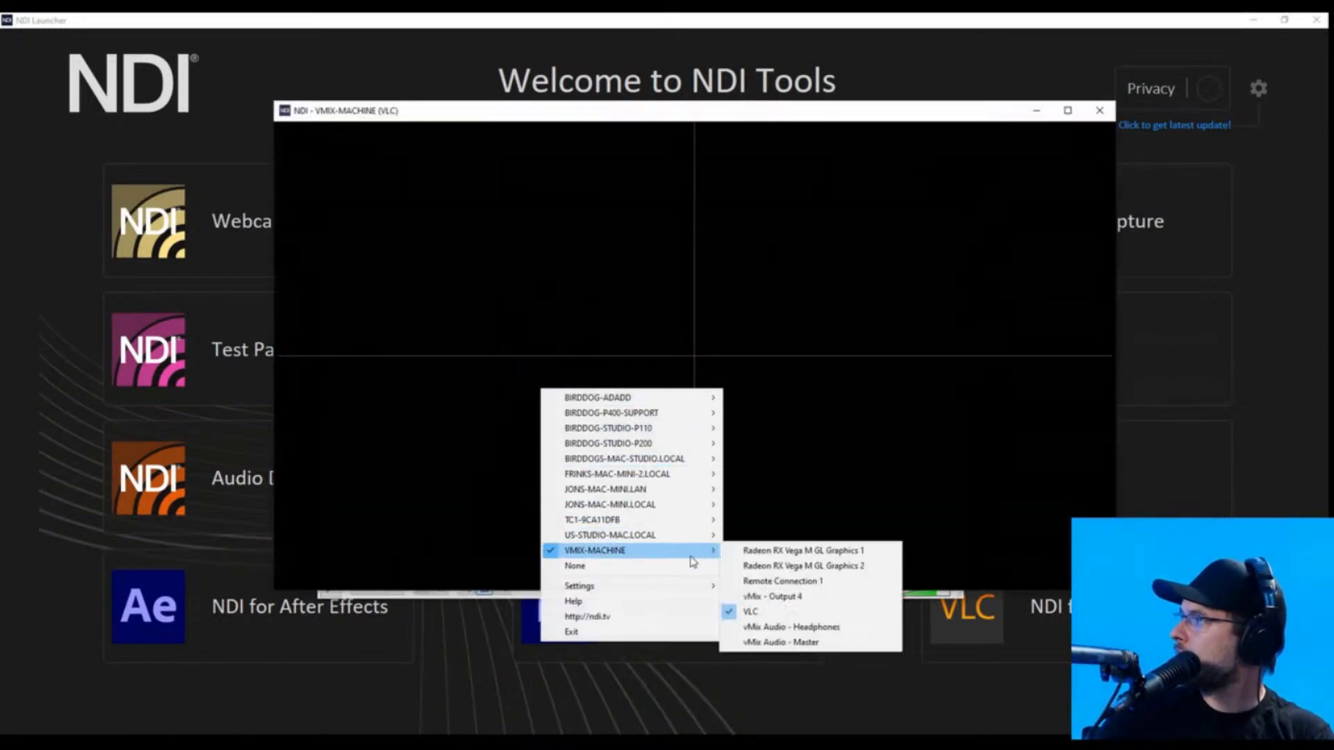
click(793, 614)
Set Studio Monitor's audio output to OUT 1-2 (2- BEHRINGER UMC 404HD 192k).
right_click(644, 485)
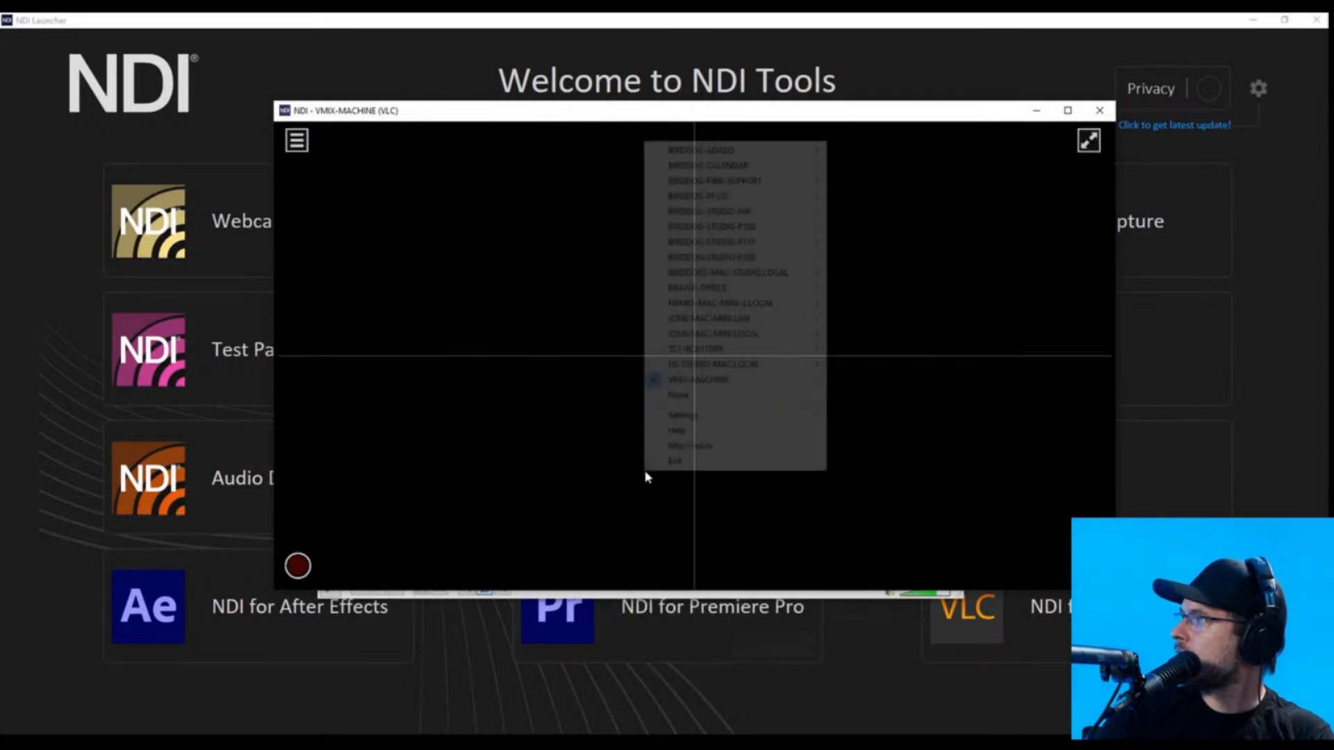
mouse_move(765, 415)
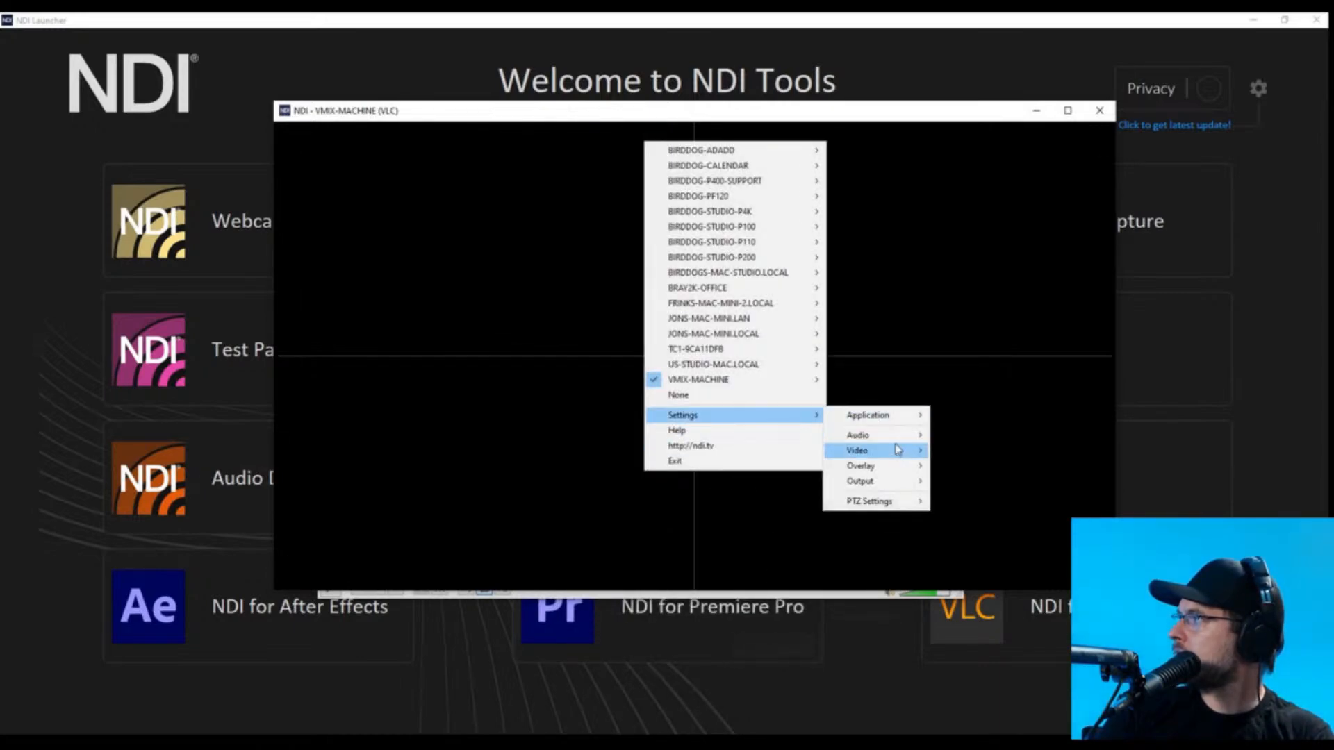
mouse_move(889, 436)
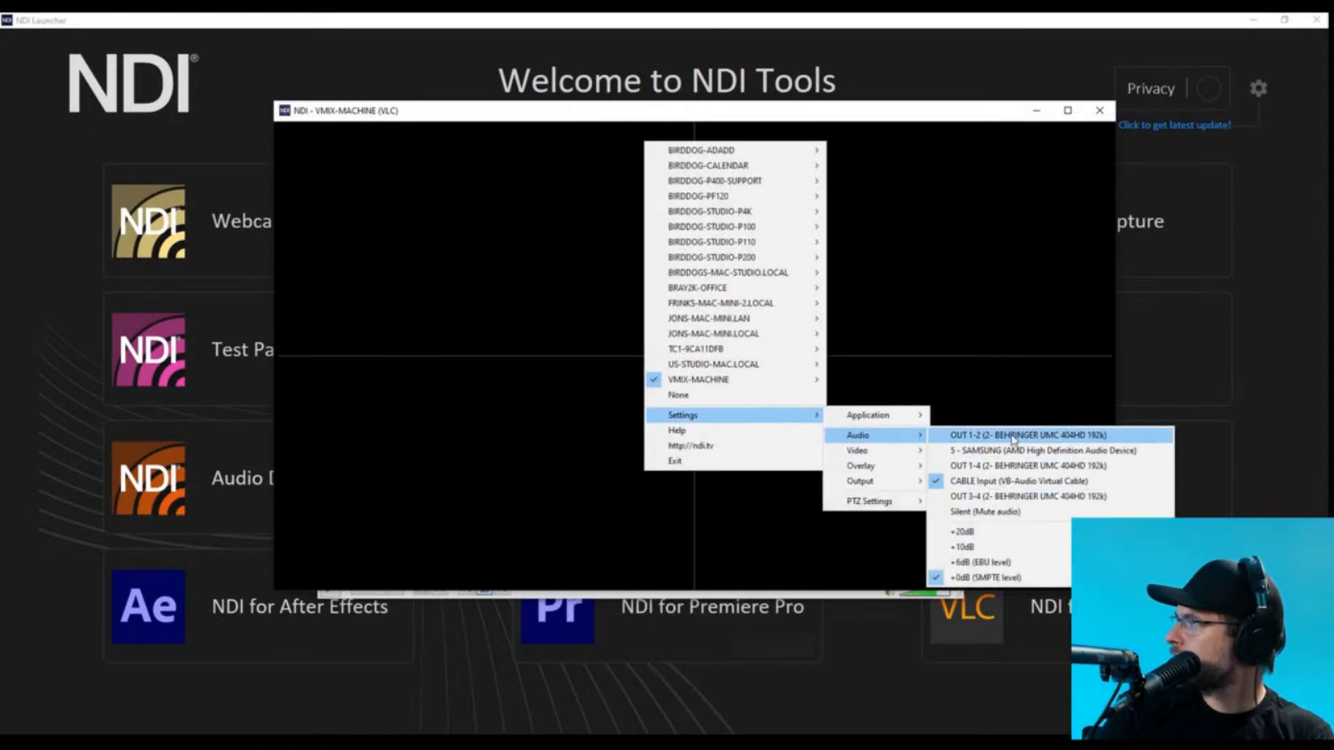
click(986, 436)
Disconnect Studio Monitor from VLC by setting its source to None.
right_click(696, 417)
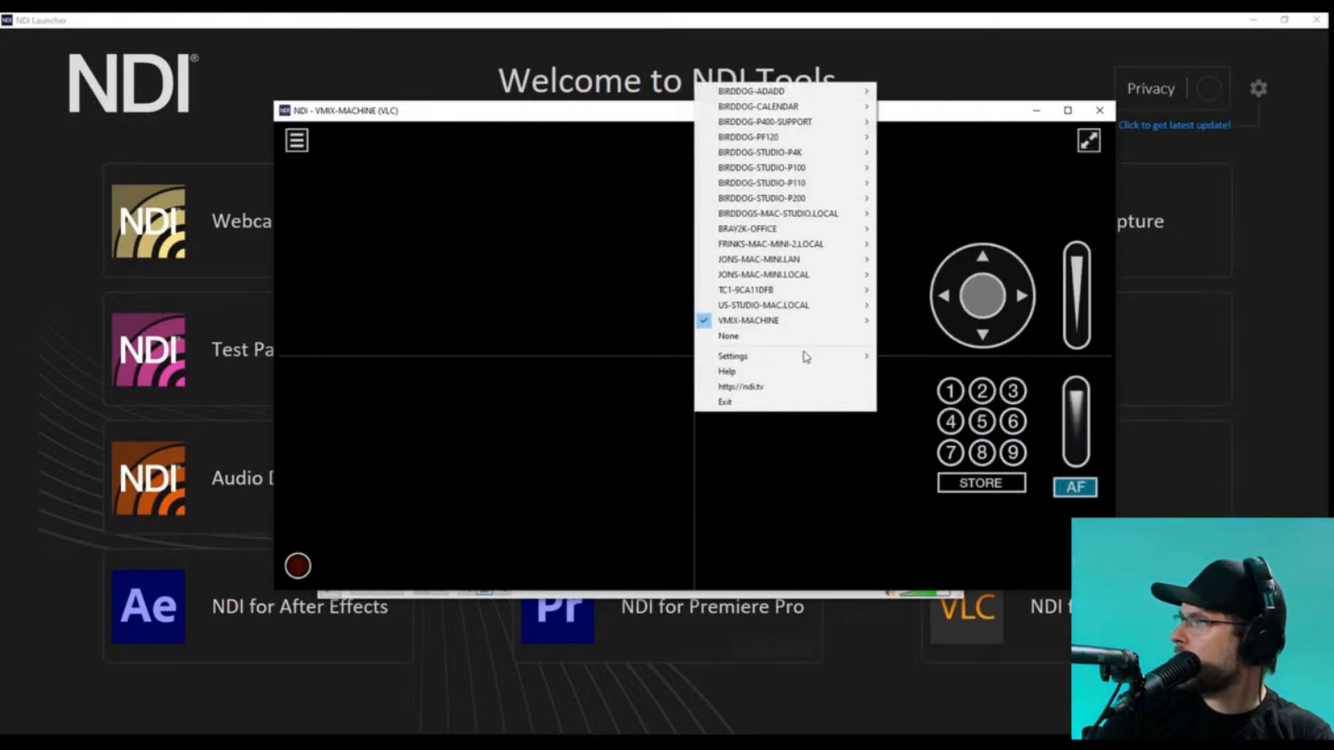
mouse_move(802, 357)
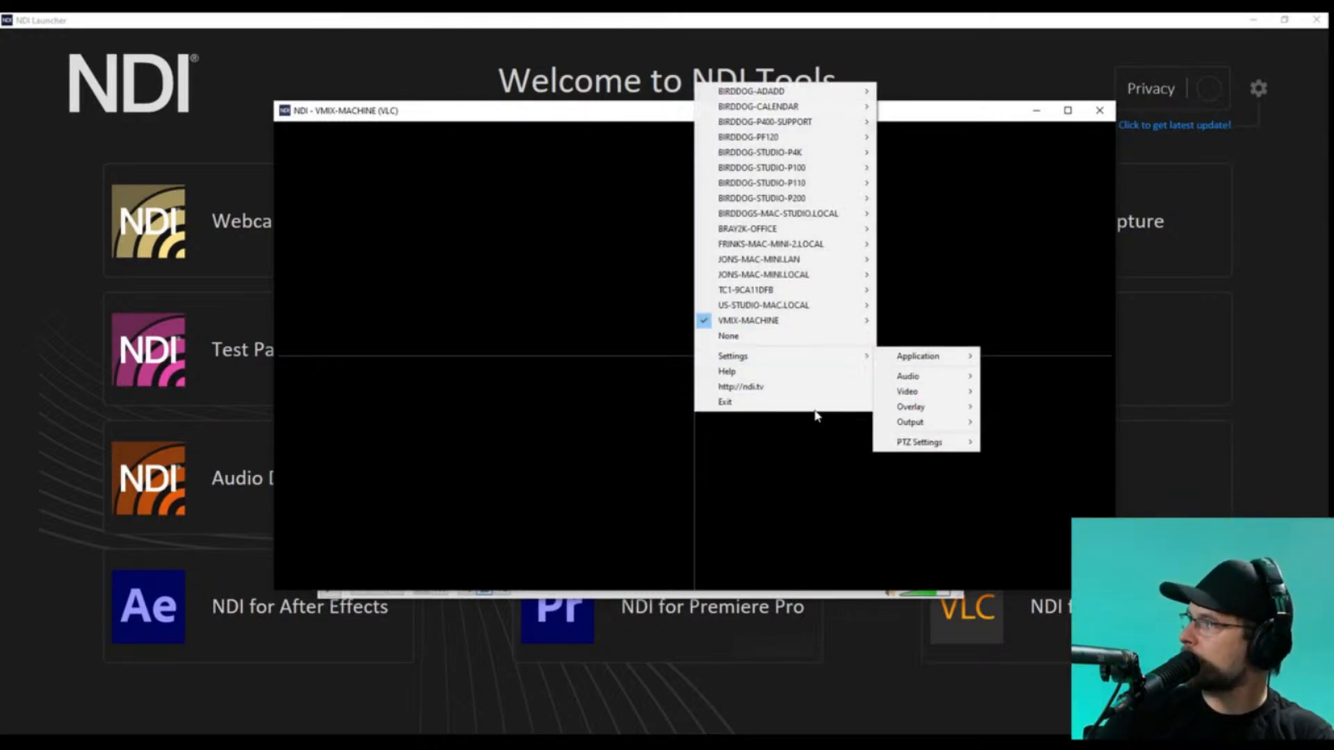
click(757, 336)
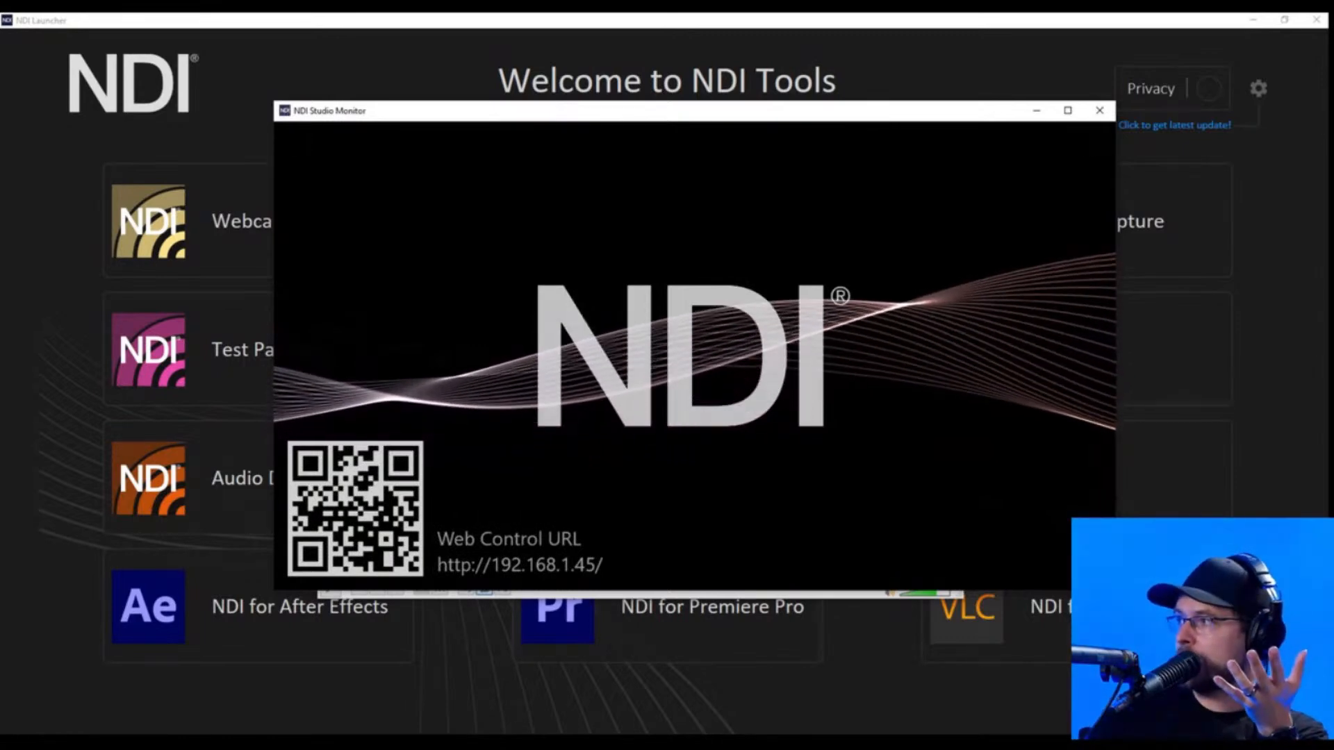
Start playing the VLC media player playlist and minimize the player.
click(685, 596)
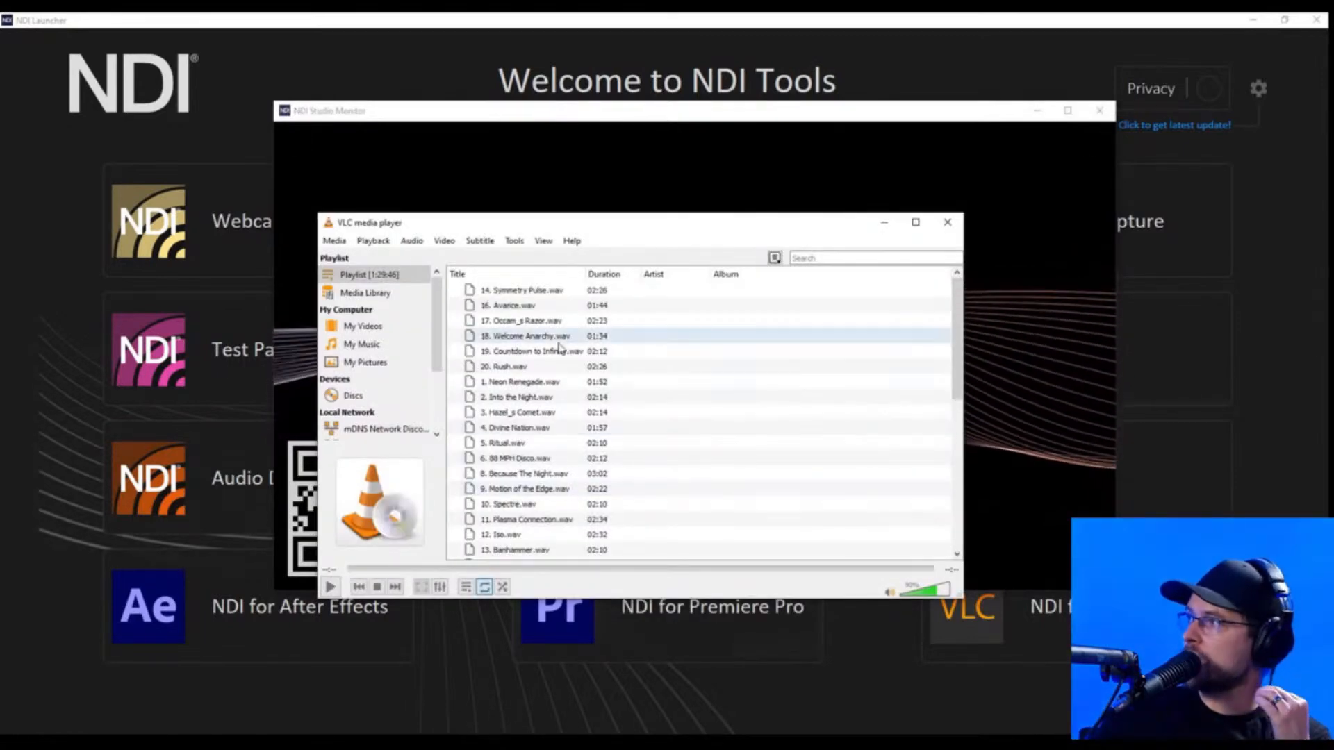
scroll(560, 348, down, 5)
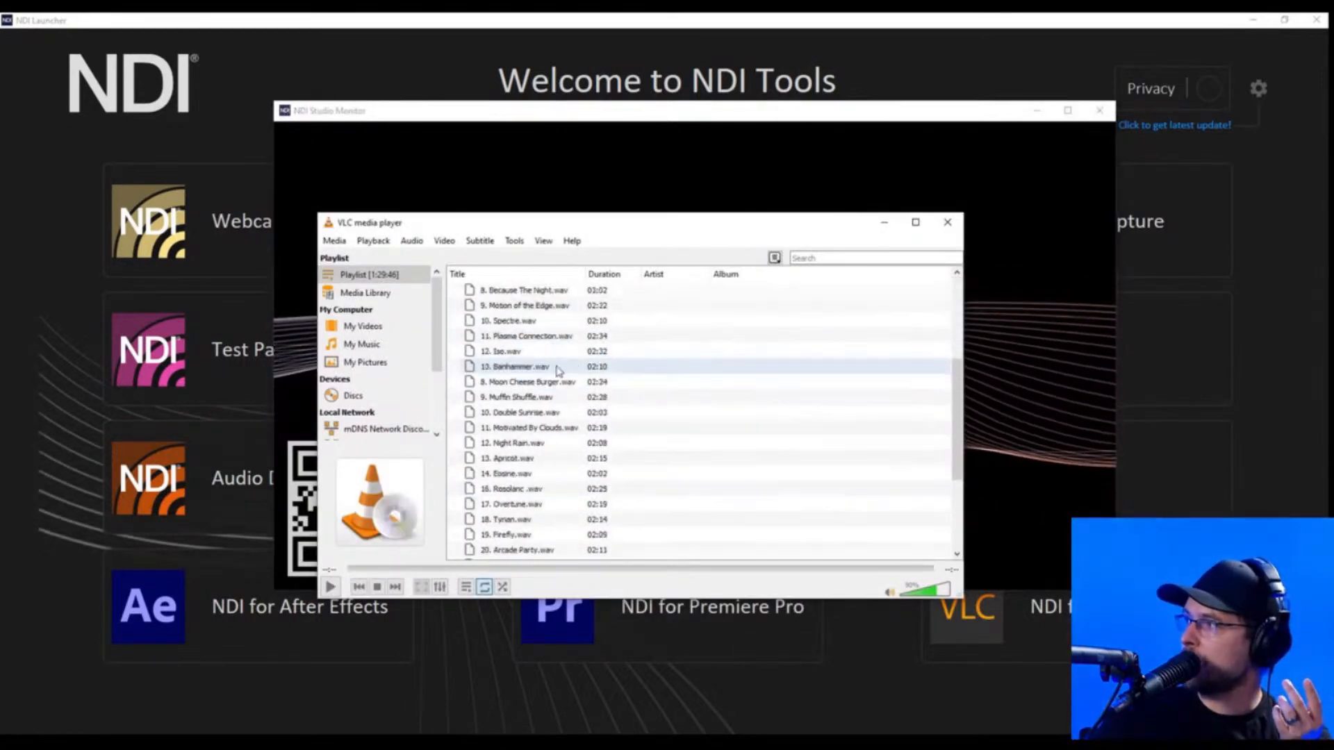
click(331, 588)
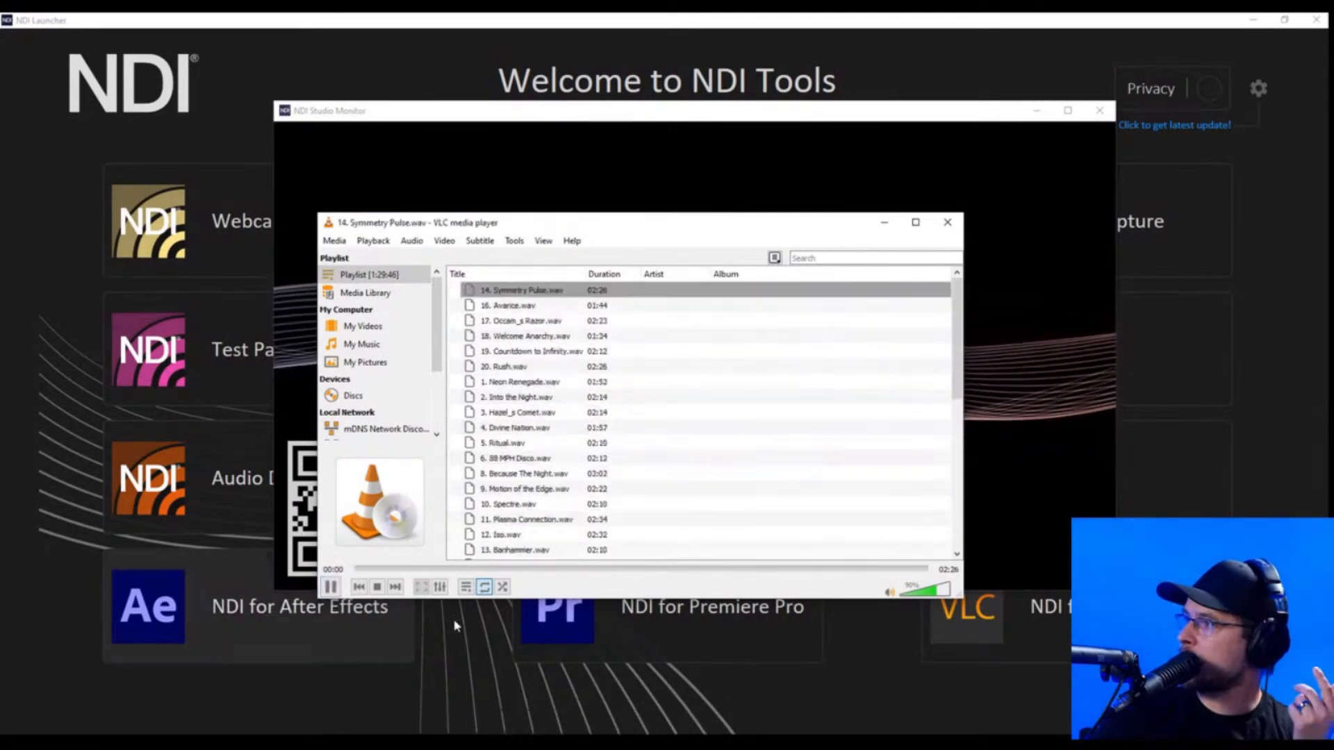
click(885, 223)
Set the Studio Monitor source to VLC on VMIX-MACHINE to monitor its audio, and close Studio Monitor.
right_click(710, 249)
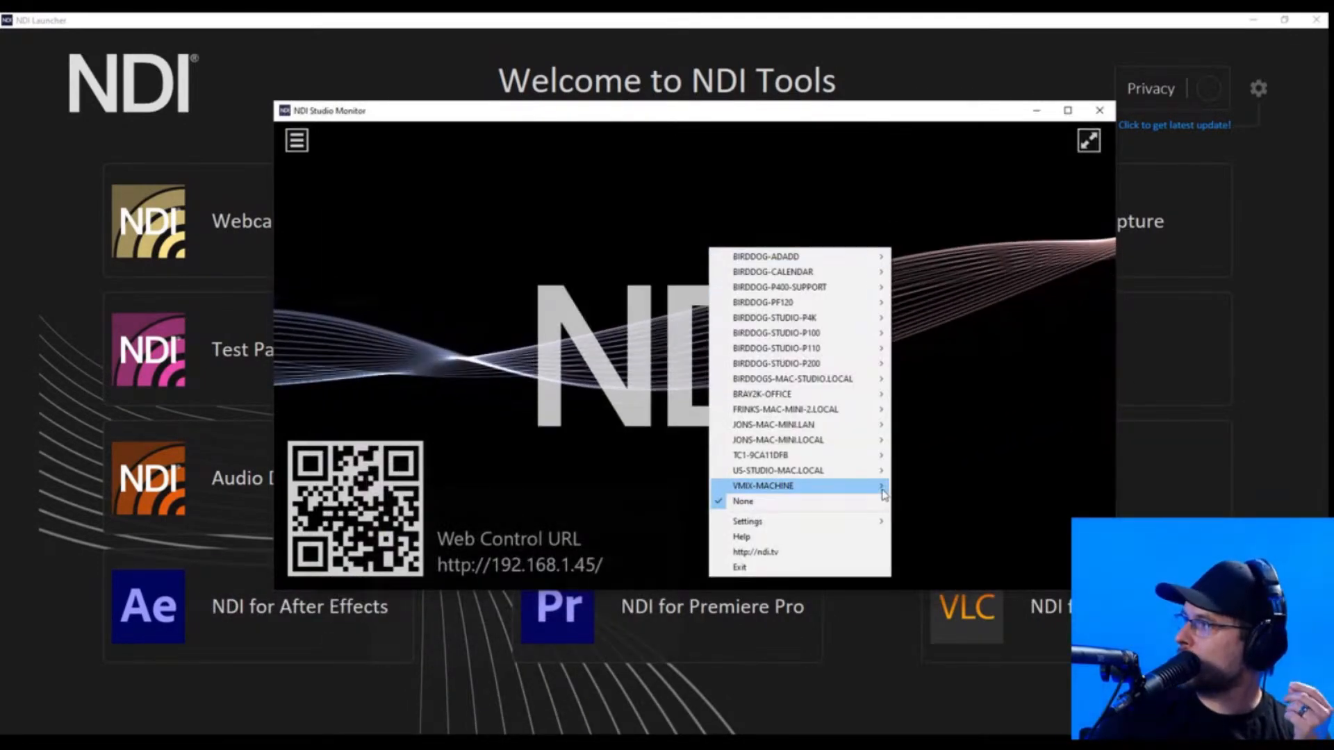
mouse_move(884, 492)
click(944, 548)
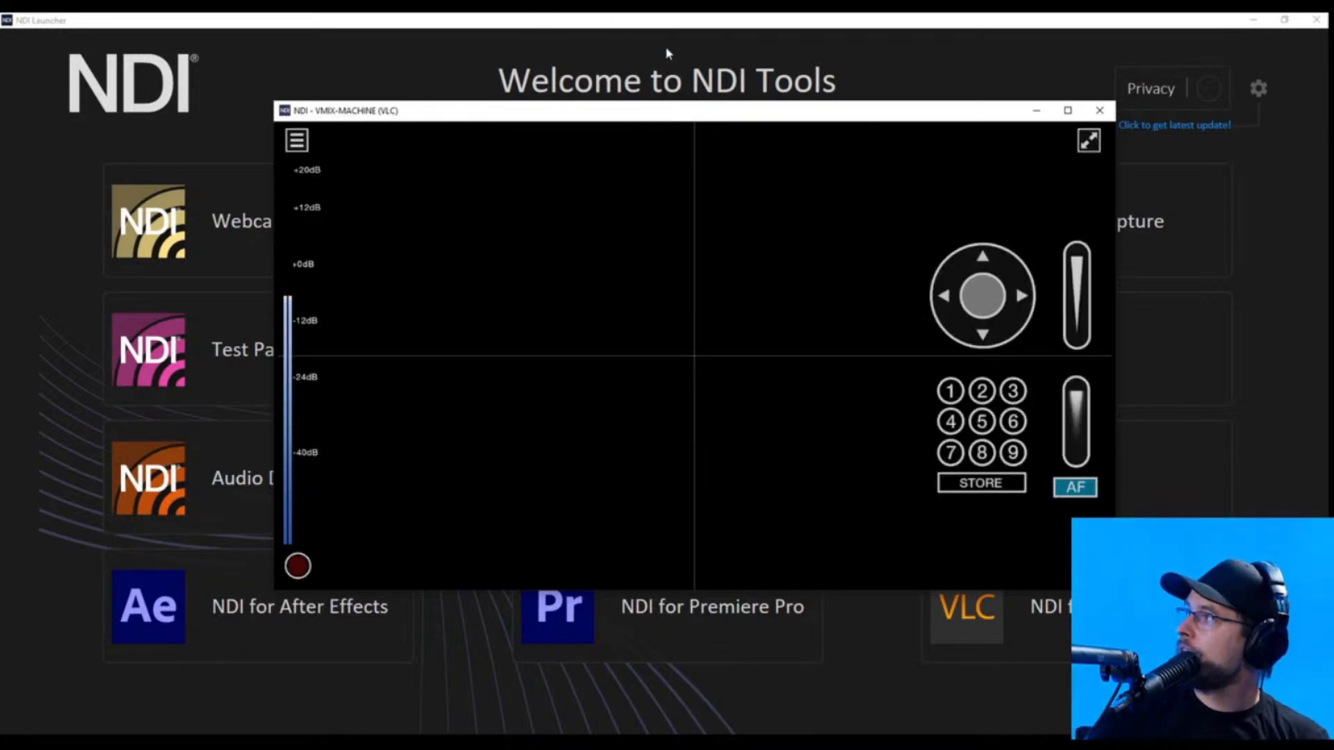
click(1099, 110)
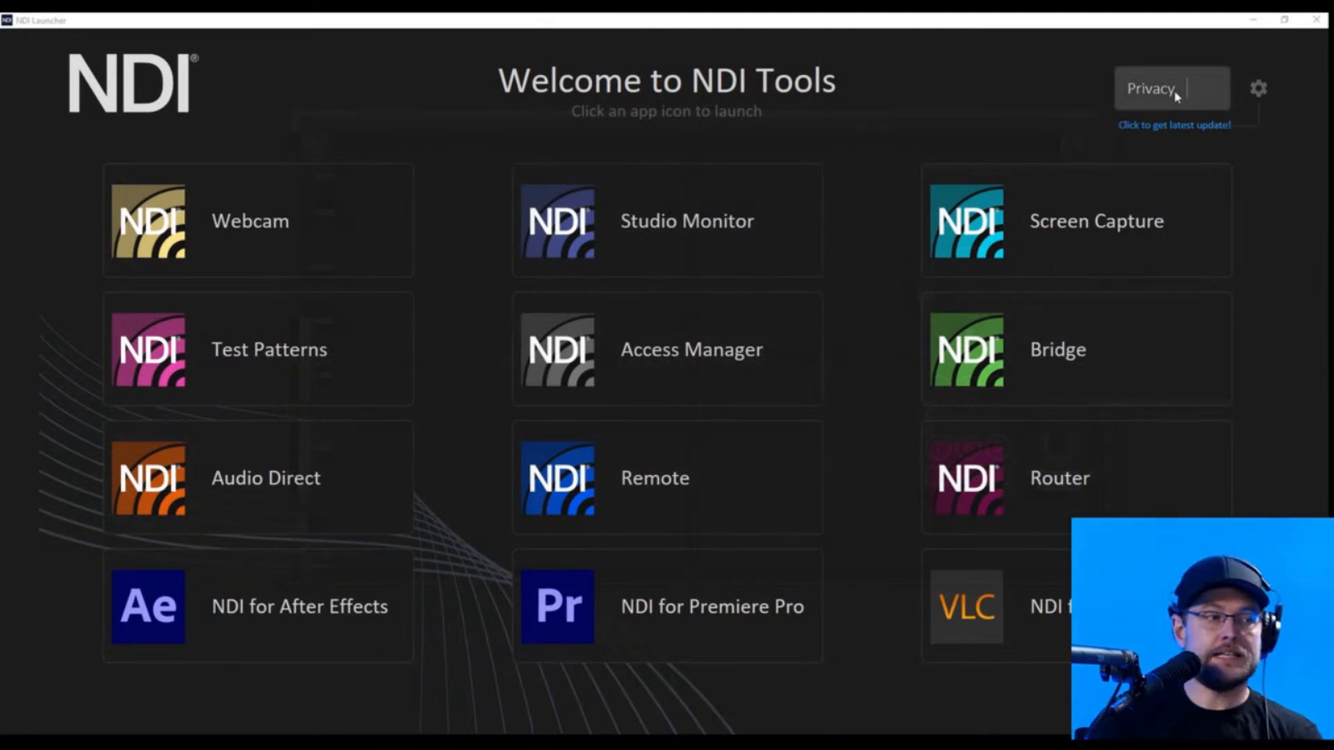